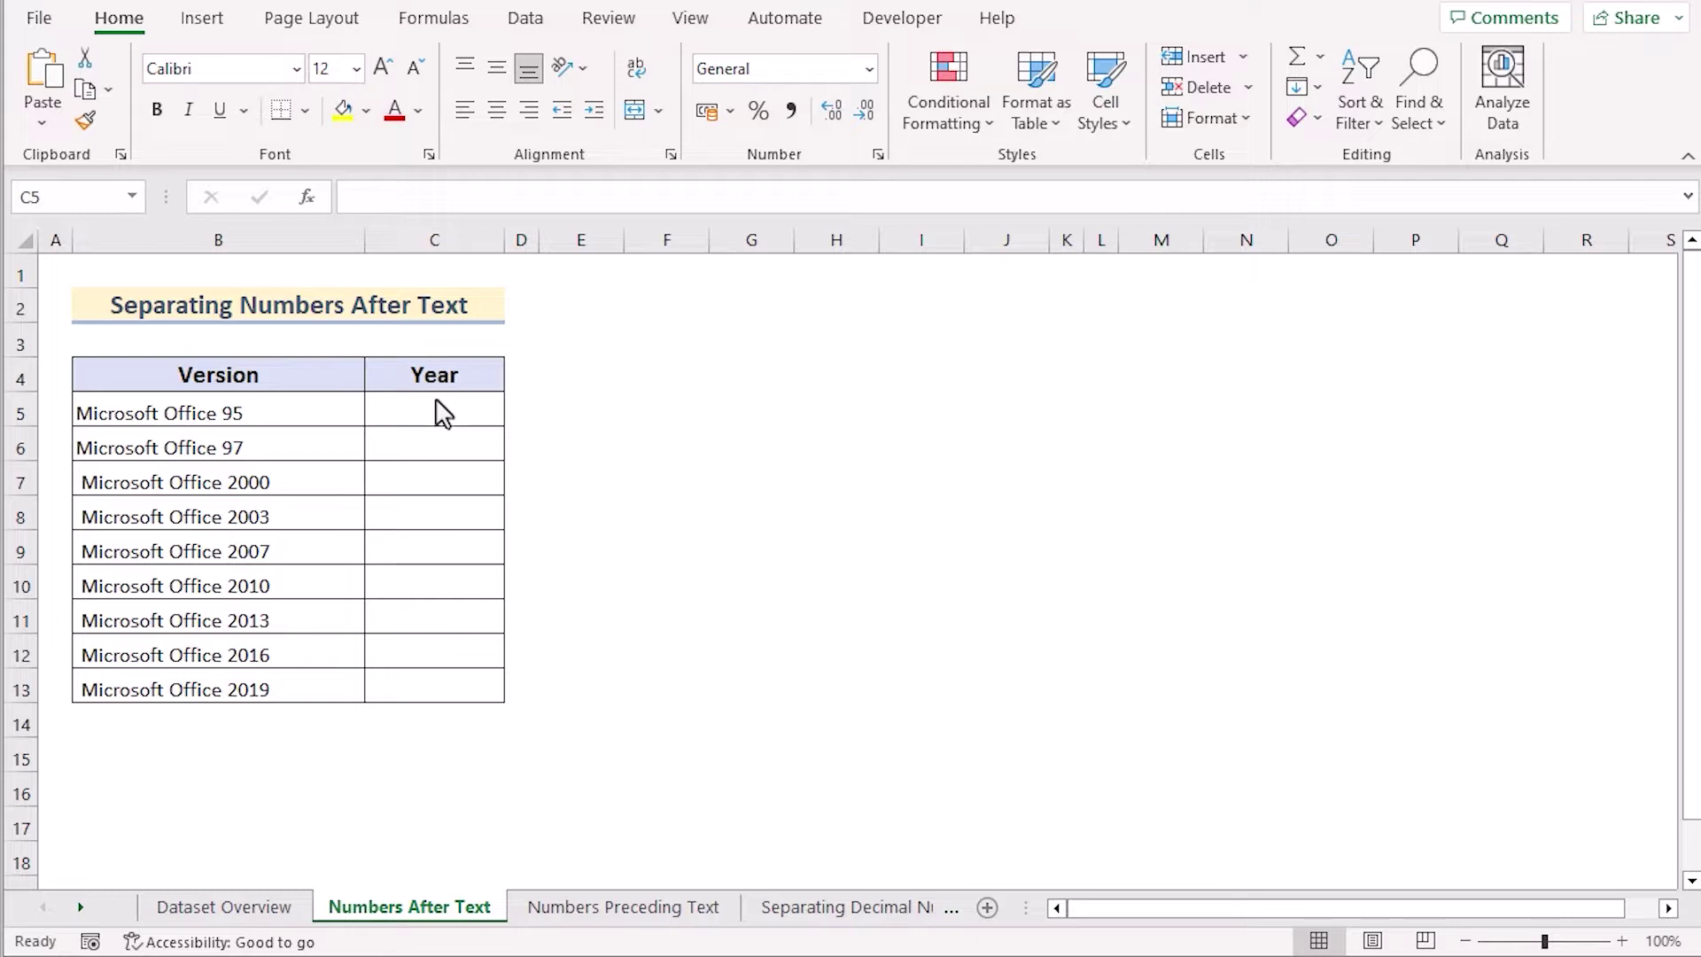
- Begin the formula =RIGHT(B5,LEN(B5) in cell C5 of the Numbers After Text sheet
{"action": "double_click", "coordinate": [403, 409]}
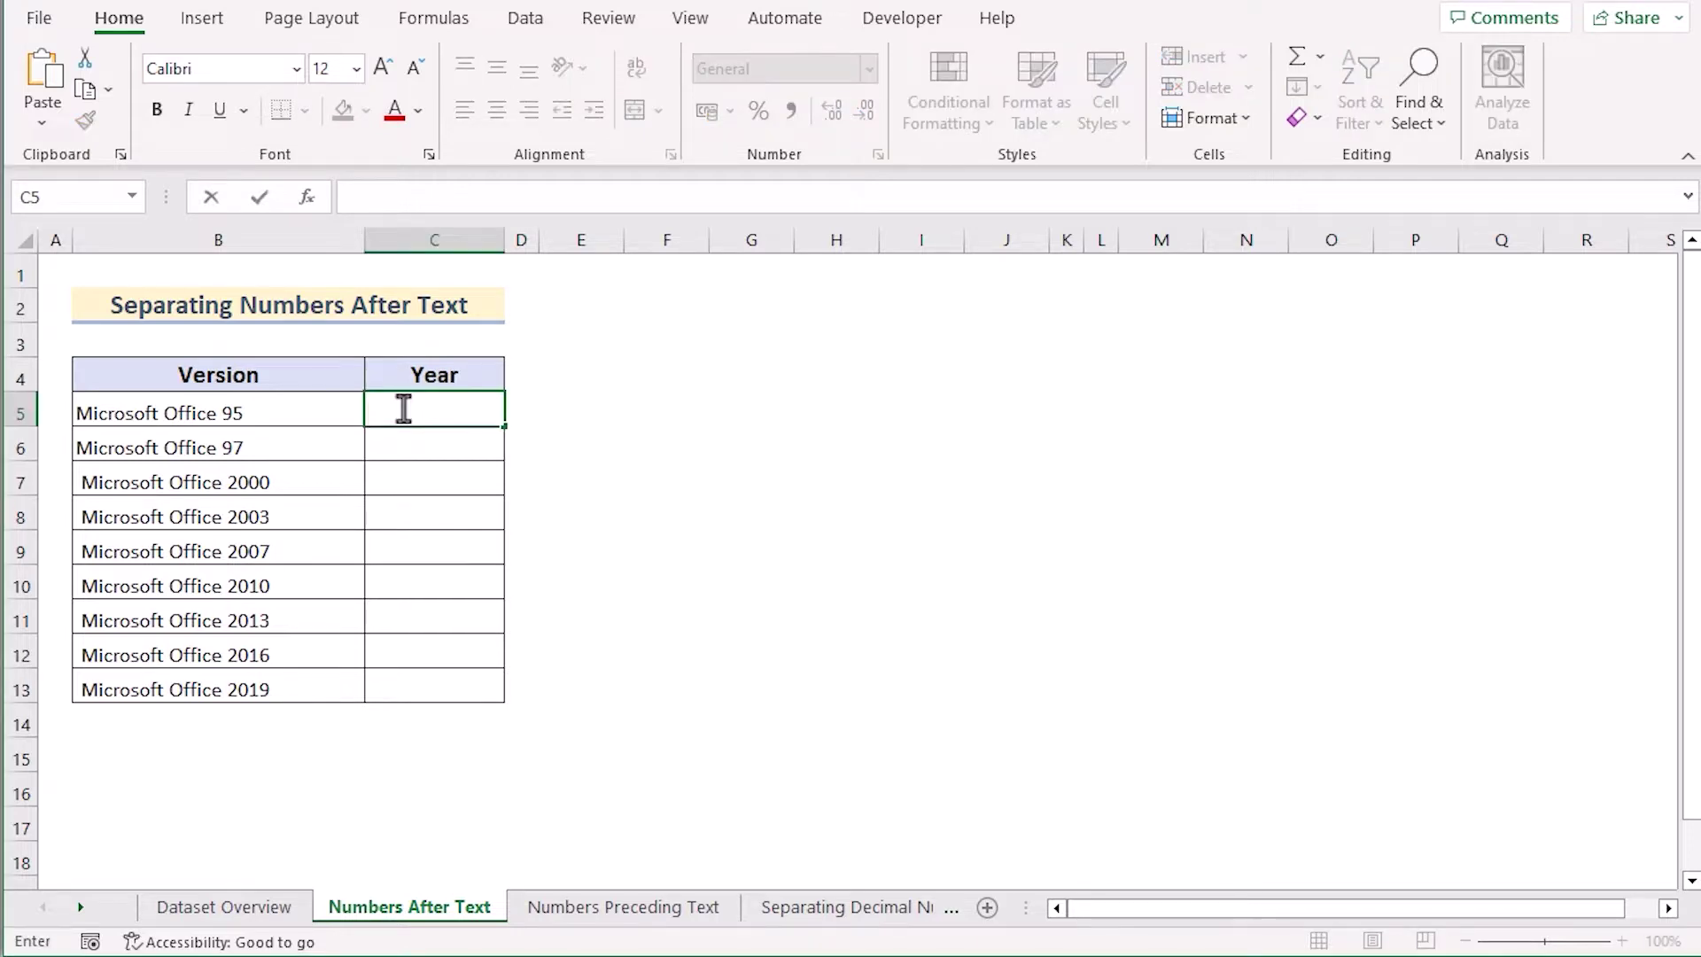
{"action": "type", "text": "=RI"}
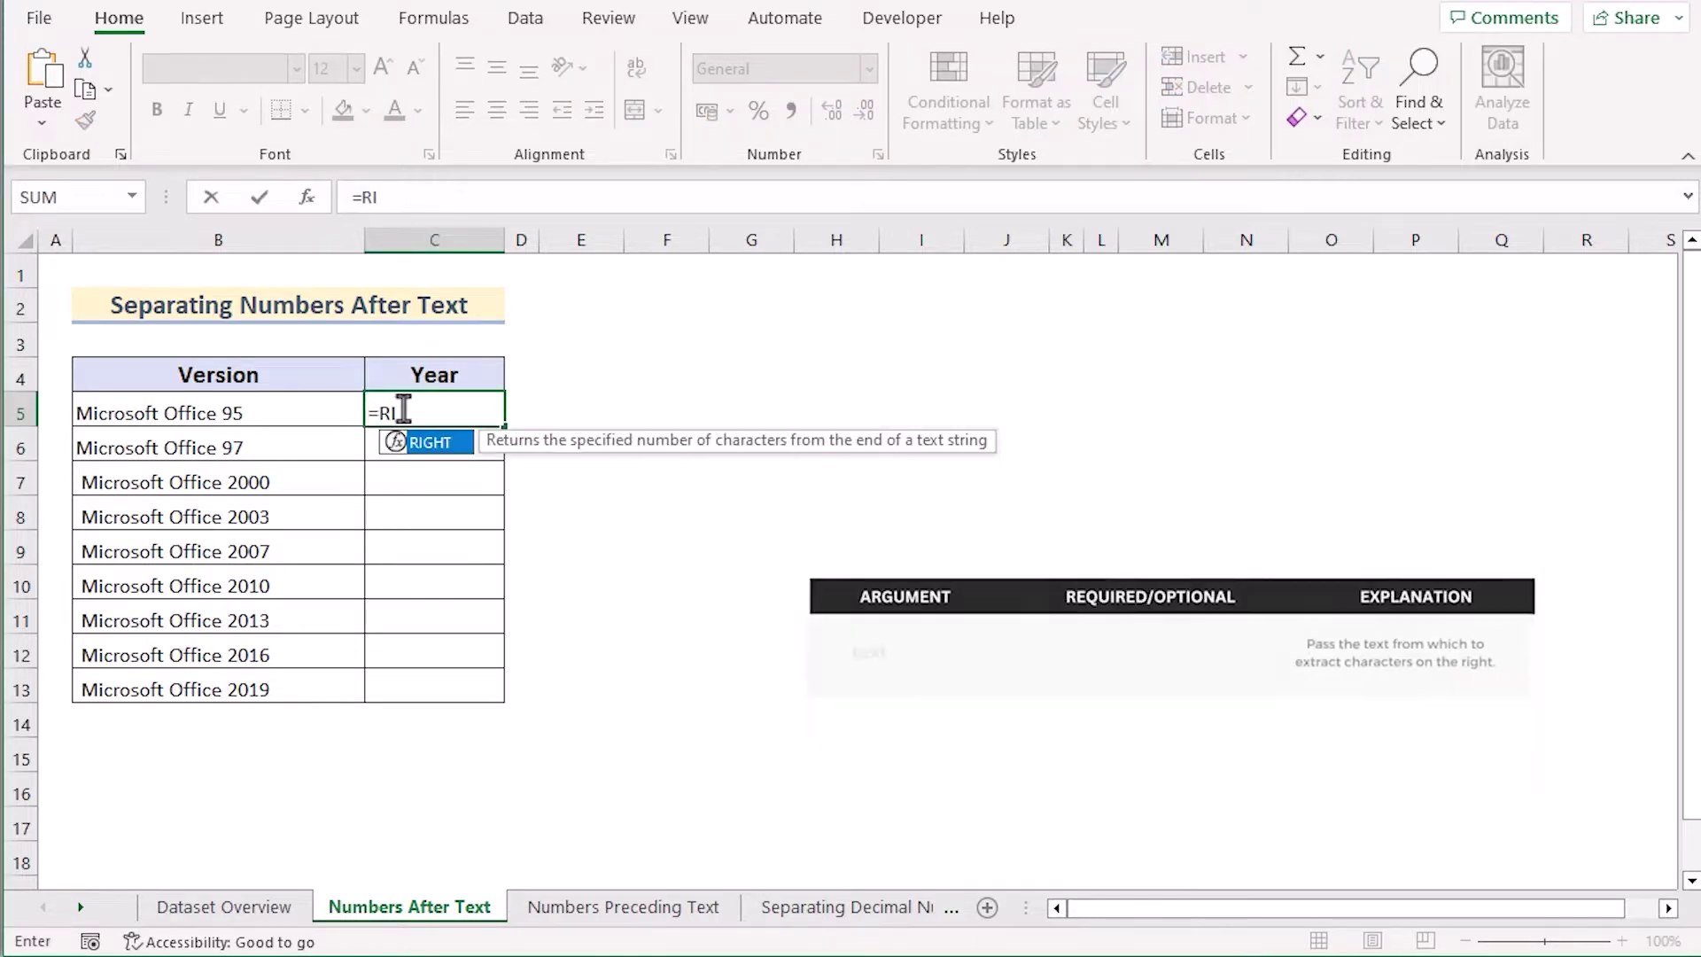
{"action": "type", "text": "GHT("}
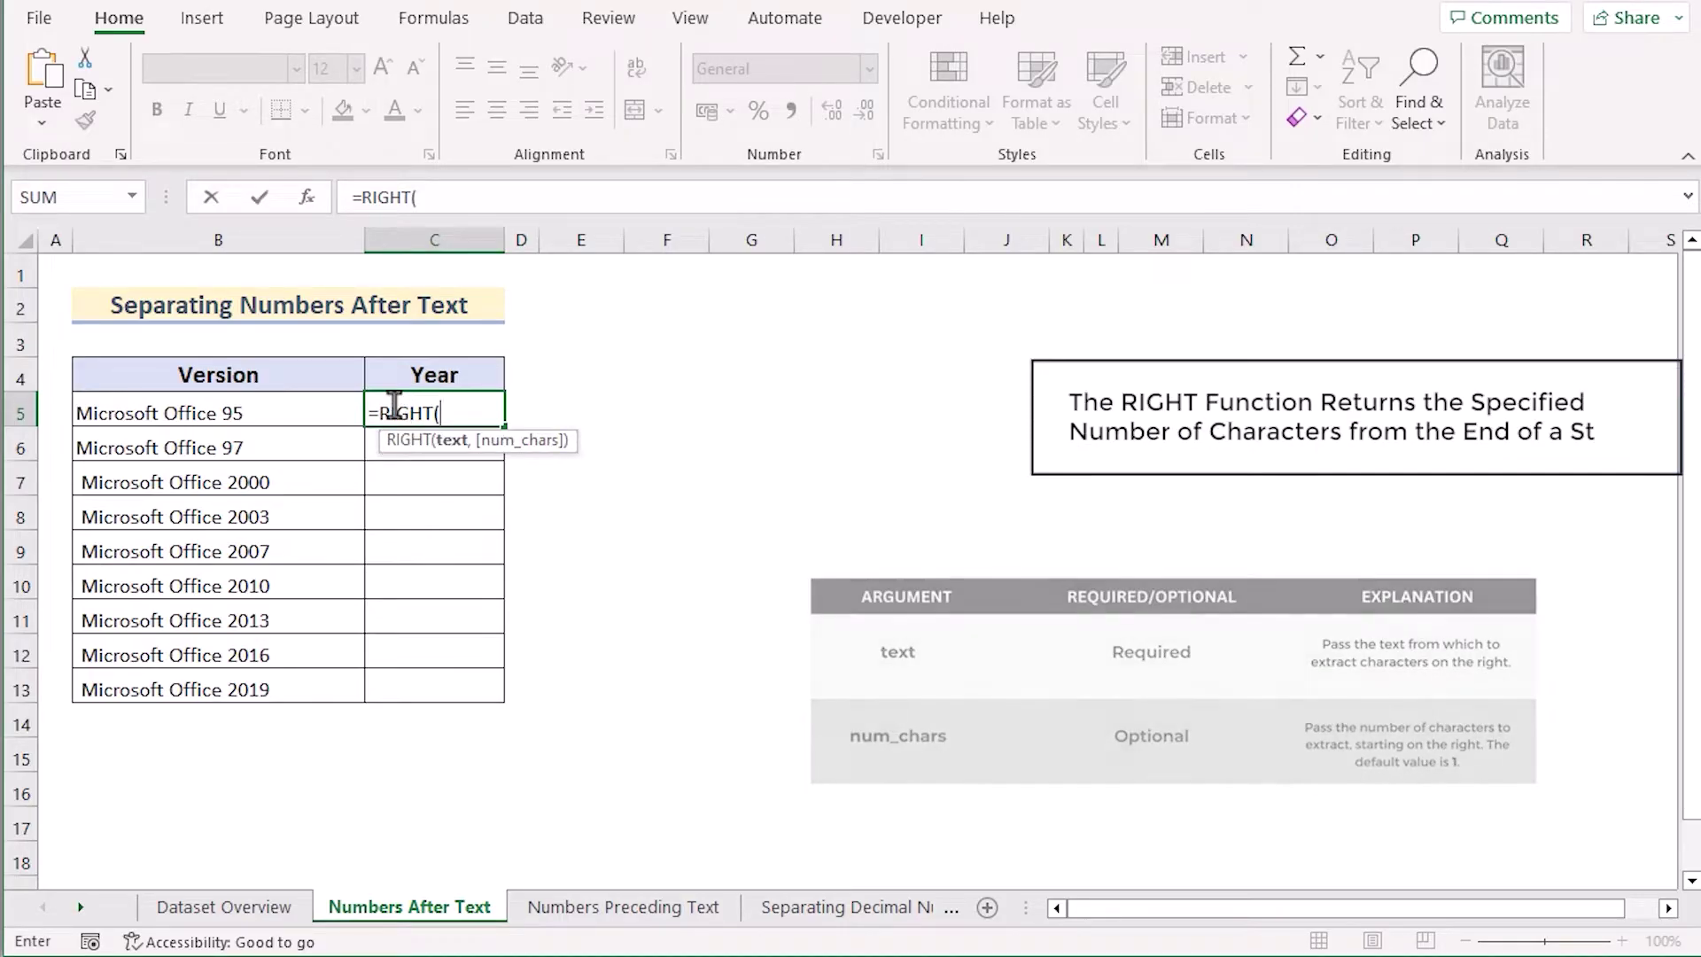
{"action": "left_click", "coordinate": [253, 408]}
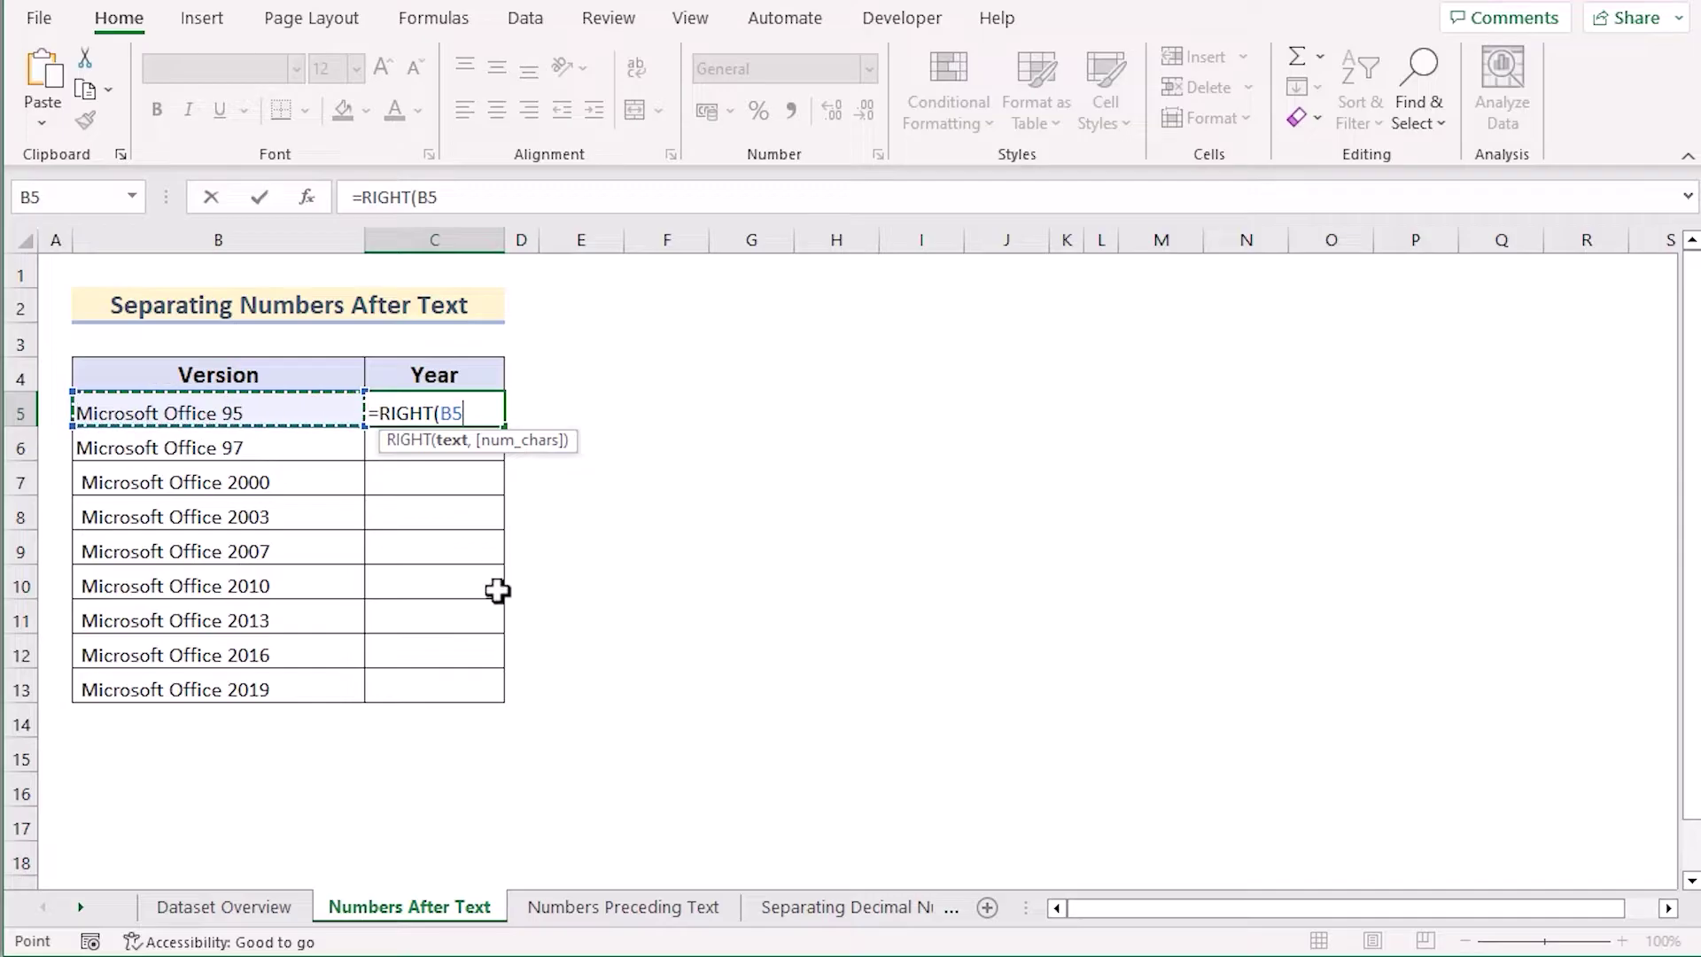
{"action": "type", "text": ","}
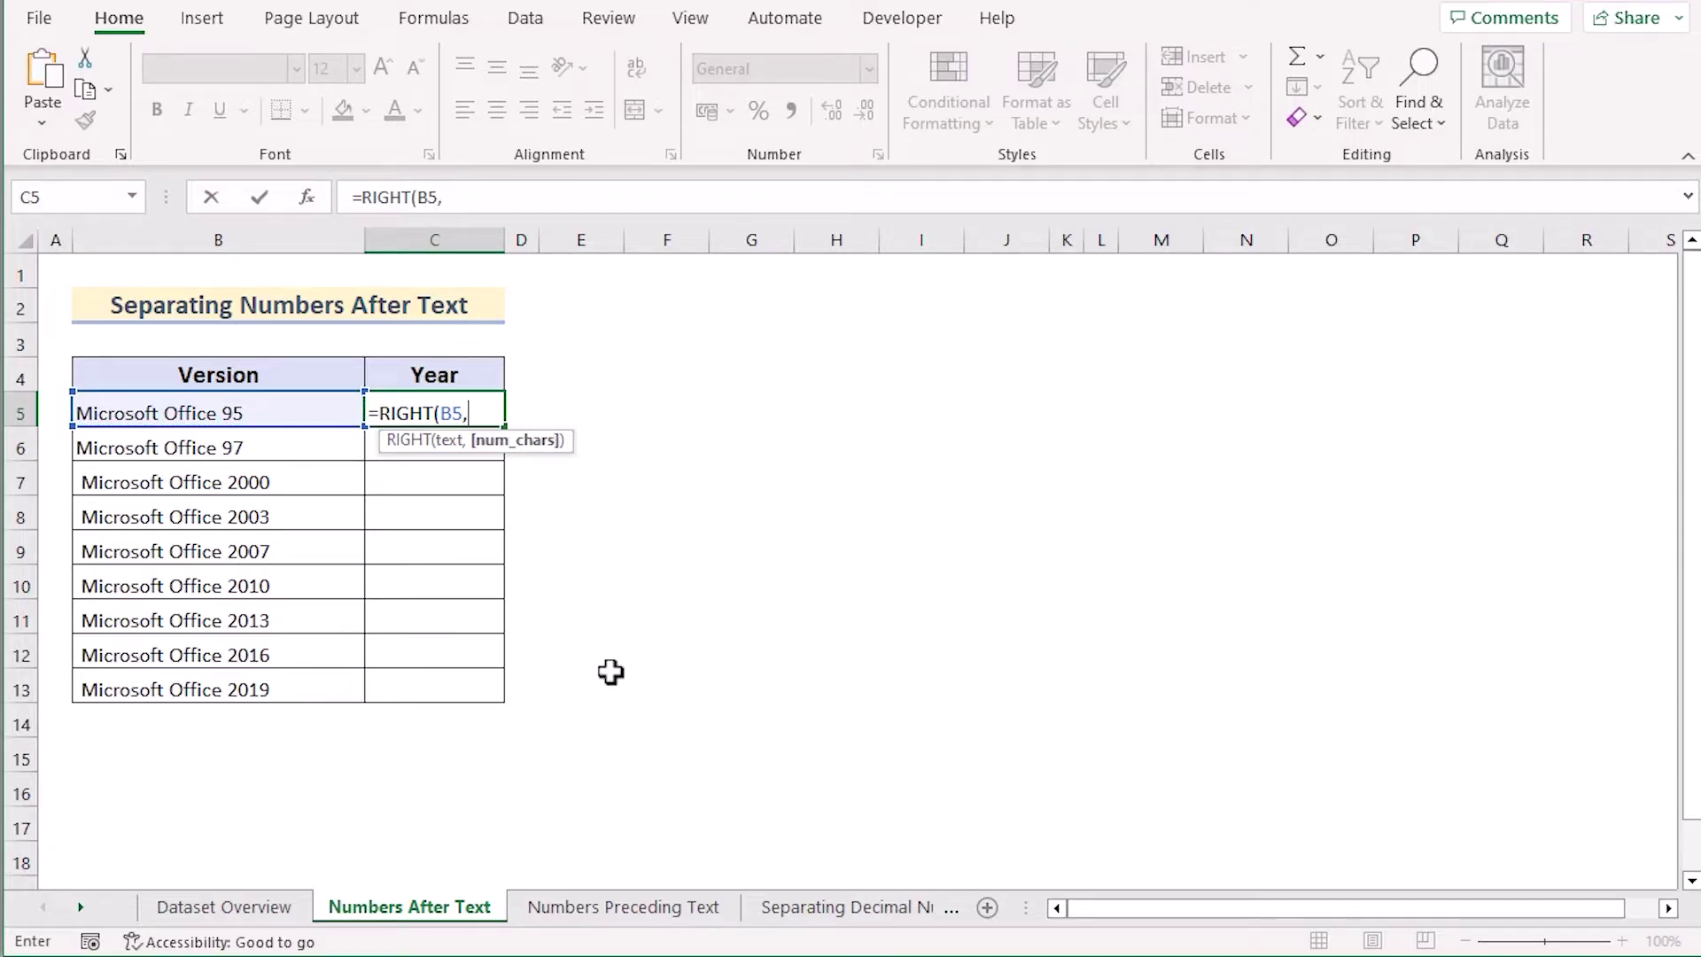
{"action": "type", "text": "LE"}
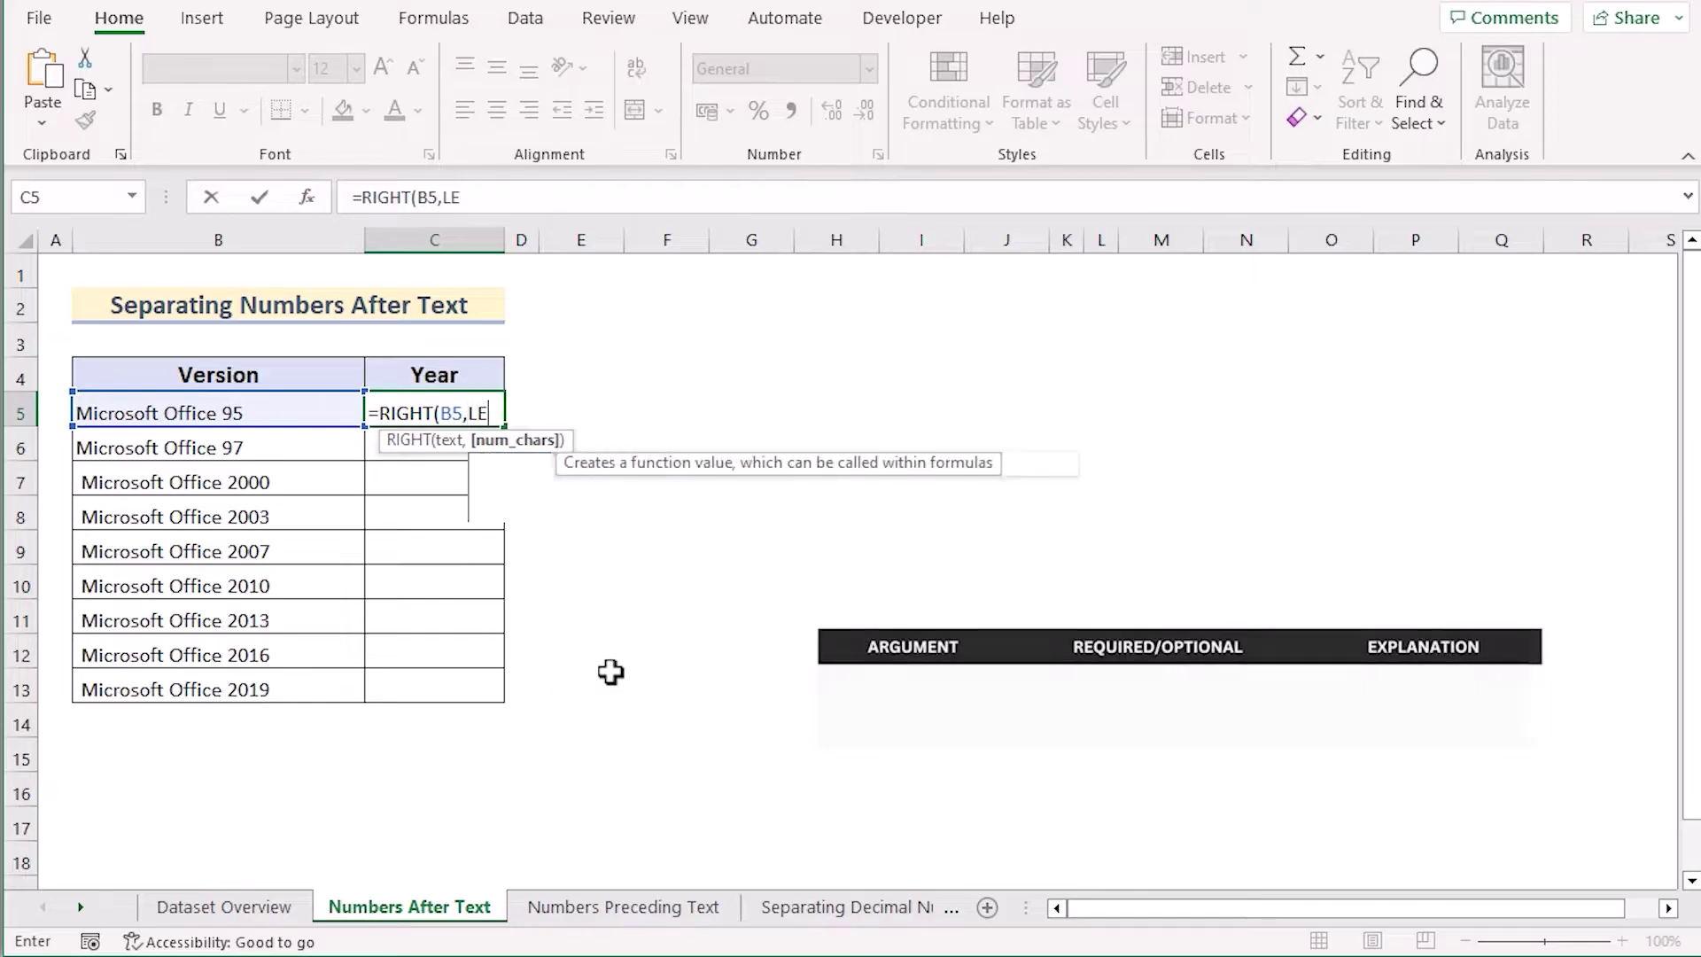
{"action": "type", "text": "N("}
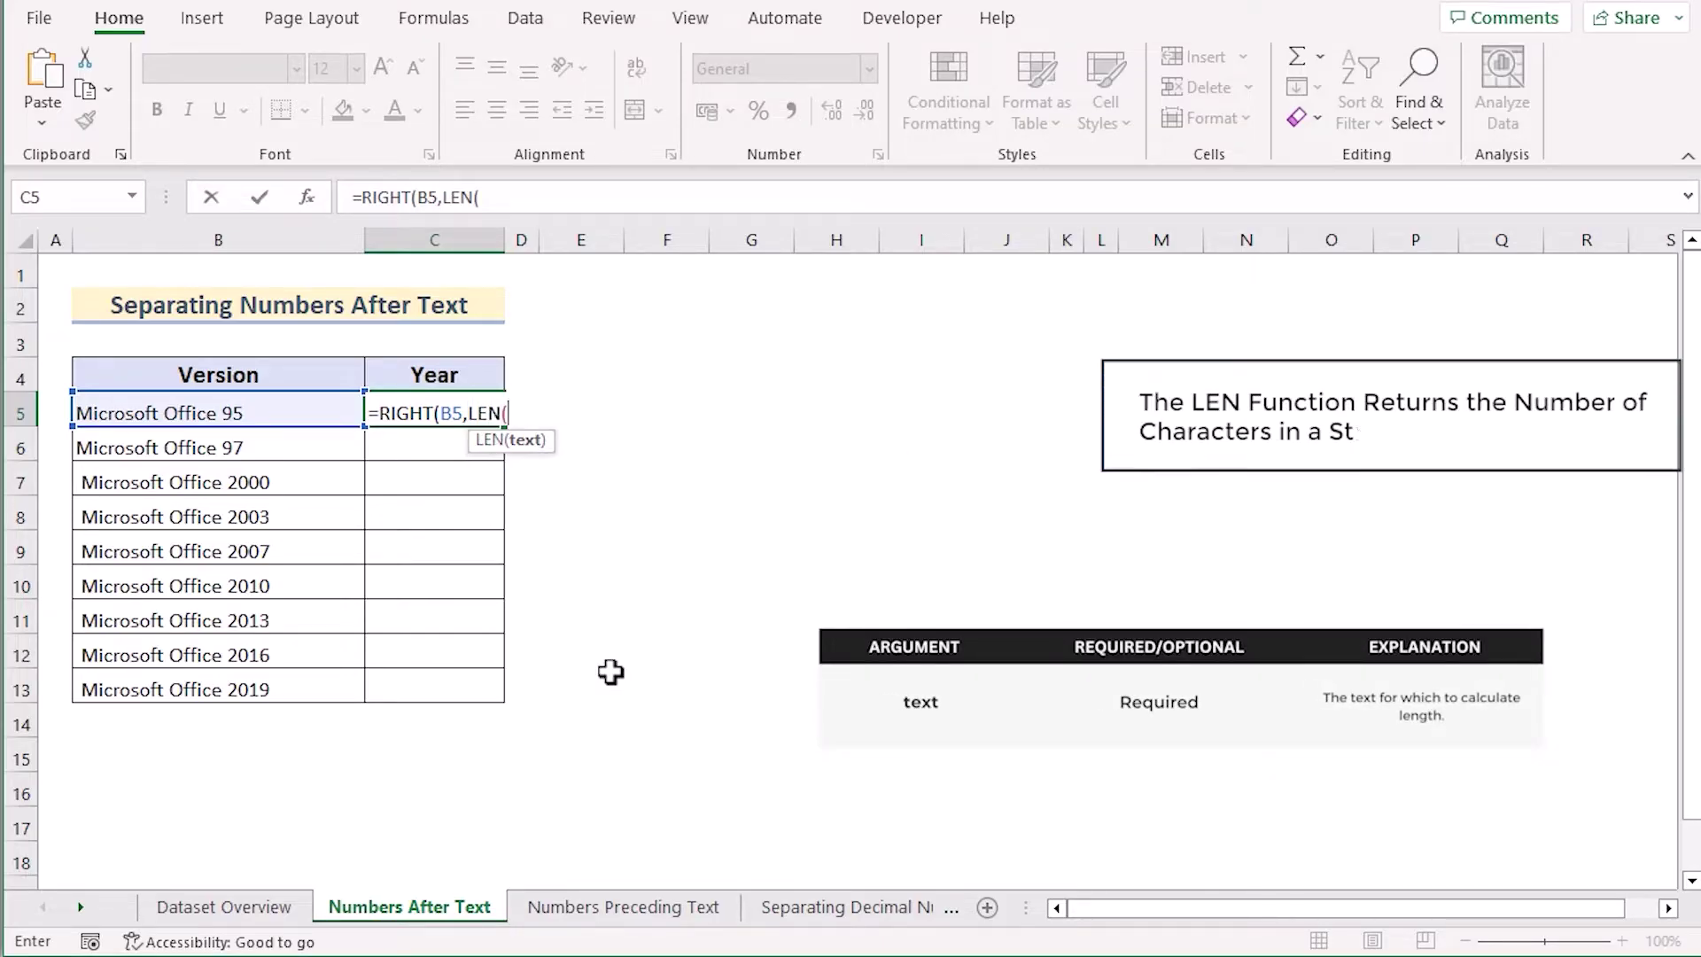
{"action": "left_click", "coordinate": [264, 419]}
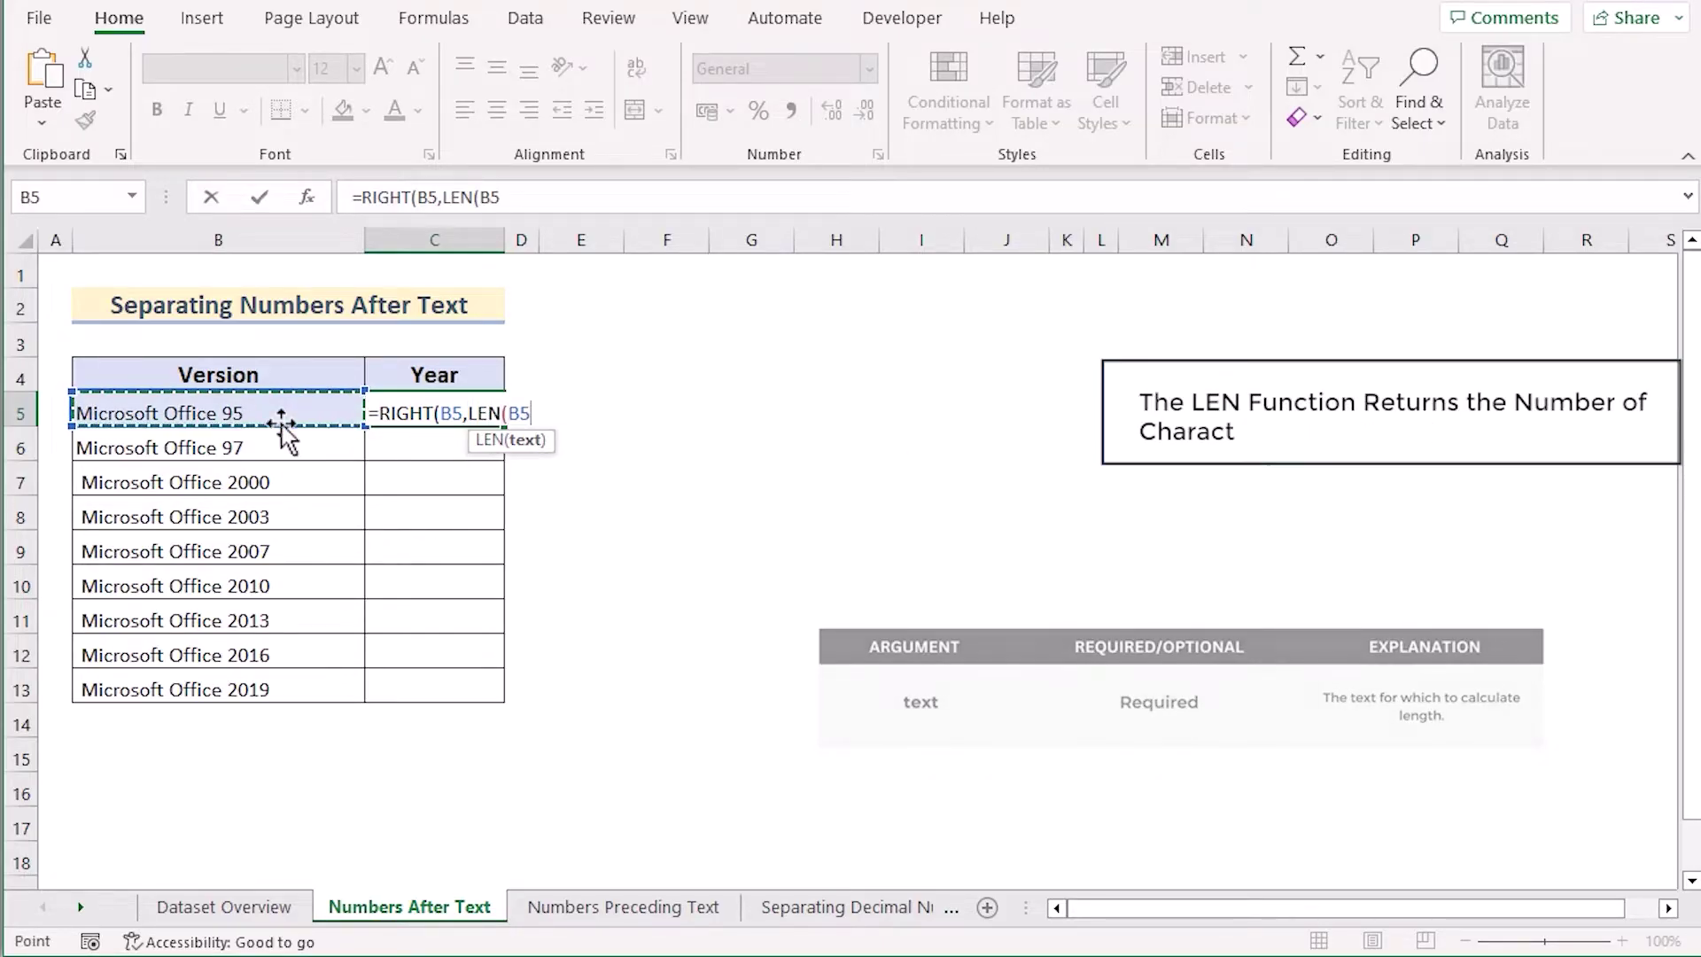
{"action": "type", "text": ")"}
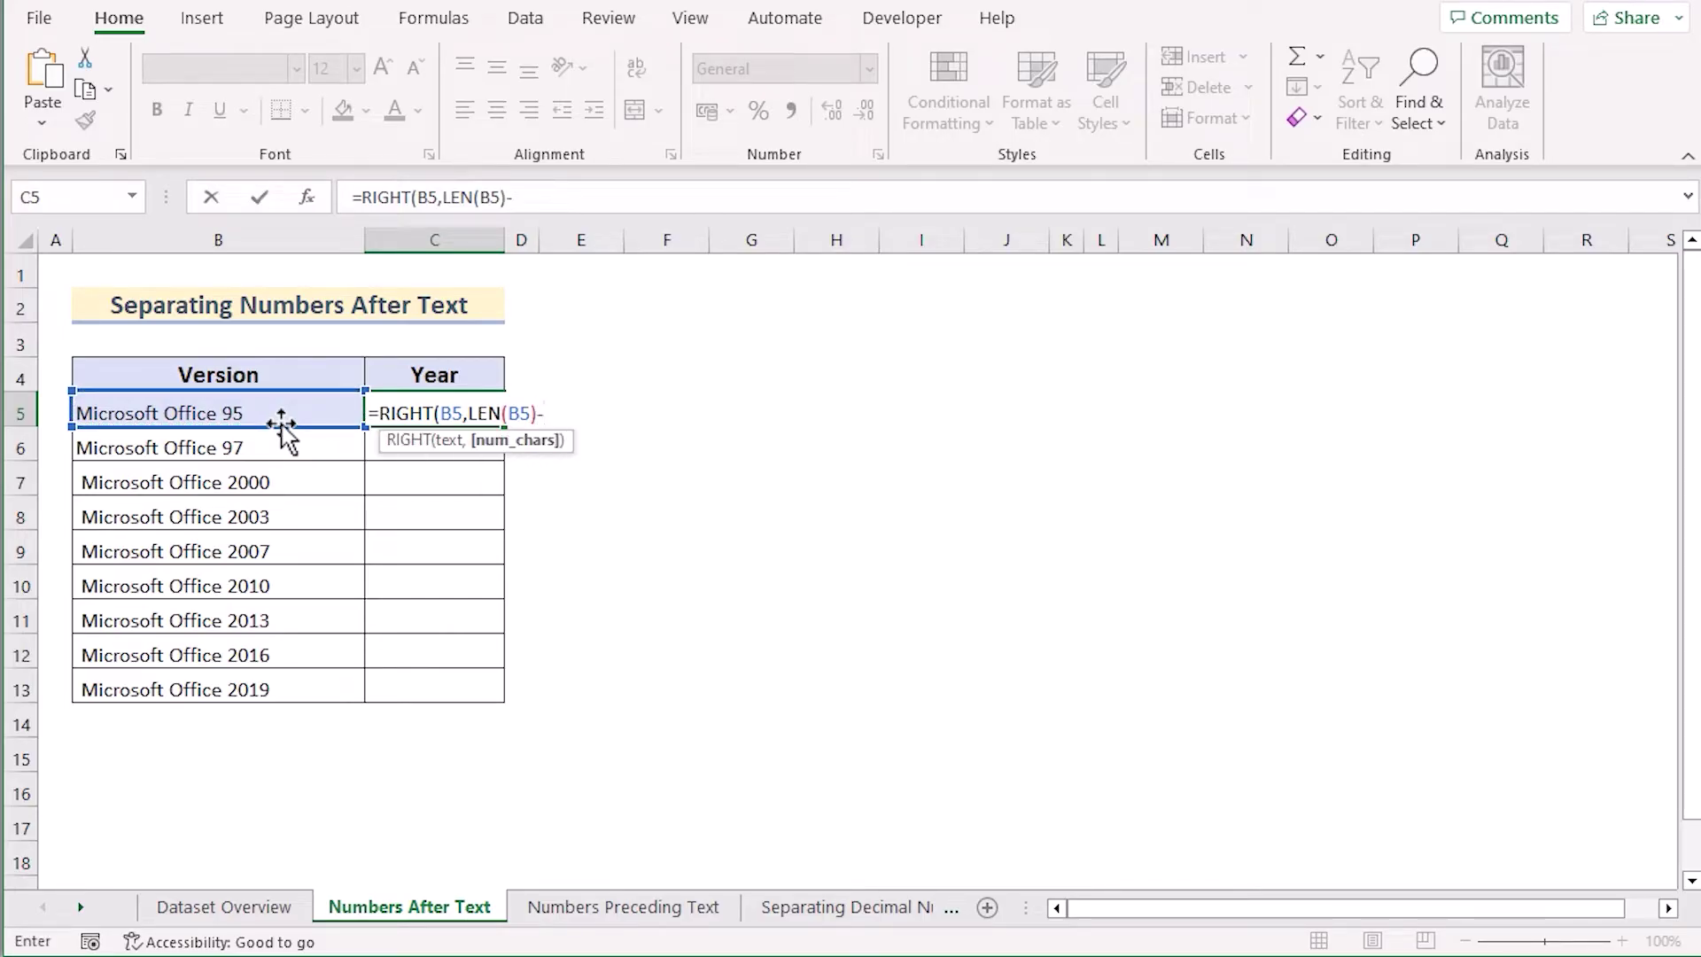
- Continue the C5 formula by subtracting a minimum search over all digits: -MIN(FIND({0,1,2,3,4,5,6,7,8,9},
{"action": "type", "text": "-M"}
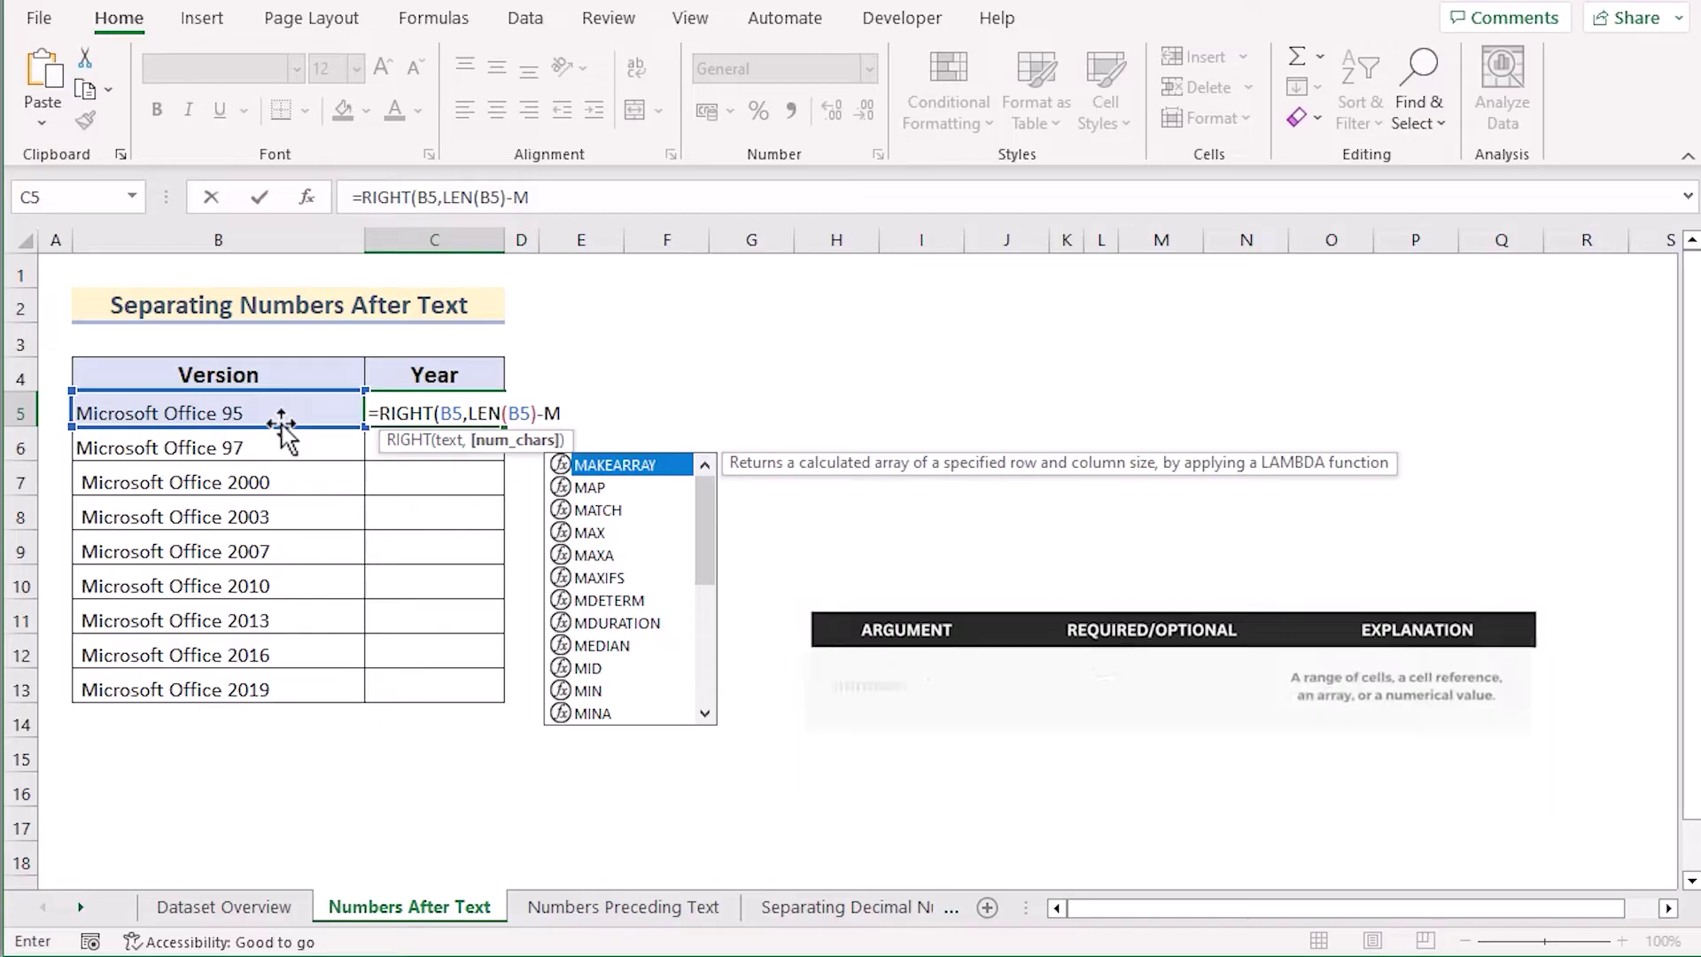
{"action": "type", "text": "IN"}
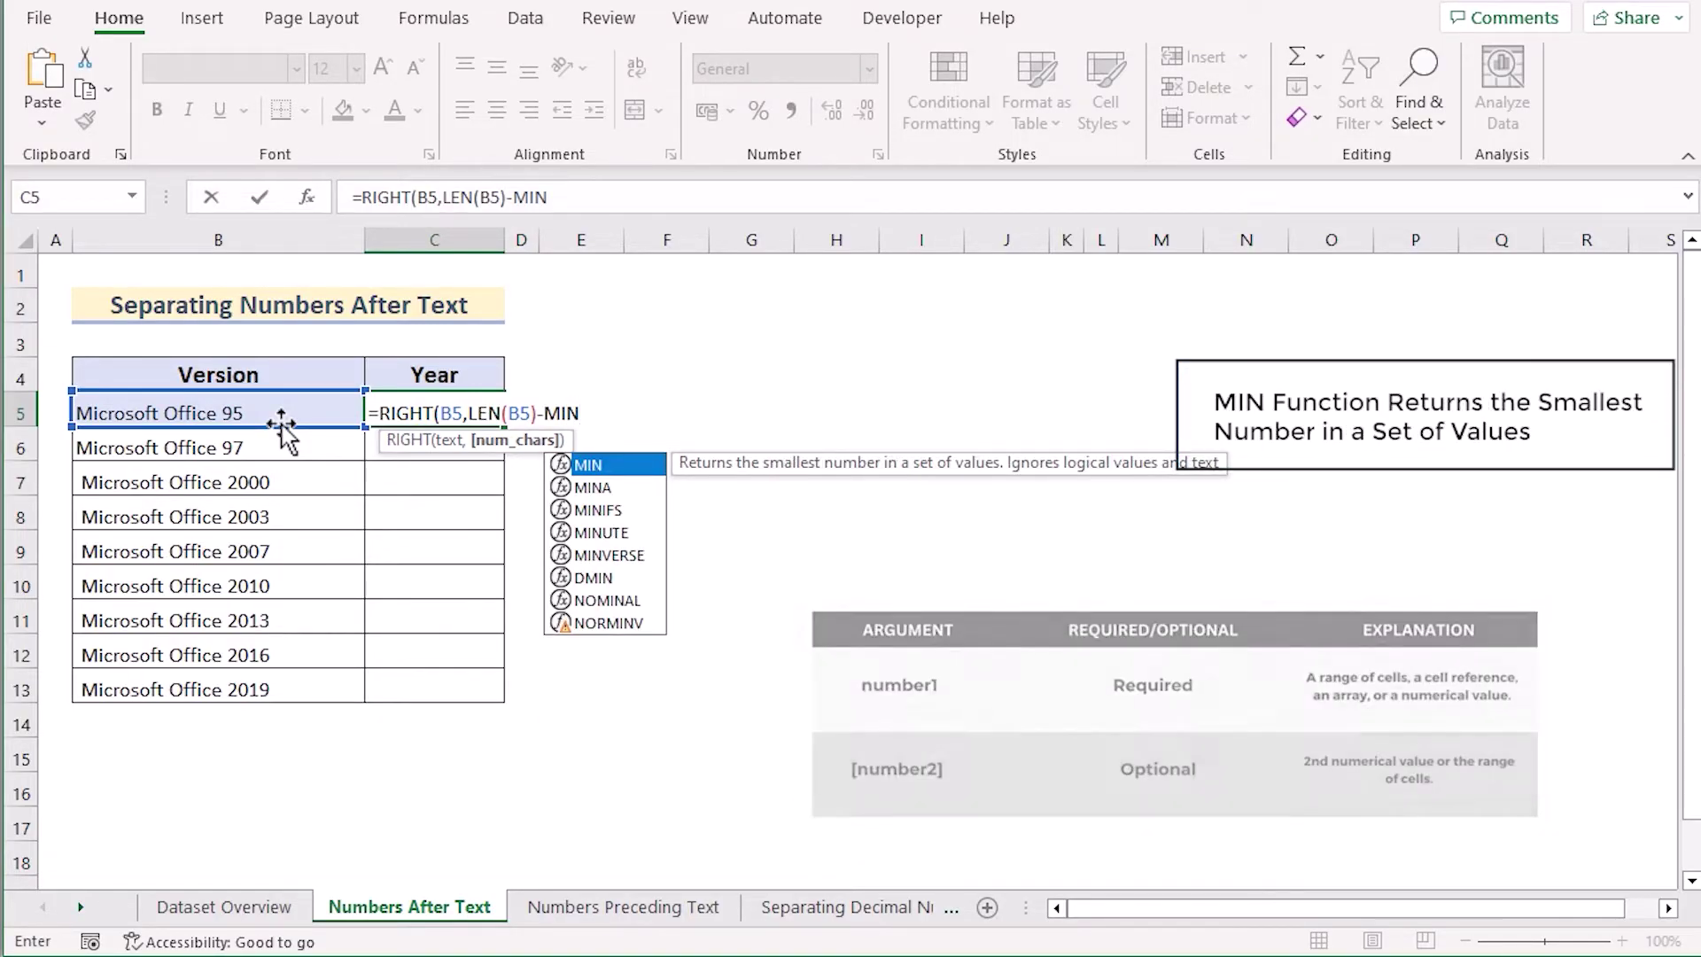
{"action": "type", "text": "("}
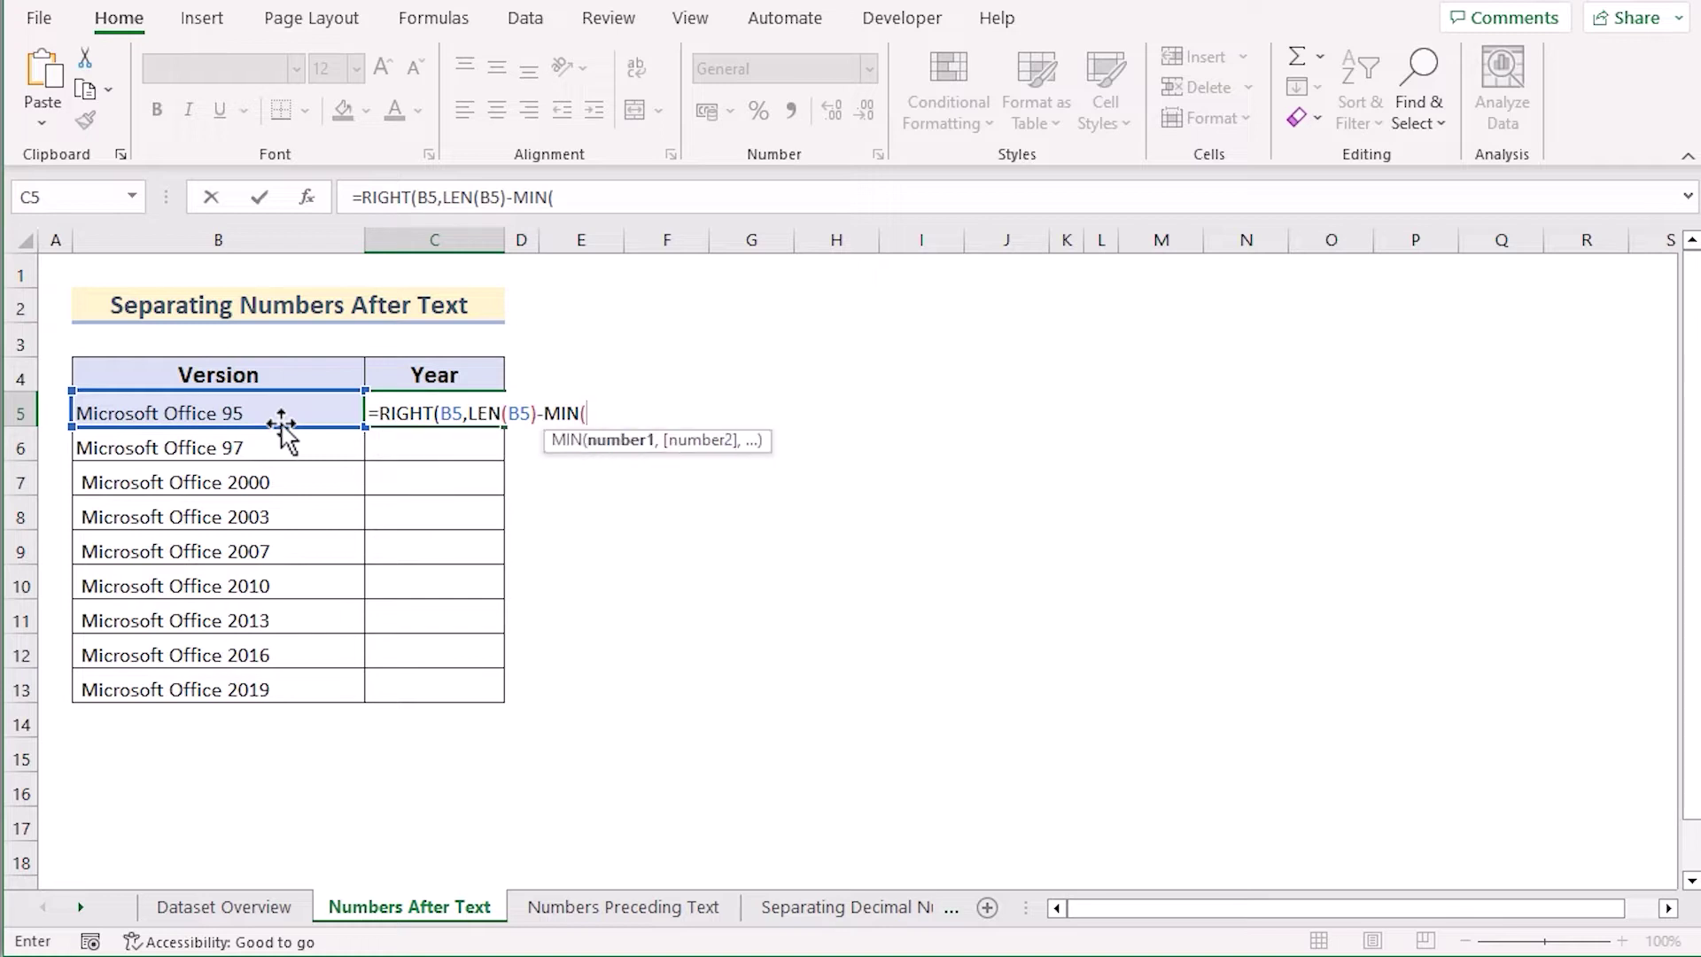
{"action": "type", "text": "FIND"}
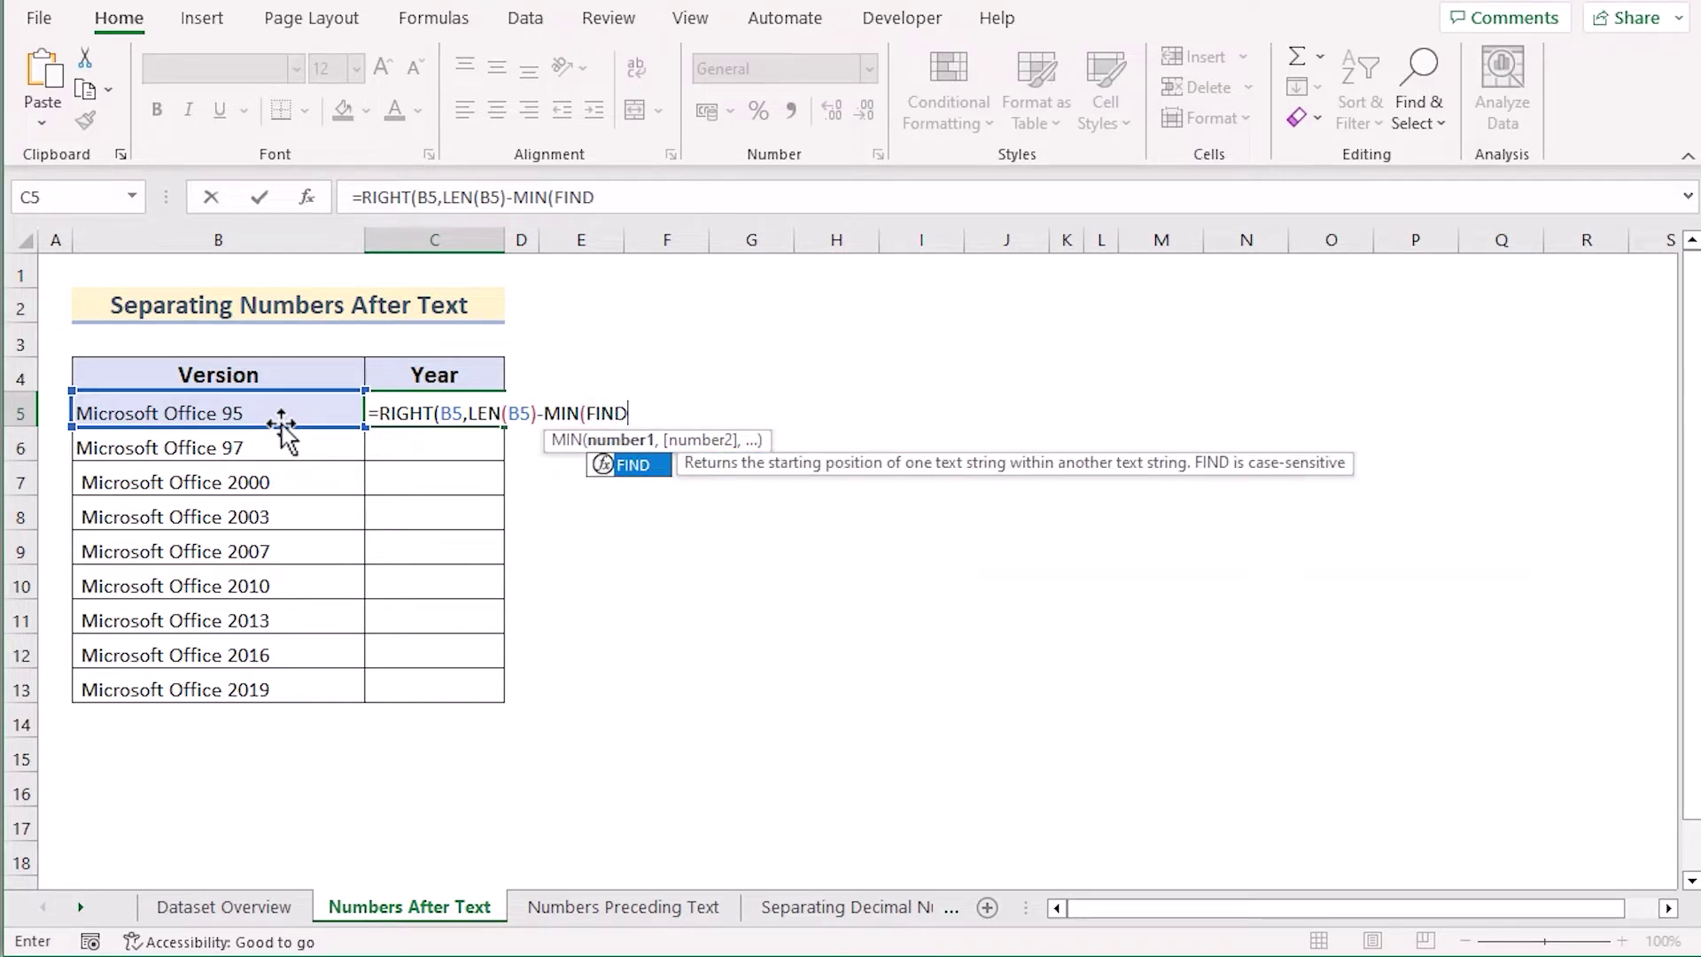
{"action": "type", "text": "("}
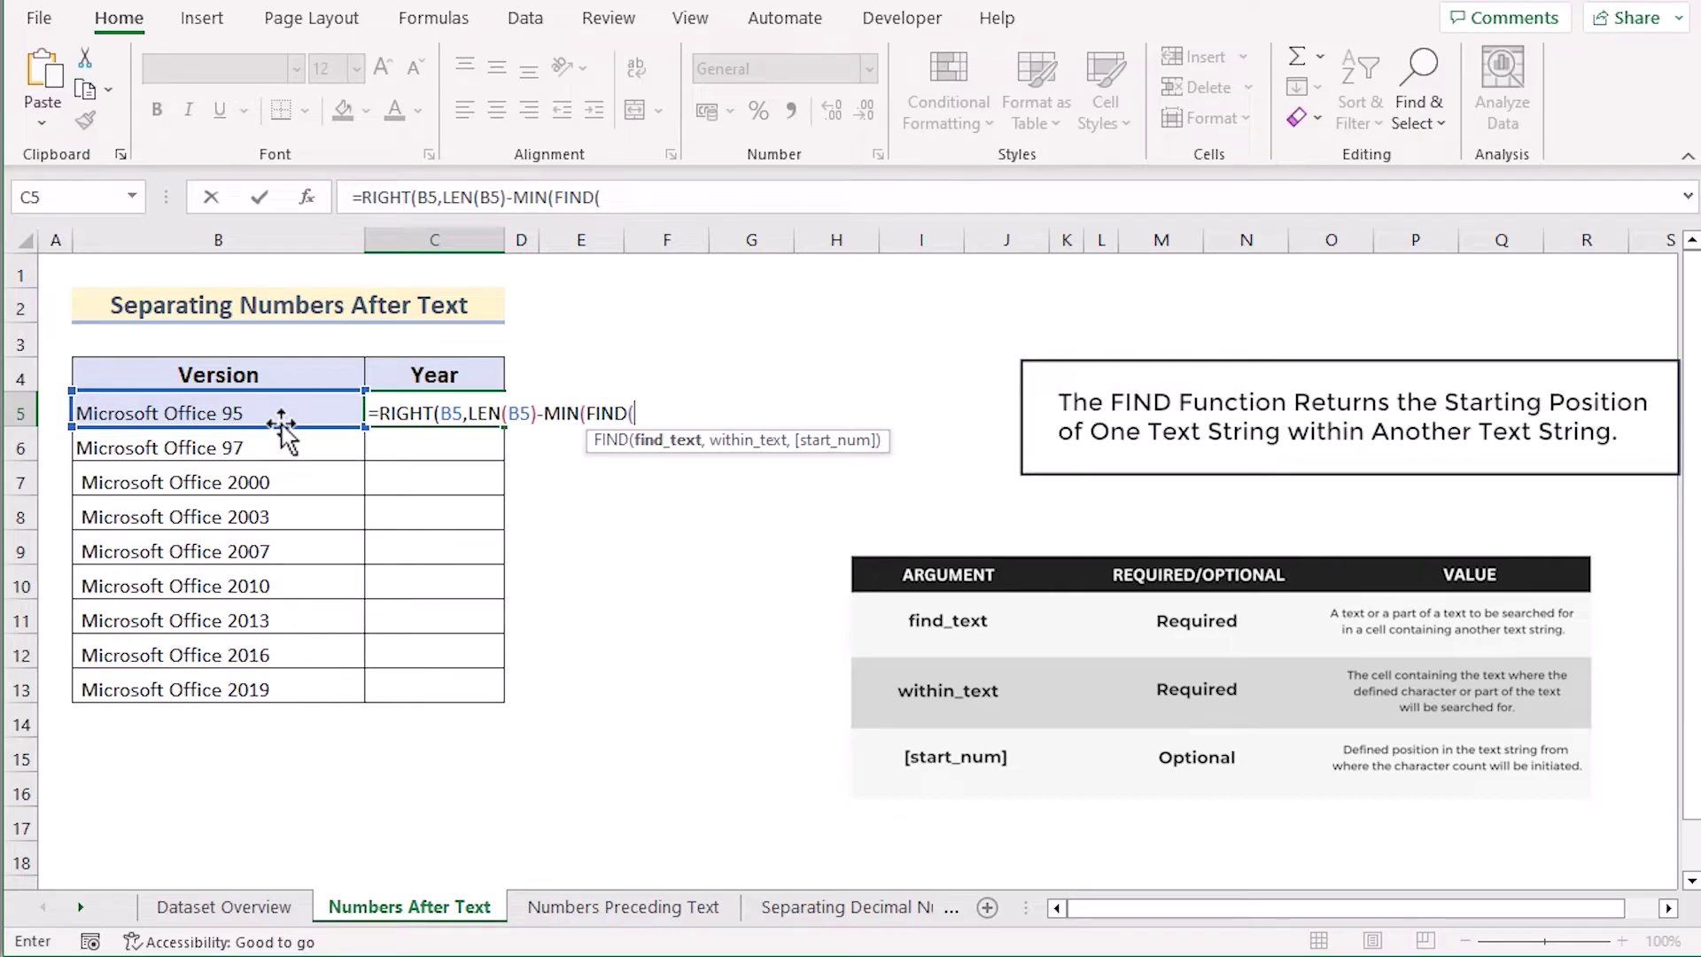
{"action": "type", "text": "{0,1,2,3,4,5,6,7,8,9}"}
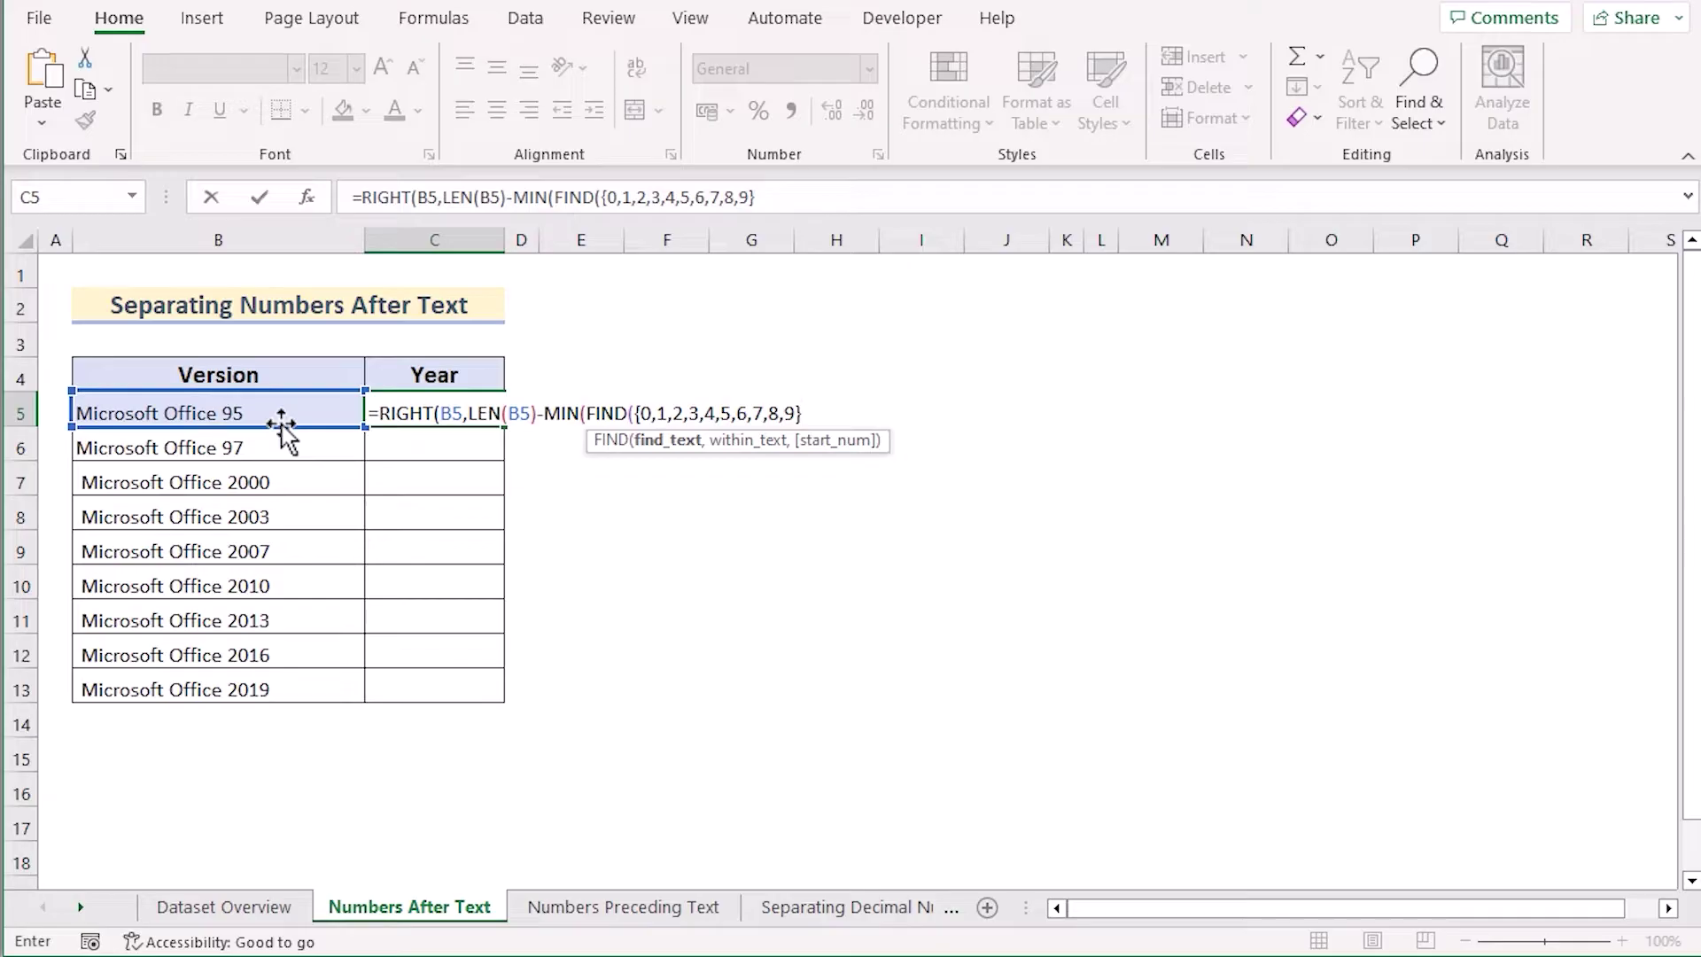
{"action": "type", "text": ","}
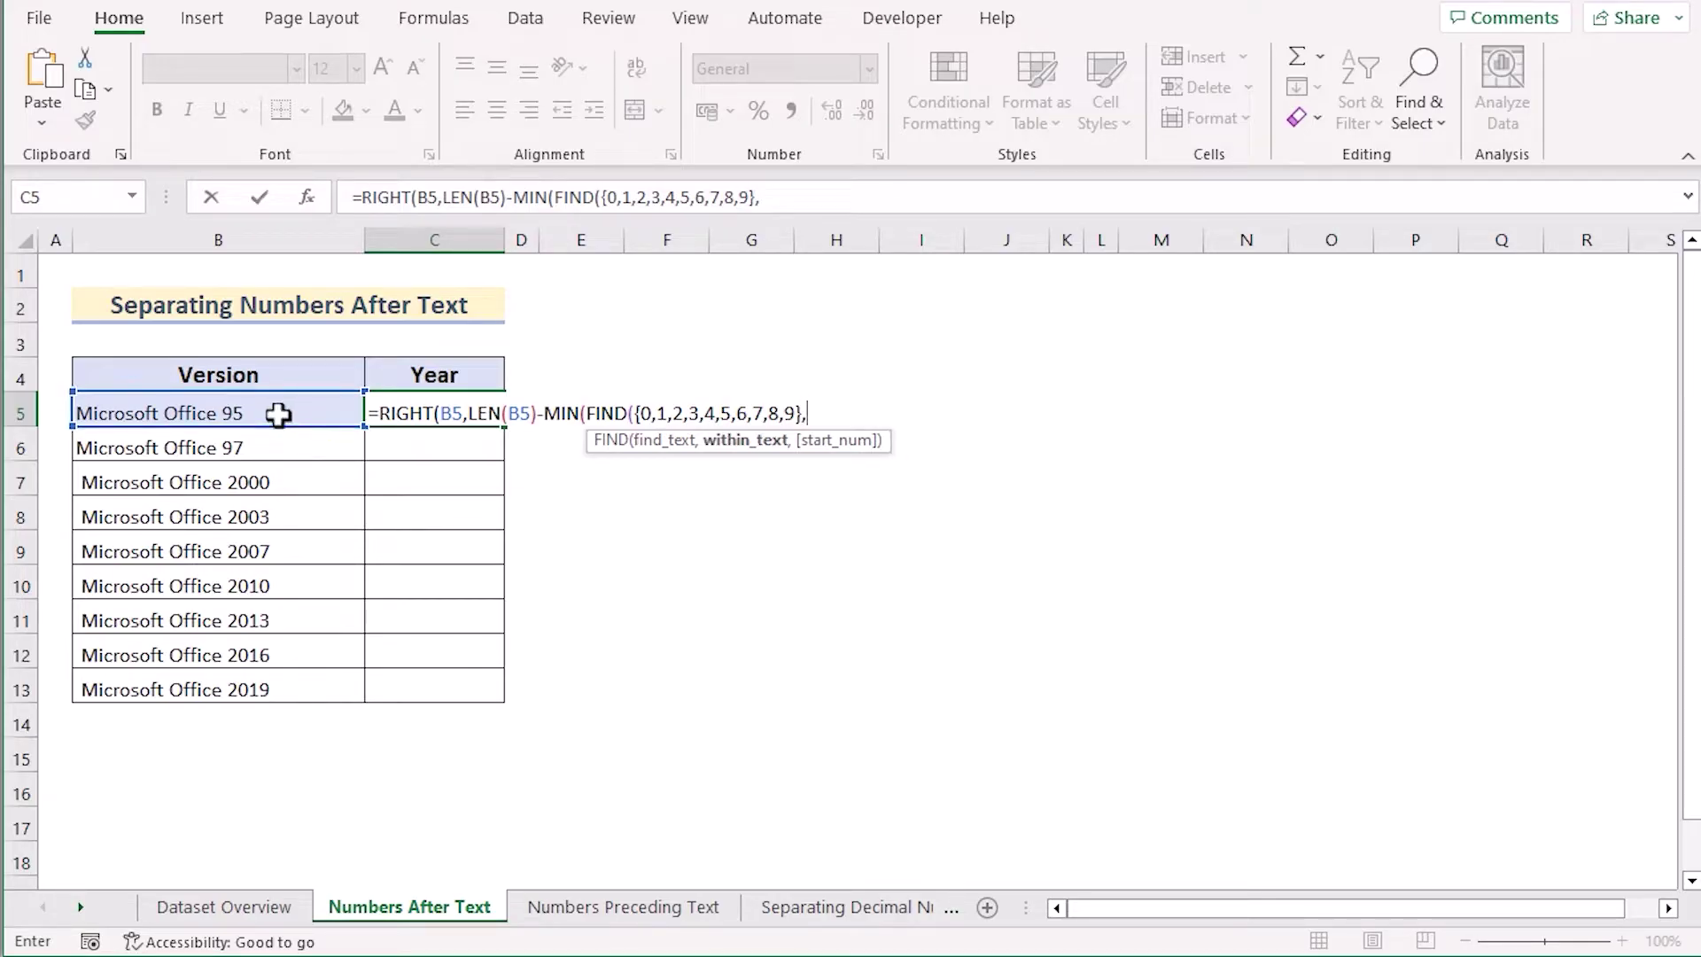
{"action": "left_click", "coordinate": [277, 414]}
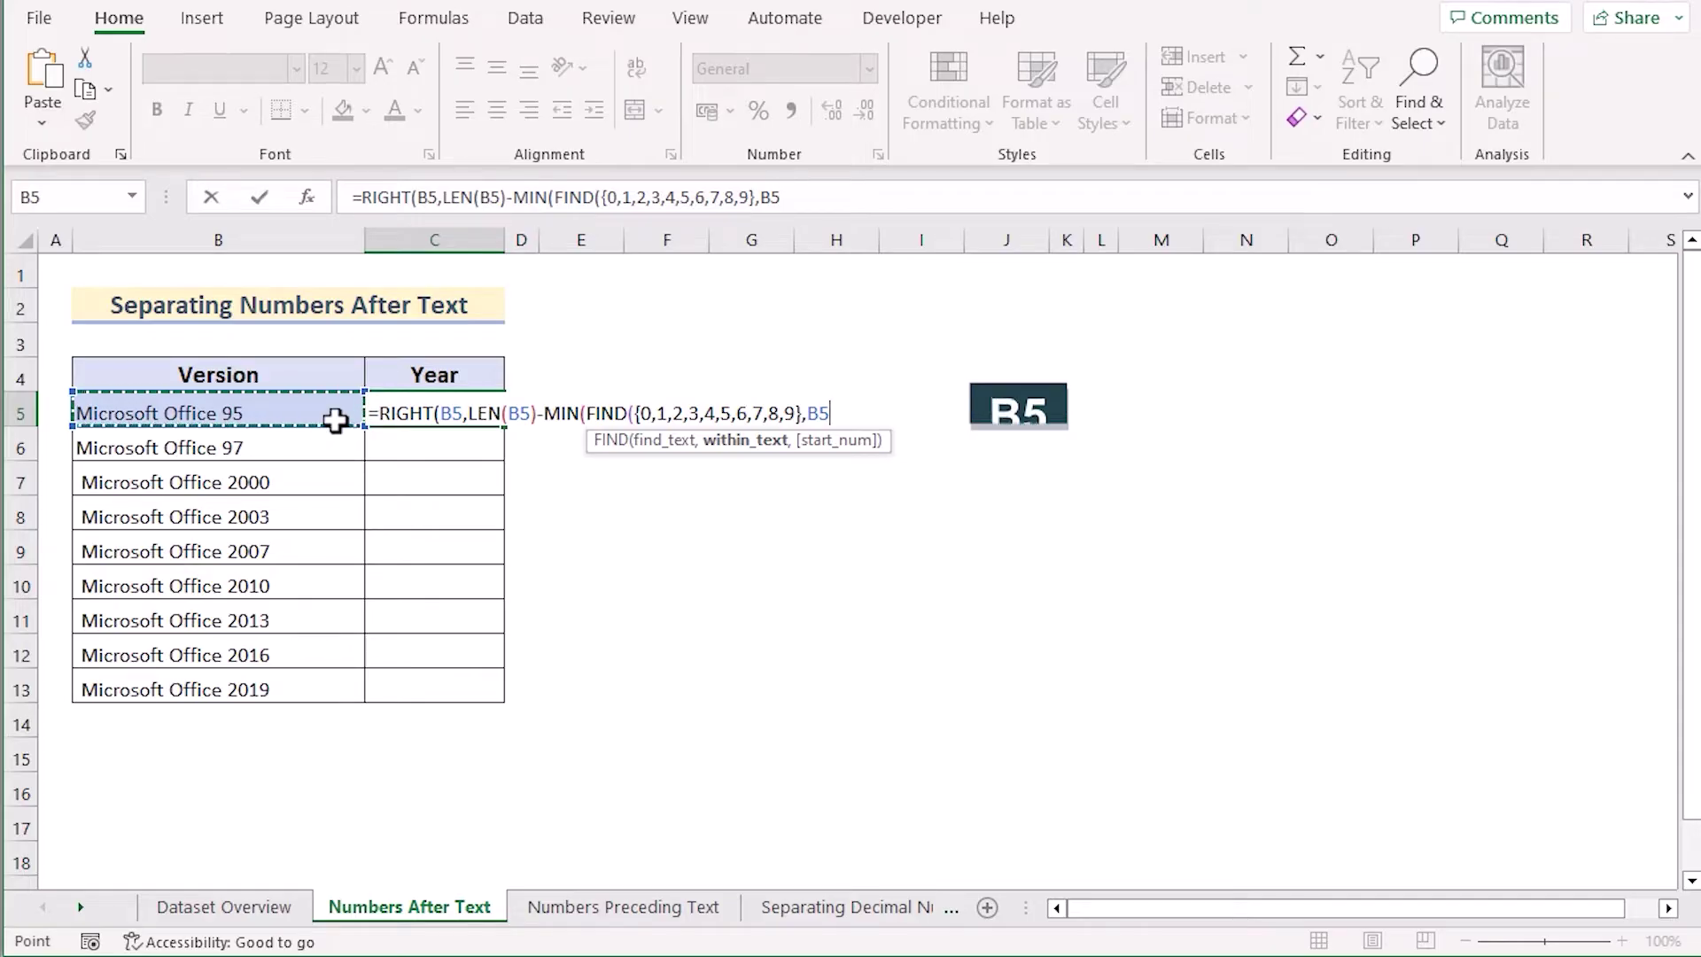
{"action": "type", "text": "&"}
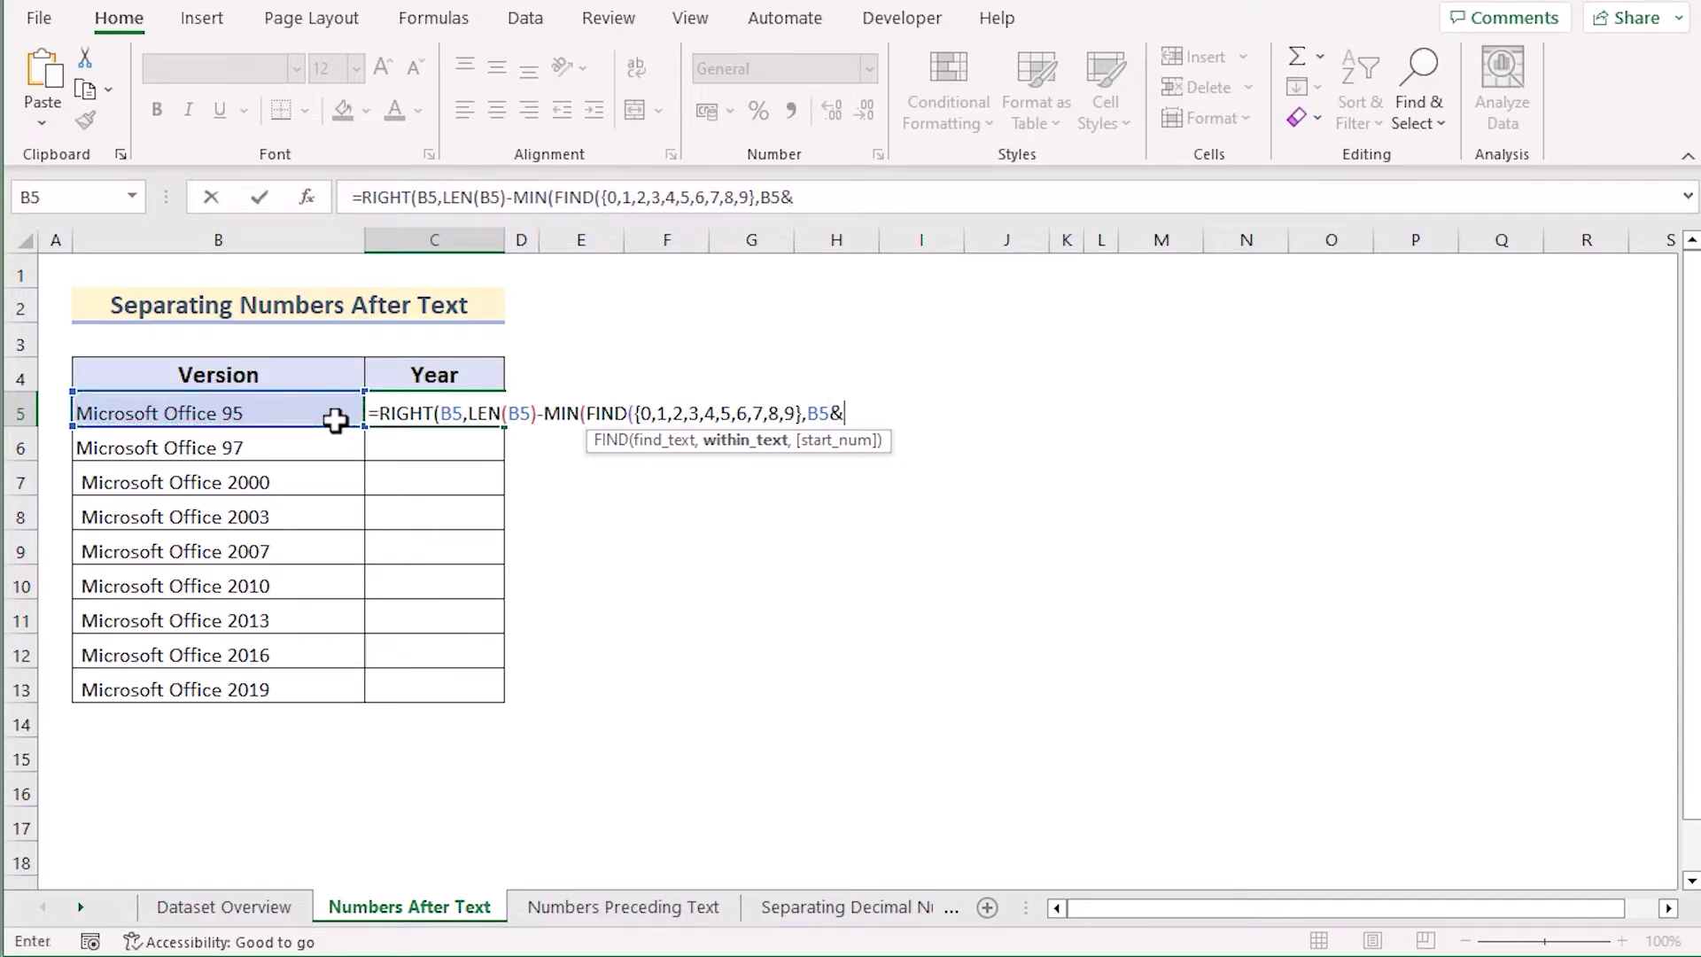
{"action": "type", "text": "\"0123456789\""}
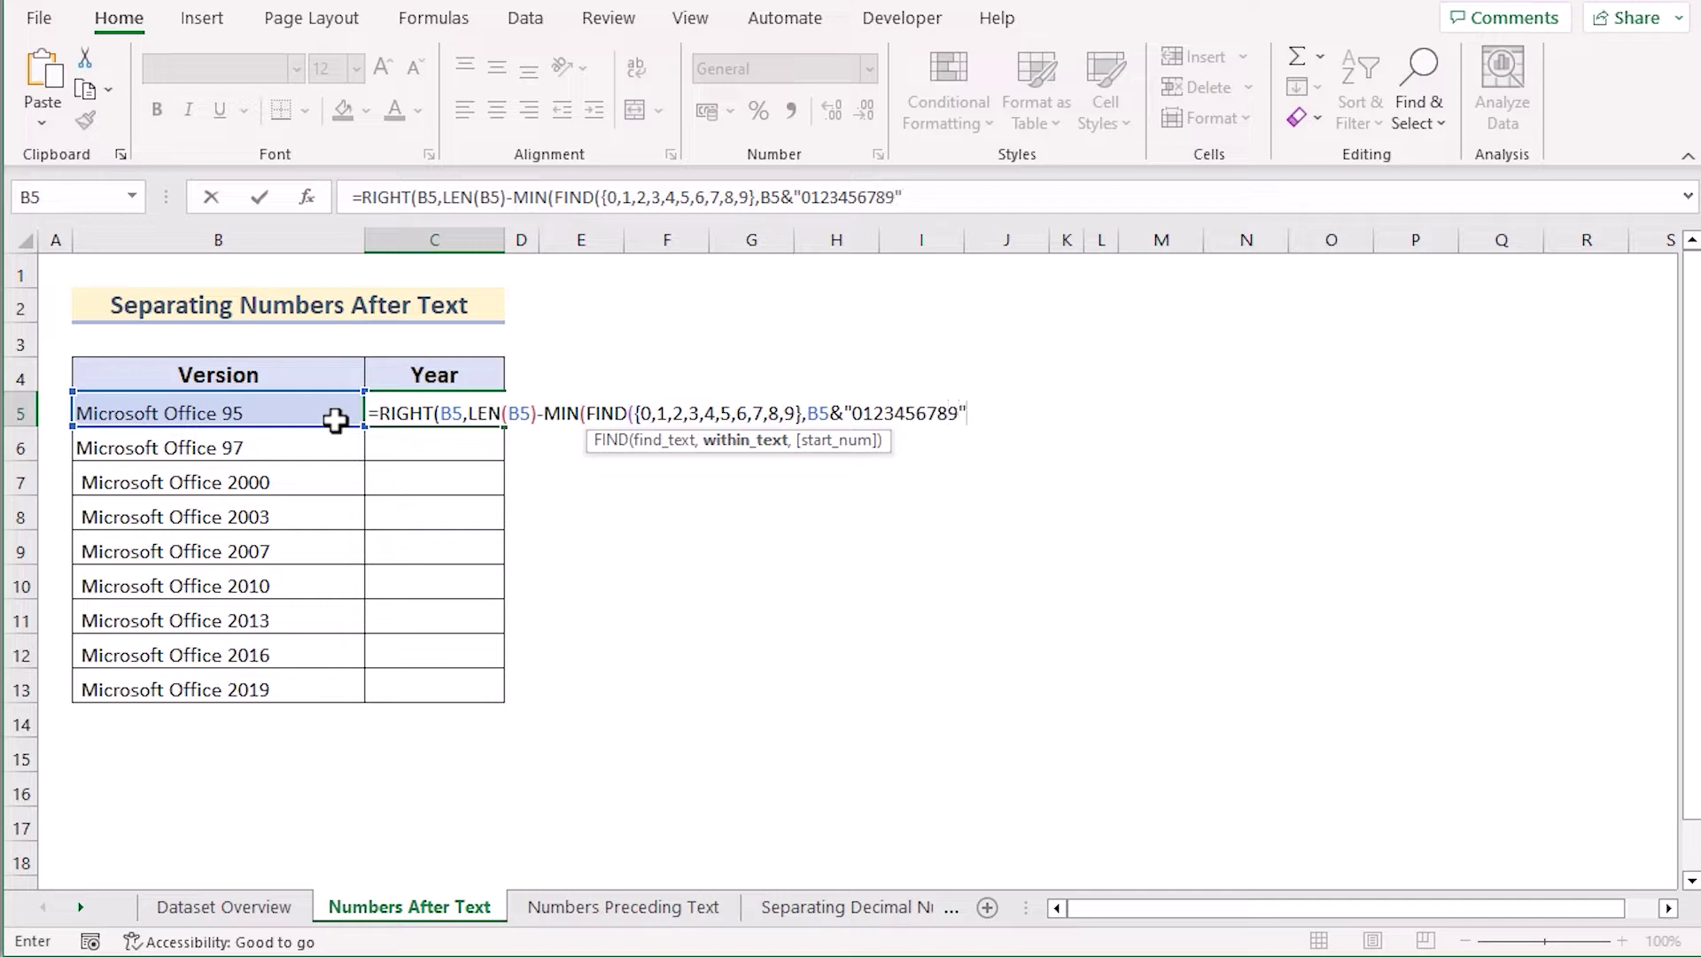
{"action": "type", "text": "))"}
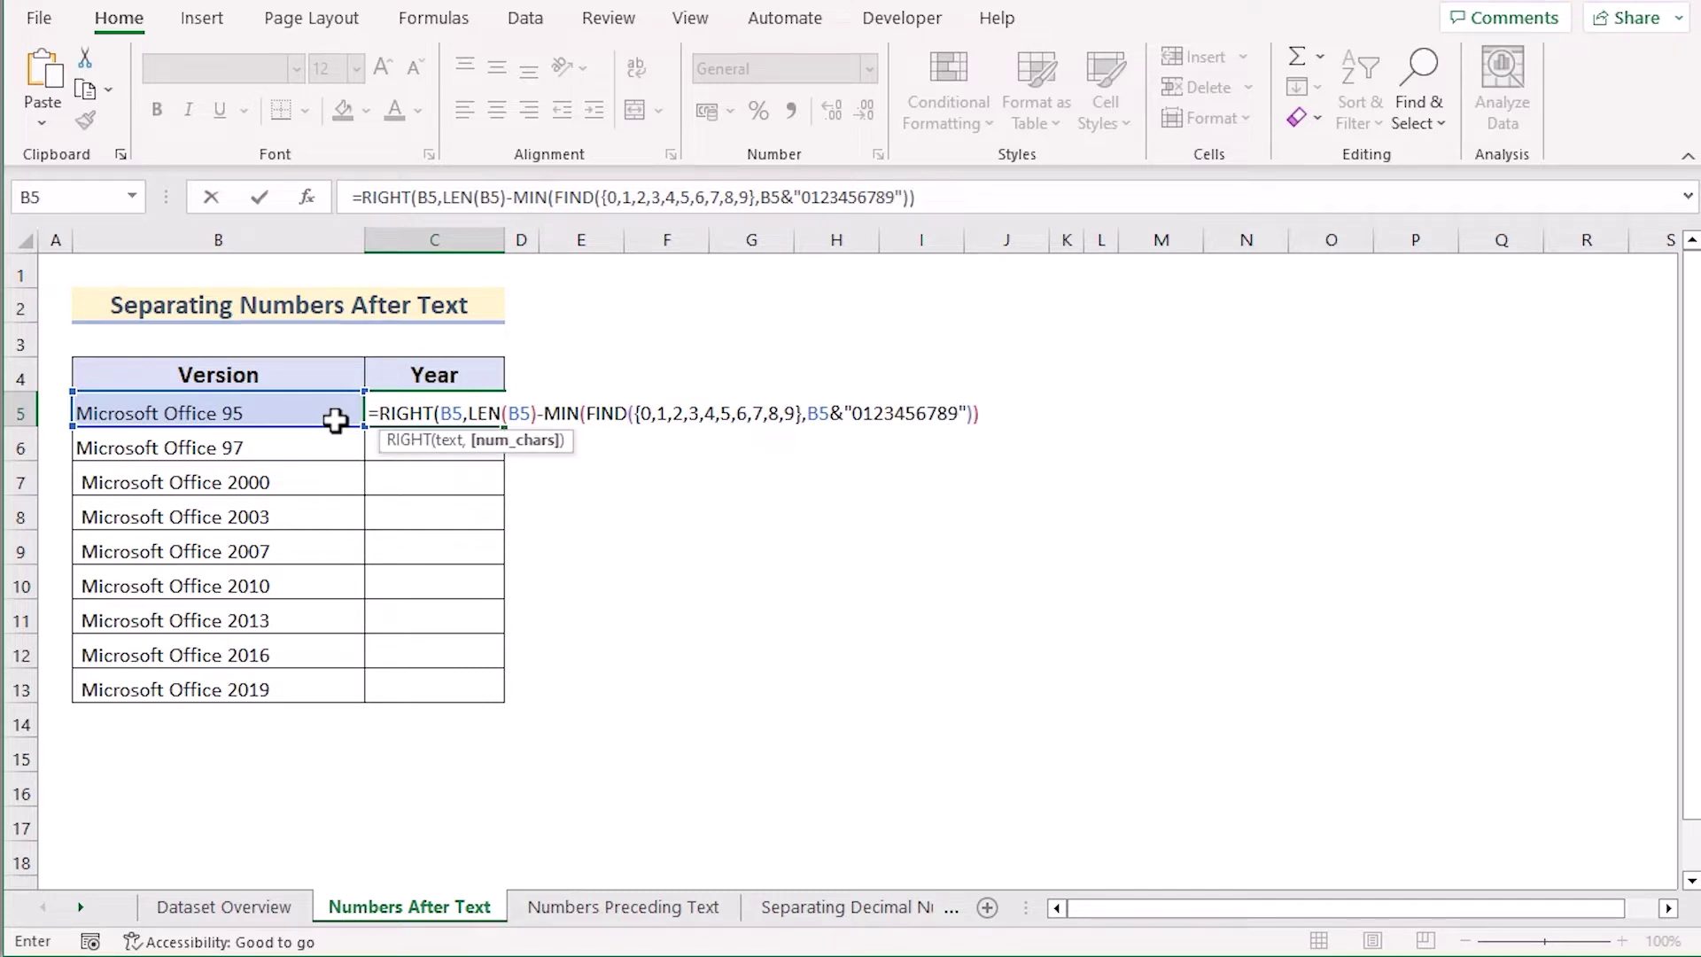
{"action": "type", "text": "+1"}
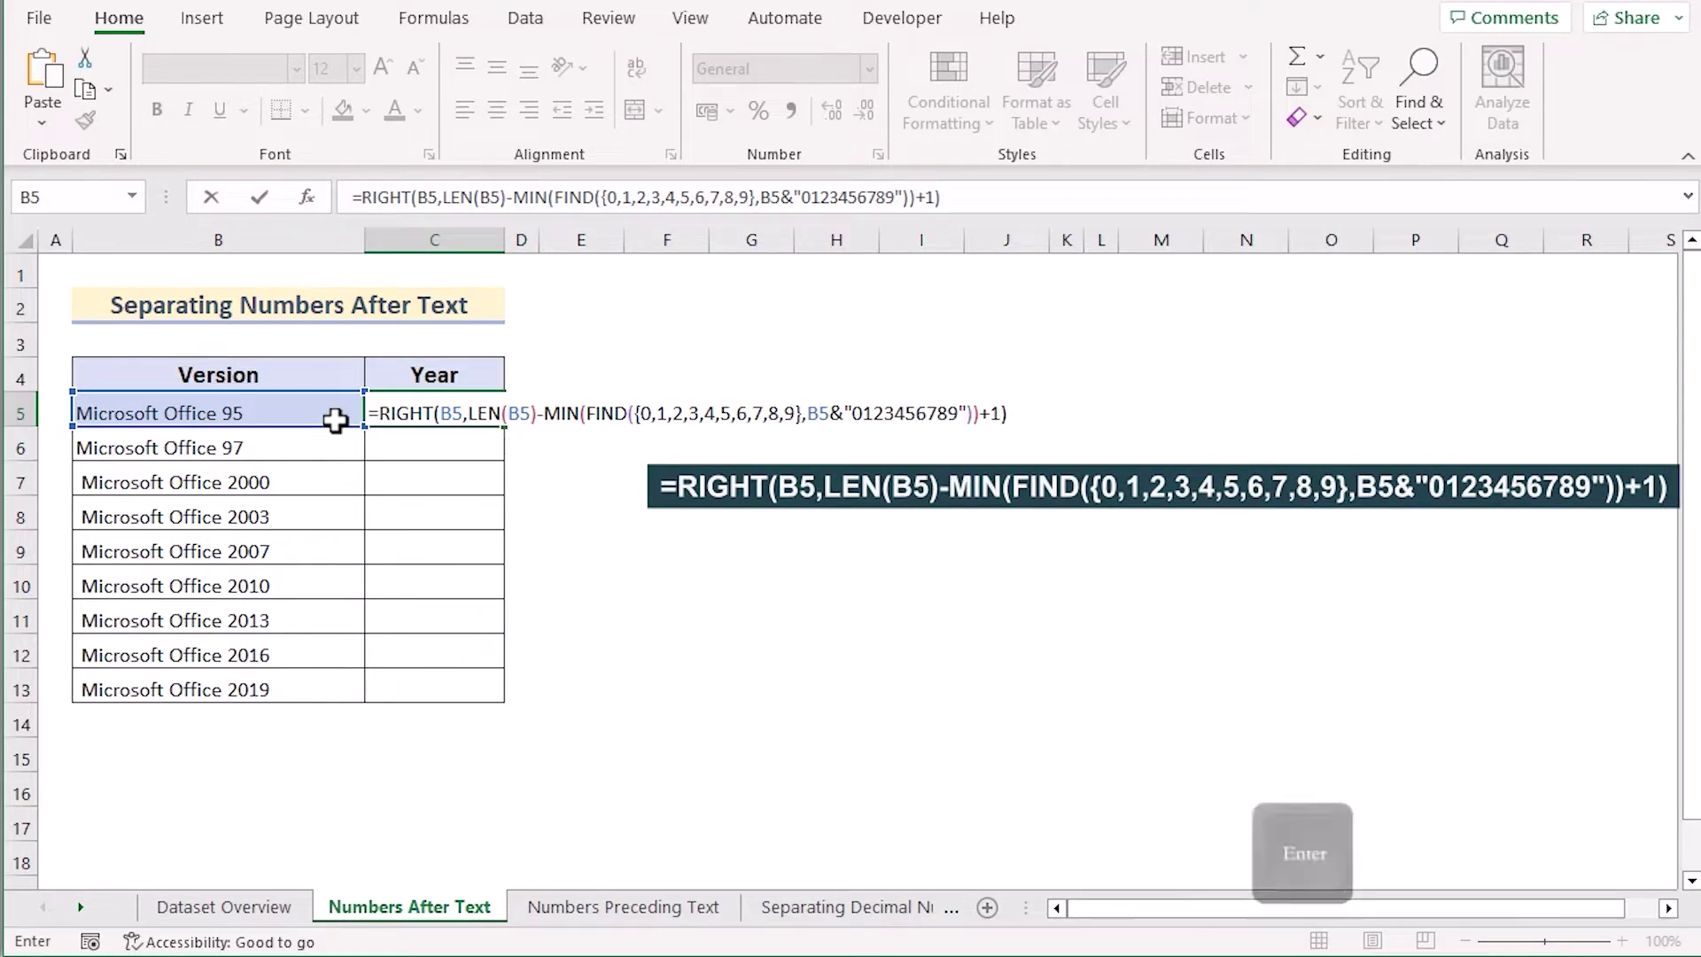
{"action": "key", "text": "Return"}
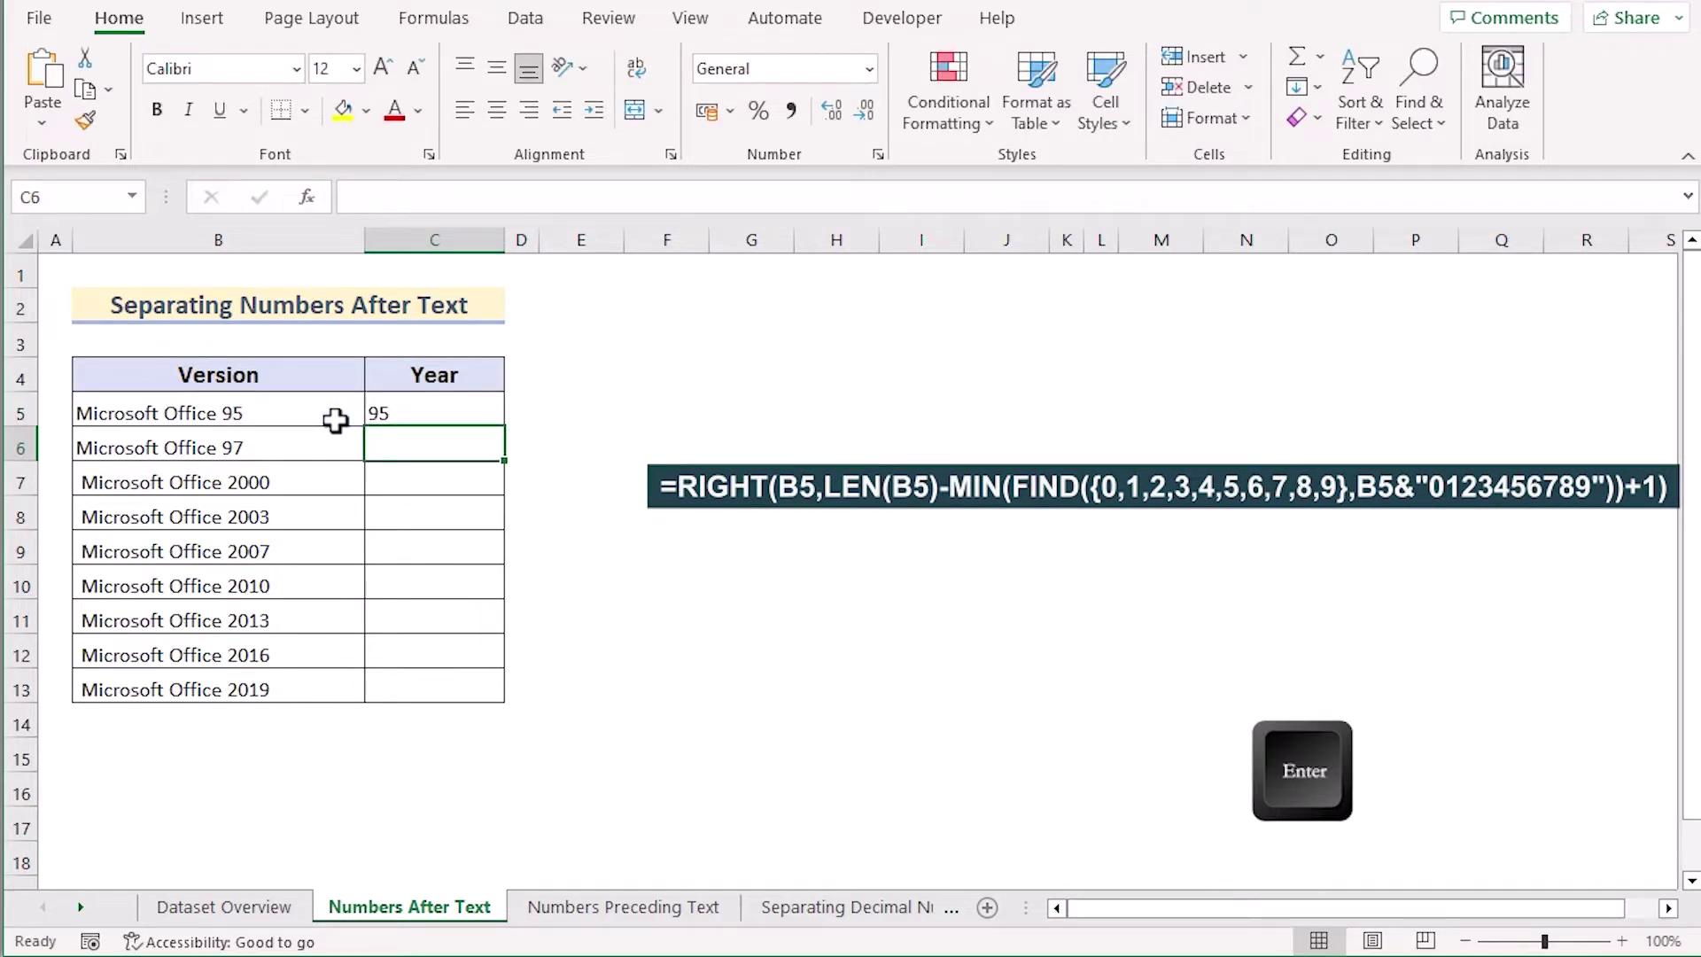
{"action": "left_click", "coordinate": [390, 424]}
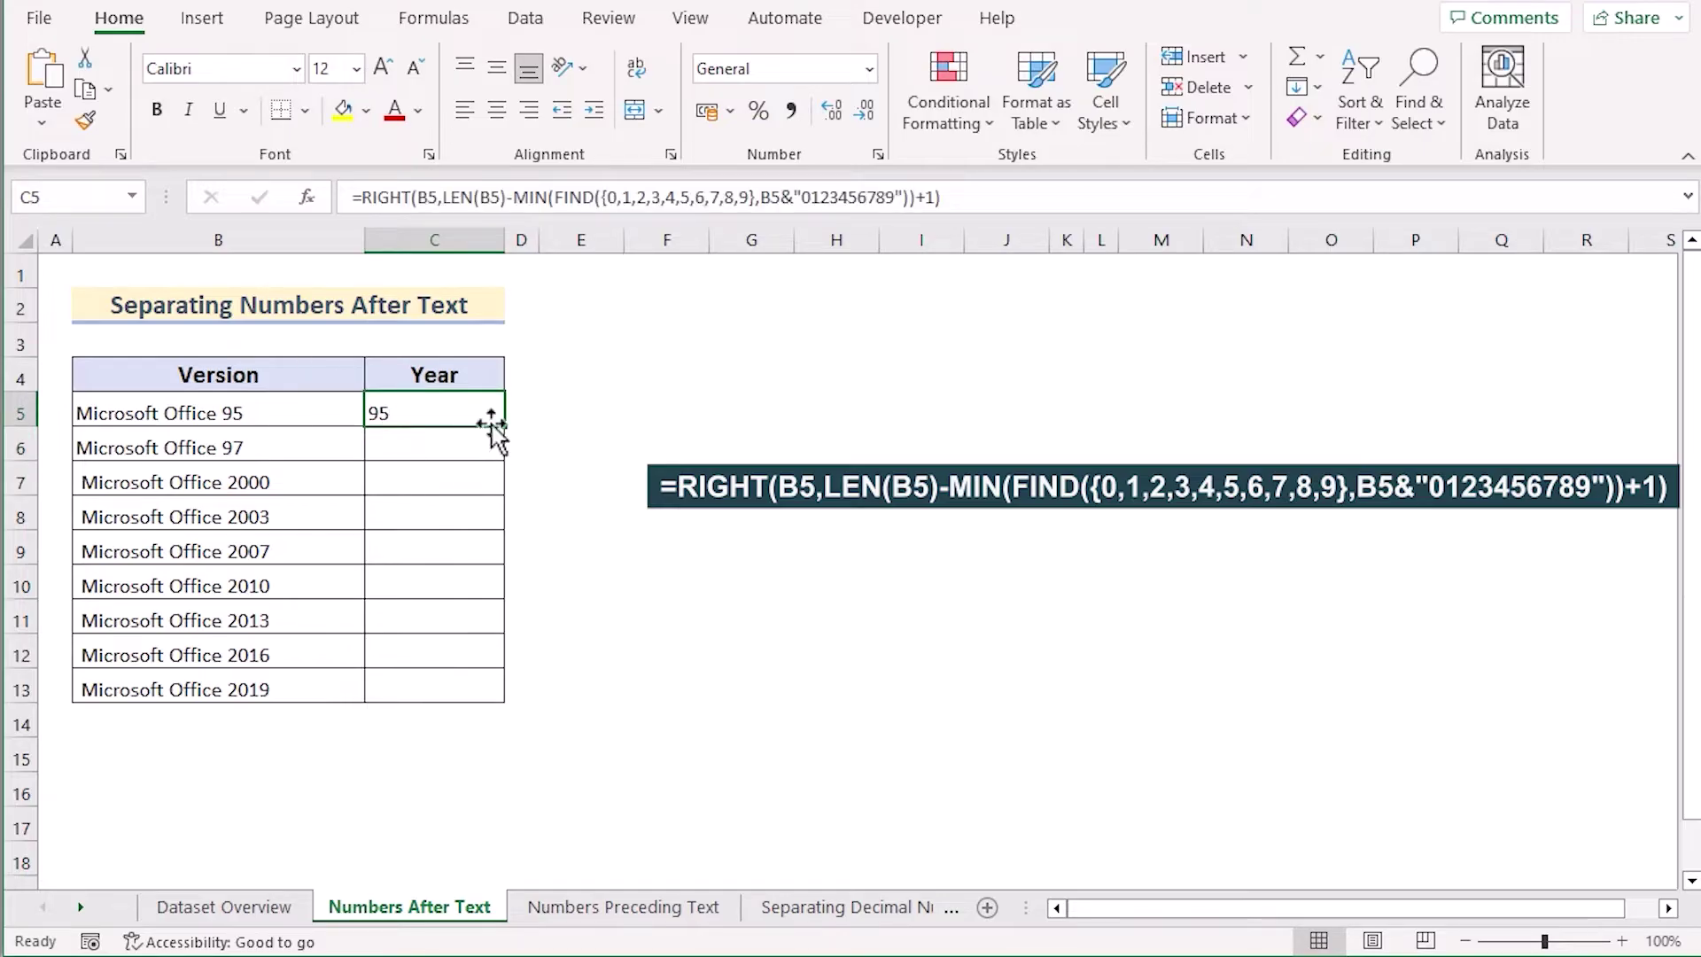
{"action": "left_click_drag", "start_coordinate": [506, 432], "coordinate": [493, 703]}
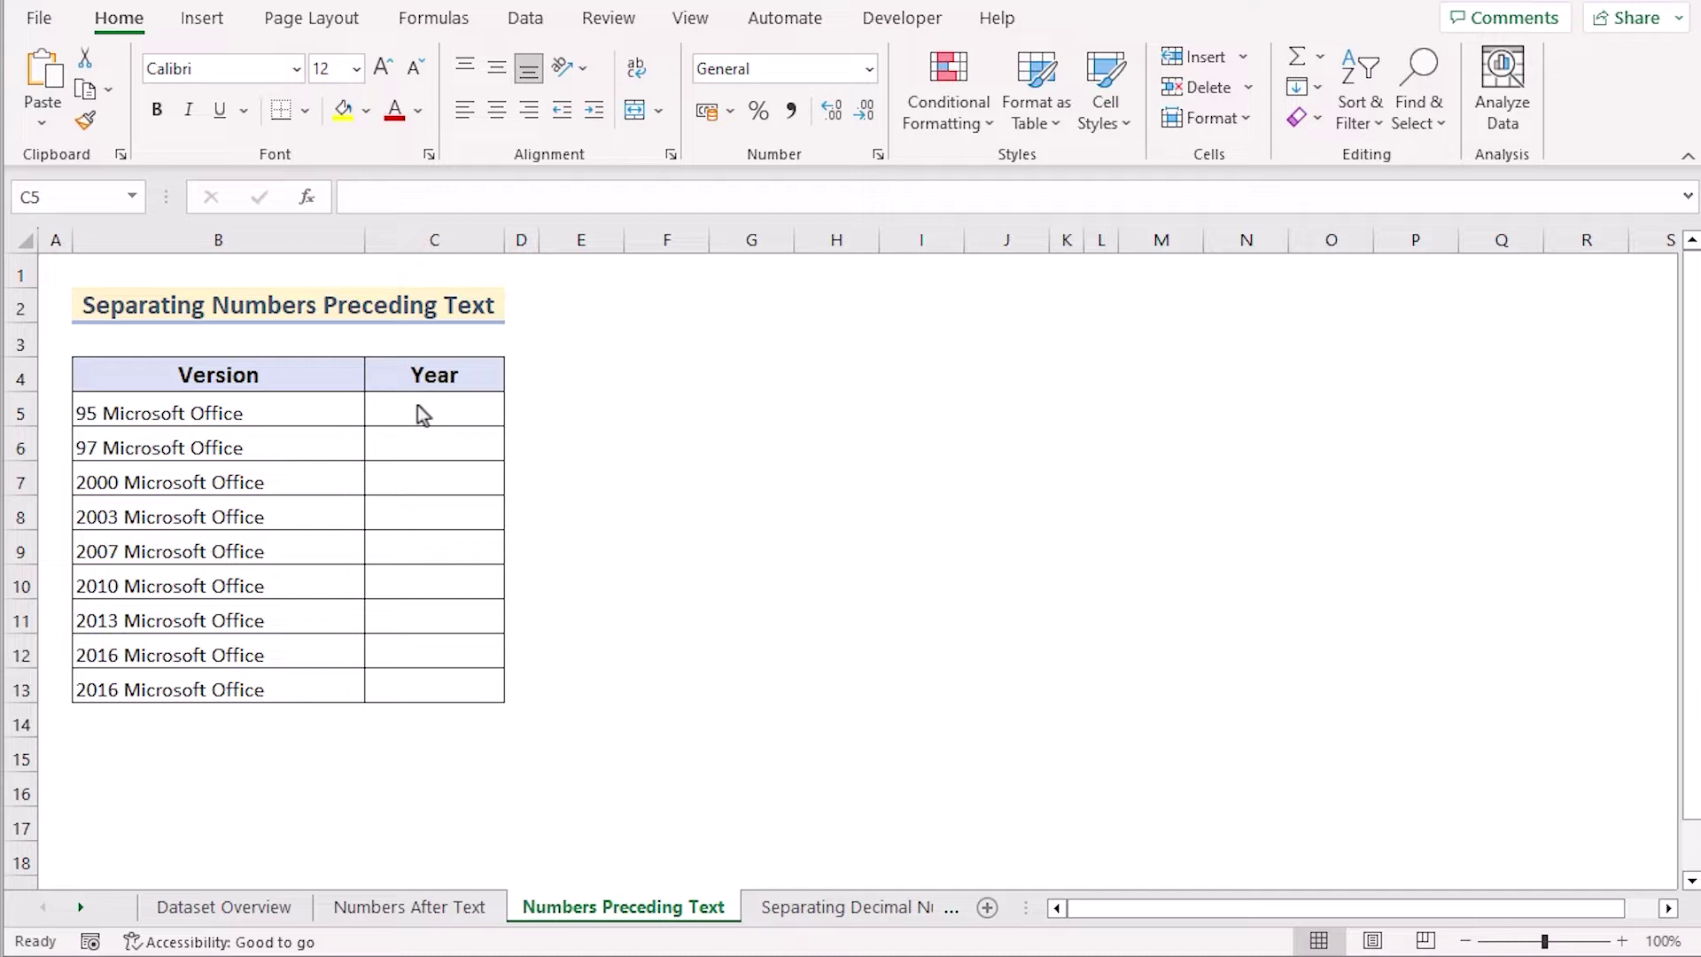
- Begin the formula =LEFT(B5,SUM(LEN(B5) in cell C5 of the Numbers Preceding Text sheet
{"action": "double_click", "coordinate": [417, 410]}
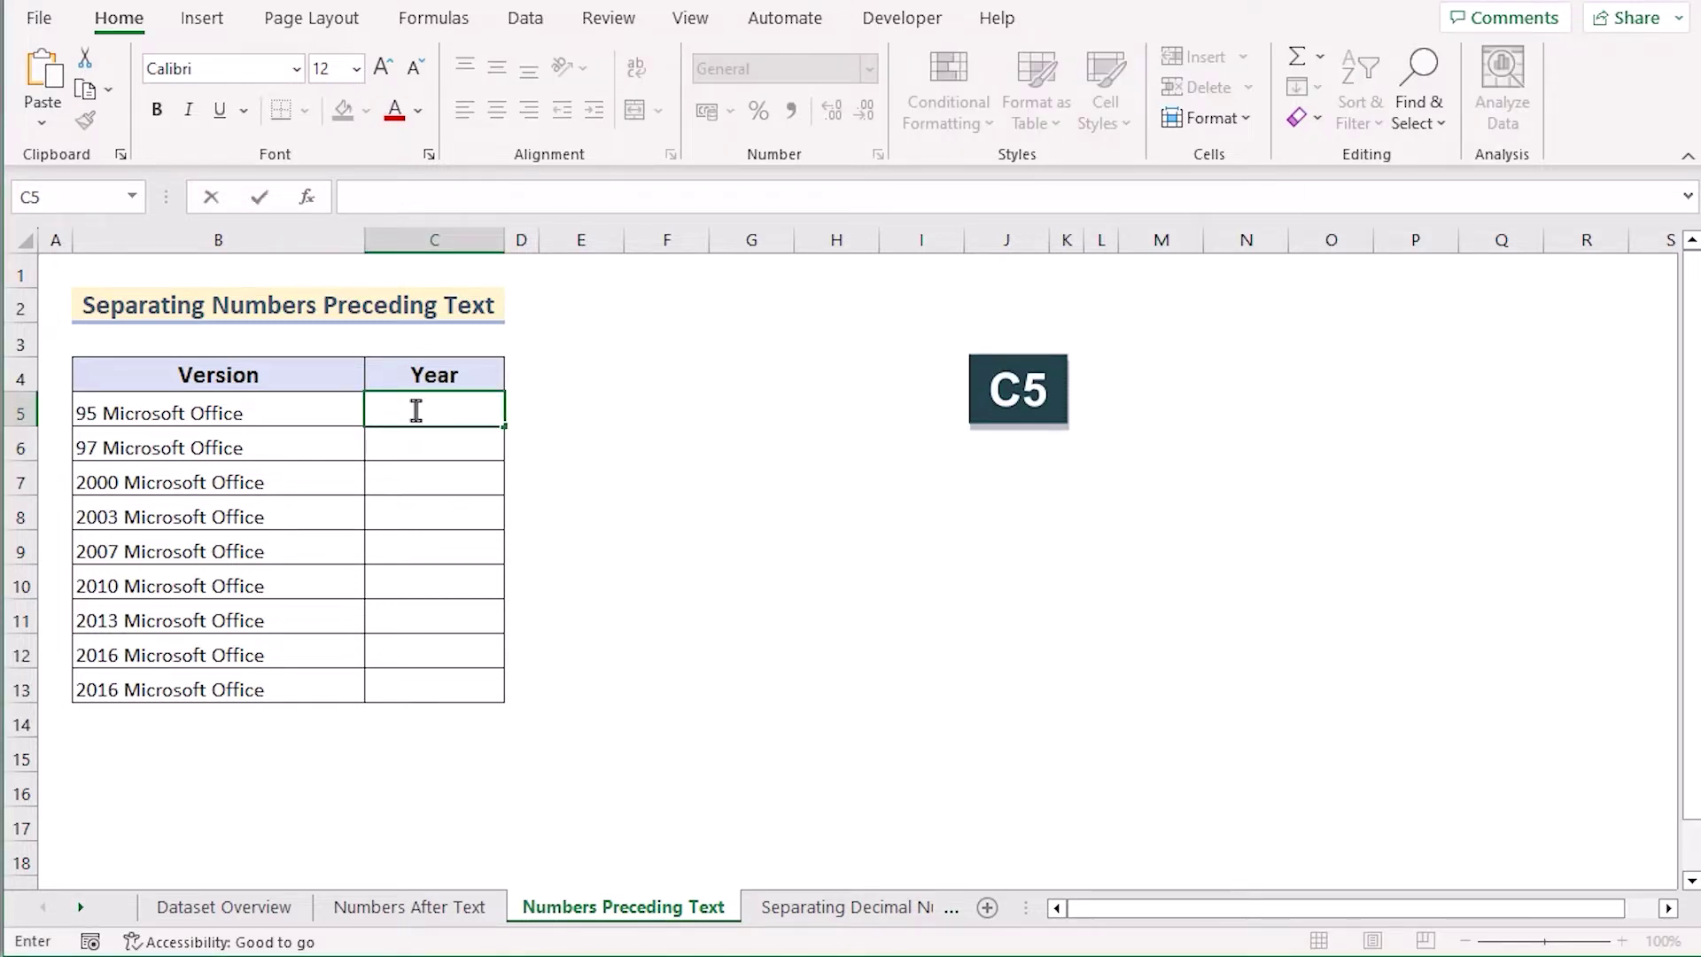
{"action": "type", "text": "=LEFT("}
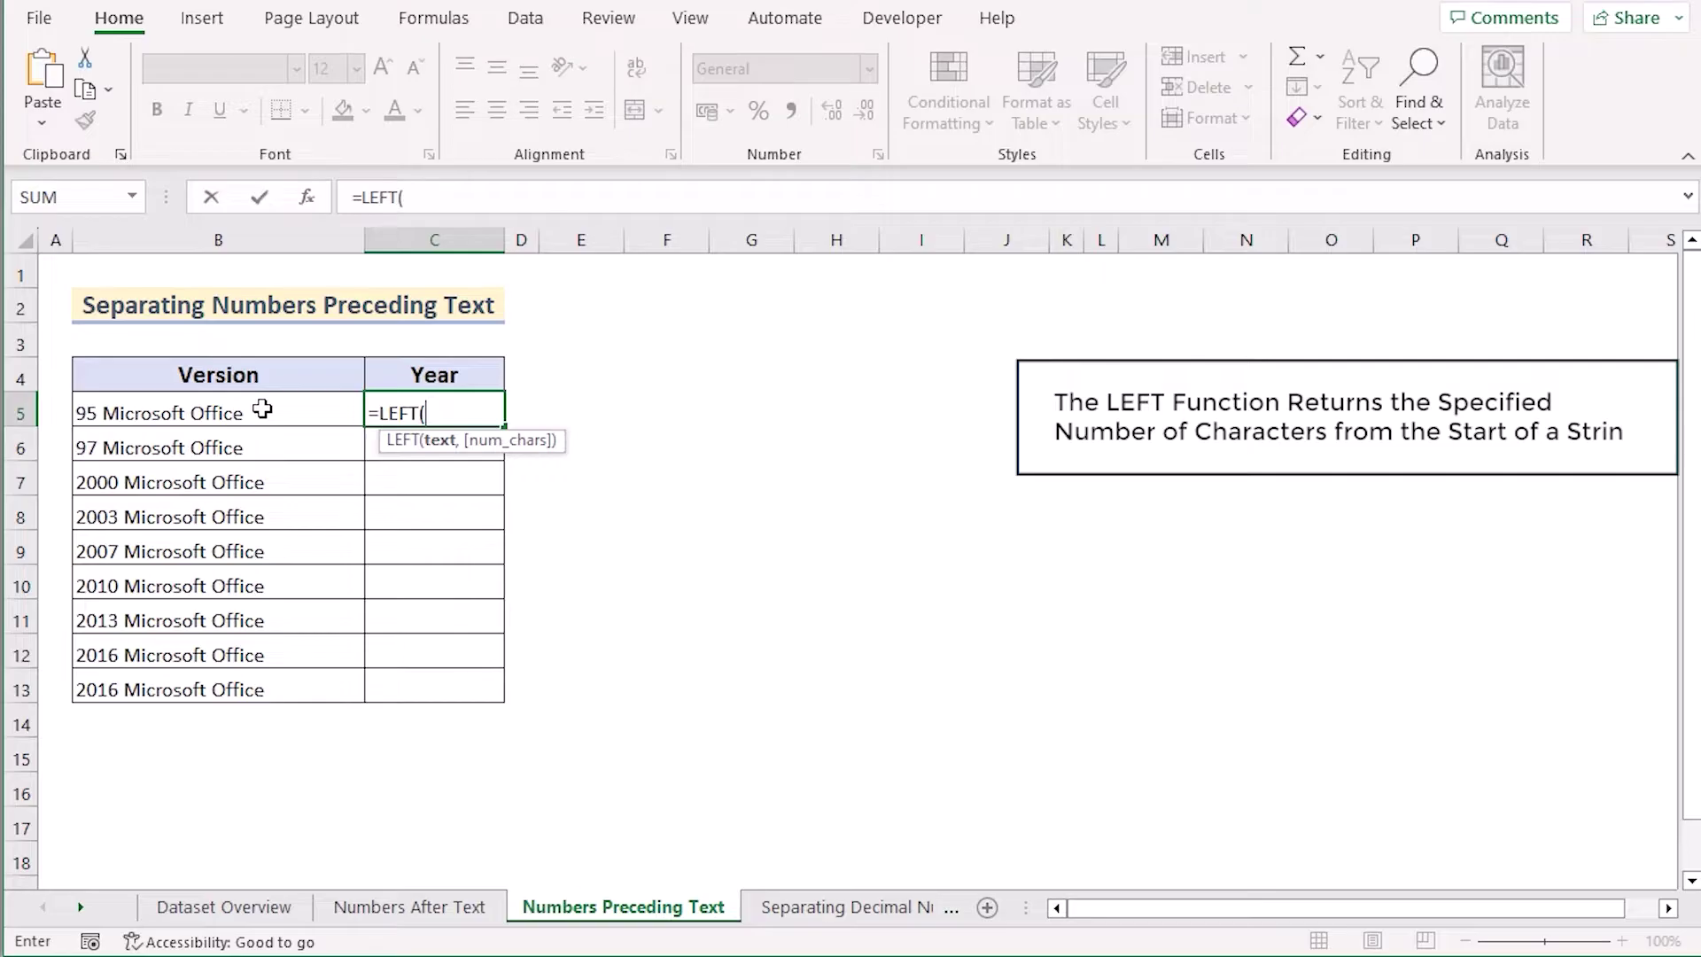
{"action": "left_click", "coordinate": [359, 415]}
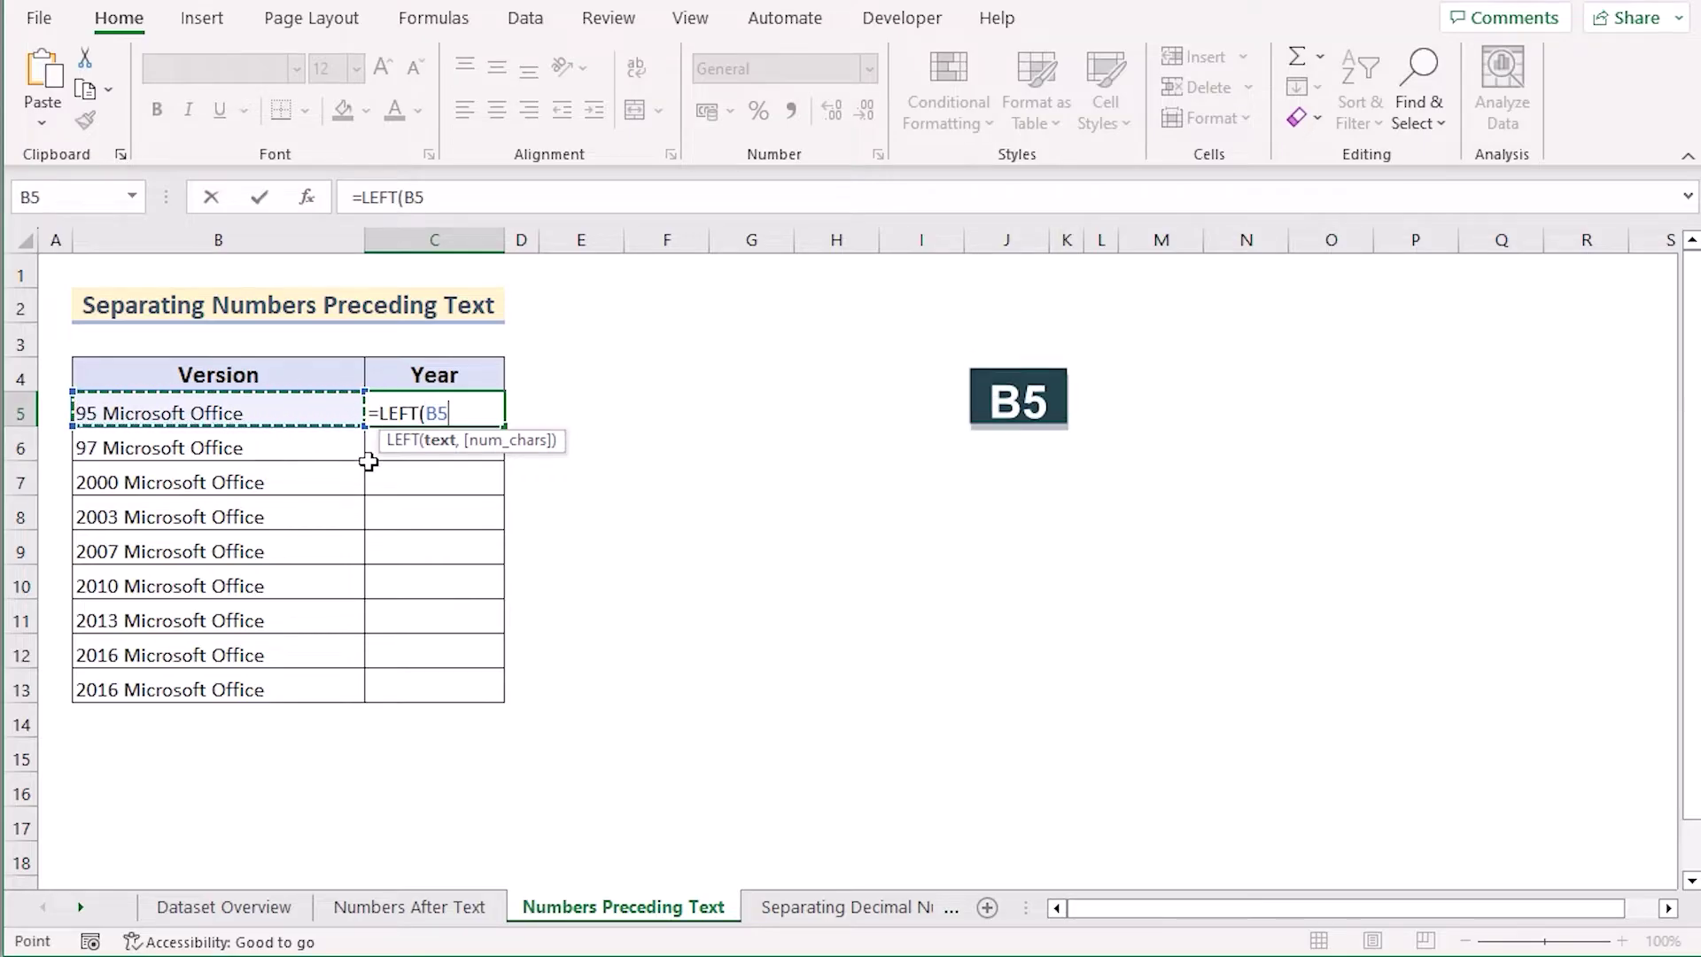
{"action": "type", "text": ","}
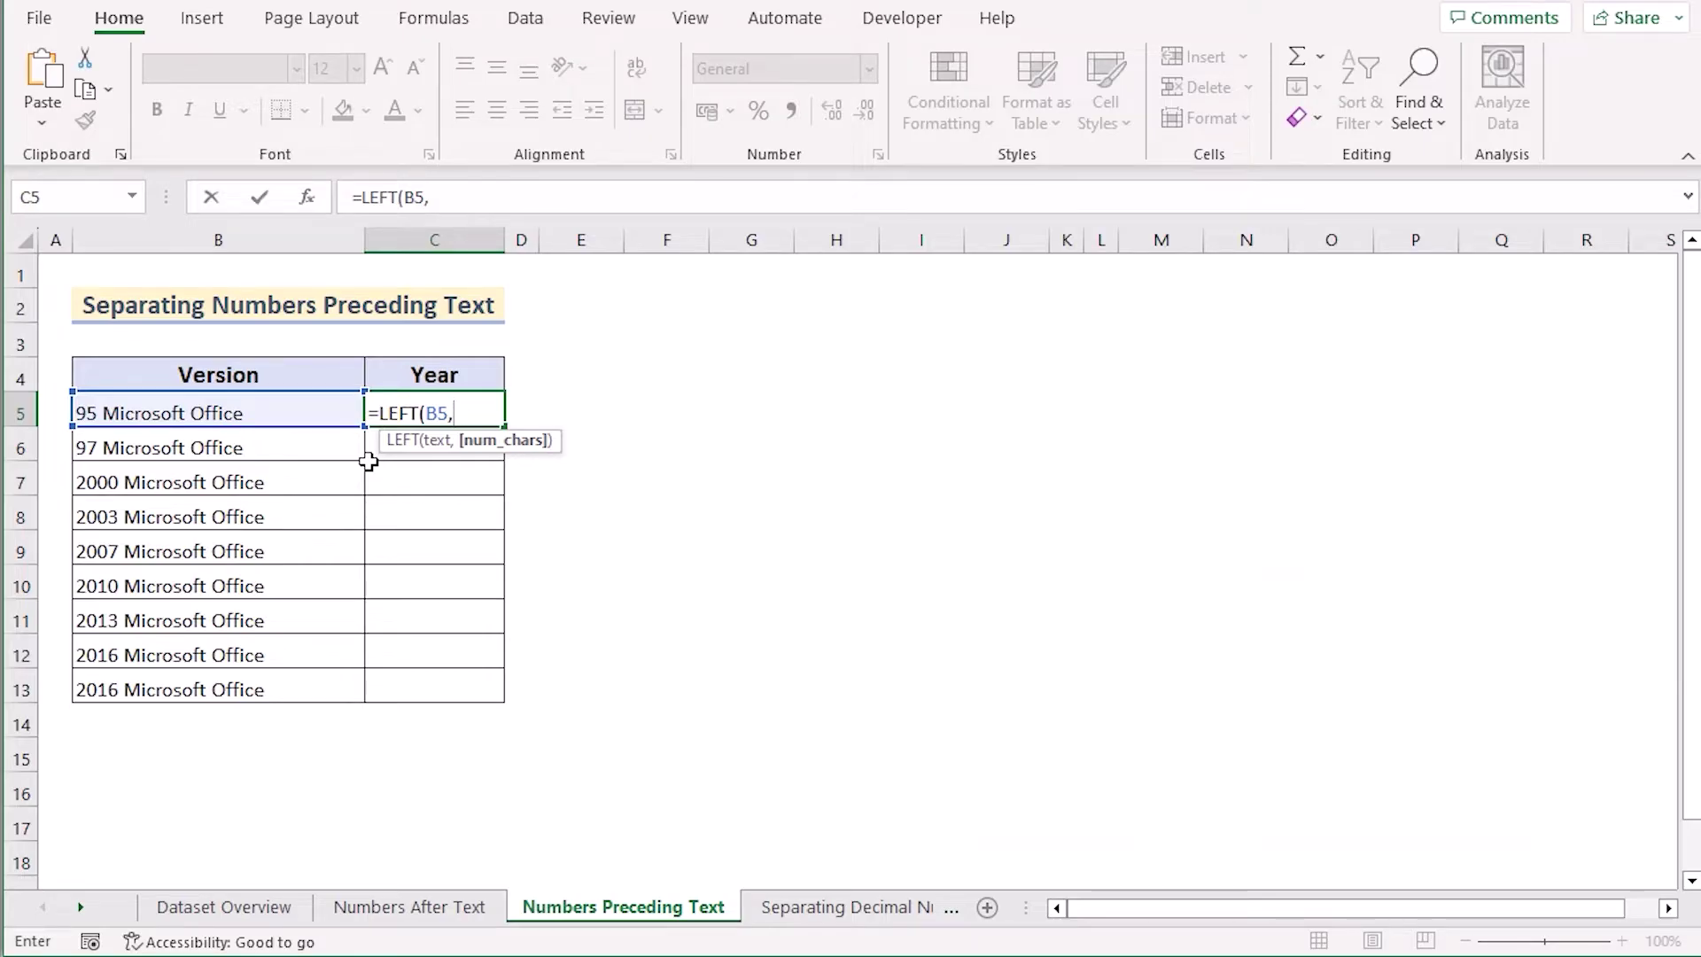
{"action": "type", "text": "SUM("}
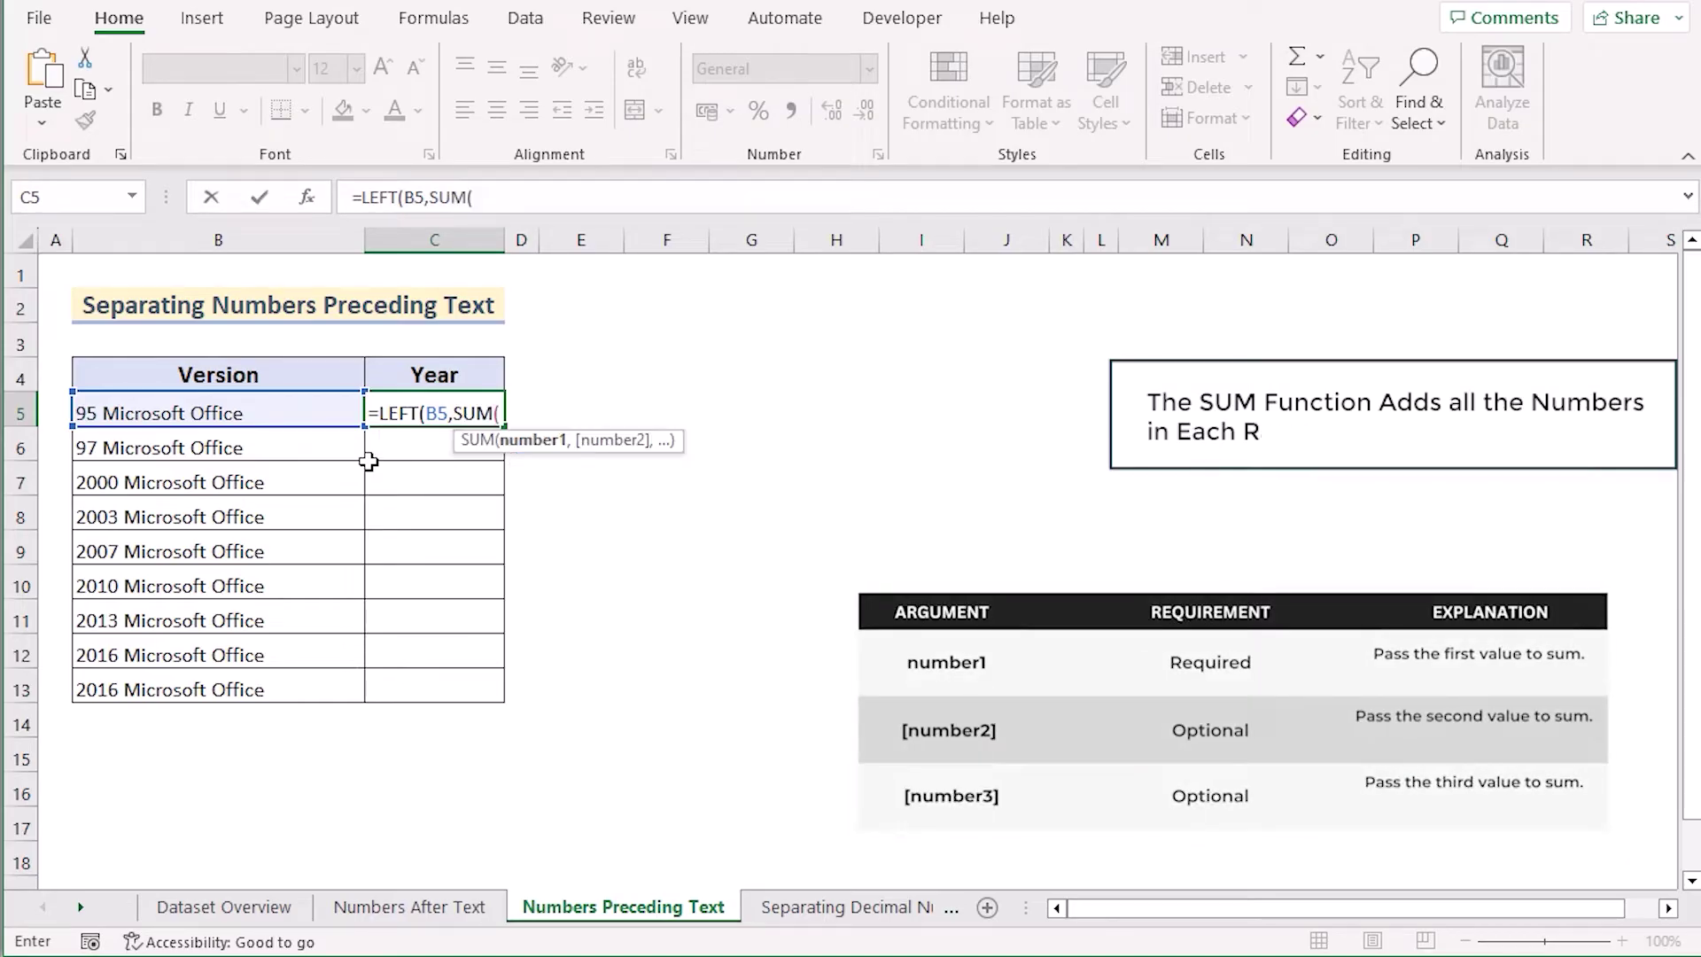
{"action": "type", "text": "LEN("}
{"action": "left_click", "coordinate": [232, 413]}
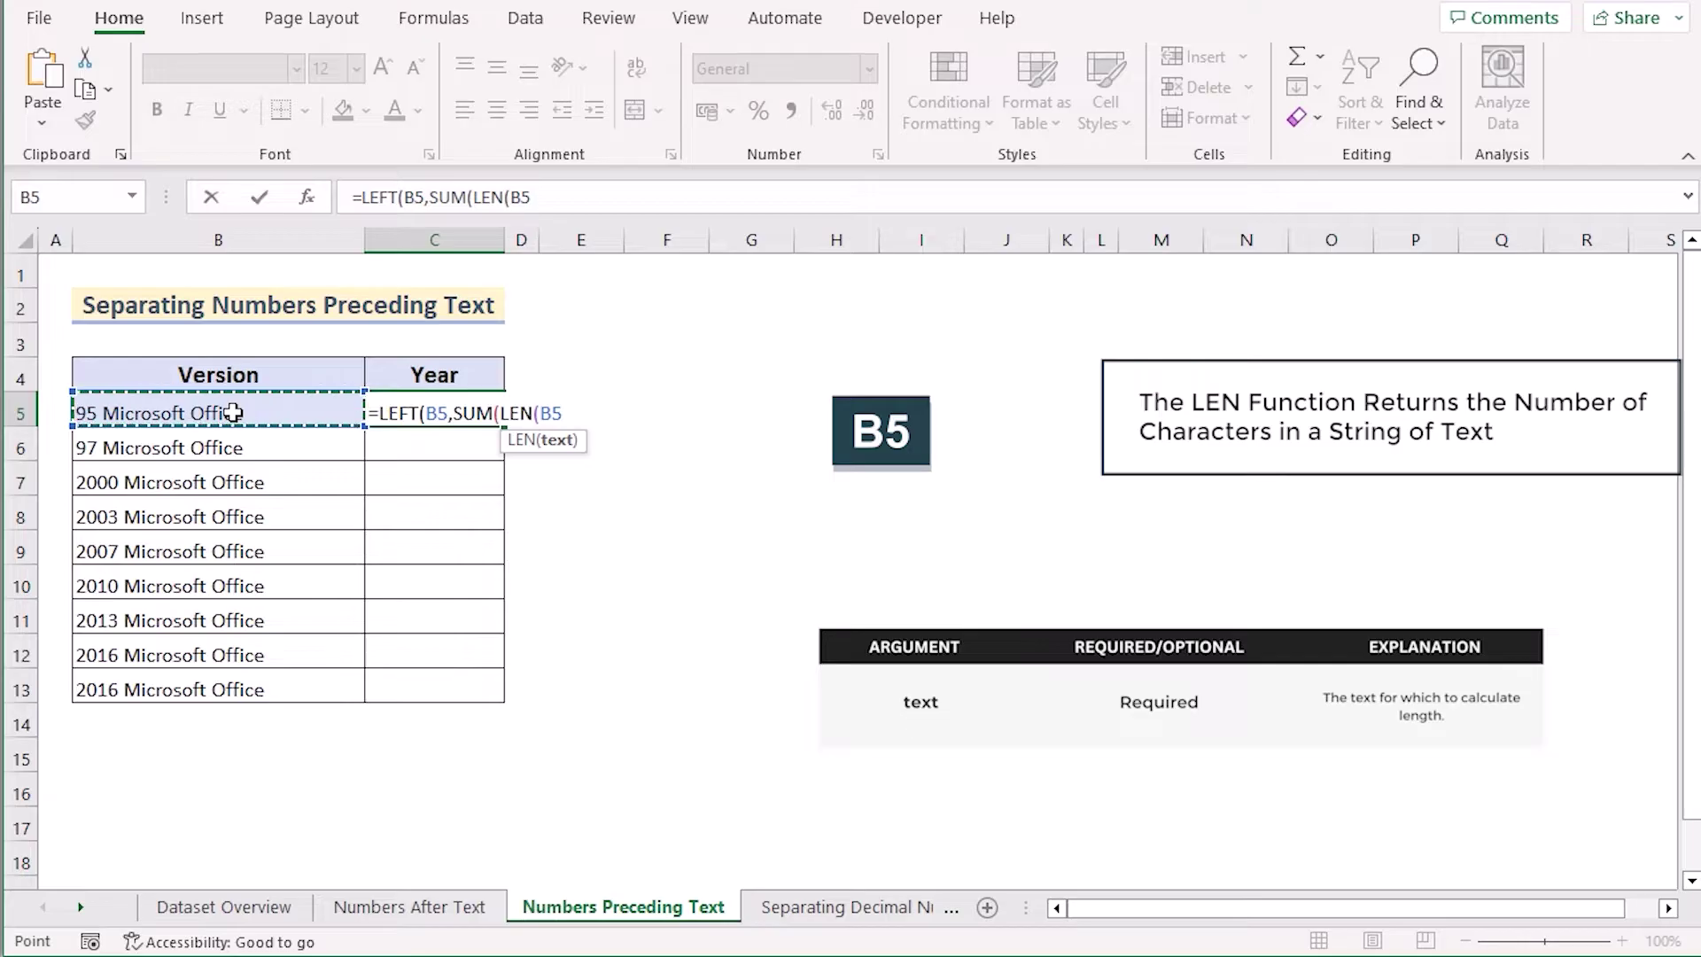
{"action": "type", "text": ")"}
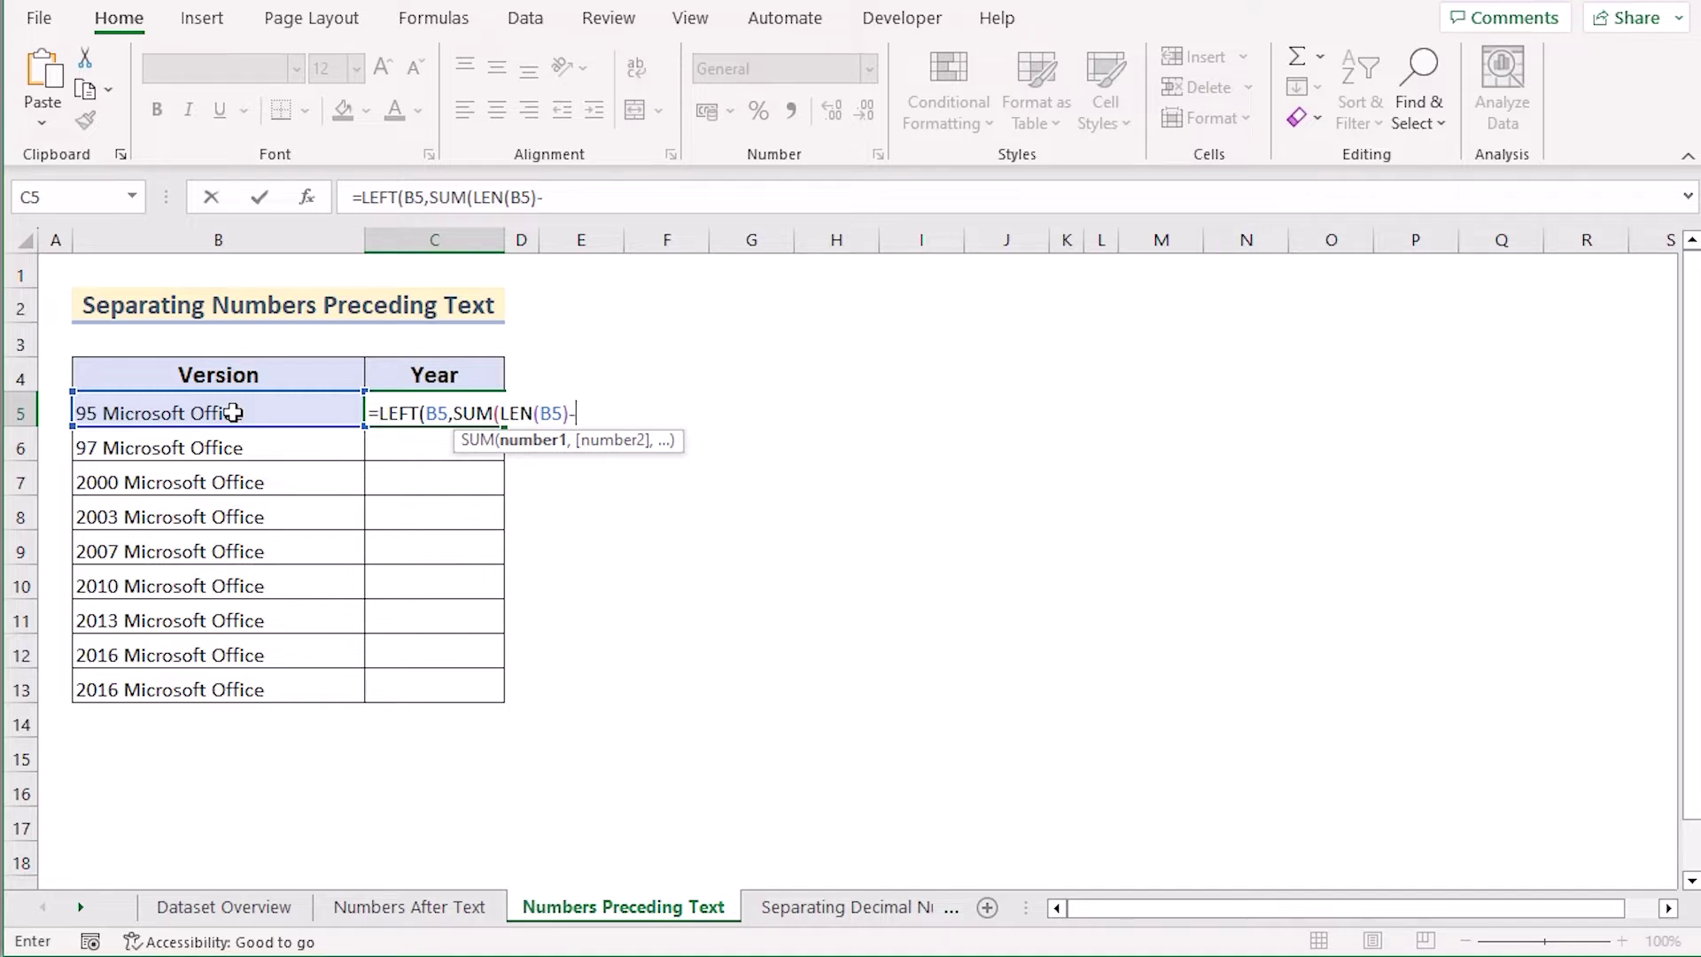
- Continue the C5 formula by subtracting the length of a substituted text: -LEN(SUBSTITUTE(B5,
{"action": "type", "text": "-LEN("}
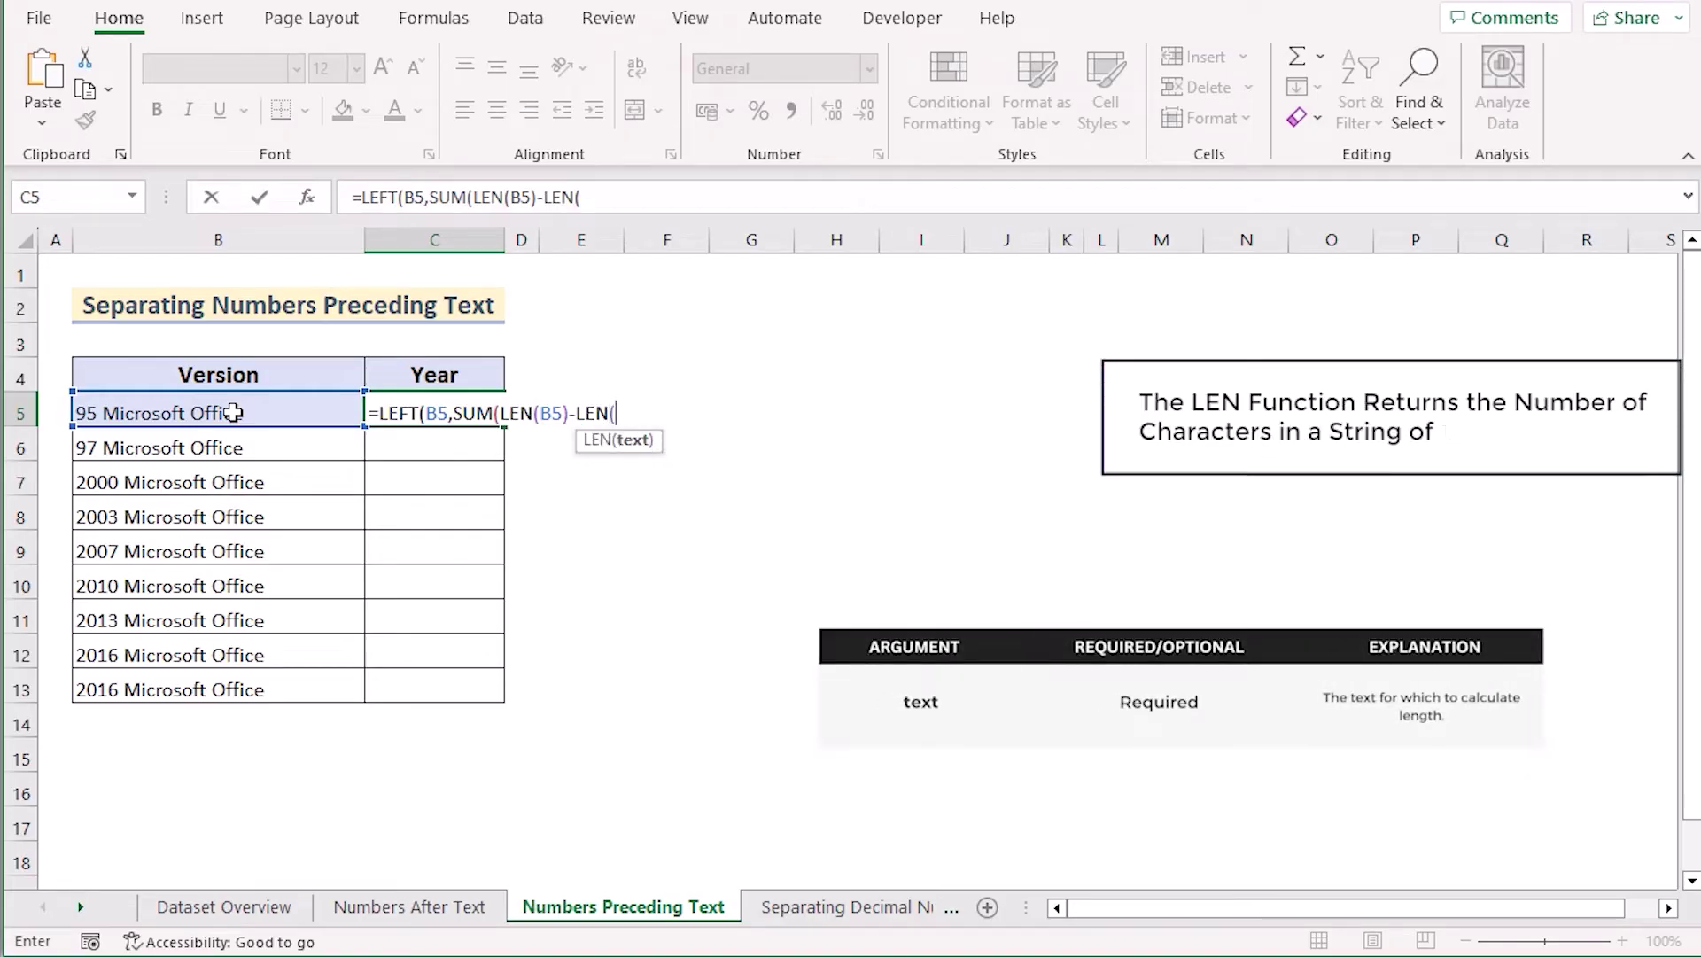
{"action": "type", "text": "SUB"}
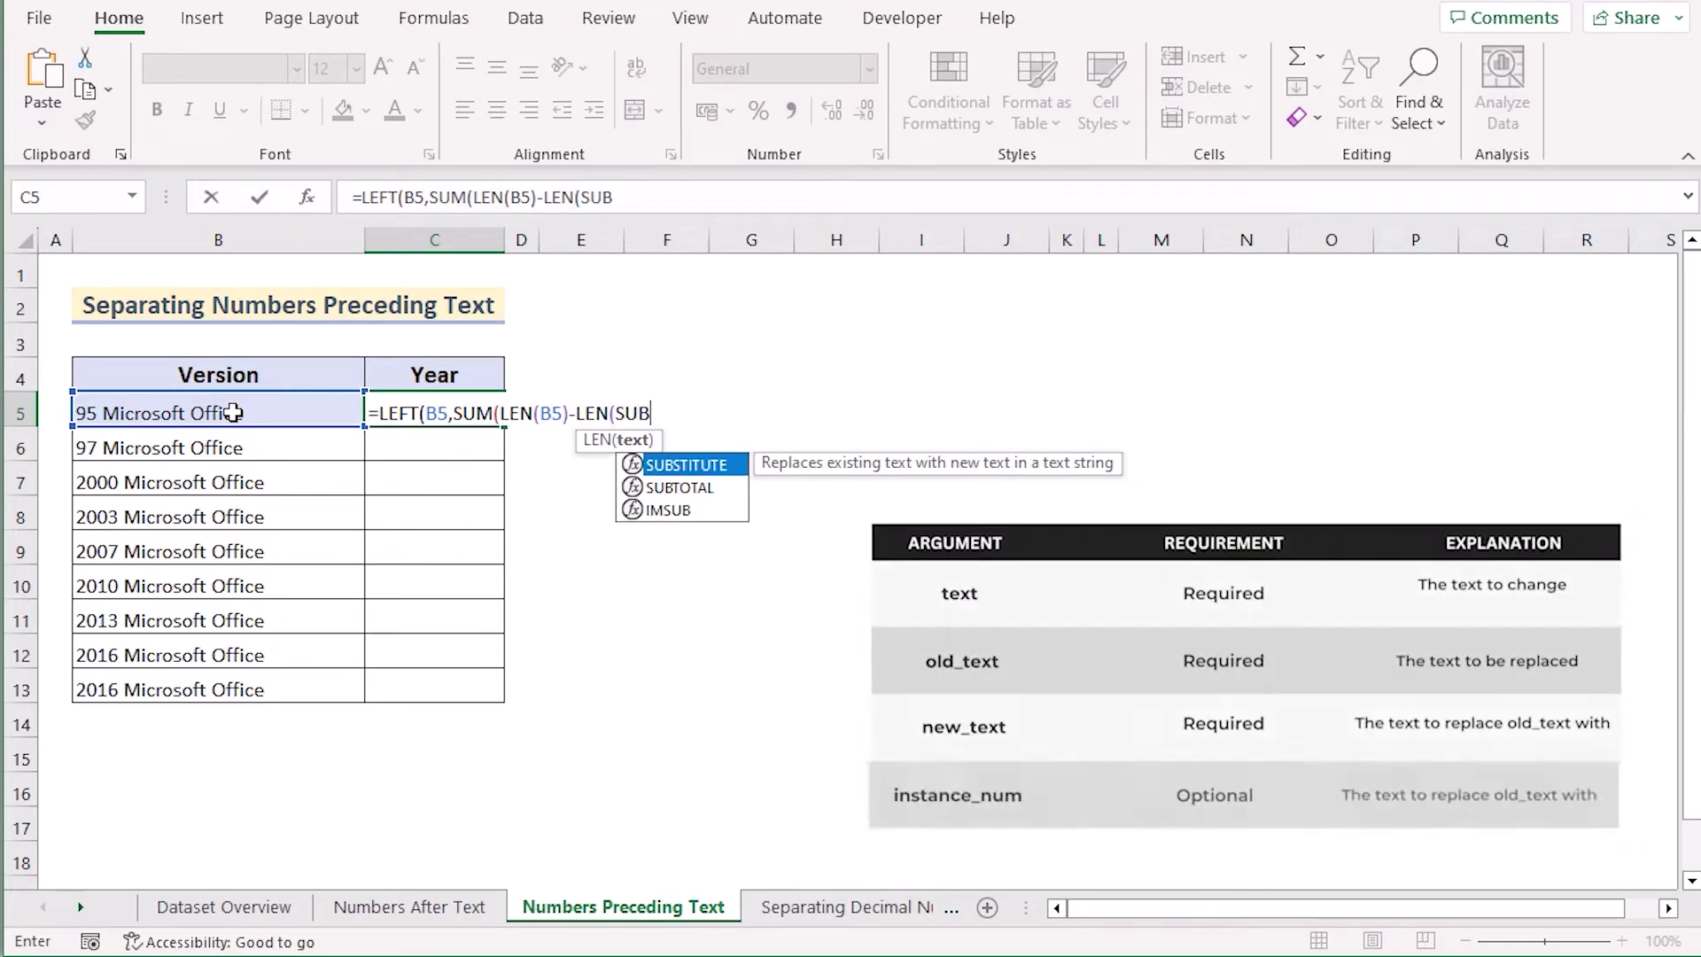
{"action": "double_click", "coordinate": [725, 463]}
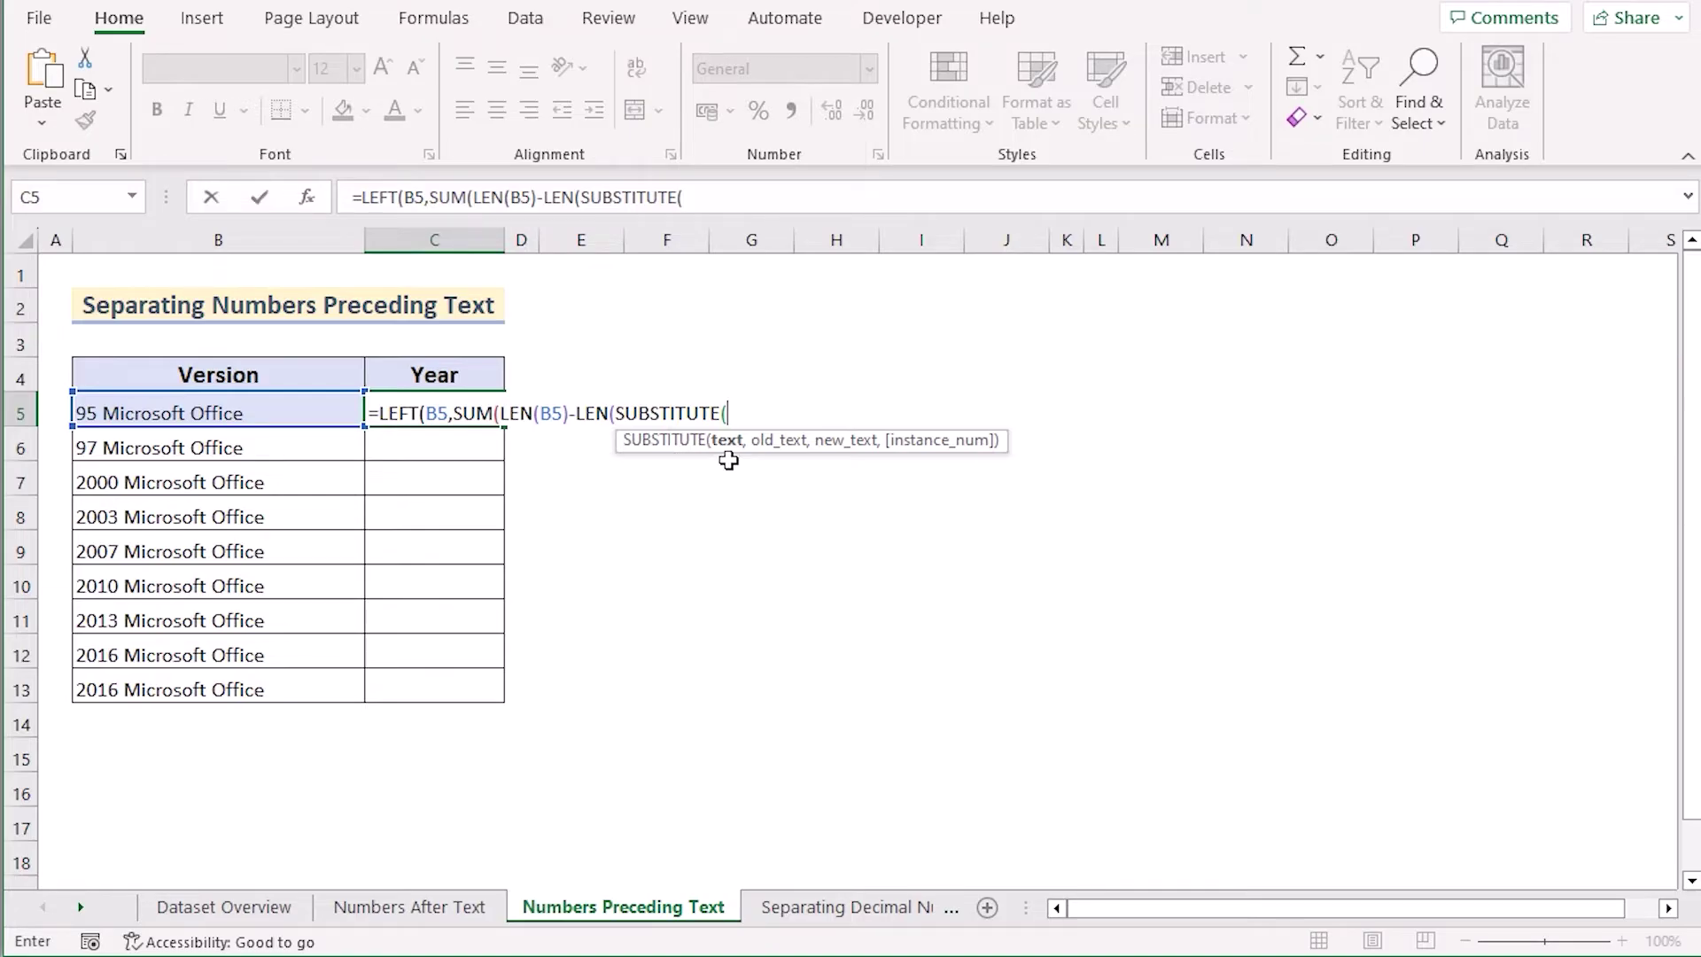
{"action": "left_click", "coordinate": [266, 416]}
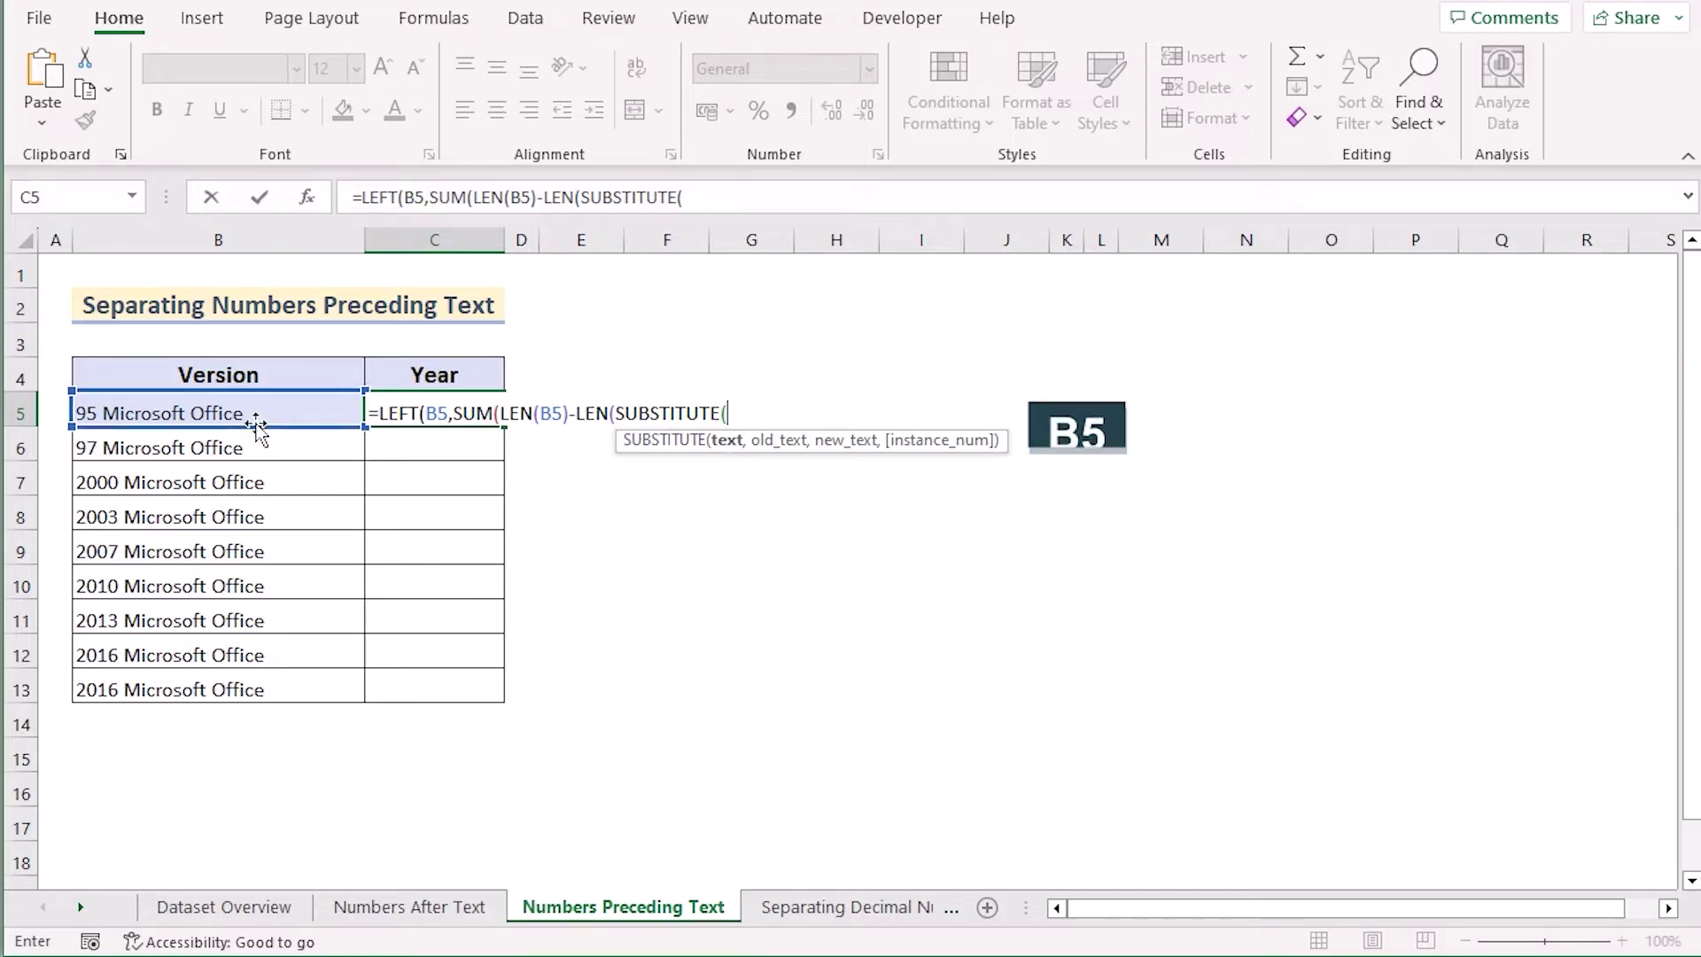
{"action": "type", "text": ","}
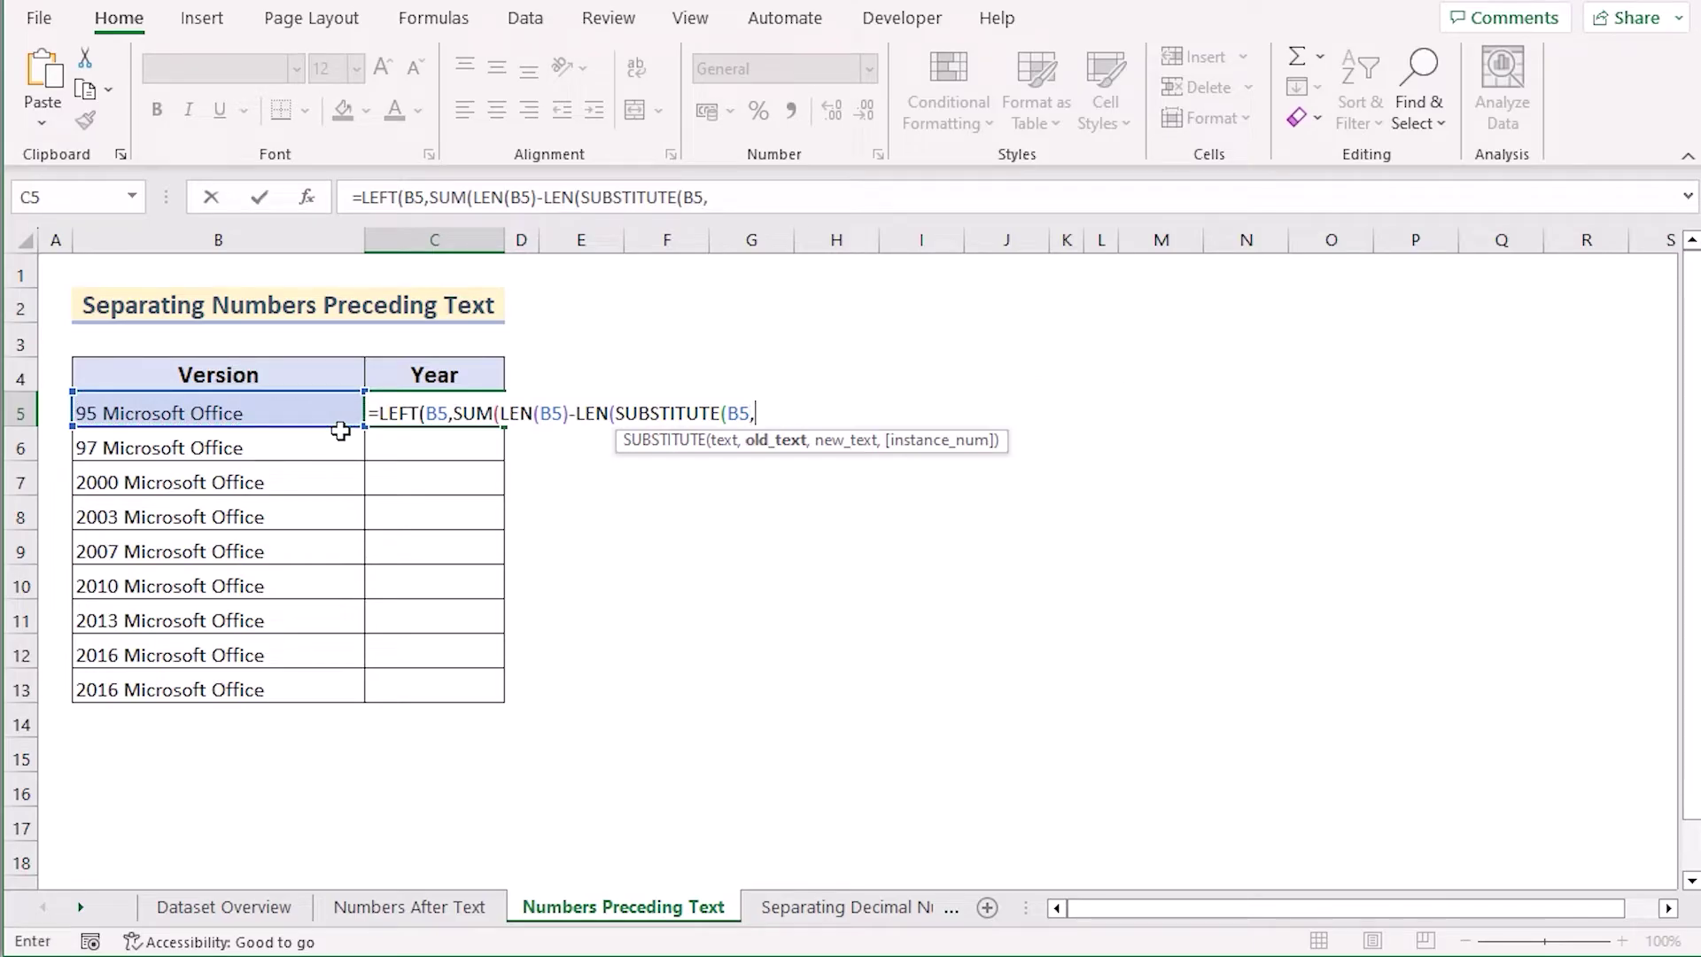
- Complete the C5 formula with {"0","1","2","3","4","5","6","7","8","9"},"")))) and fill it down the Year column to C13
{"action": "type", "text": "{\"0\",\"1\",\"2\",\"3\",\"4\",\"5\",\"6\",\"7\","}
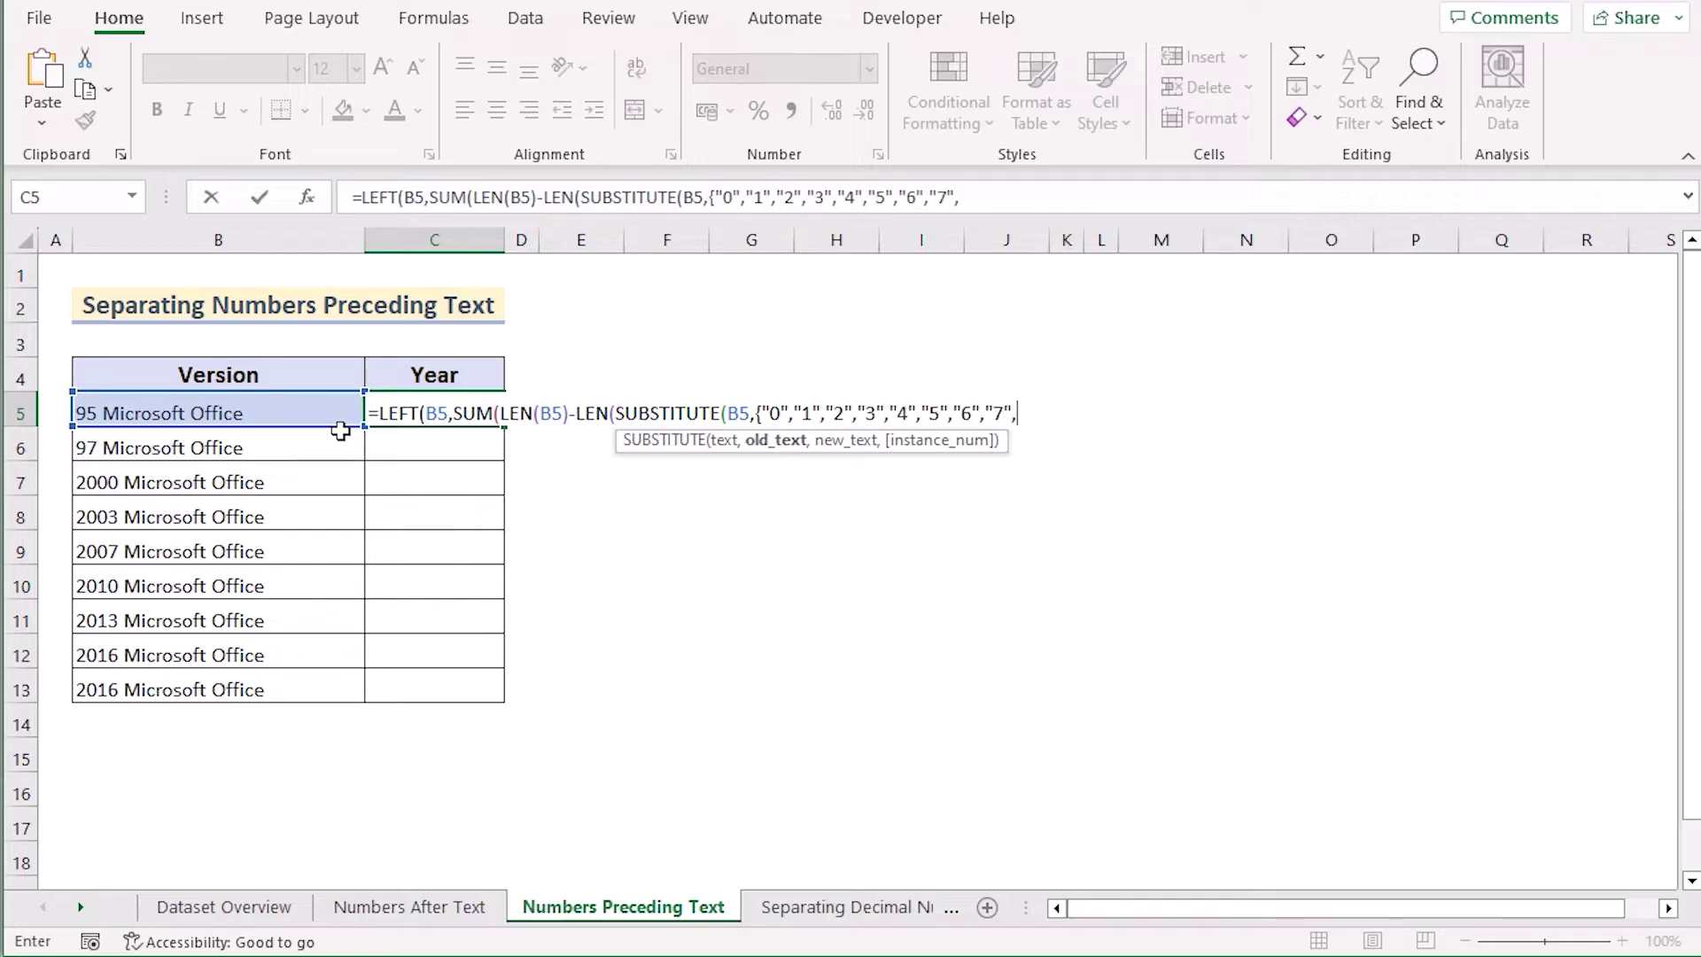
{"action": "type", "text": "\"8\",\"9\"},"}
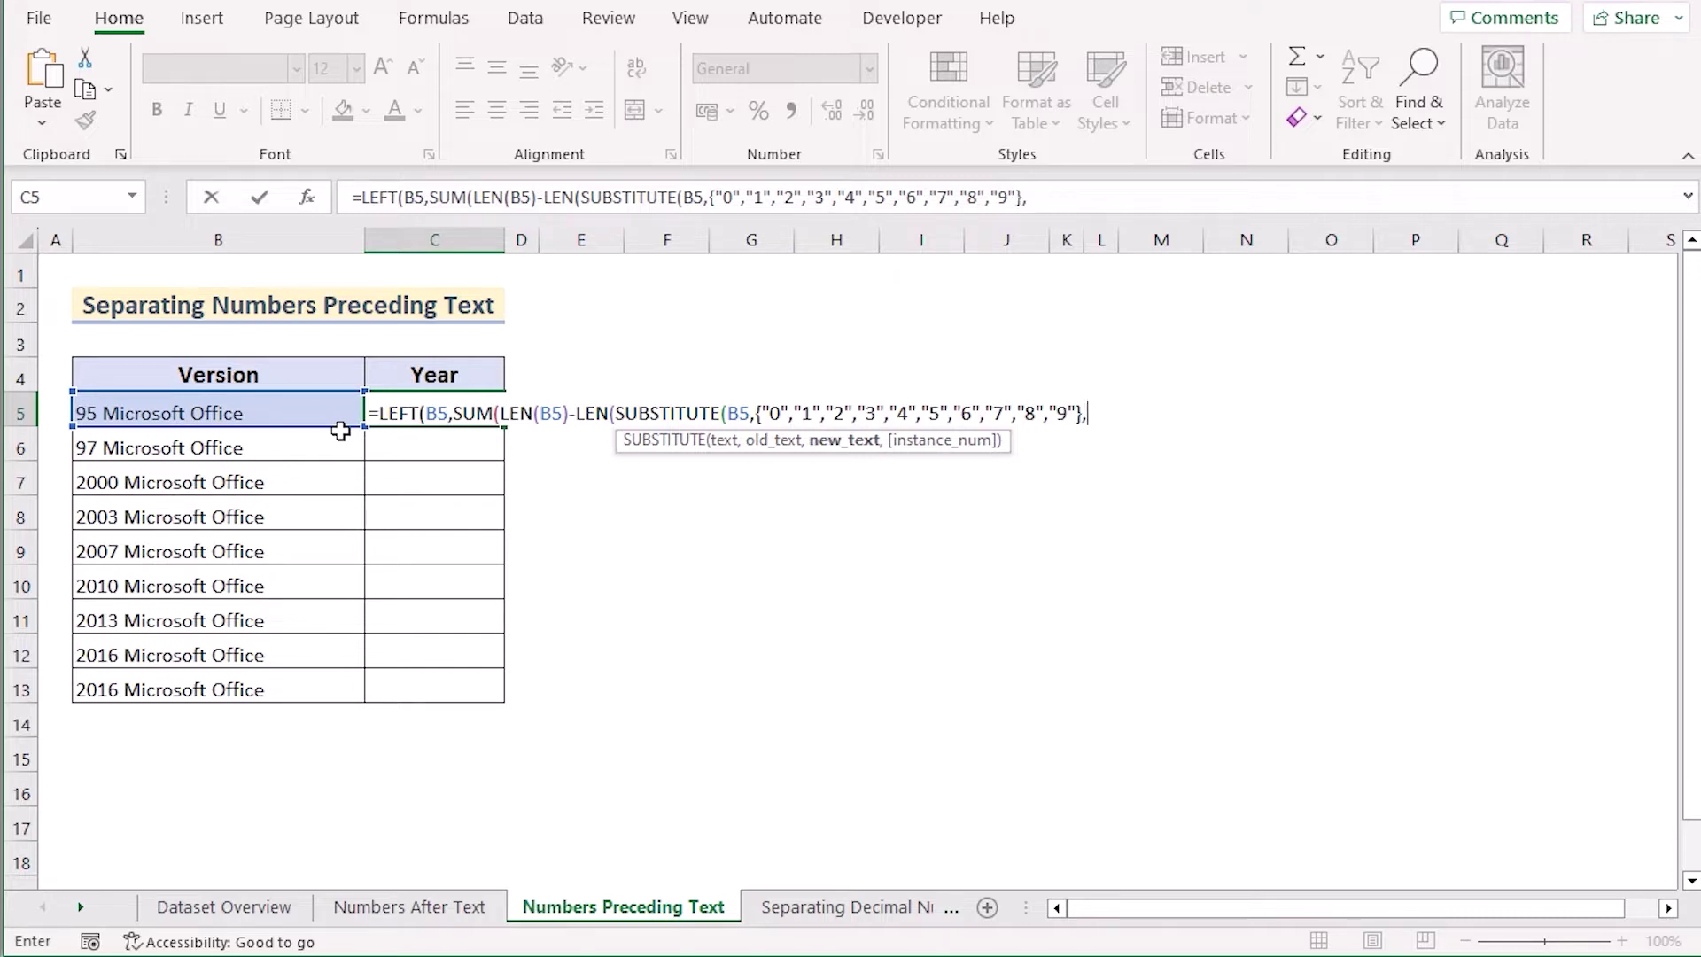
{"action": "type", "text": "\"\"))"}
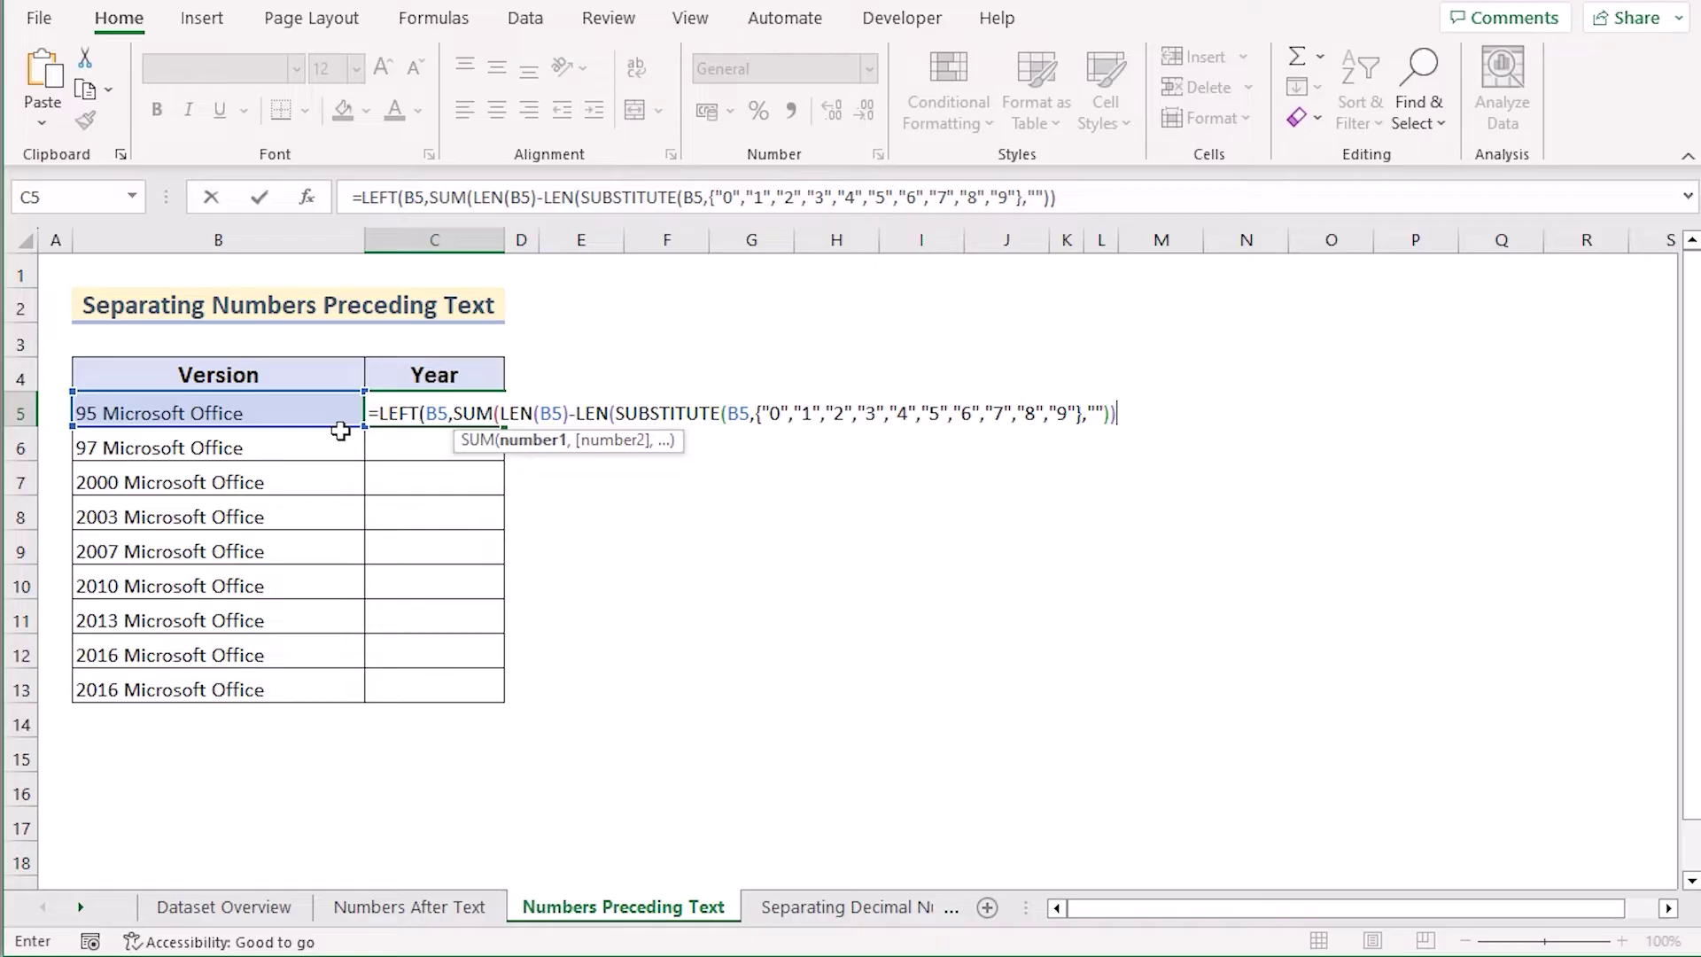
{"action": "type", "text": "))"}
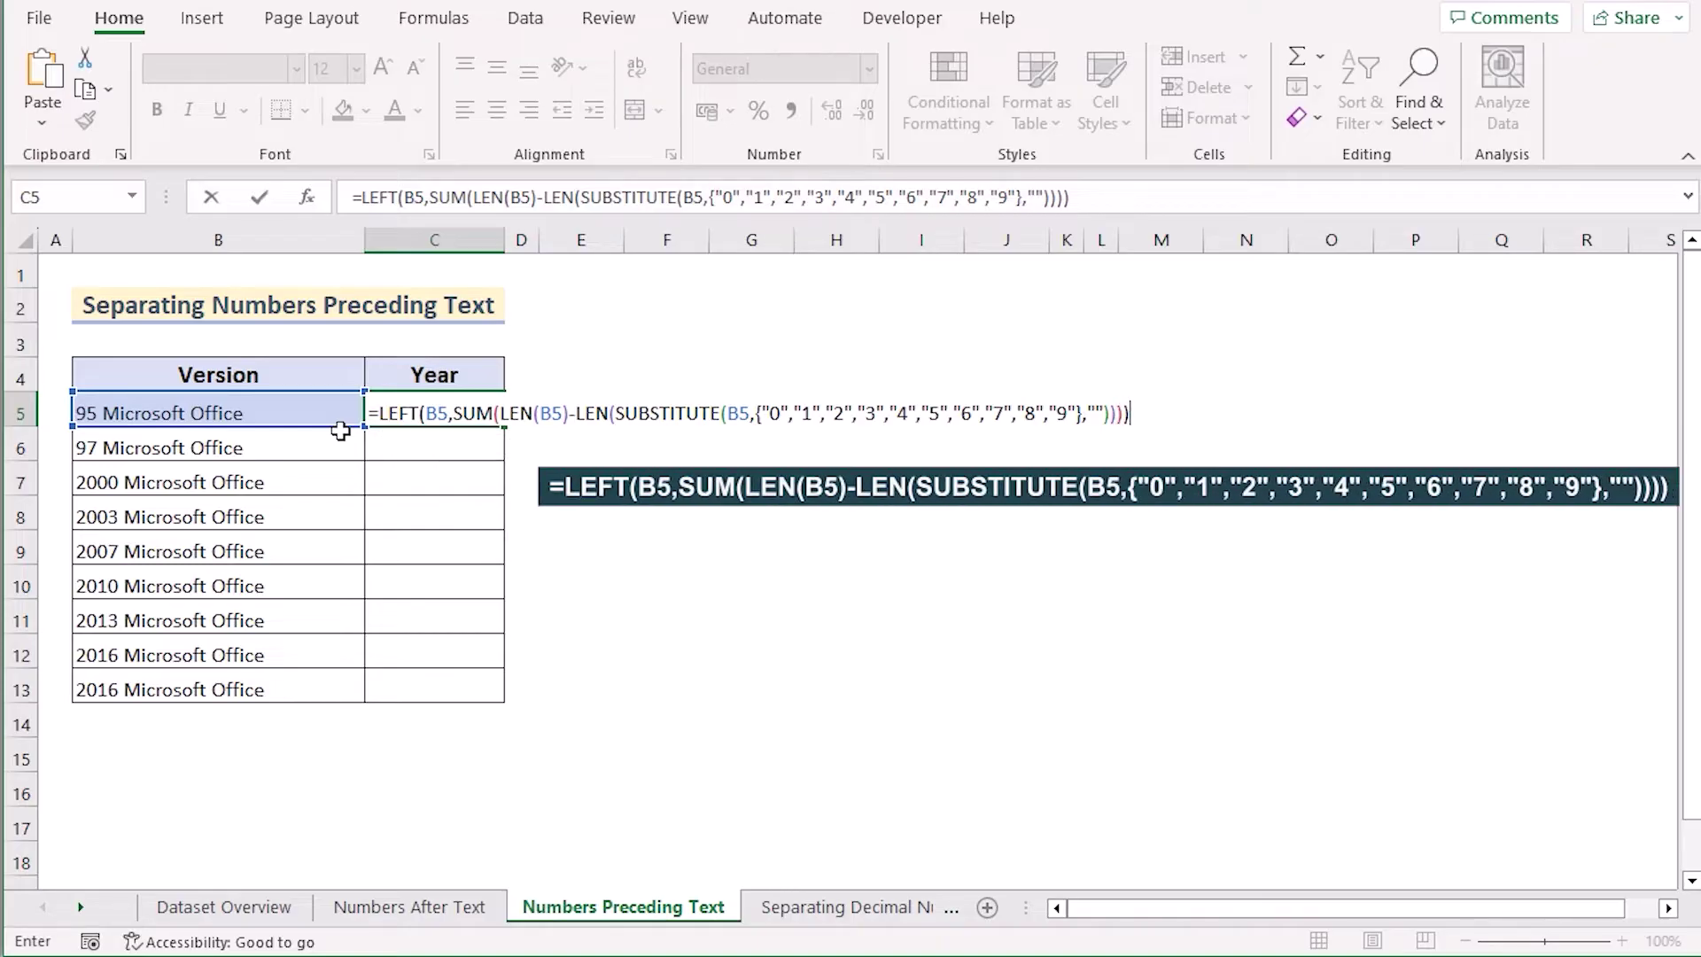
{"action": "key", "text": "Return"}
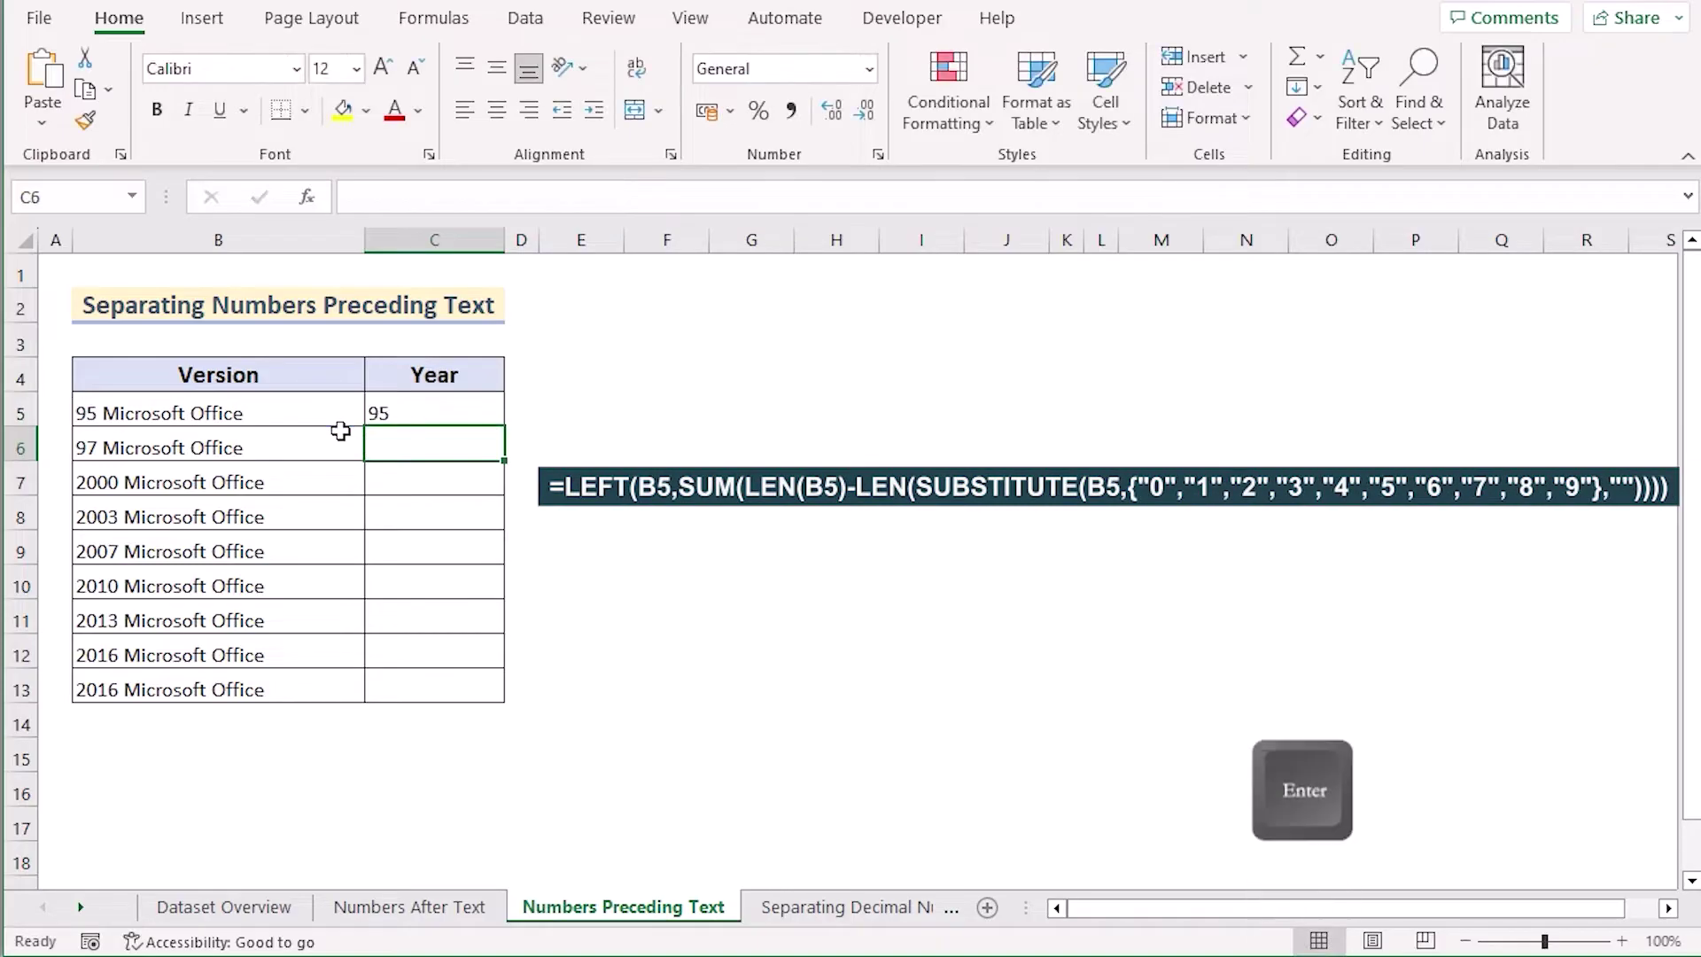
{"action": "left_click", "coordinate": [457, 402]}
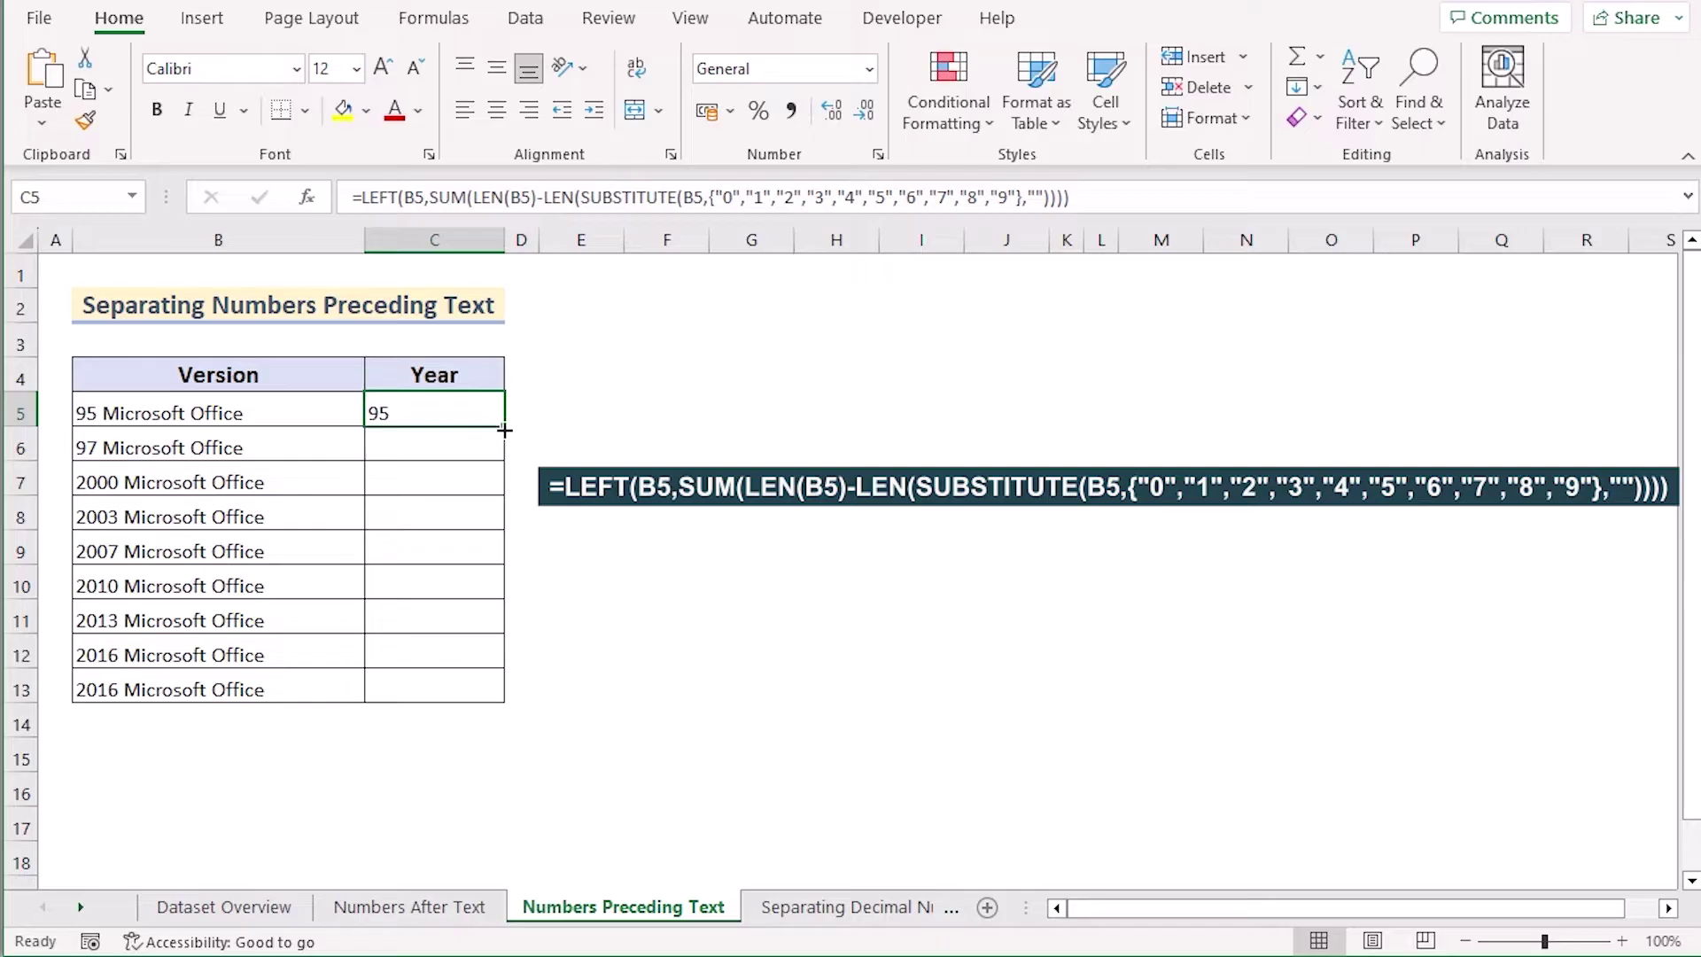
{"action": "left_click_drag", "start_coordinate": [503, 431], "coordinate": [505, 699]}
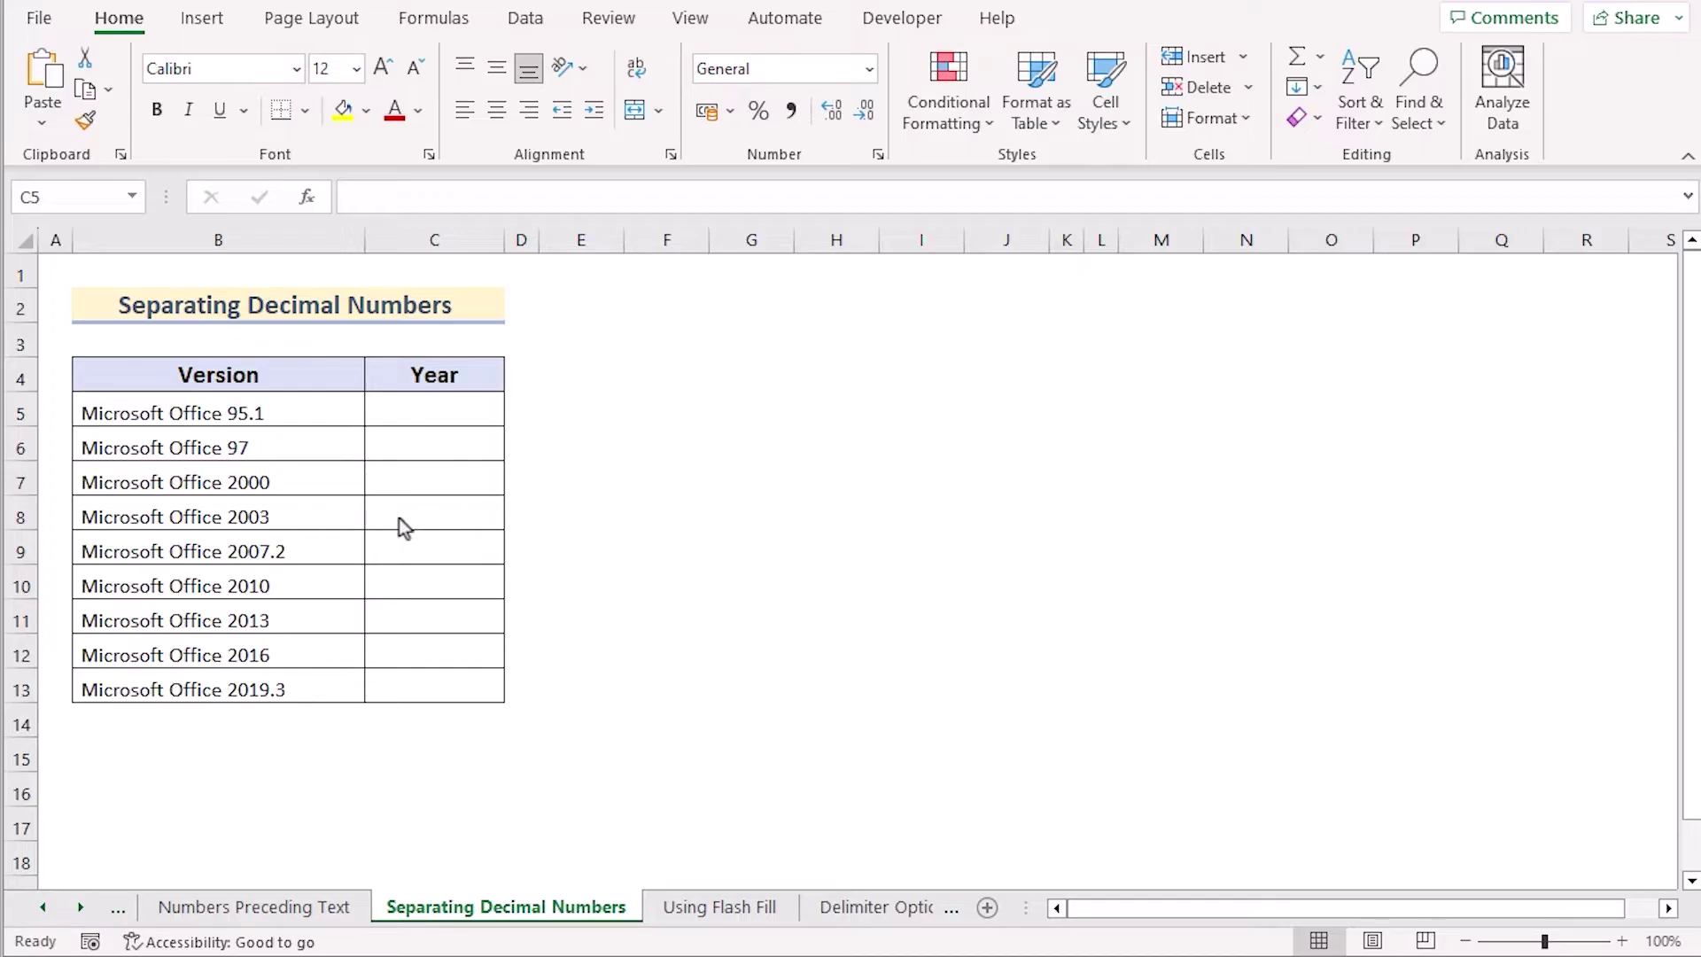
- Begin the formula =RIGHT(B5,LEN(B5) in cell C5 of the Separating Decimal Numbers sheet
{"action": "double_click", "coordinate": [438, 410]}
{"action": "type", "text": "="}
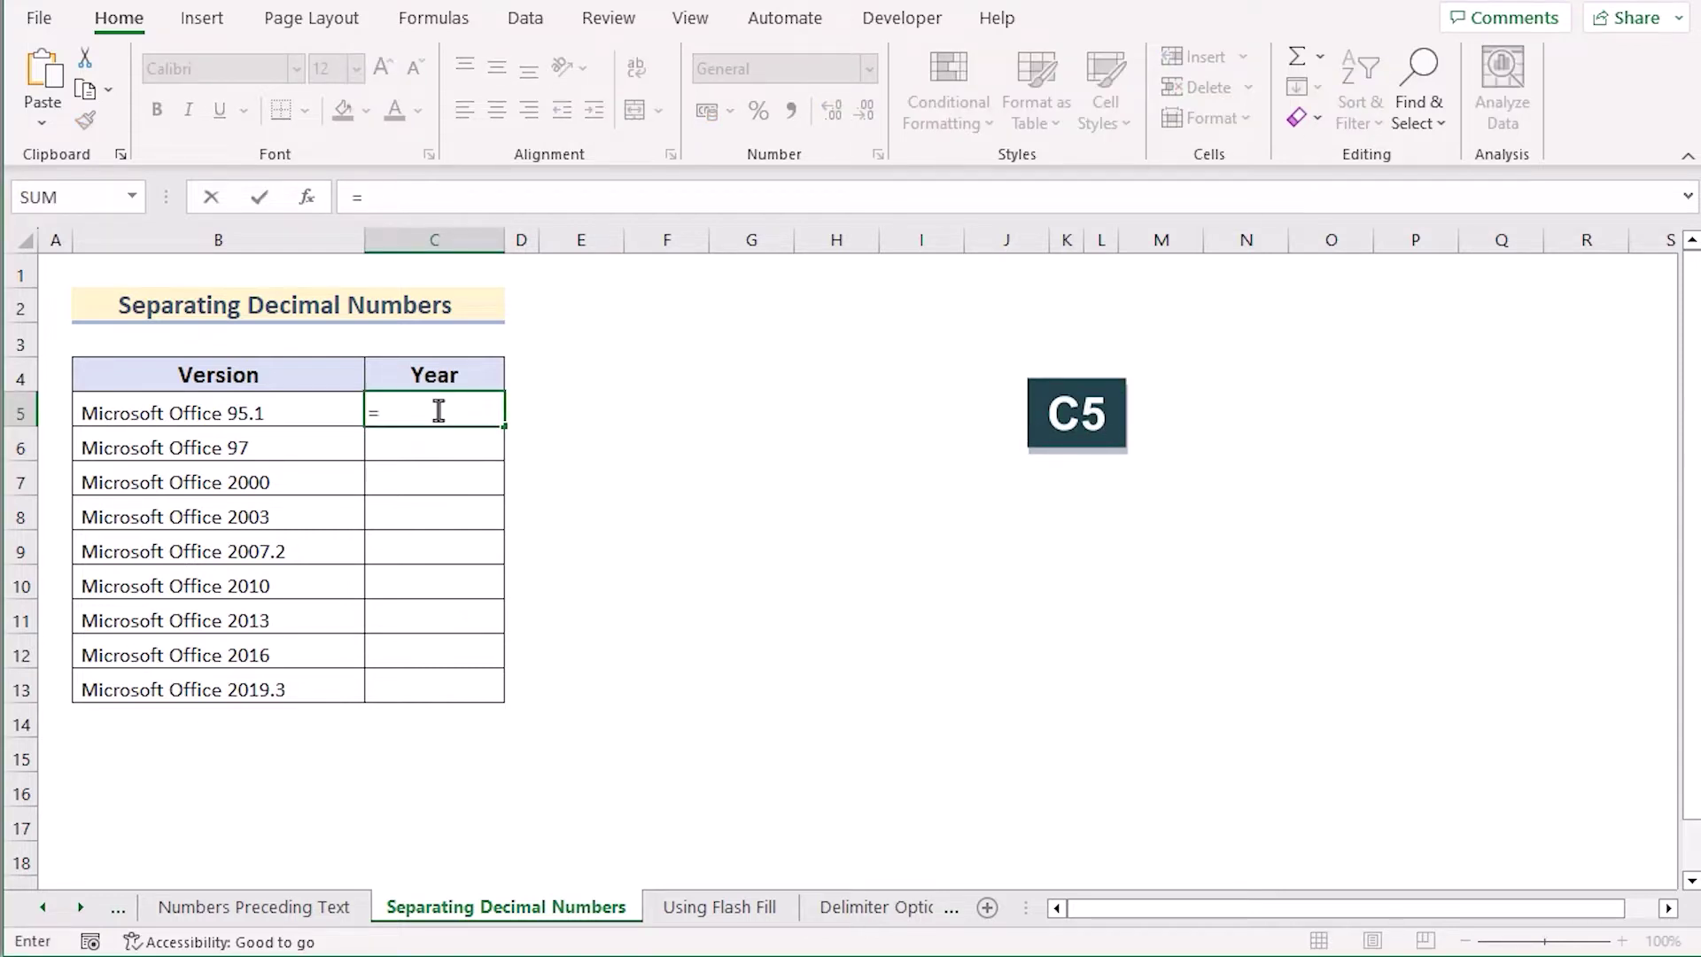
{"action": "type", "text": "RIGHT("}
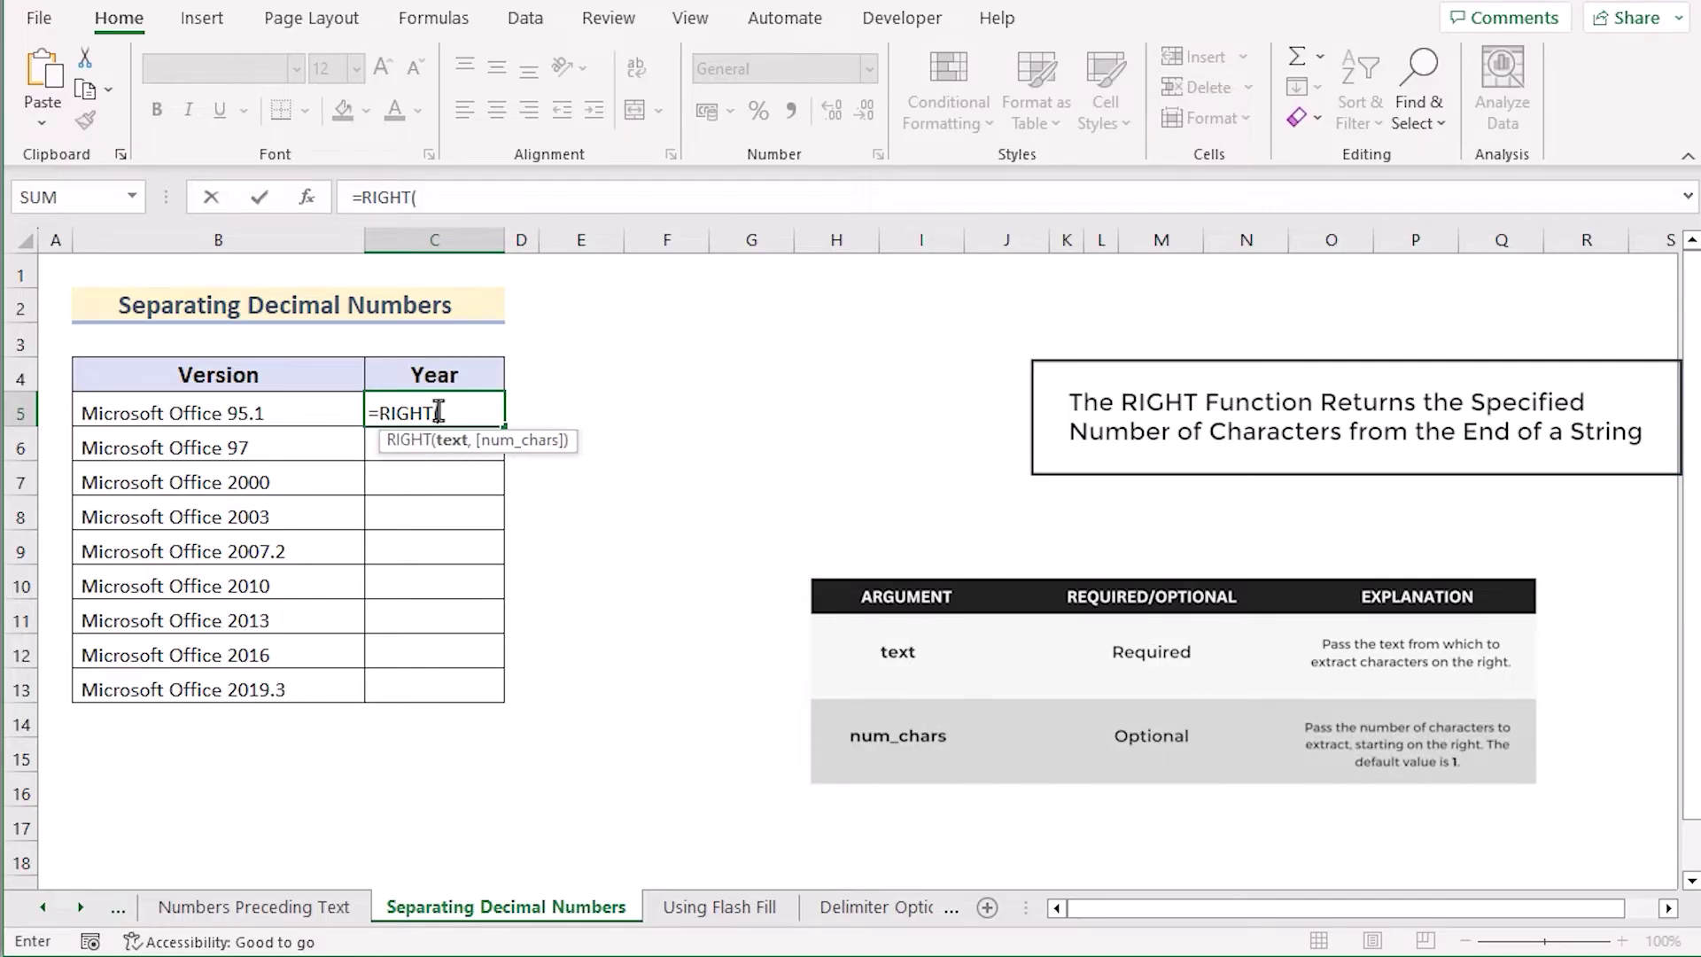
{"action": "left_click", "coordinate": [284, 402]}
{"action": "type", "text": ","}
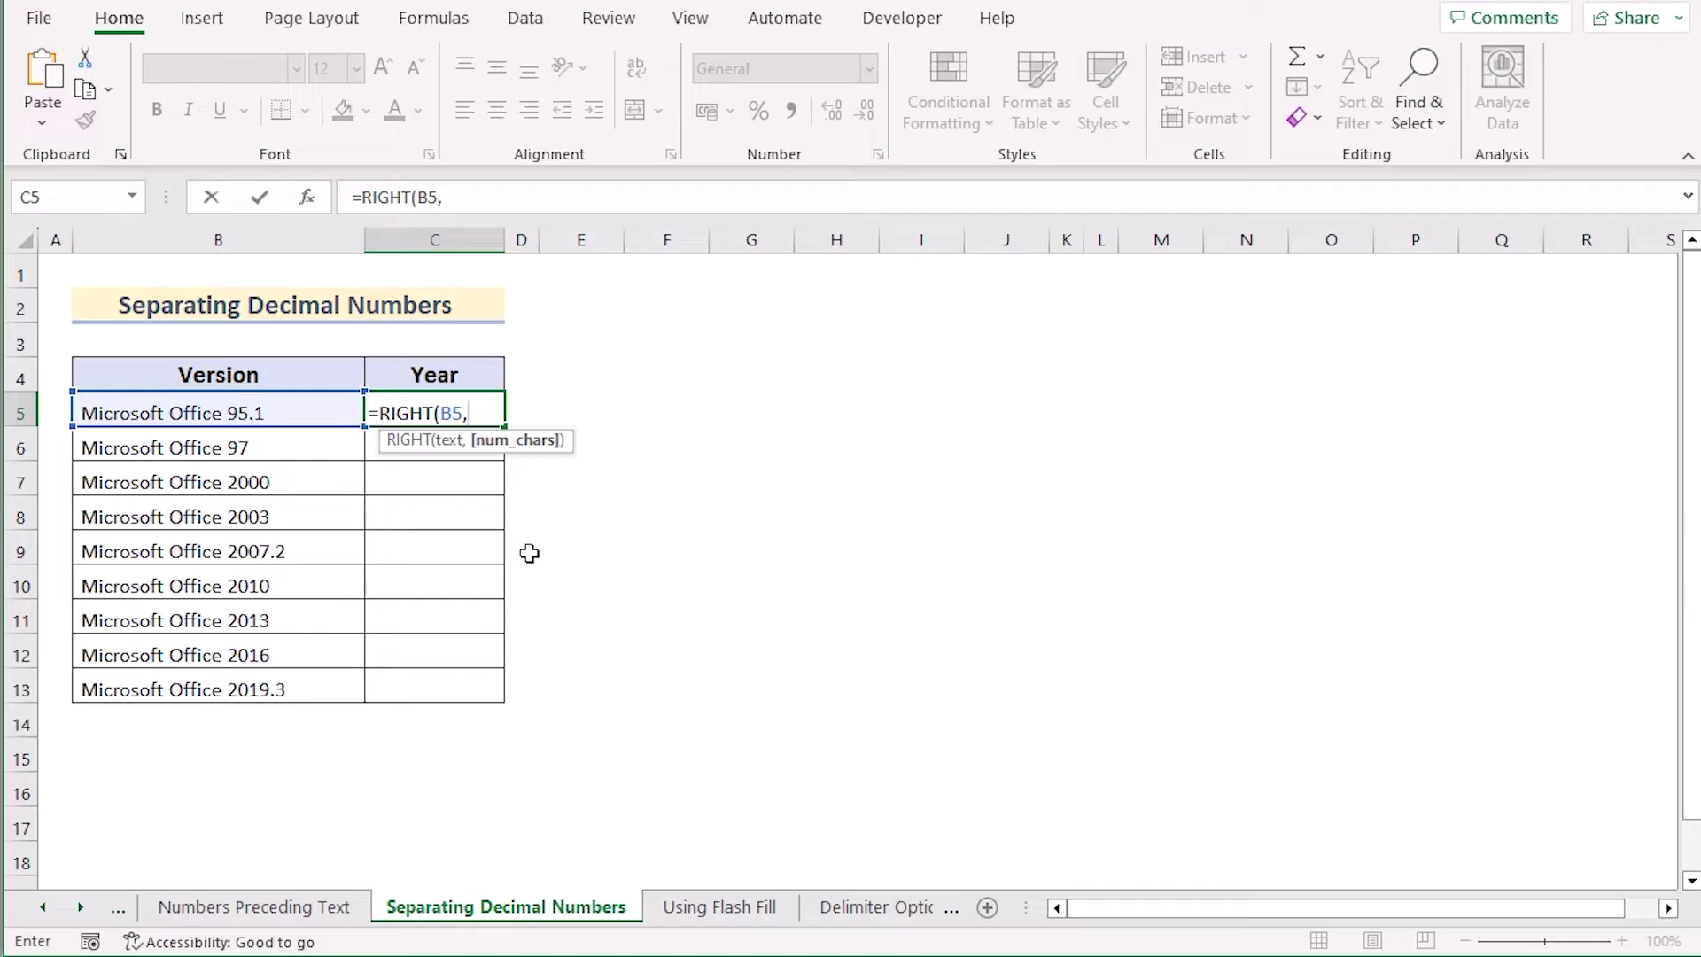
{"action": "type", "text": "LEN("}
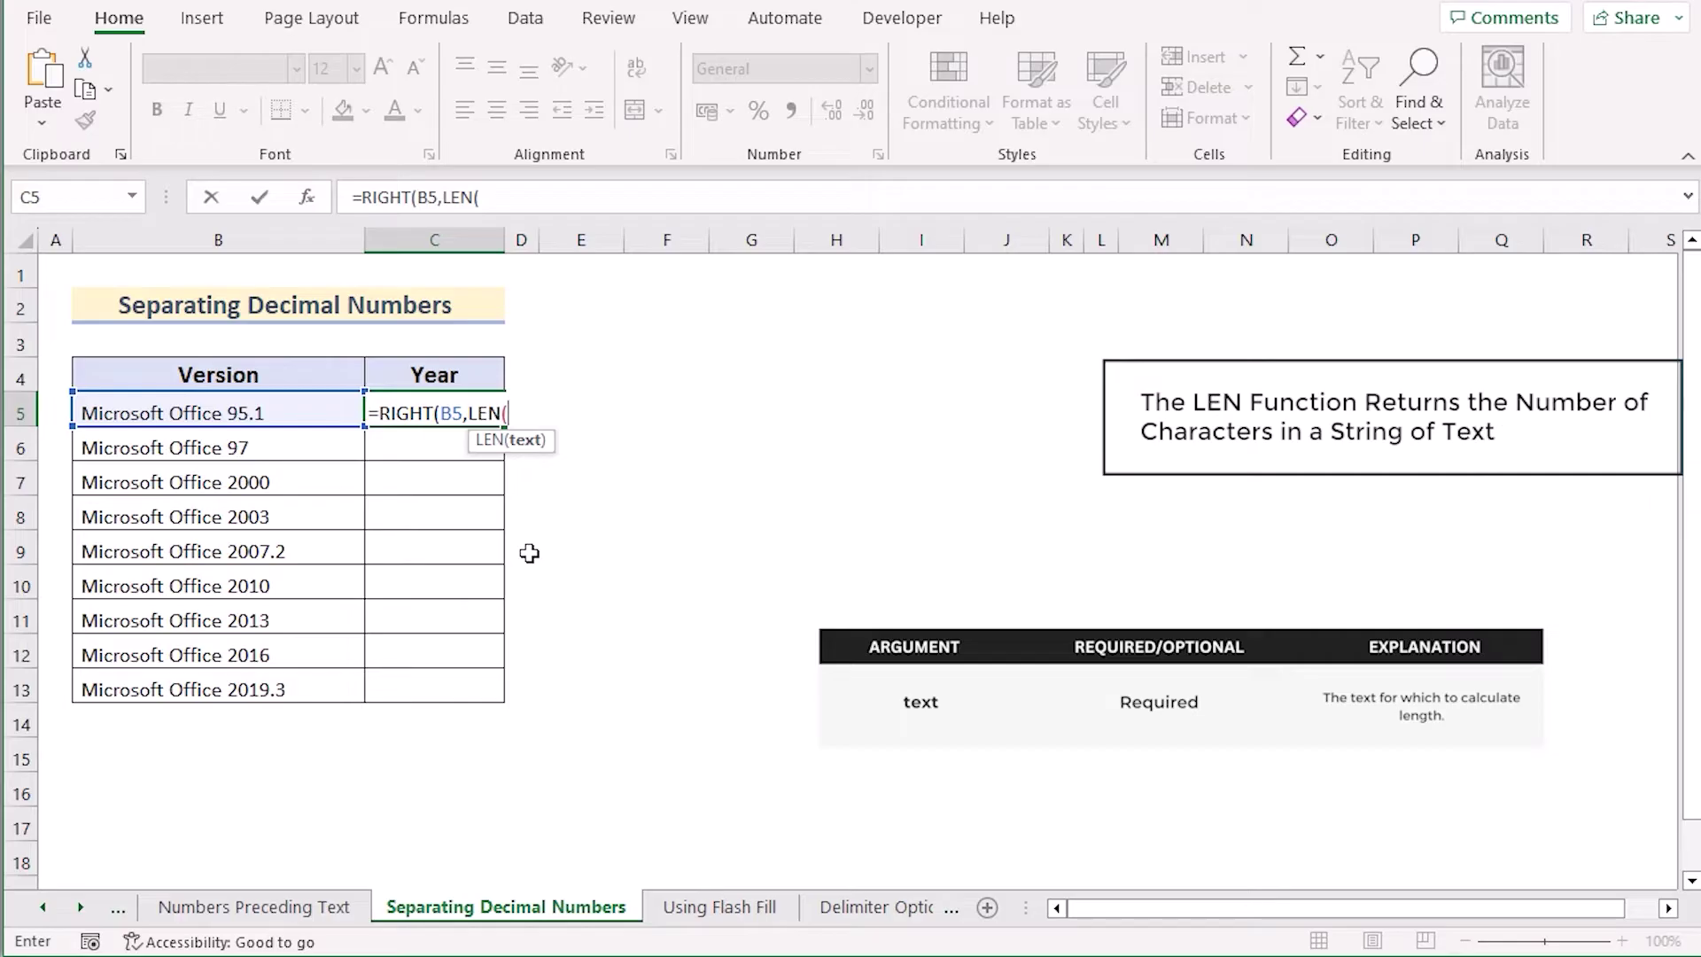
{"action": "left_click", "coordinate": [248, 415]}
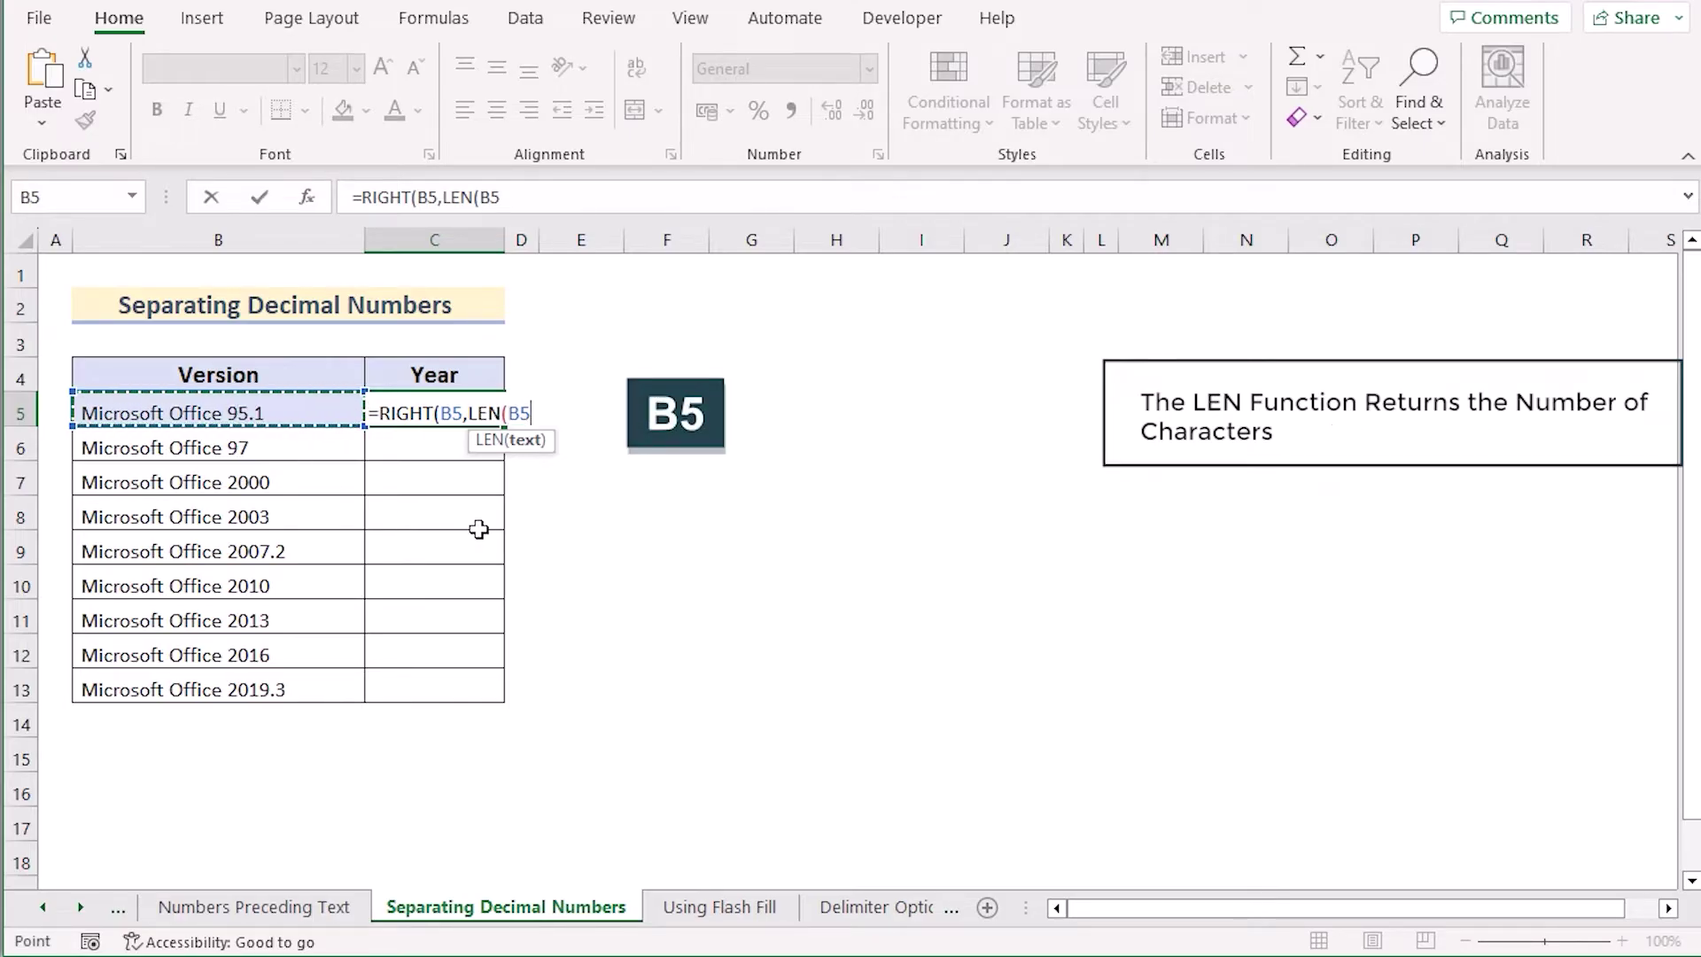
{"action": "type", "text": ")"}
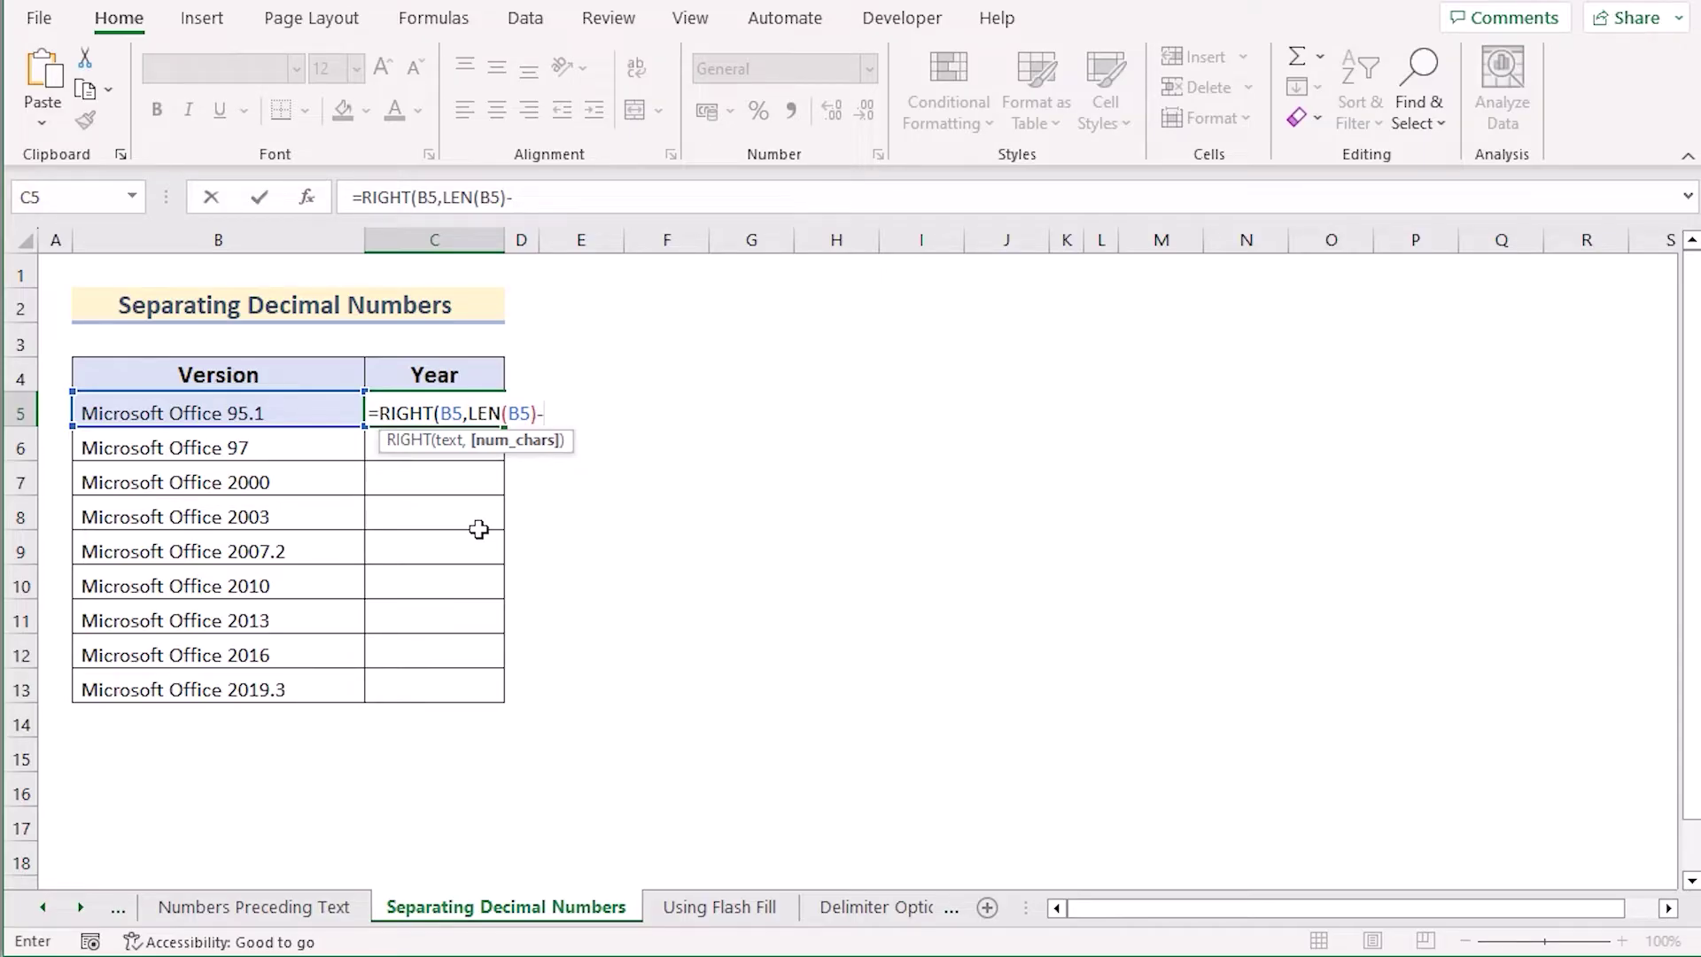
- Continue the decimal sheet's C5 formula with the digit search -MIN(FIND({0,1,2,3,4,5,6,7,8,9},
{"action": "type", "text": "-MIN("}
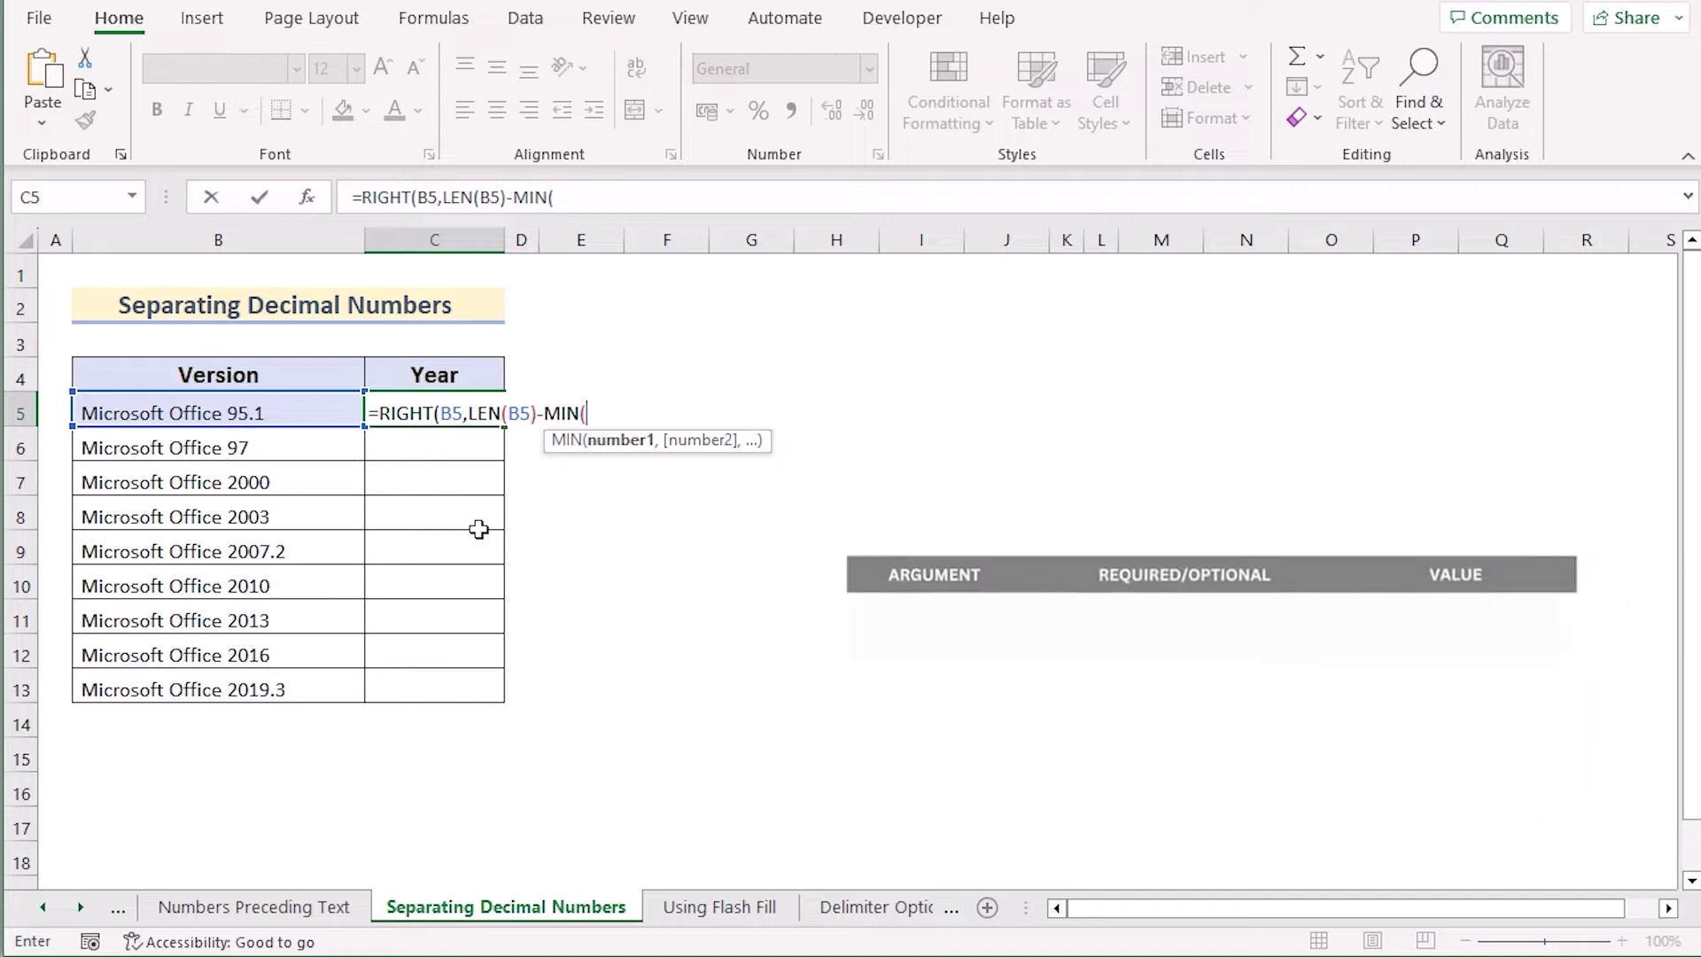
{"action": "type", "text": "FIND({0,1,2,3,4,"}
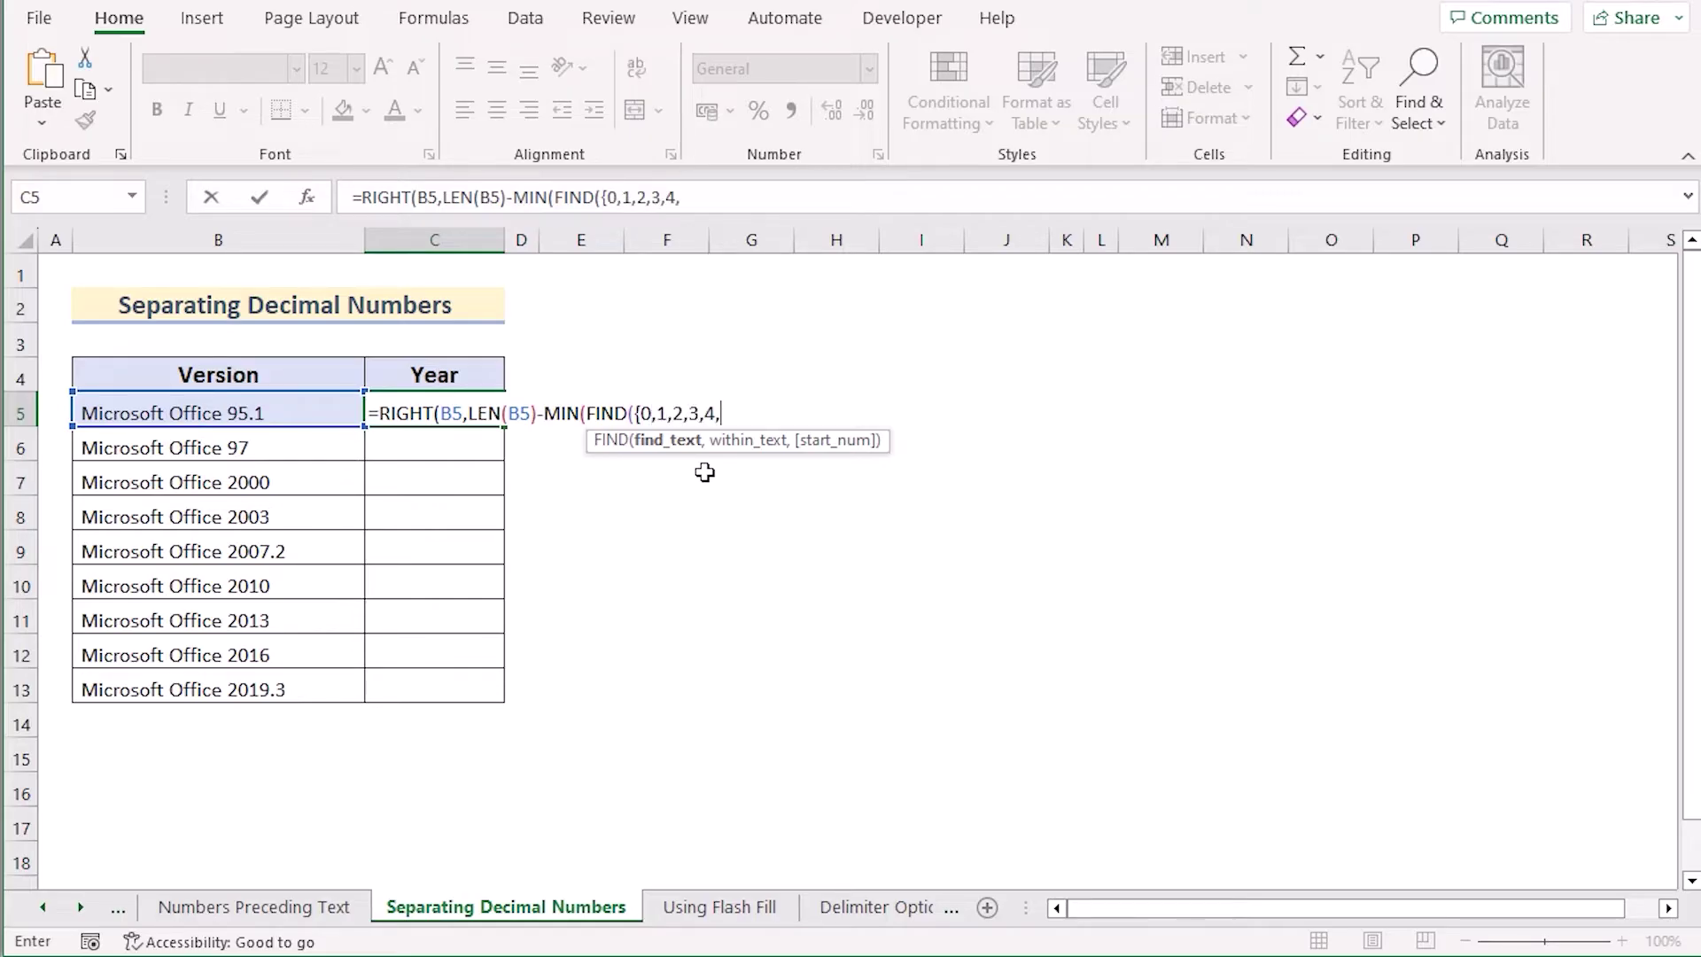
{"action": "type", "text": "6,7,8,9},"}
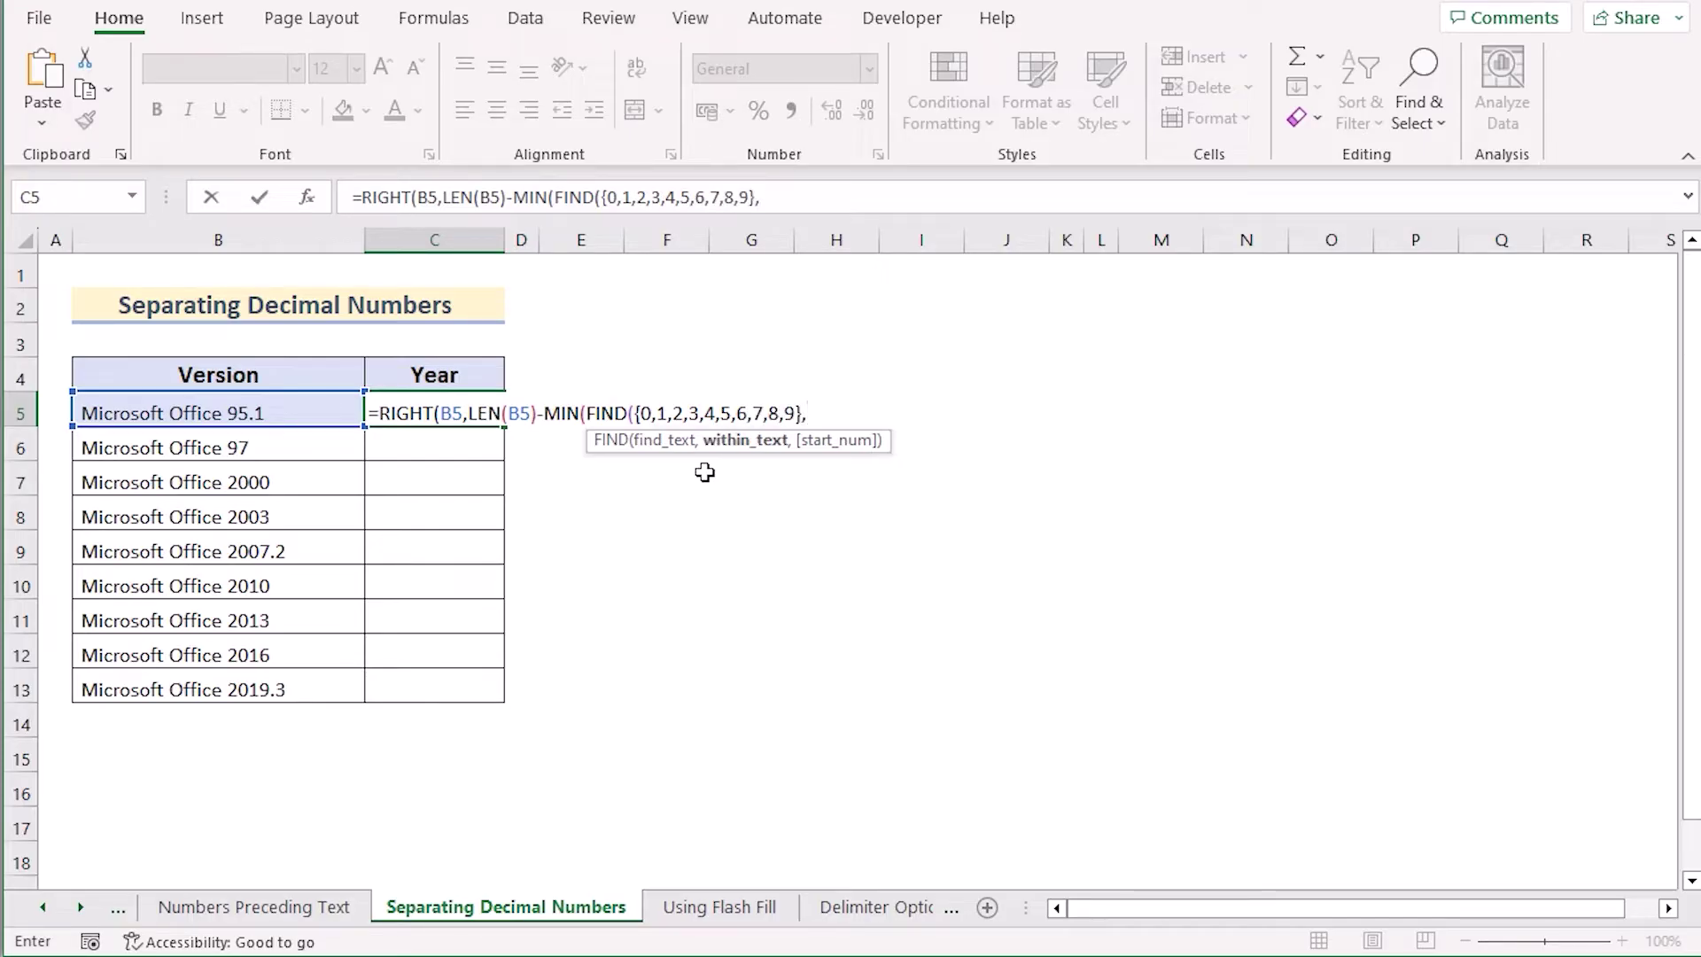
{"action": "left_click", "coordinate": [292, 408]}
{"action": "type", "text": "&\"012"}
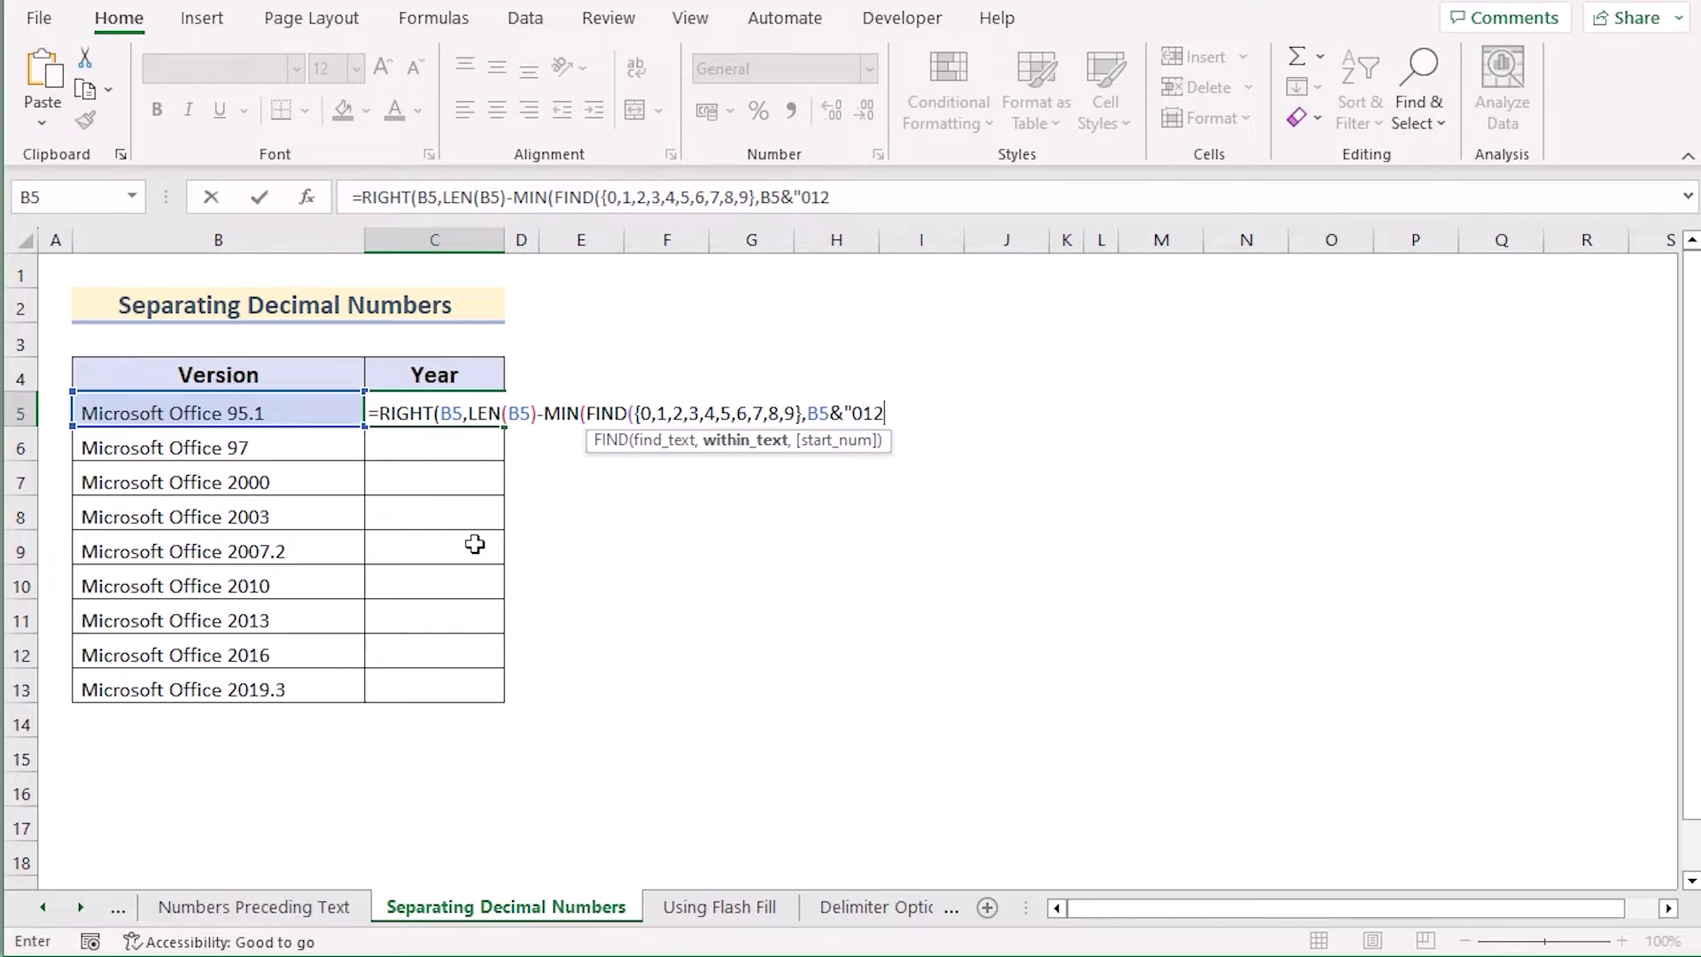
{"action": "type", "text": "3456789\"))+1"}
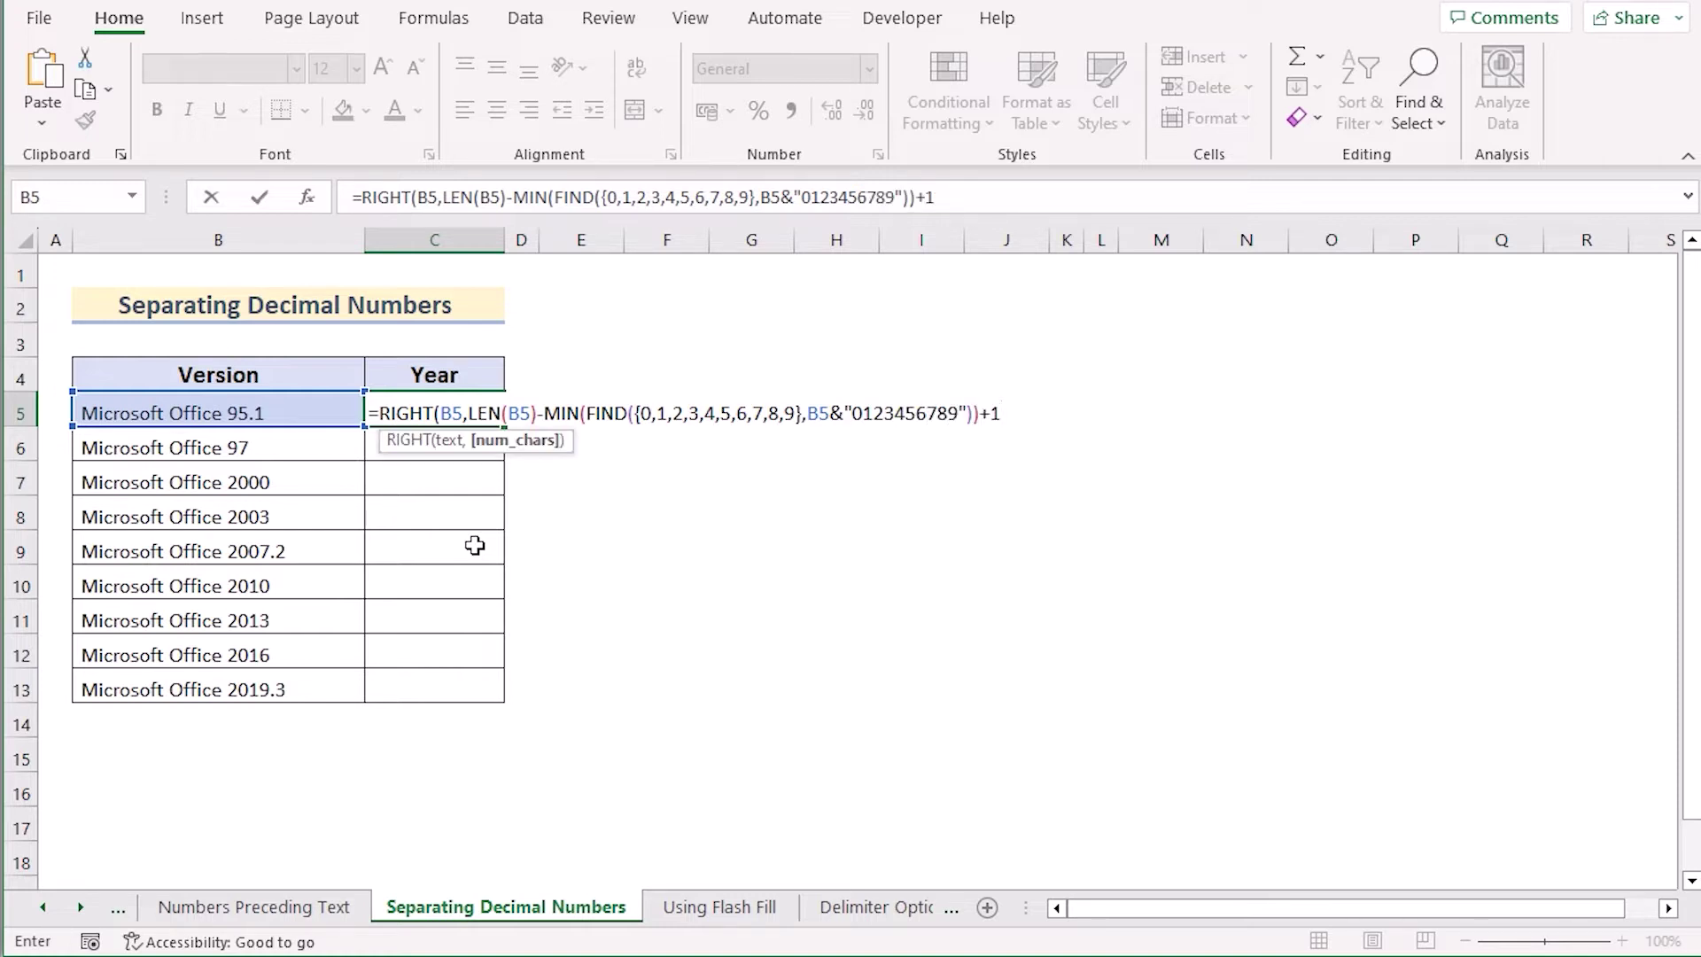
{"action": "type", "text": ")"}
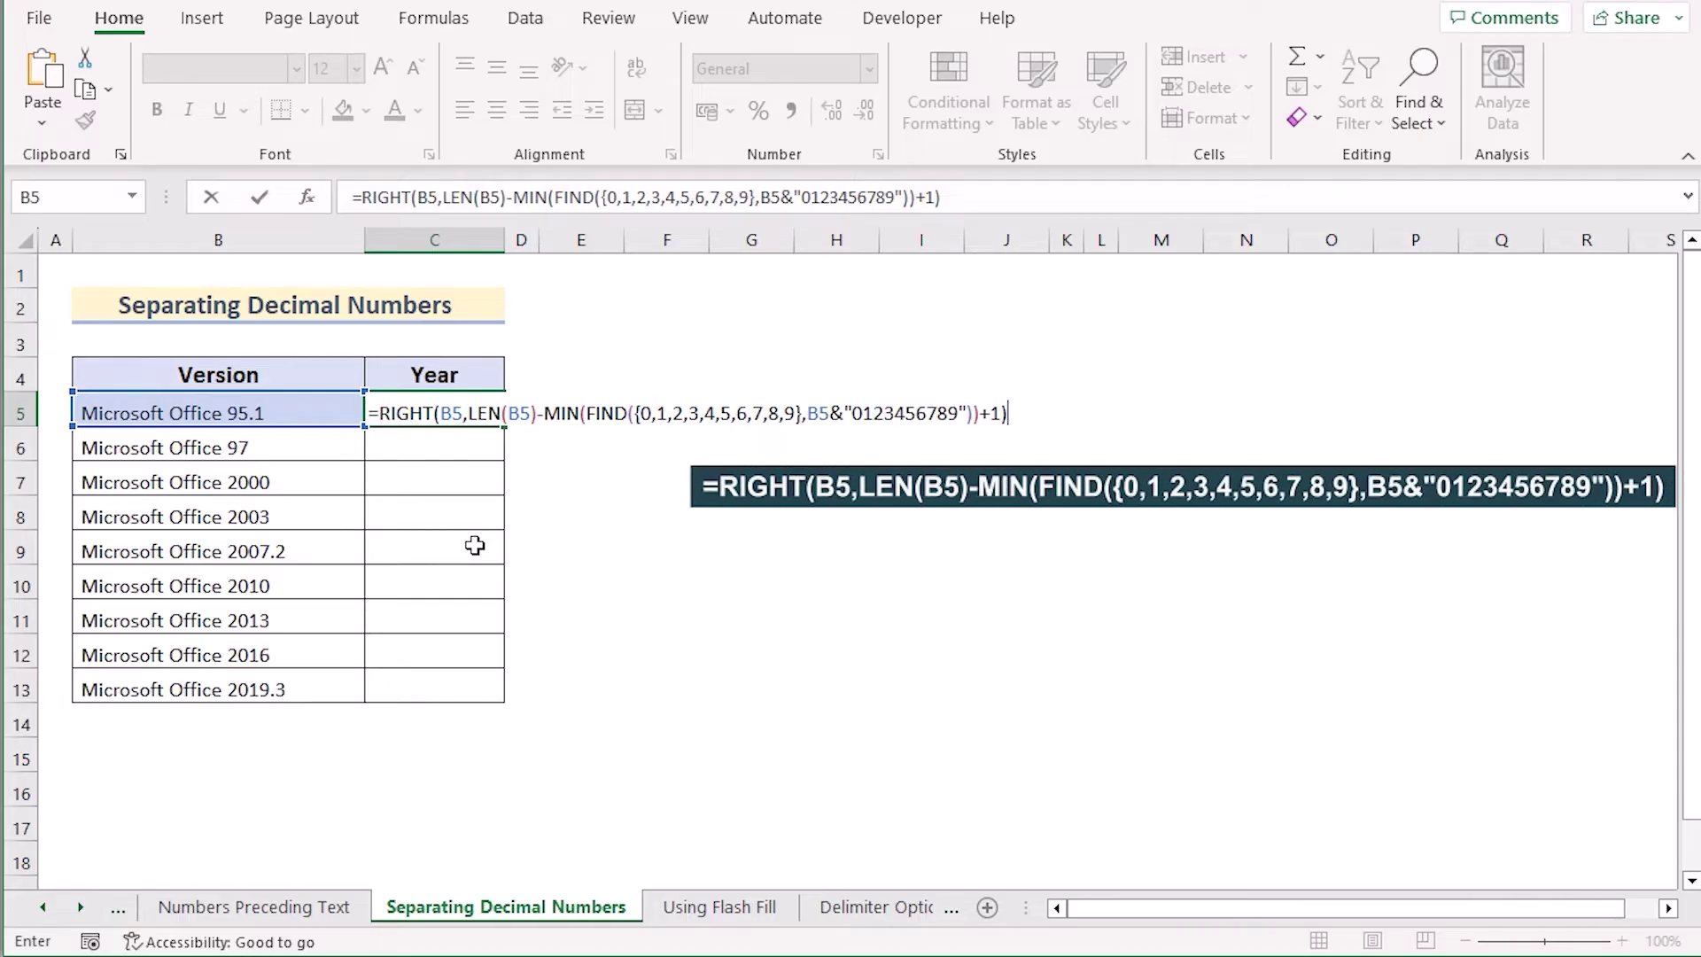
{"action": "key", "text": "Return"}
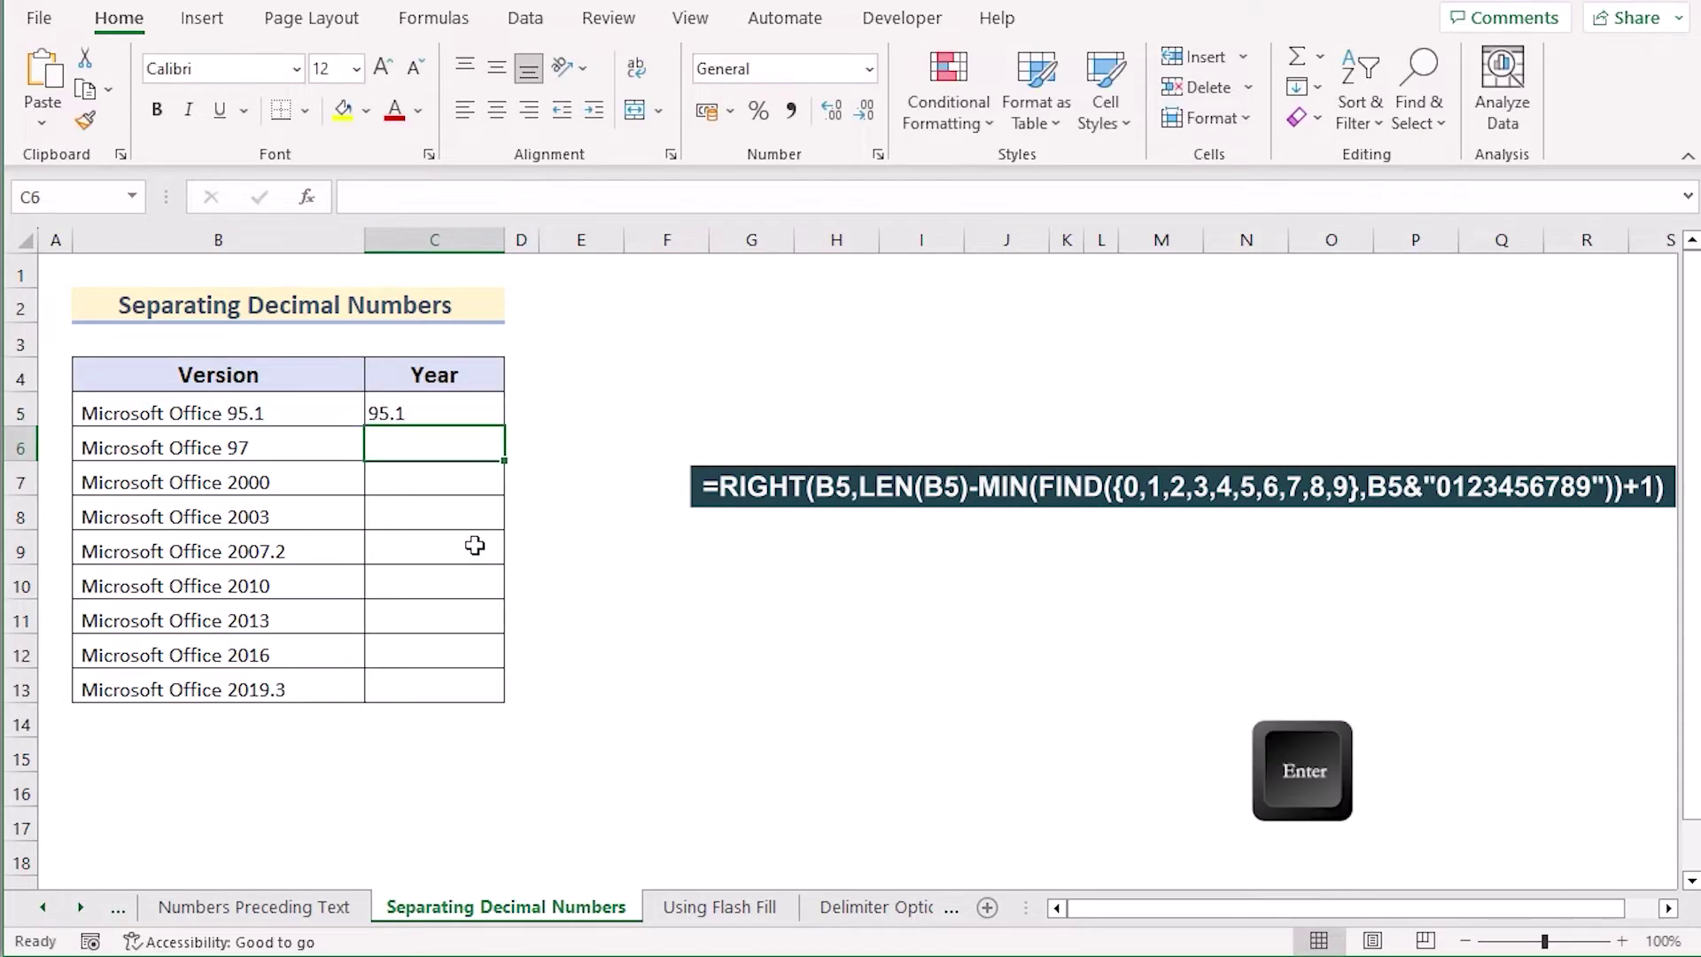
{"action": "left_click", "coordinate": [445, 411]}
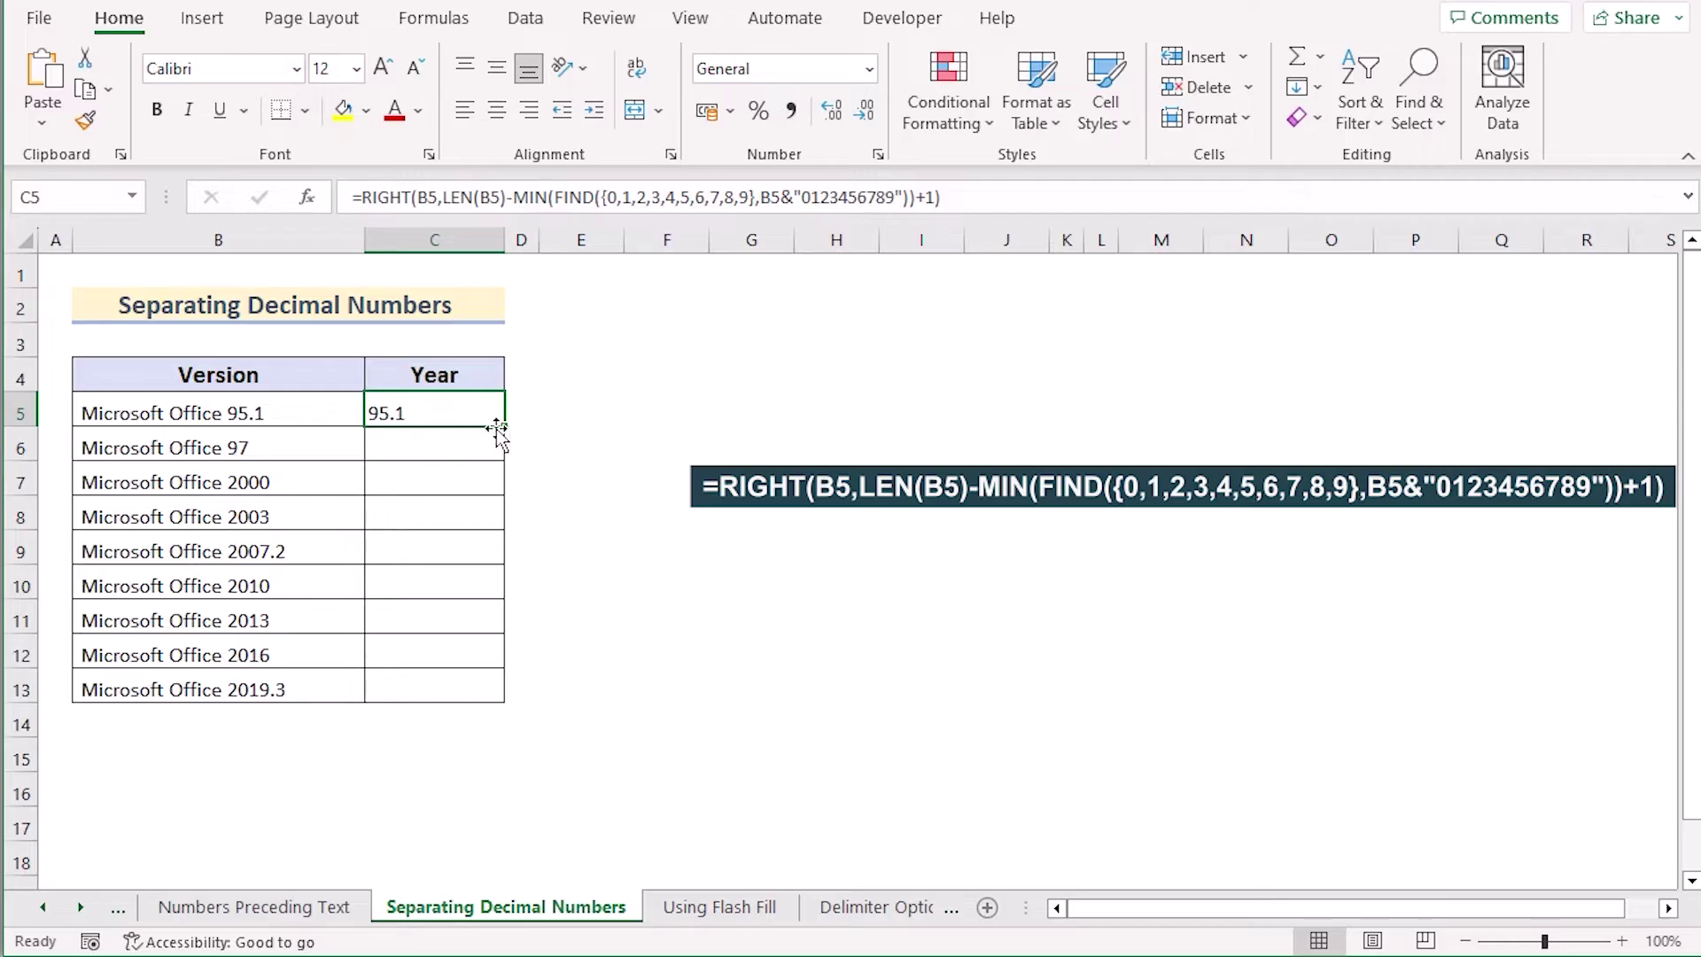
{"action": "left_click_drag", "start_coordinate": [505, 428], "coordinate": [470, 698]}
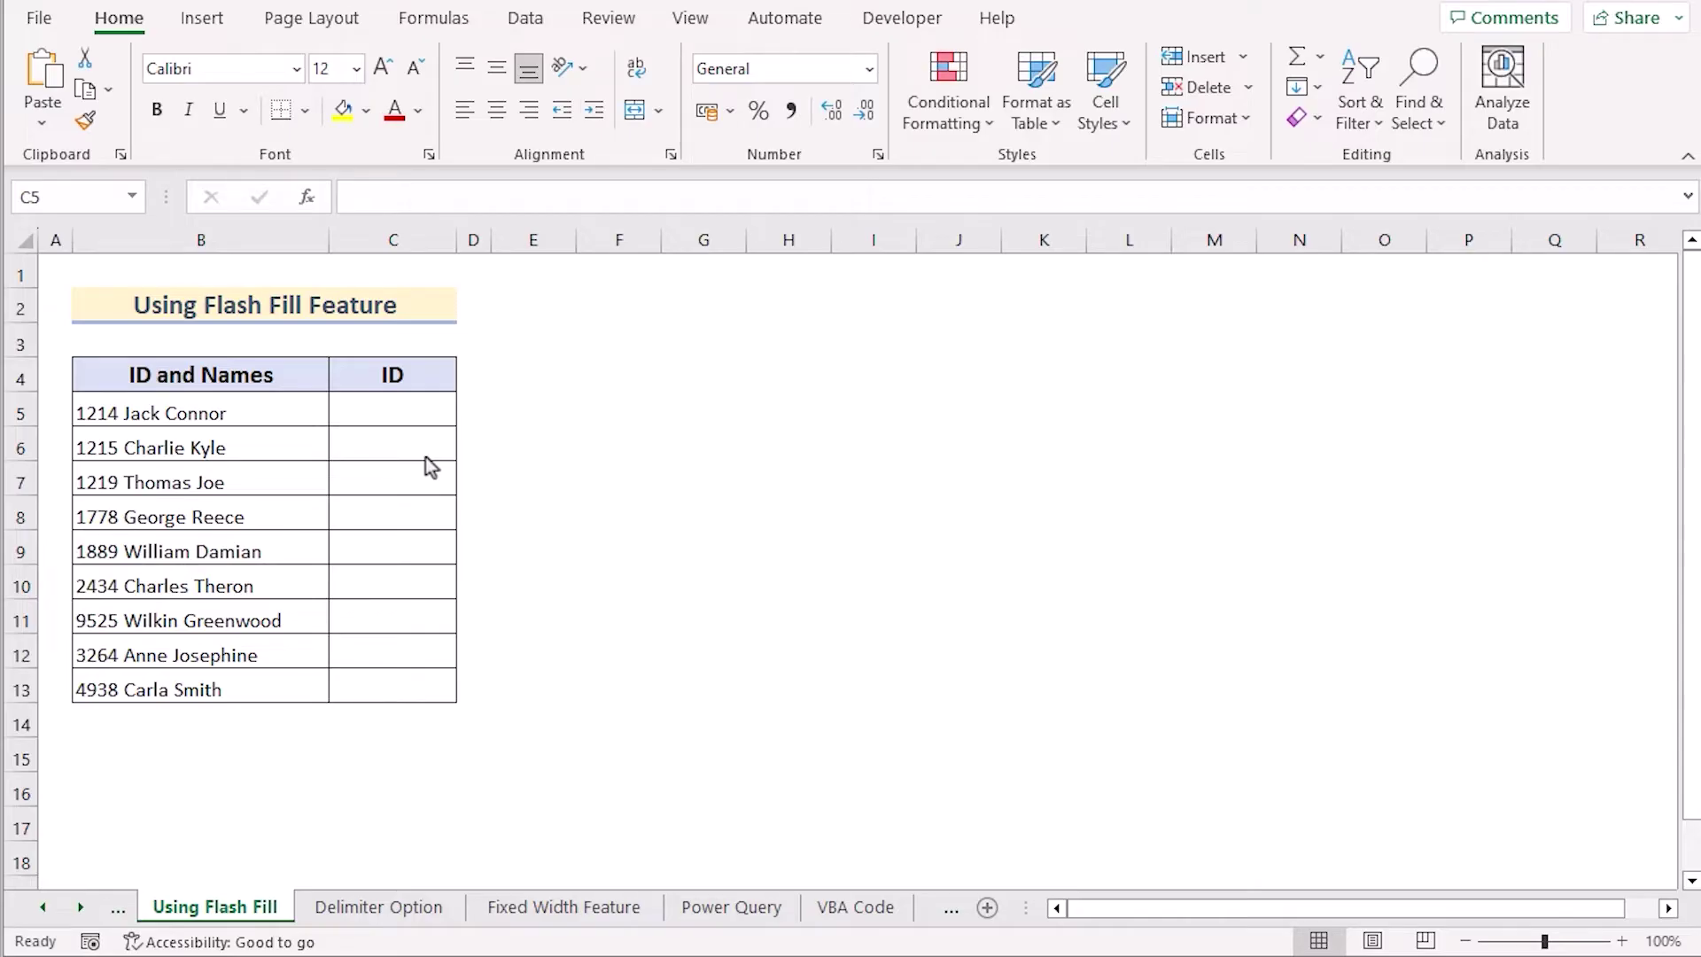
- Enter the first row's ID number in cell C5 of the Using Flash Fill sheet
{"action": "left_click", "coordinate": [365, 409]}
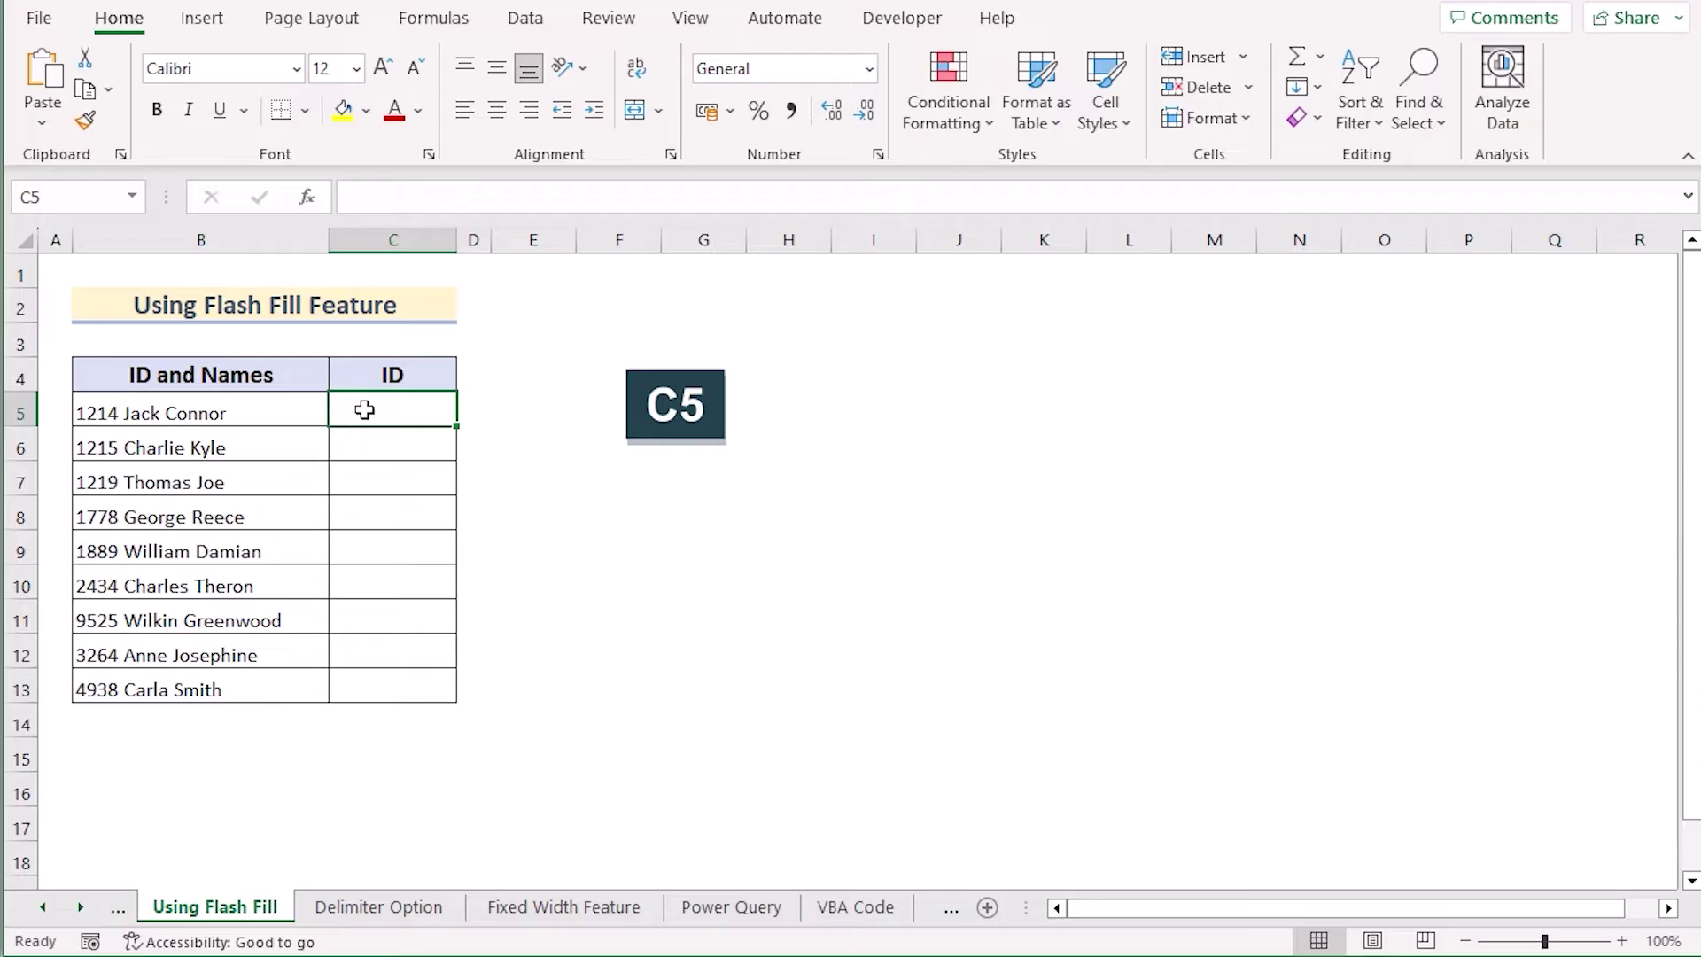
{"action": "type", "text": "121"}
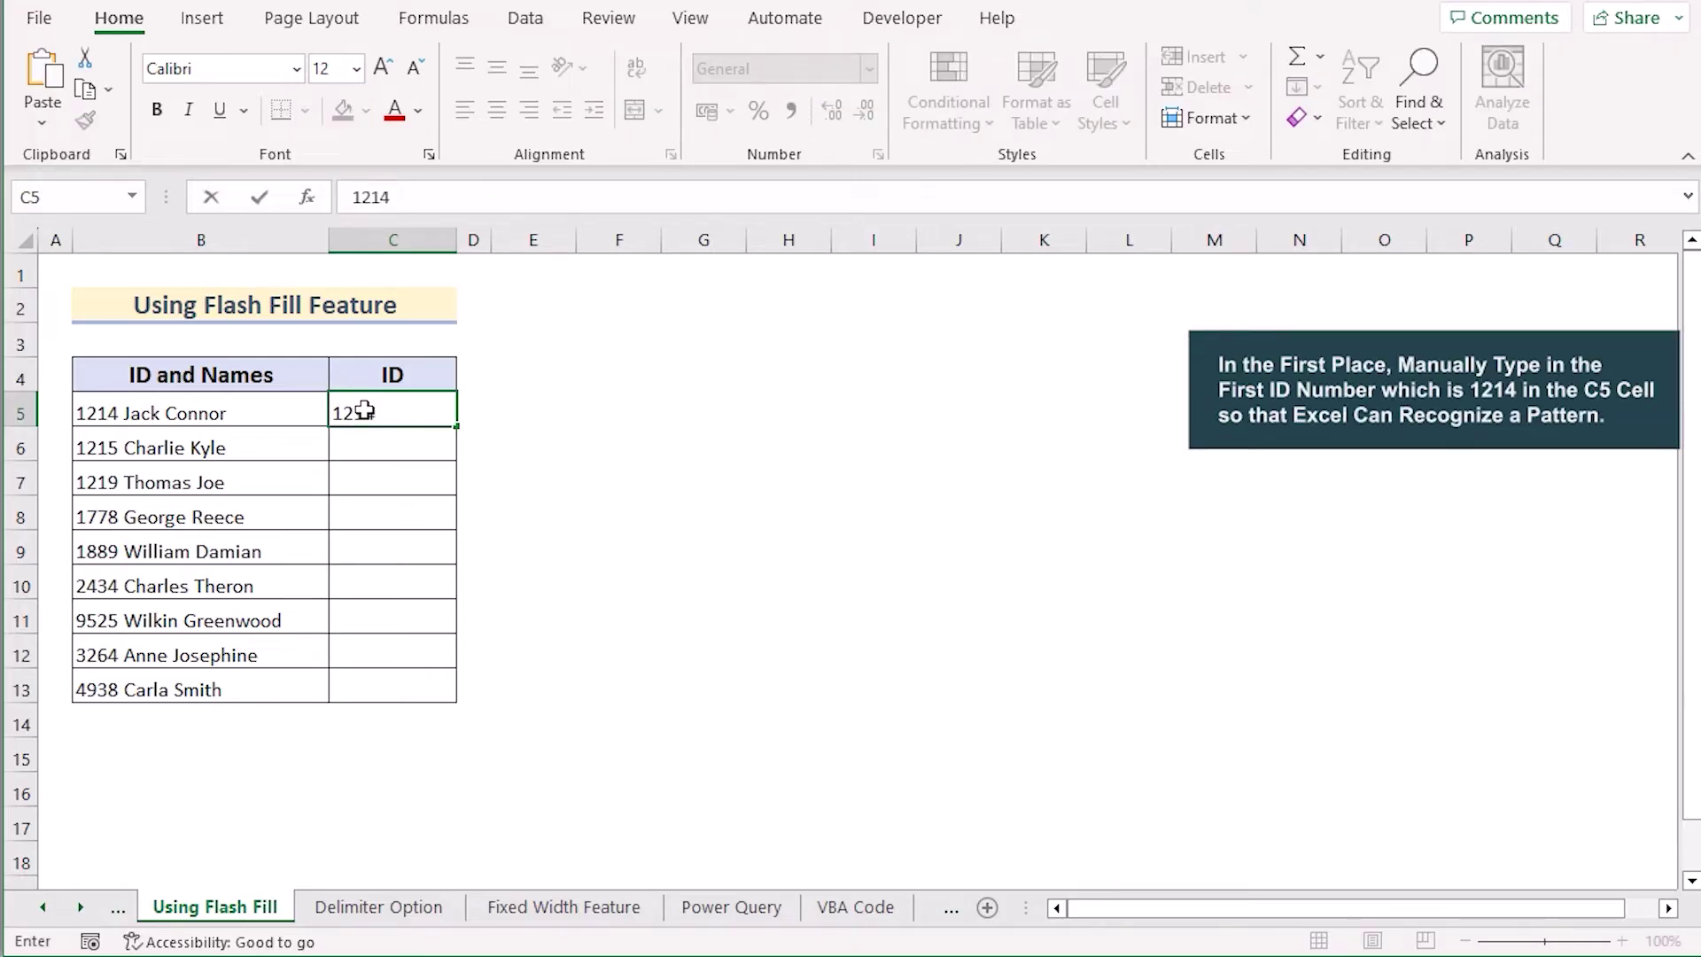
{"action": "type", "text": "4"}
{"action": "key", "text": "Return"}
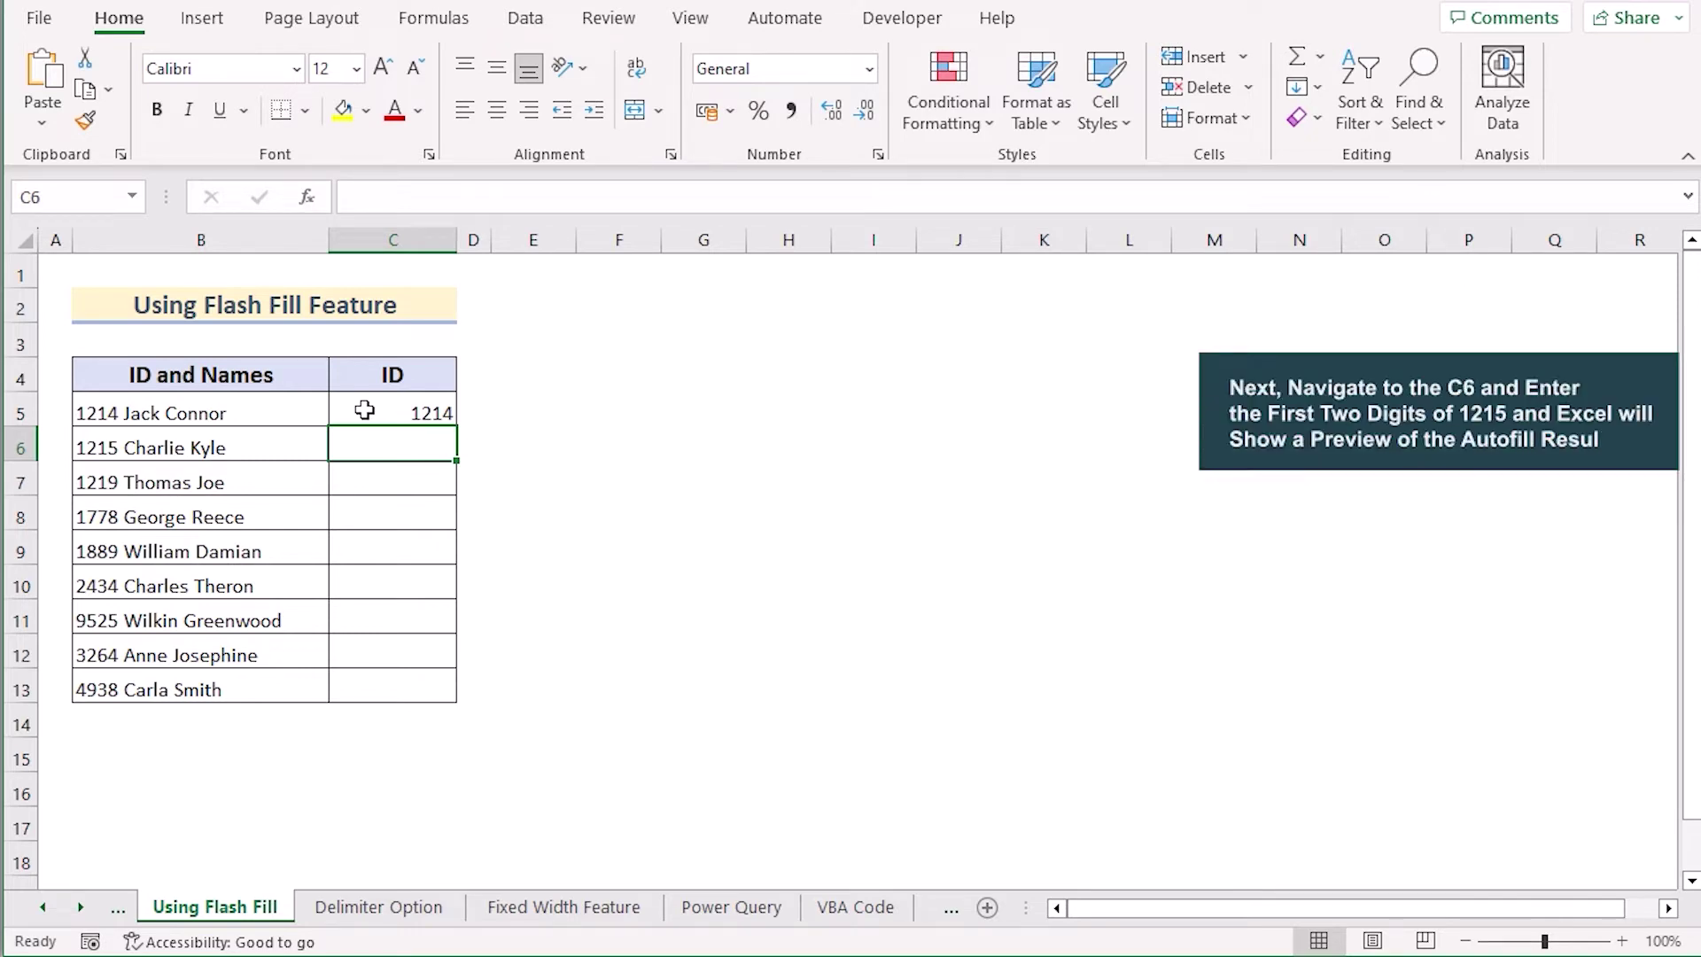
- Start the second row's ID number in C6 and accept the Flash Fill suggestion for the rest of the ID column
{"action": "type", "text": "1215"}
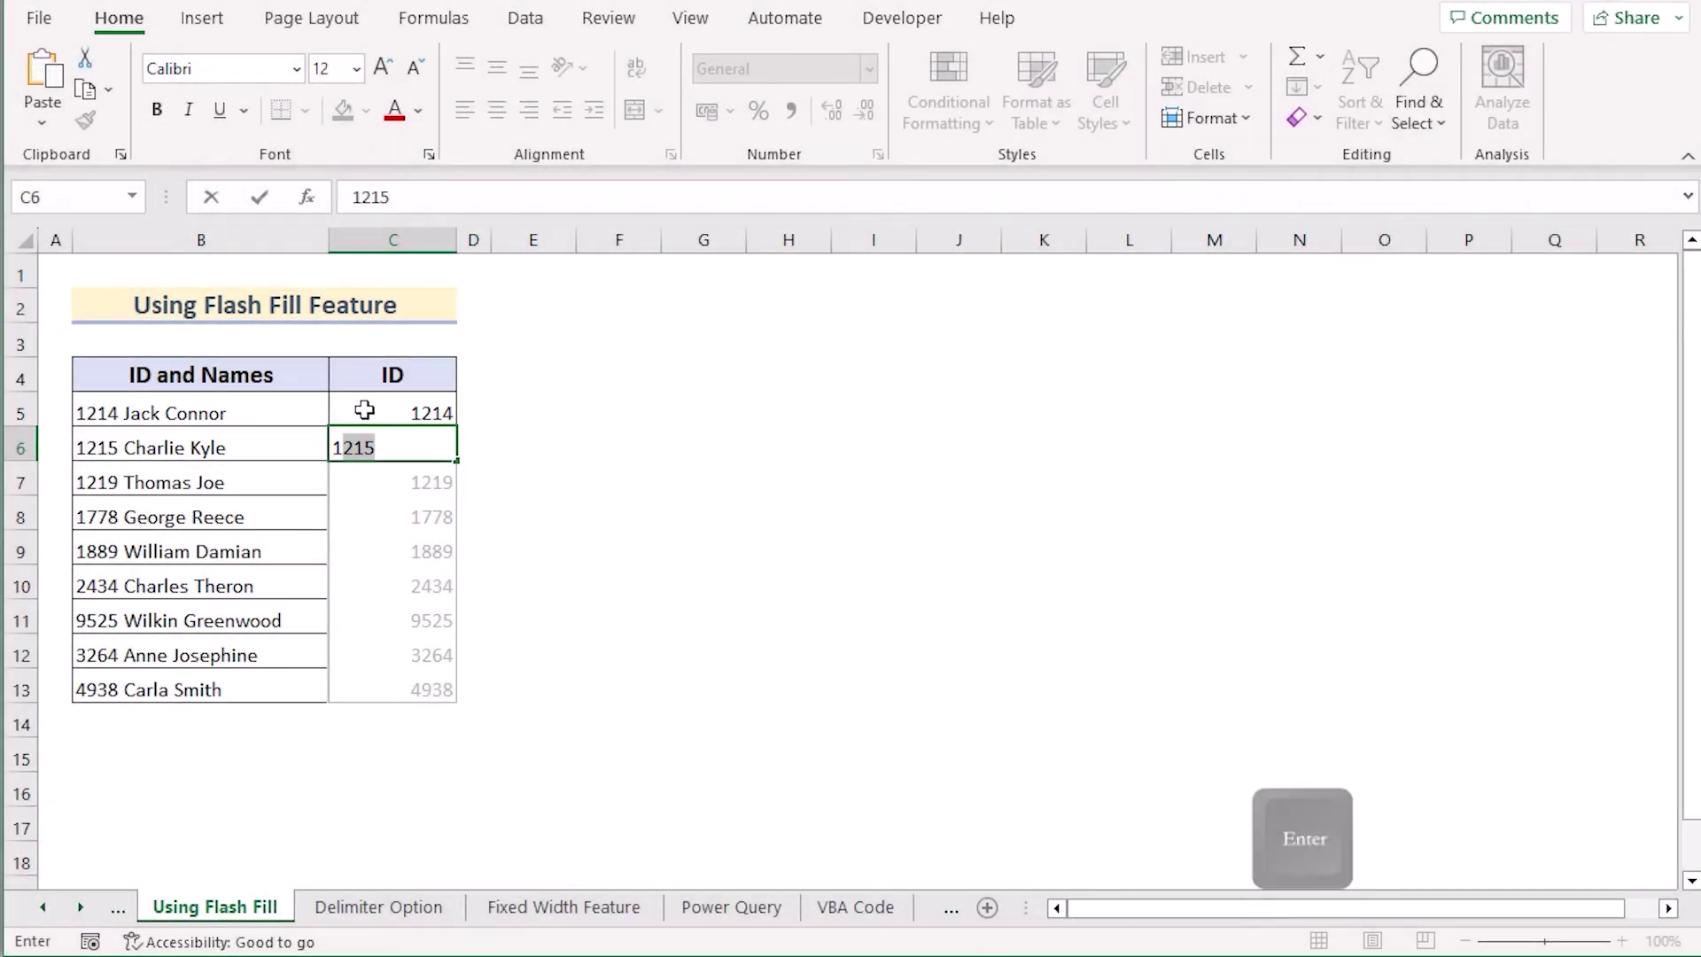
{"action": "key", "text": "Return"}
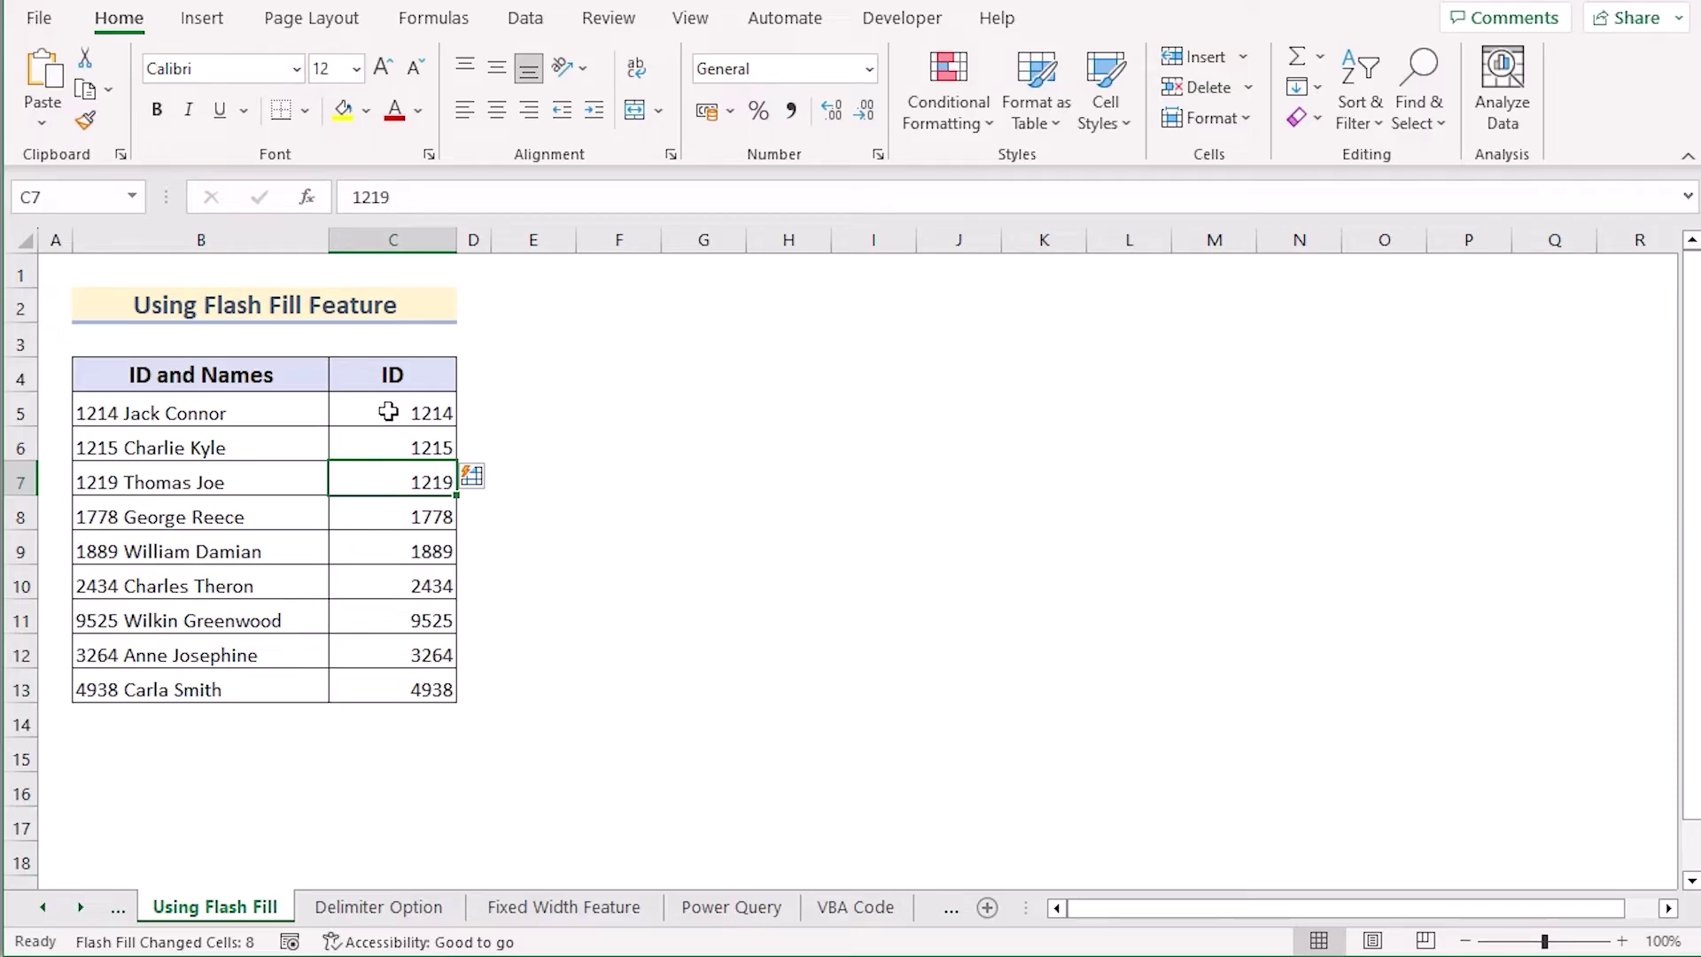
- Clear the flash-filled IDs from C6:C13 and select cell C6 again
{"action": "left_click", "coordinate": [381, 444]}
{"action": "left_click", "coordinate": [411, 690], "text": "shift"}
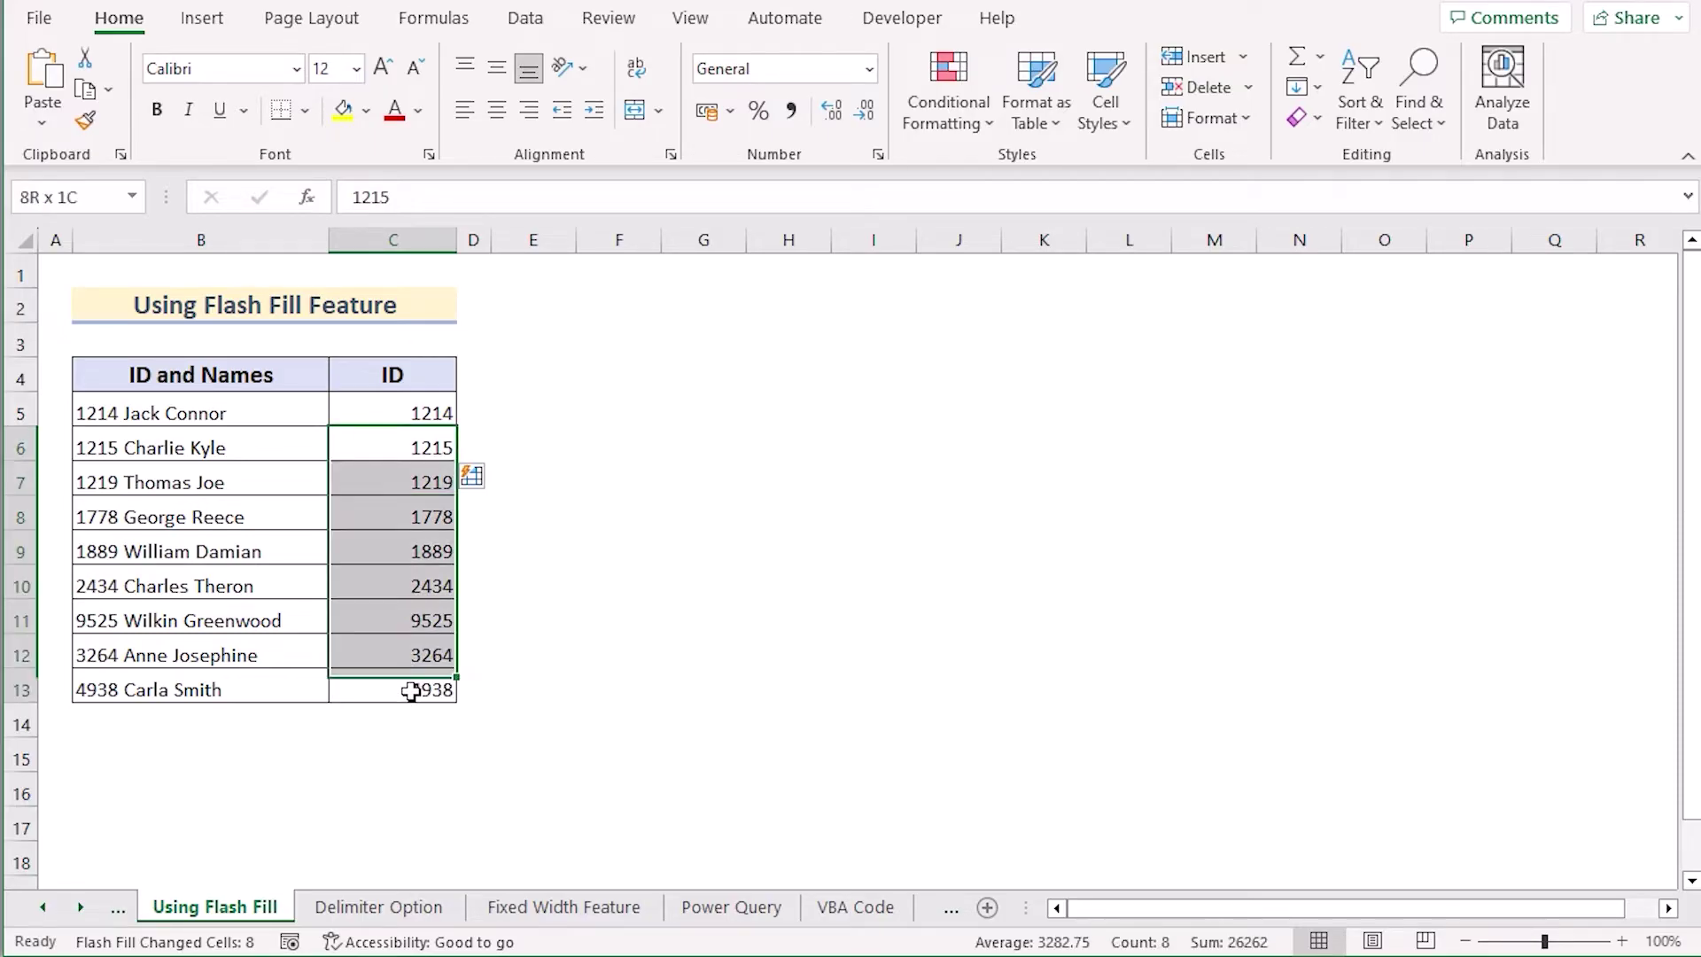
{"action": "key", "text": "Delete"}
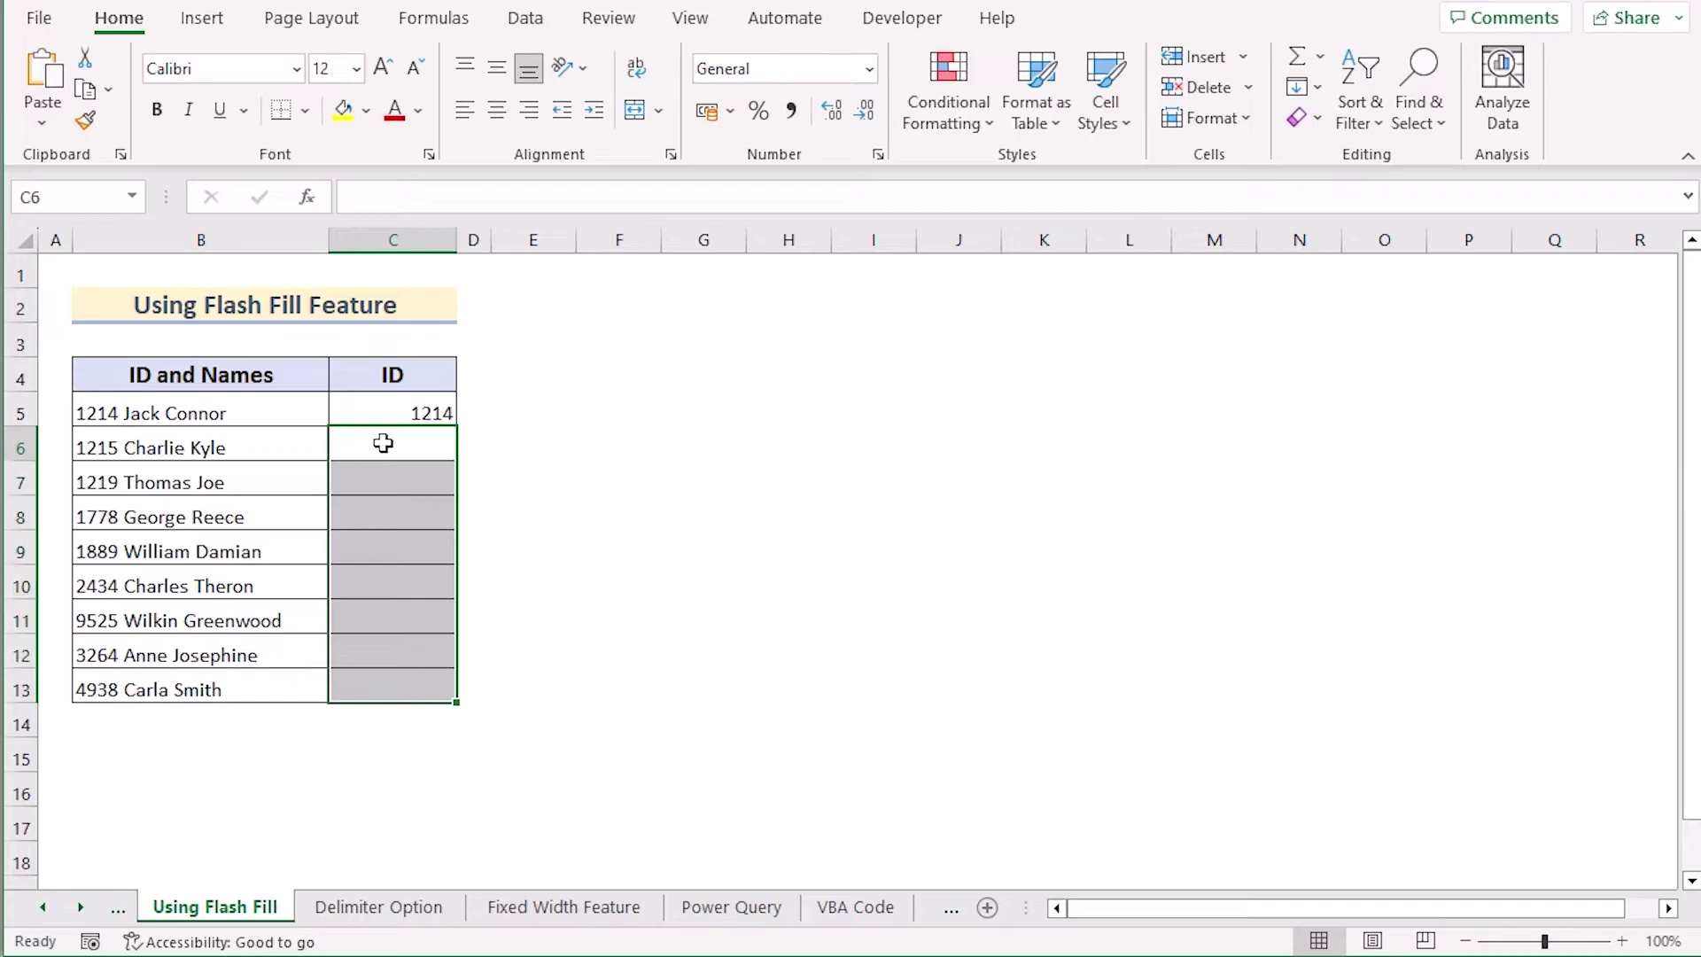
{"action": "left_click", "coordinate": [383, 444]}
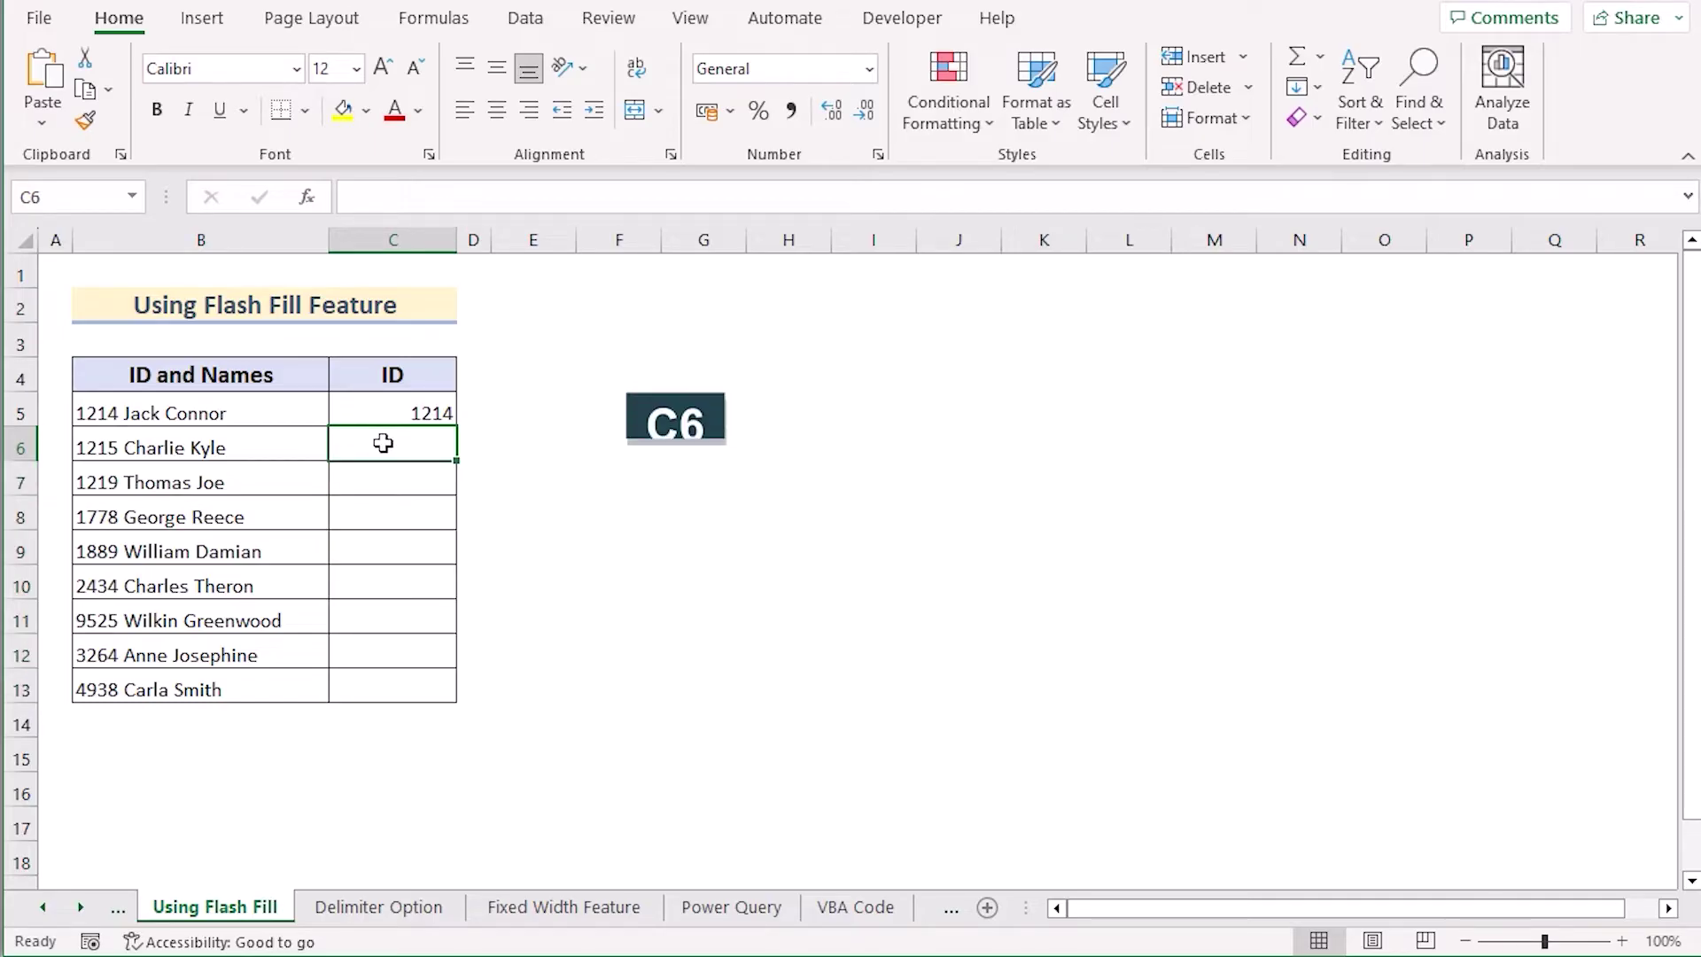
- Enter the second row's ID number in C6, fill C5:C6 down to C13 and switch the fill to Flash Fill
{"action": "type", "text": "121"}
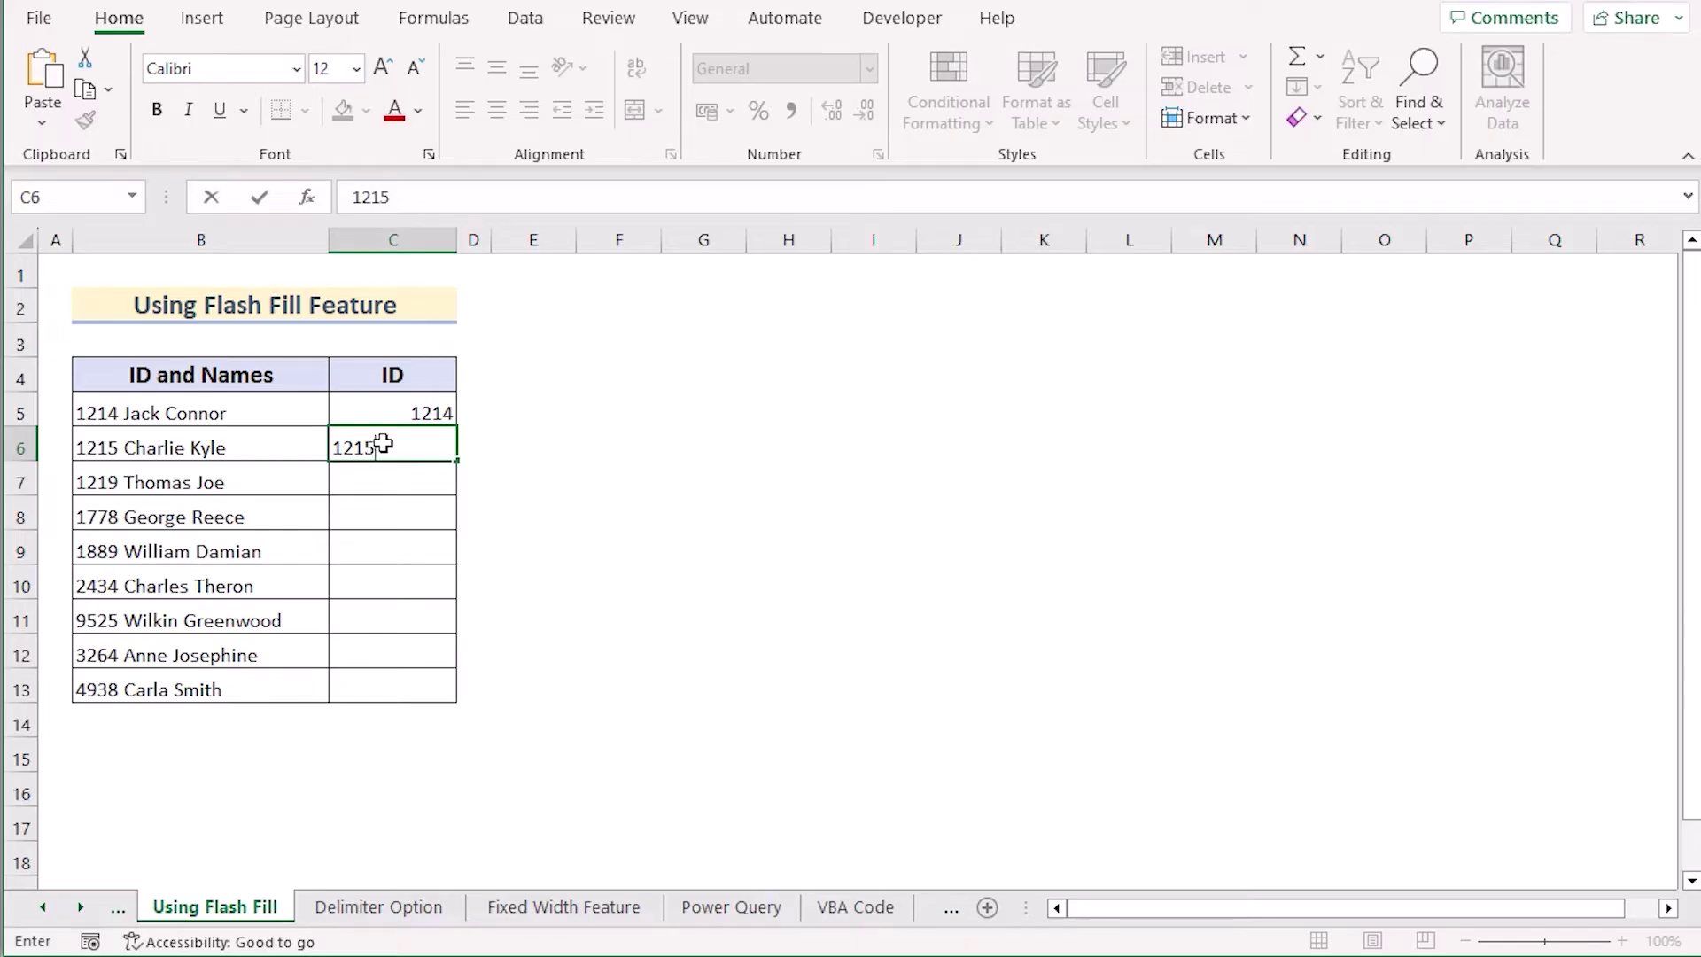
{"action": "type", "text": "5"}
{"action": "key", "text": "Return"}
{"action": "left_click_drag", "start_coordinate": [380, 413], "coordinate": [443, 699]}
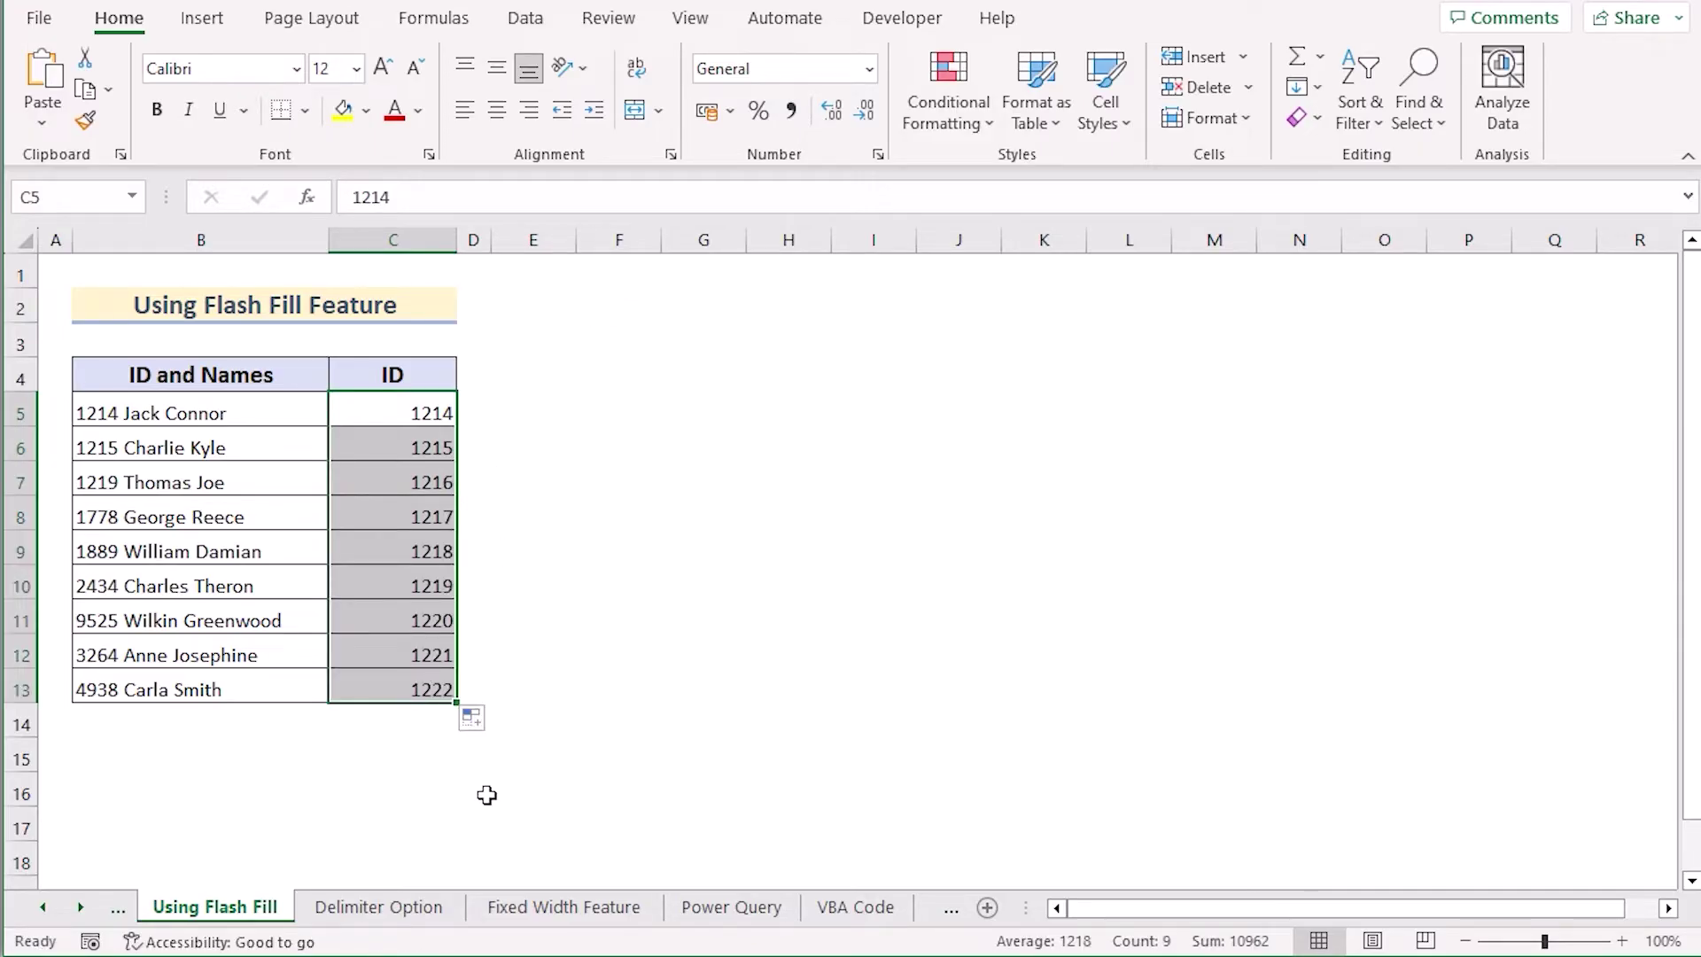
{"action": "left_click", "coordinate": [495, 725]}
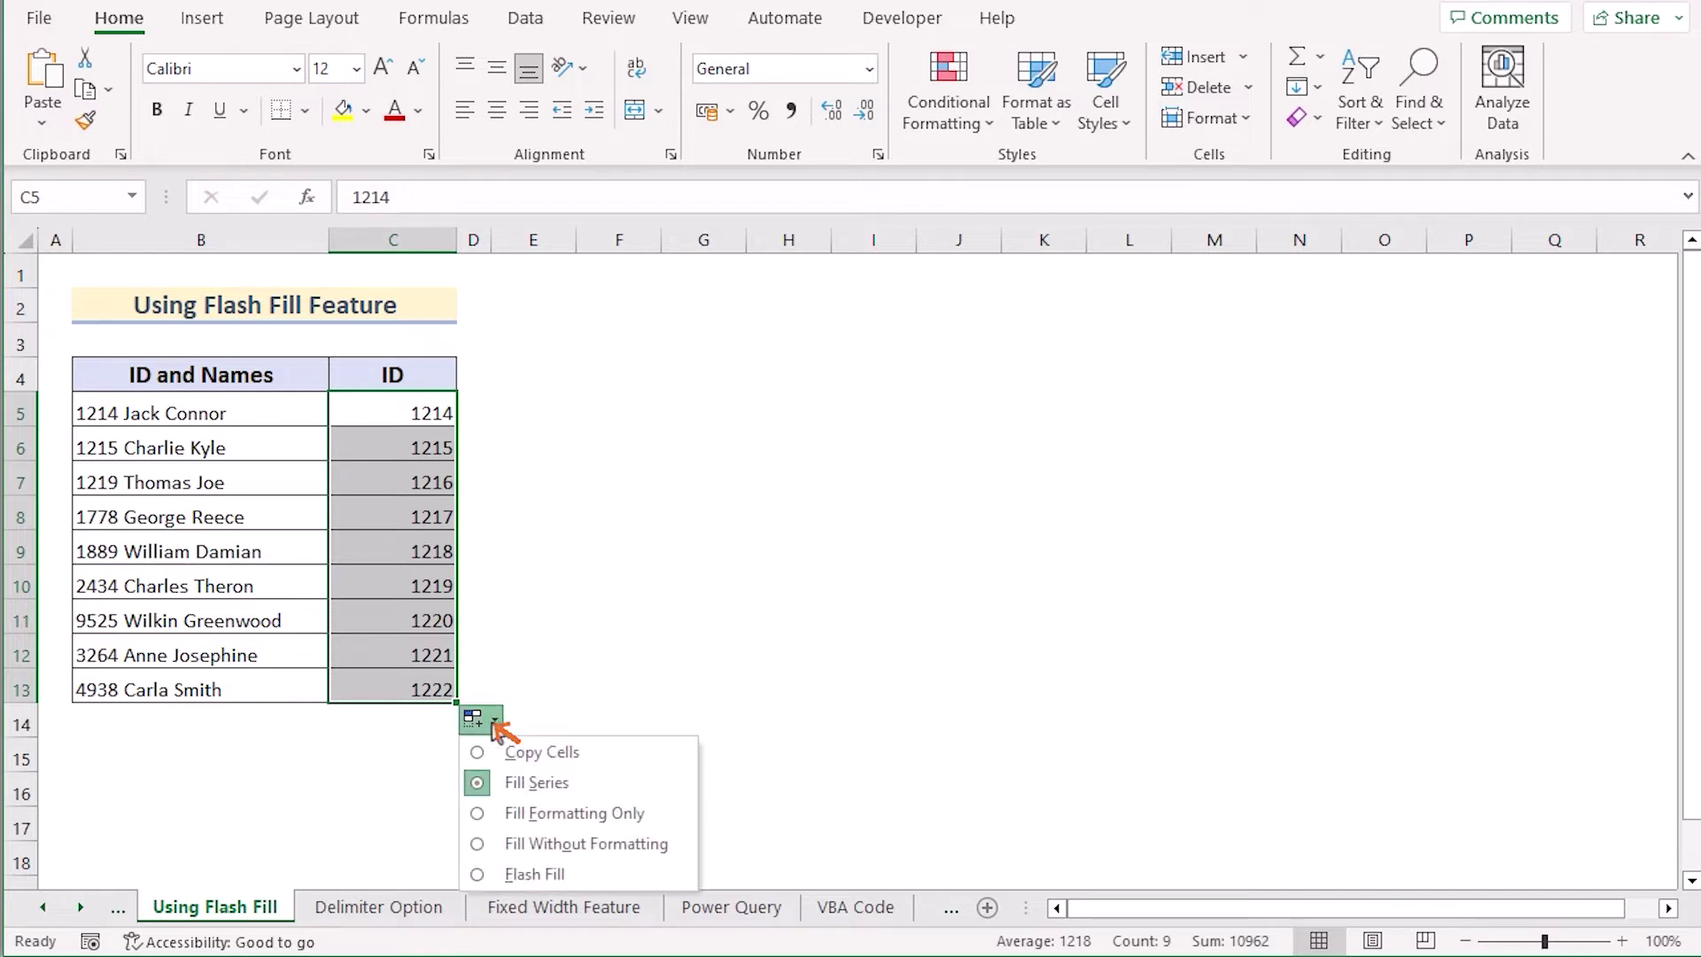
{"action": "left_click", "coordinate": [574, 874]}
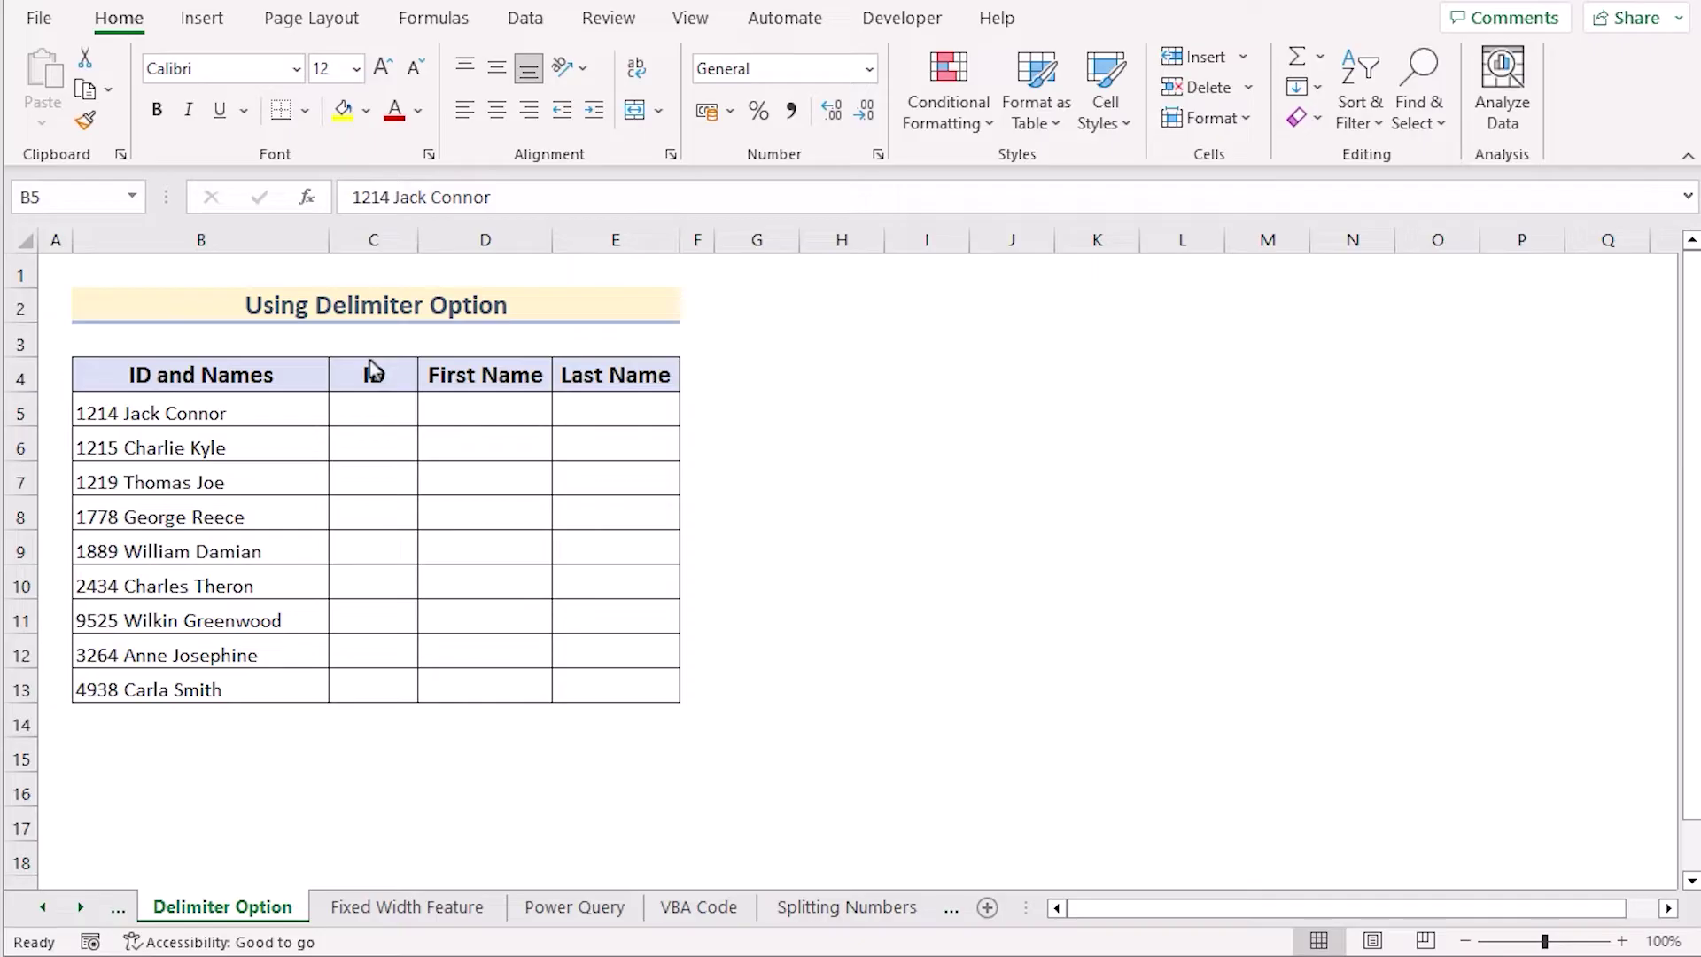
- Start Text to Columns on B5:B13 of the Delimiter Option sheet as Delimited, with Tab and Space as delimiters
{"action": "left_click", "coordinate": [255, 413]}
{"action": "left_click_drag", "start_coordinate": [244, 412], "coordinate": [212, 689]}
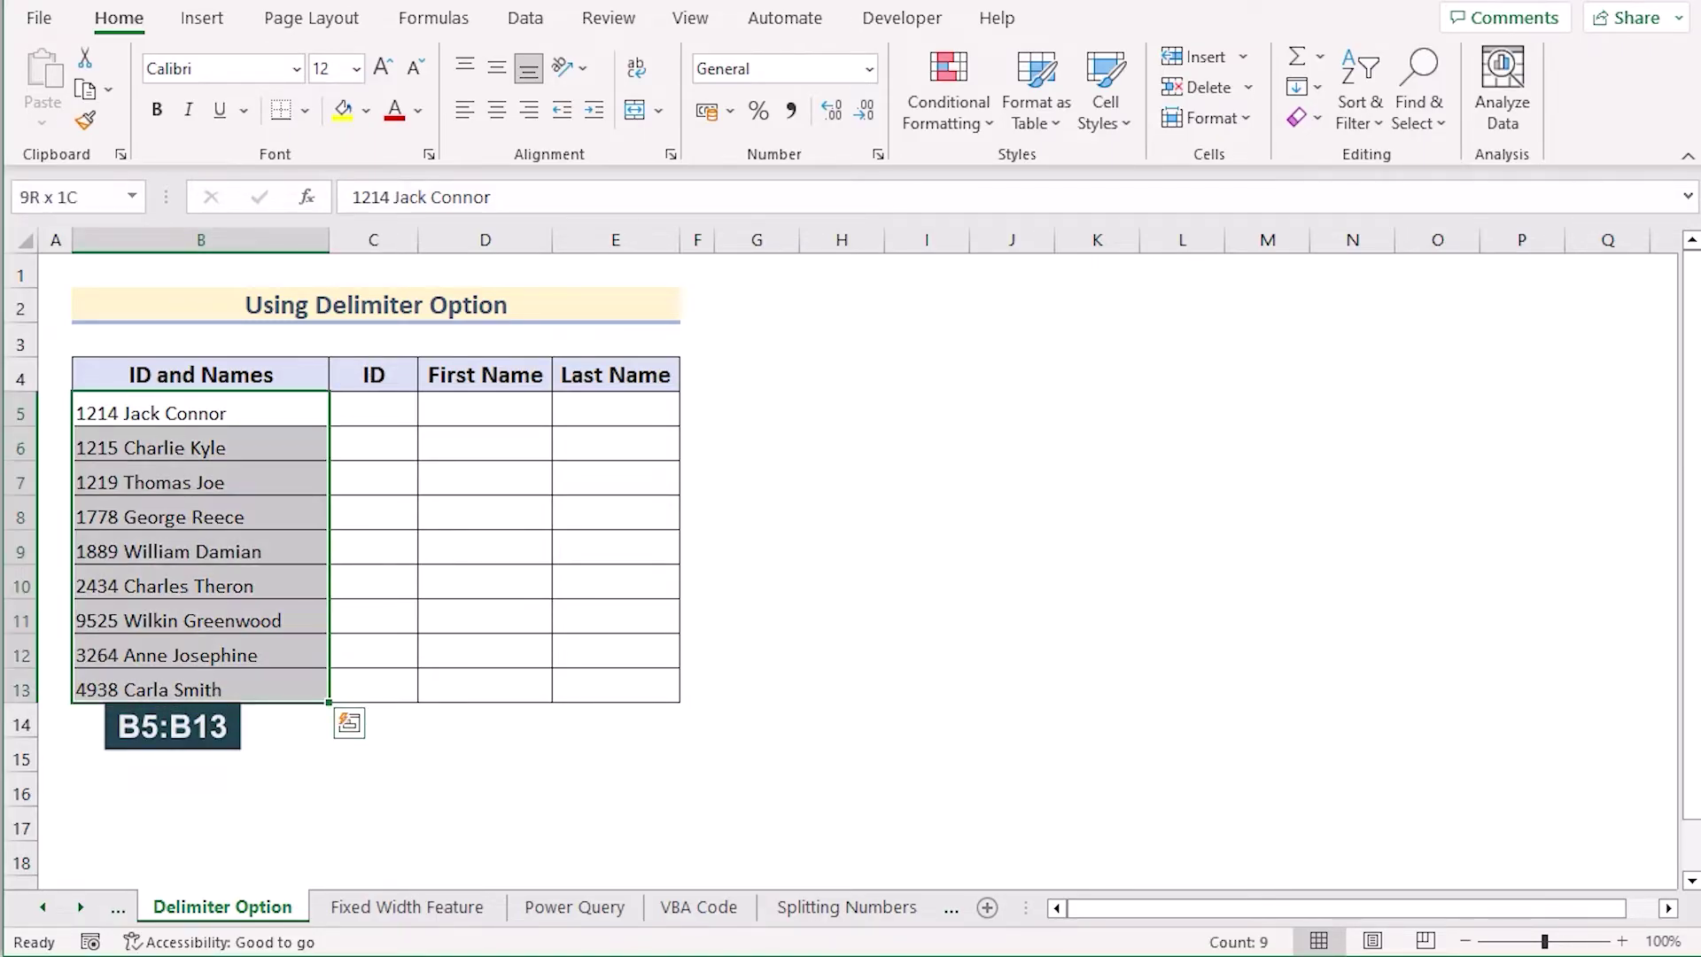
{"action": "left_click", "coordinate": [541, 24]}
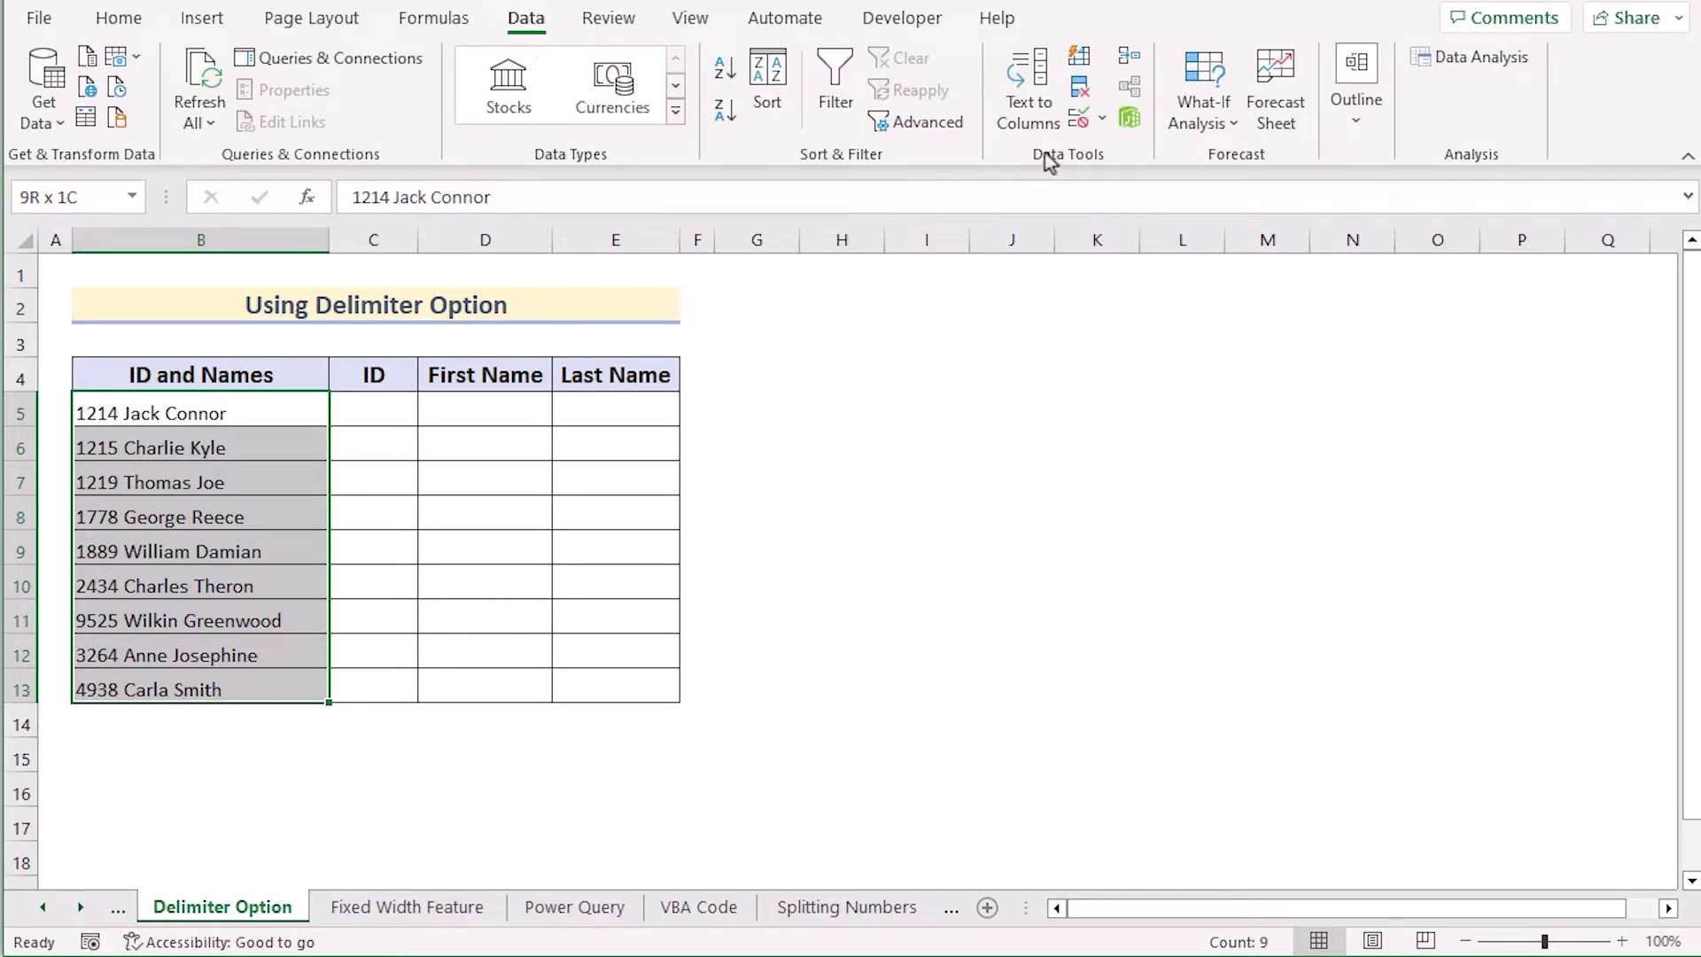
{"action": "left_click", "coordinate": [1018, 107]}
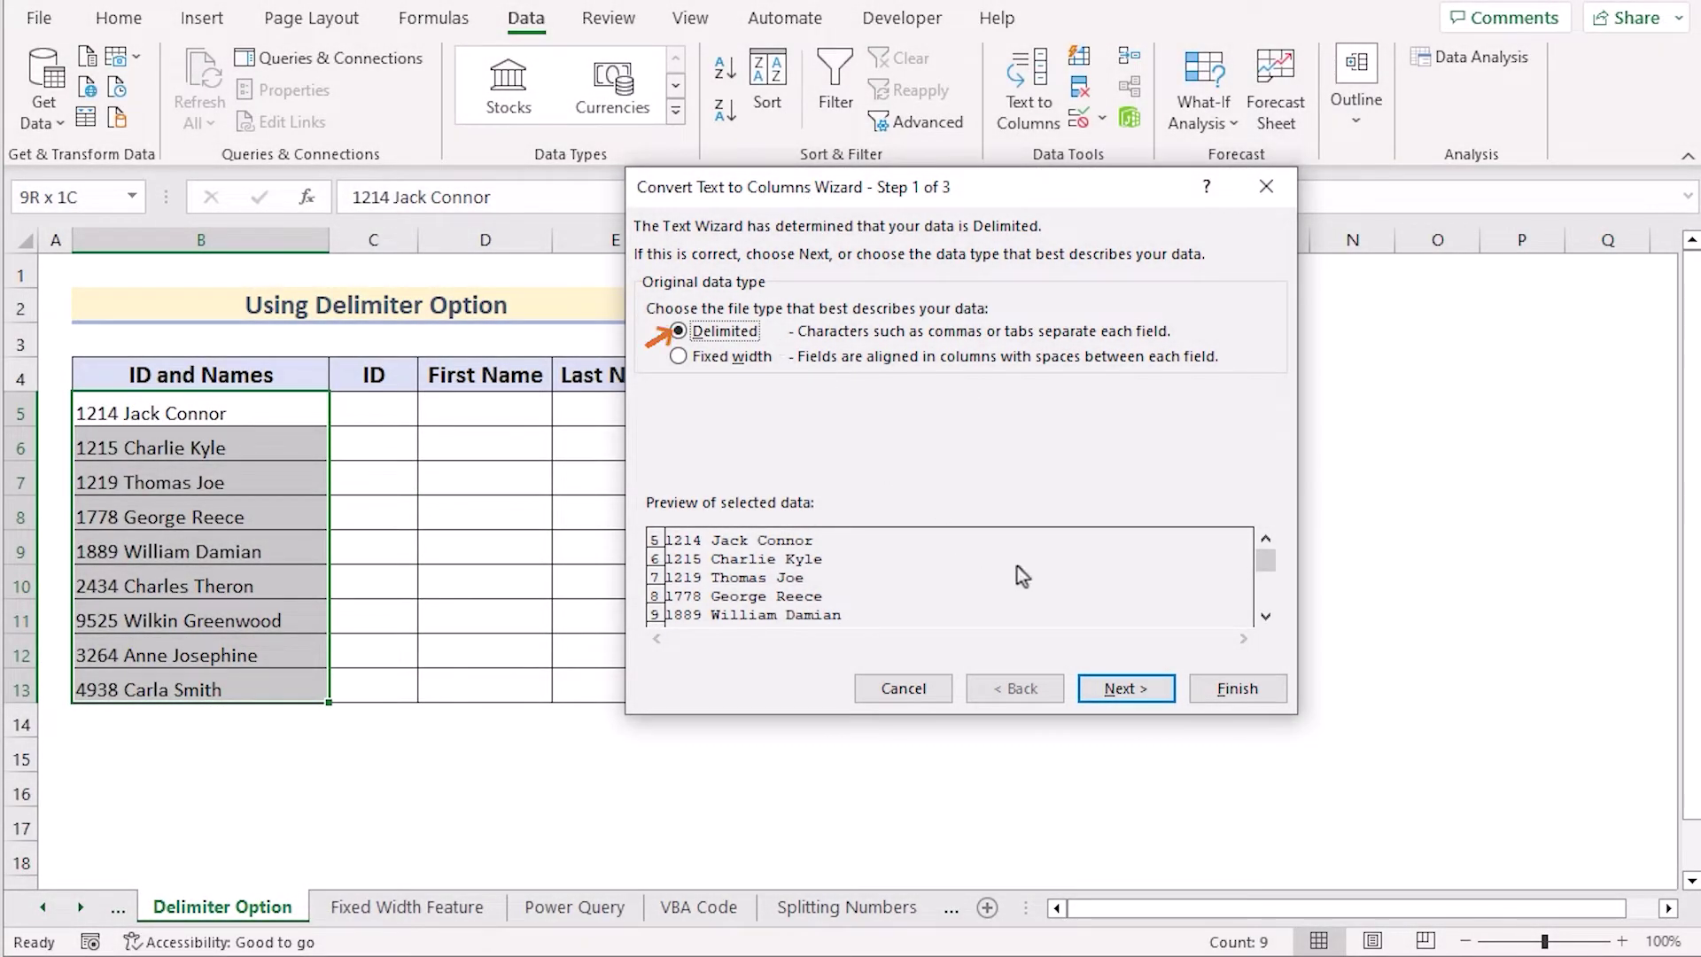
{"action": "left_click", "coordinate": [1158, 690]}
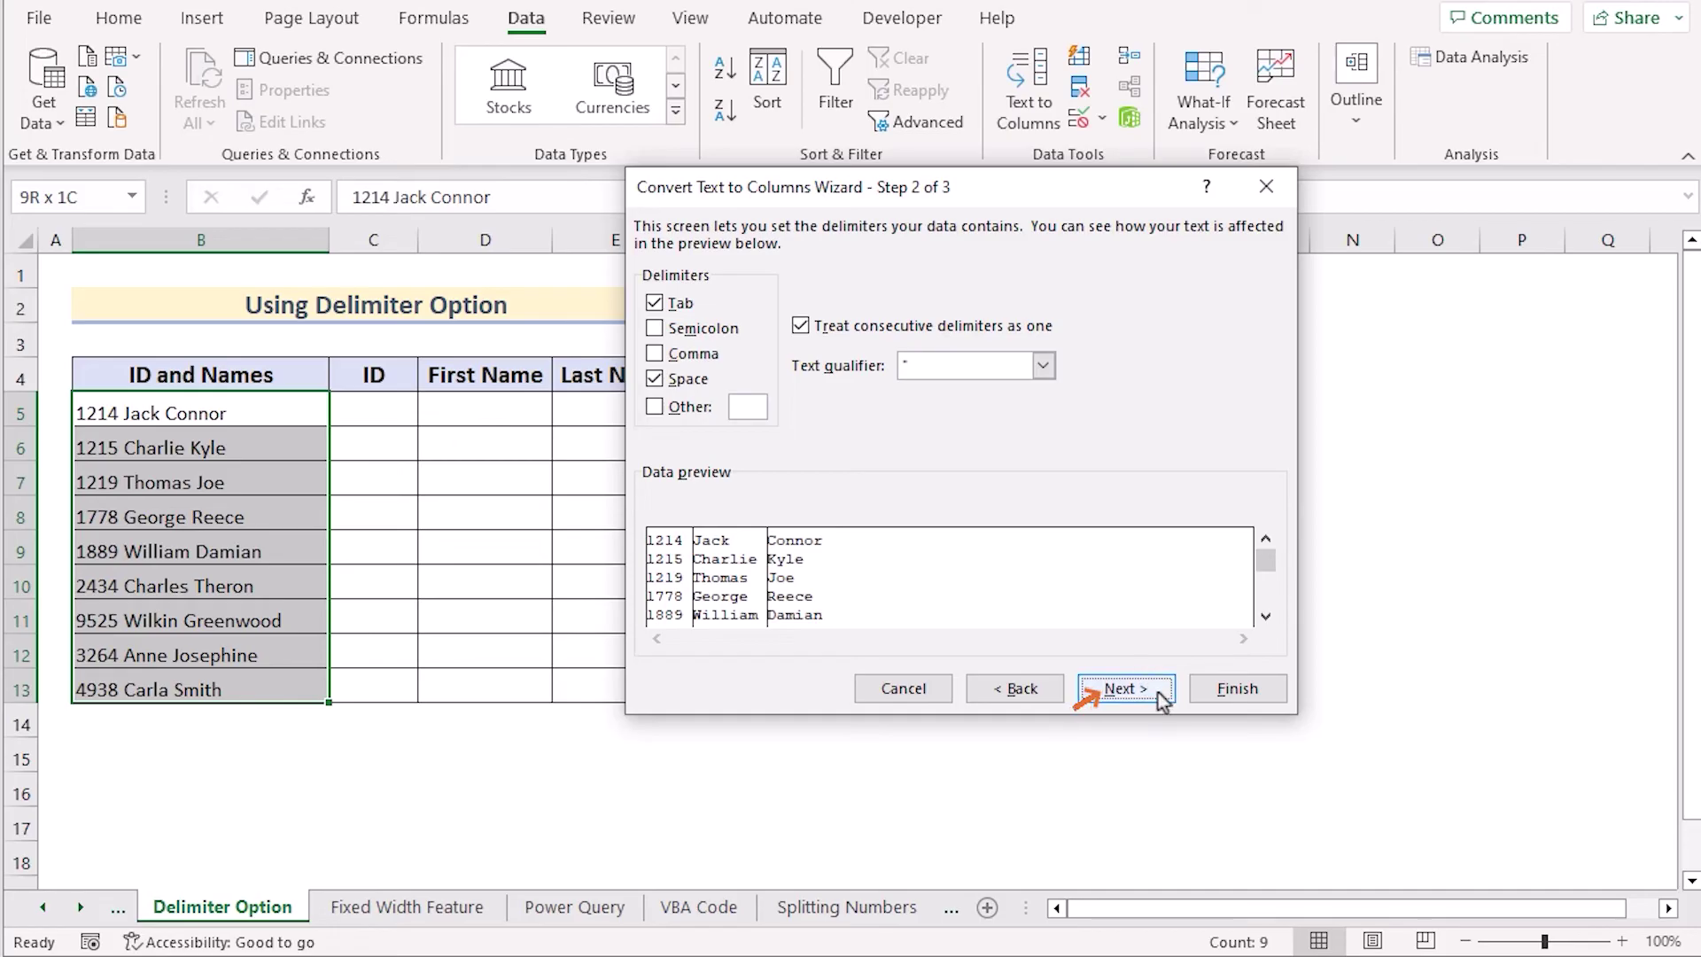
{"action": "left_click", "coordinate": [1159, 696]}
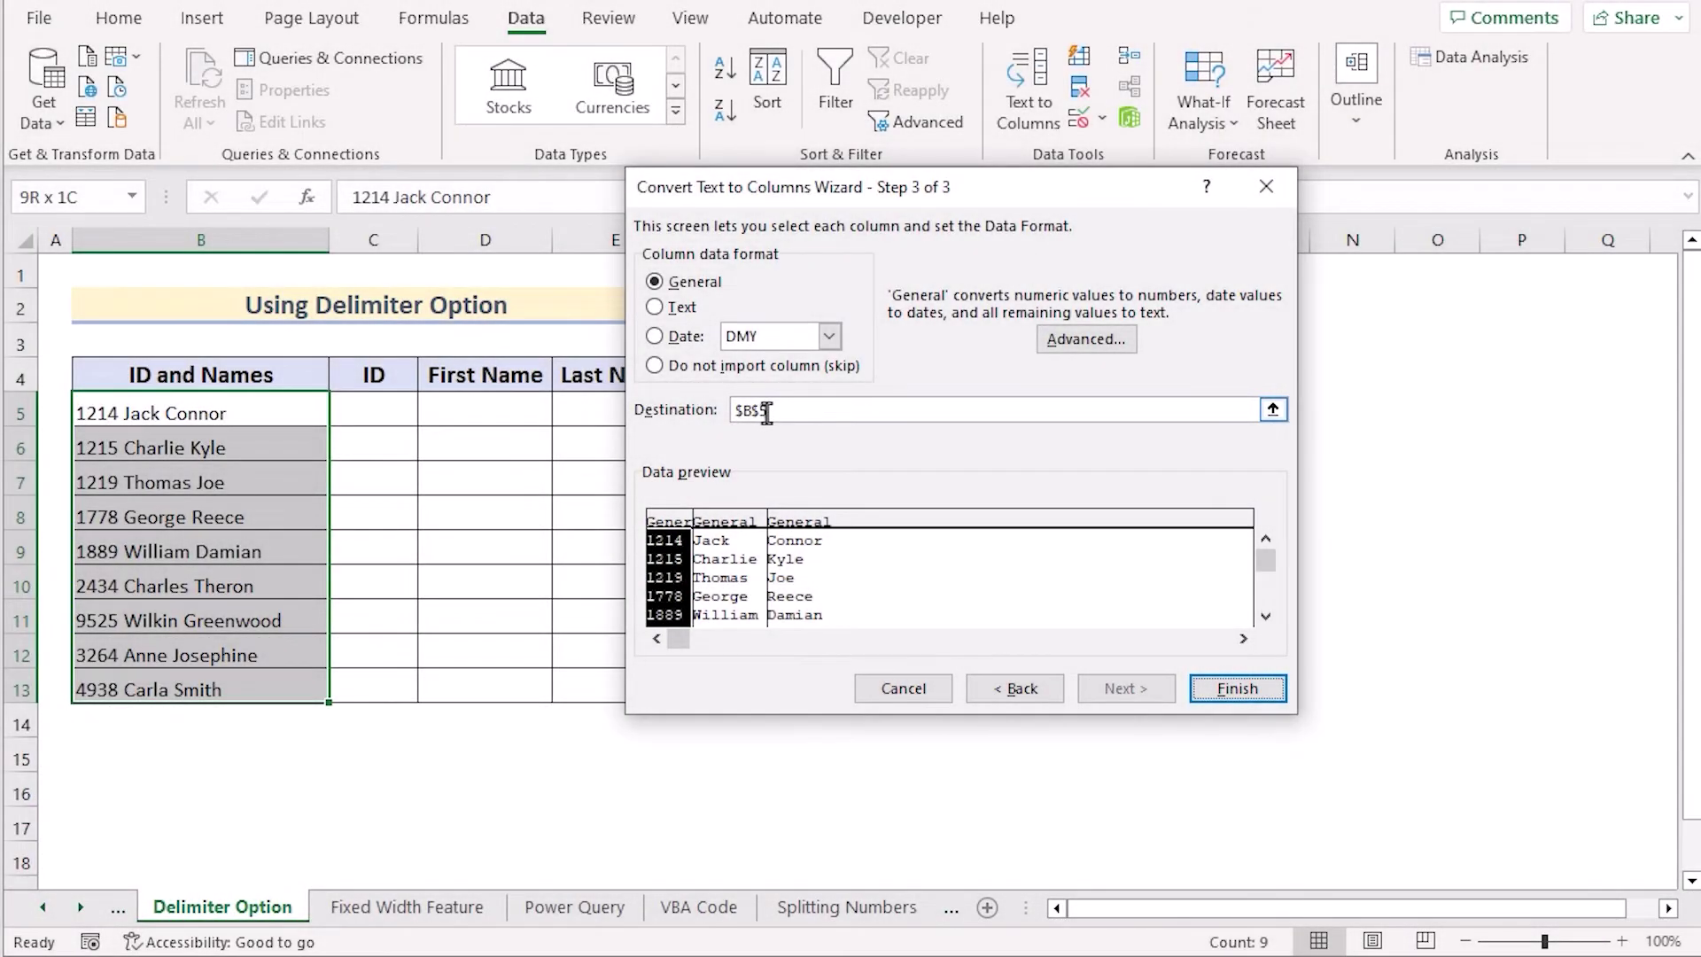
- Set the split's destination to cell C5 and finish the conversion, agreeing to replace the existing data
{"action": "left_click_drag", "start_coordinate": [767, 414], "coordinate": [719, 413]}
{"action": "key", "text": "BackSpace"}
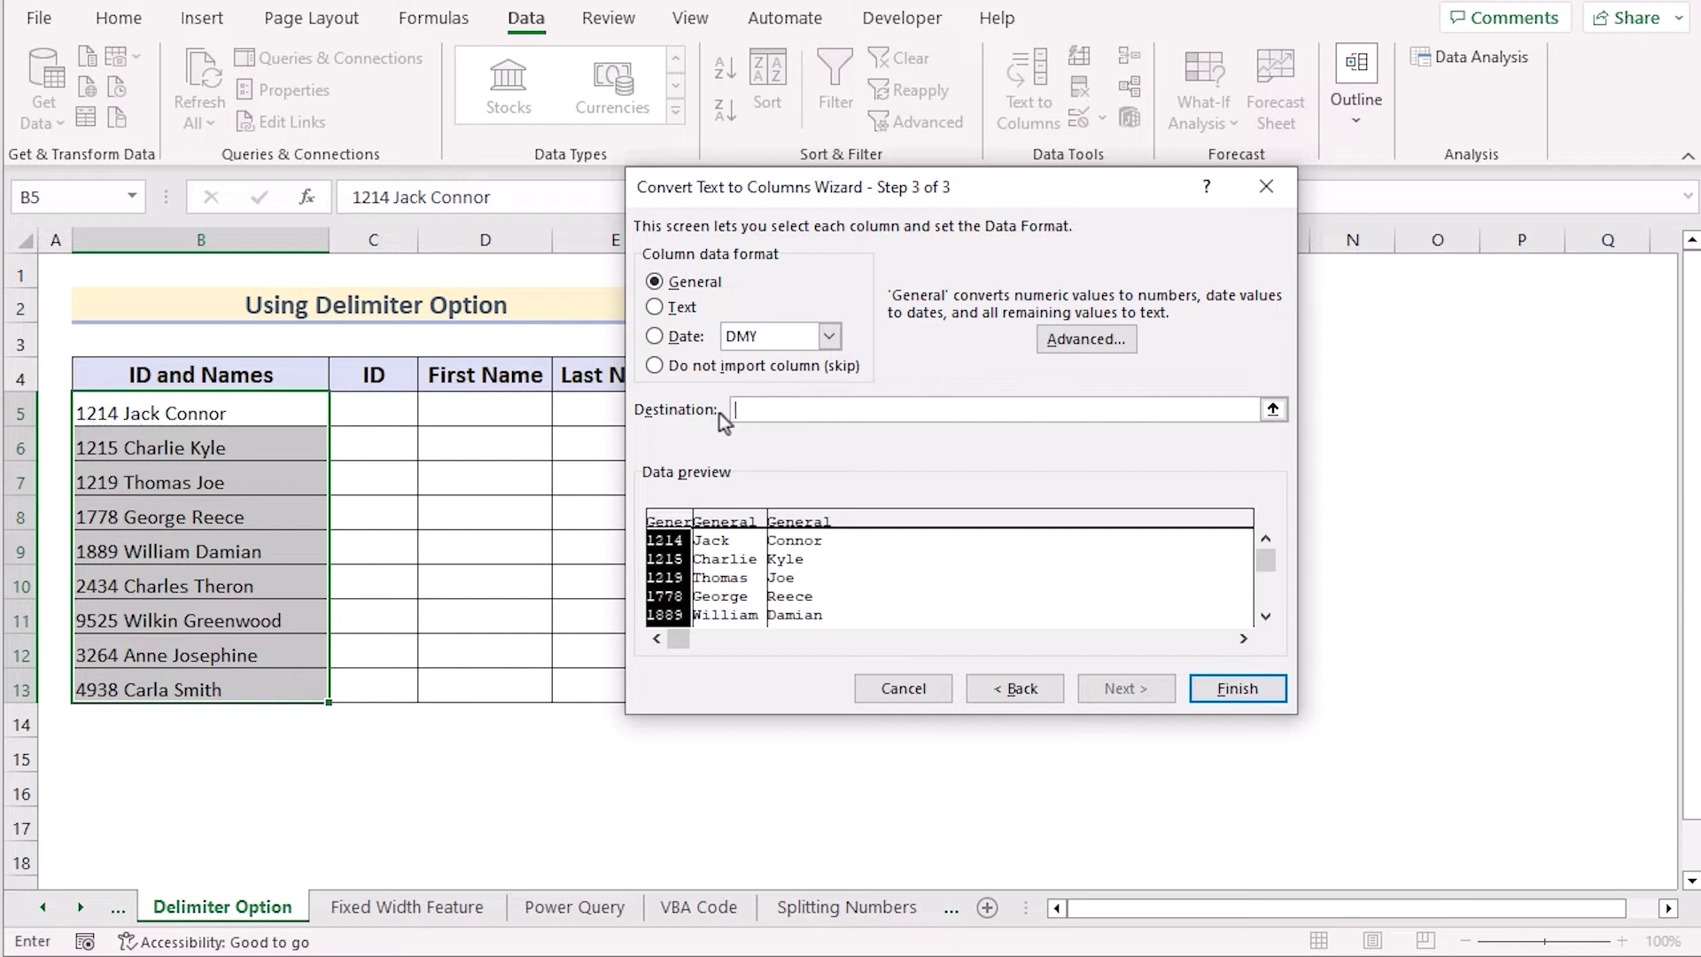
{"action": "left_click", "coordinate": [382, 406]}
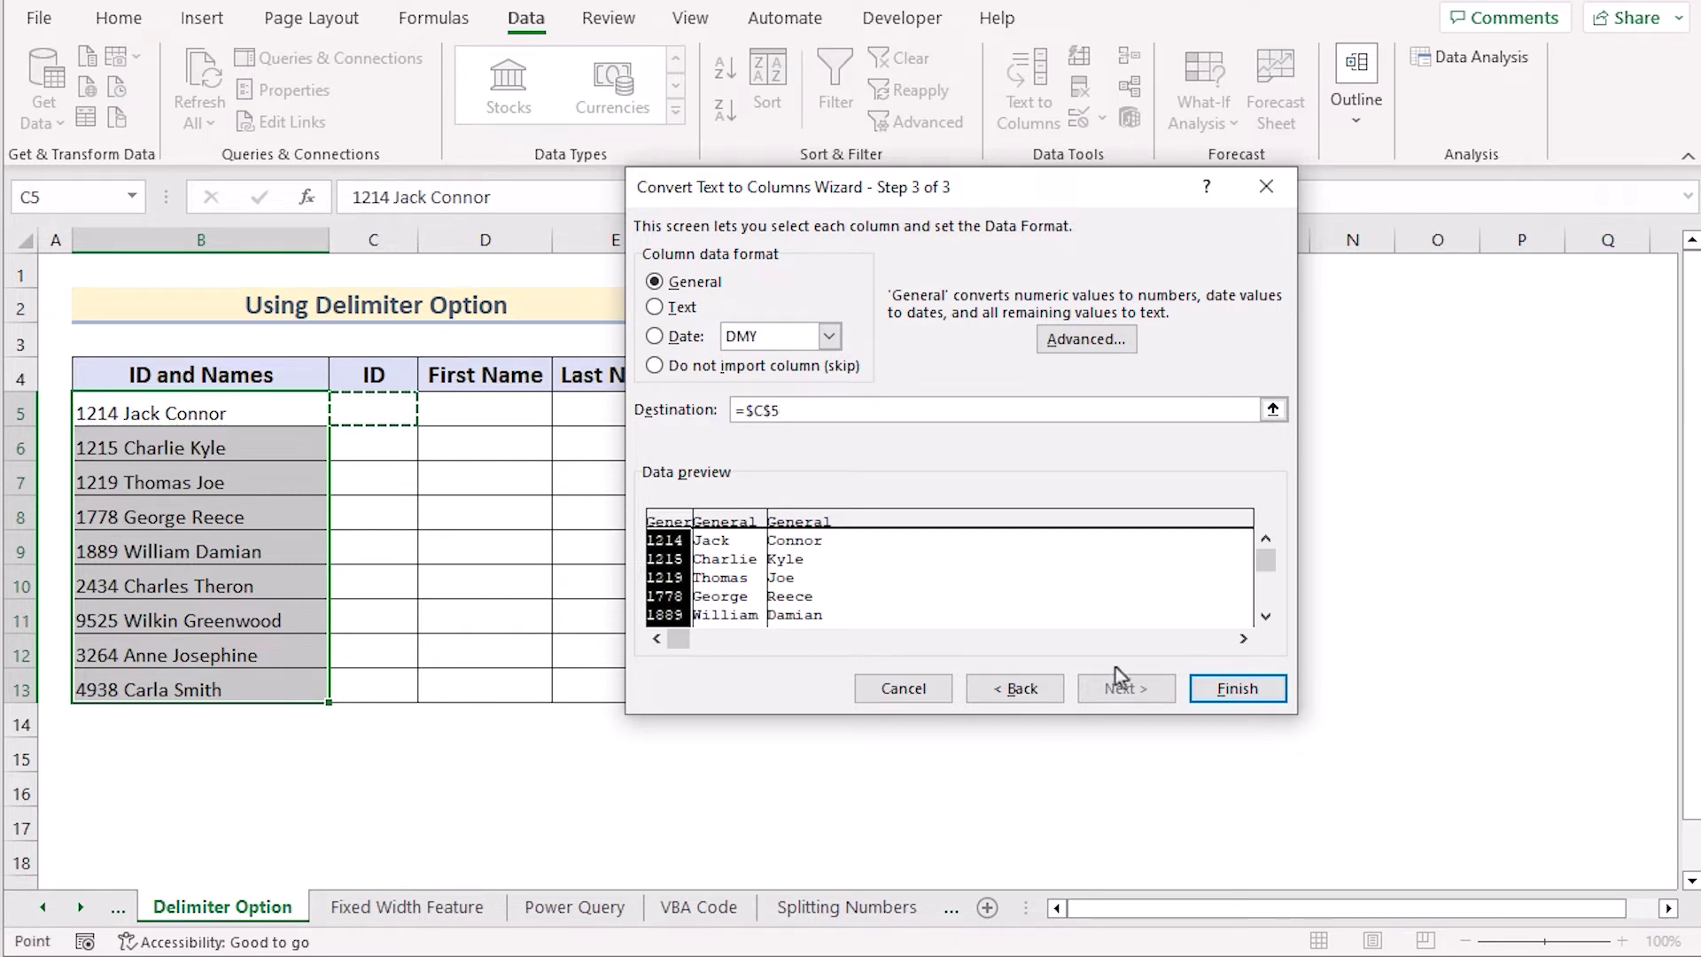
{"action": "left_click", "coordinate": [1272, 695]}
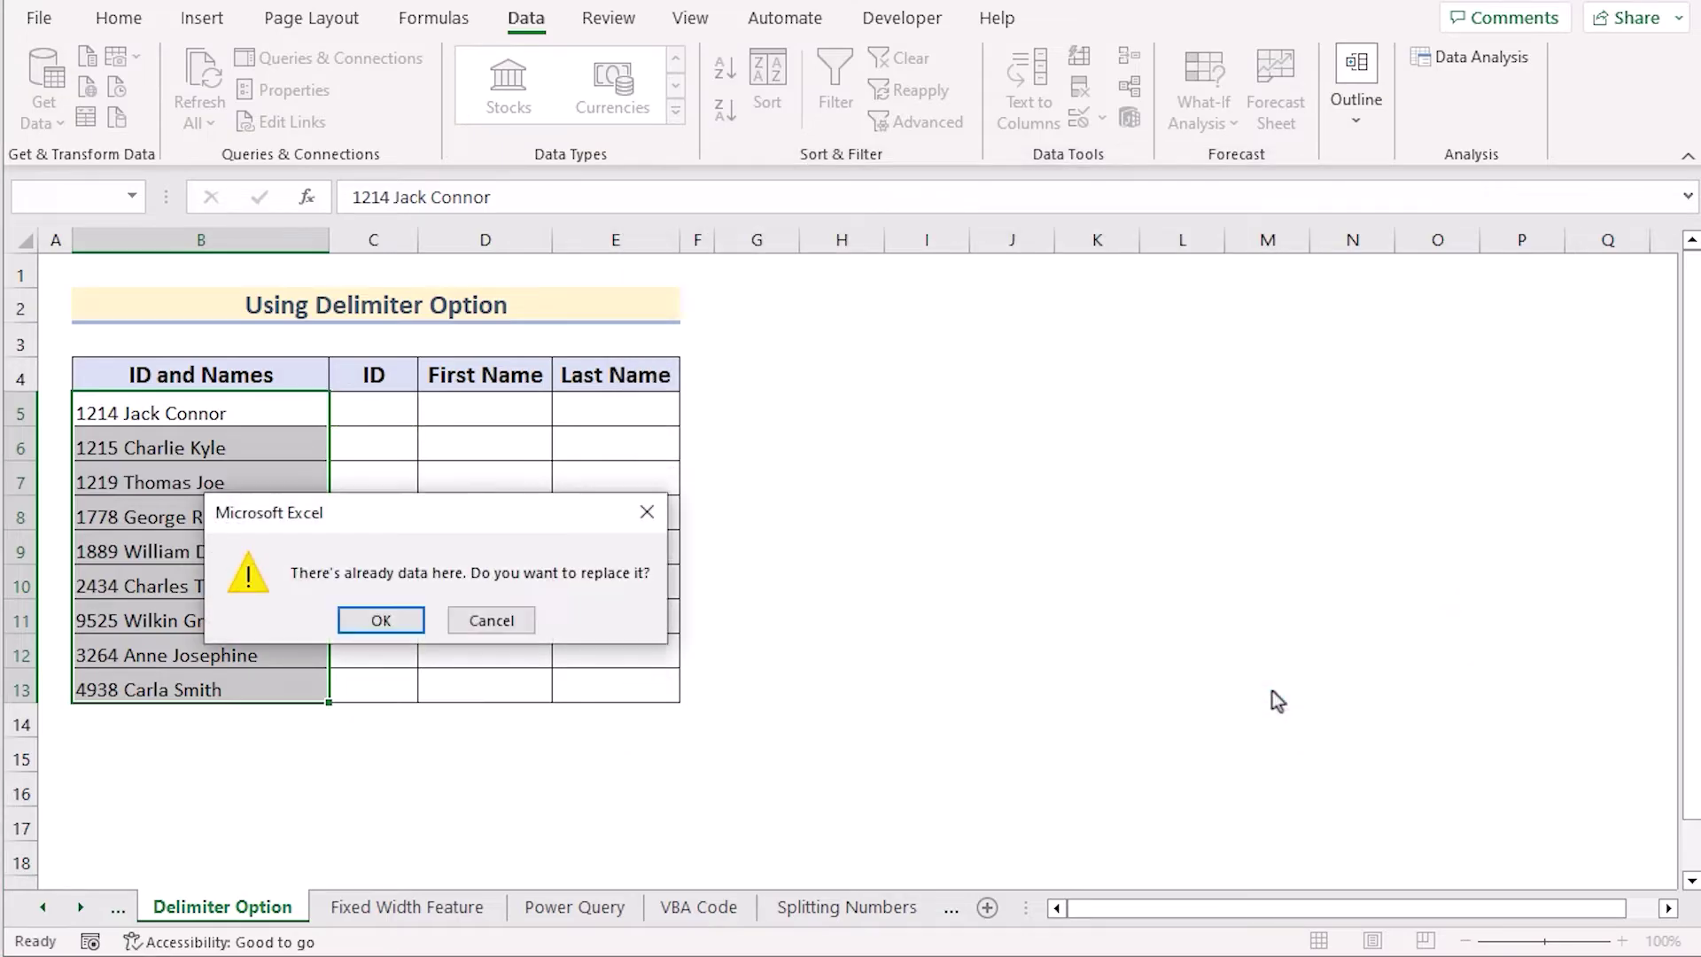
{"action": "left_click", "coordinate": [401, 622]}
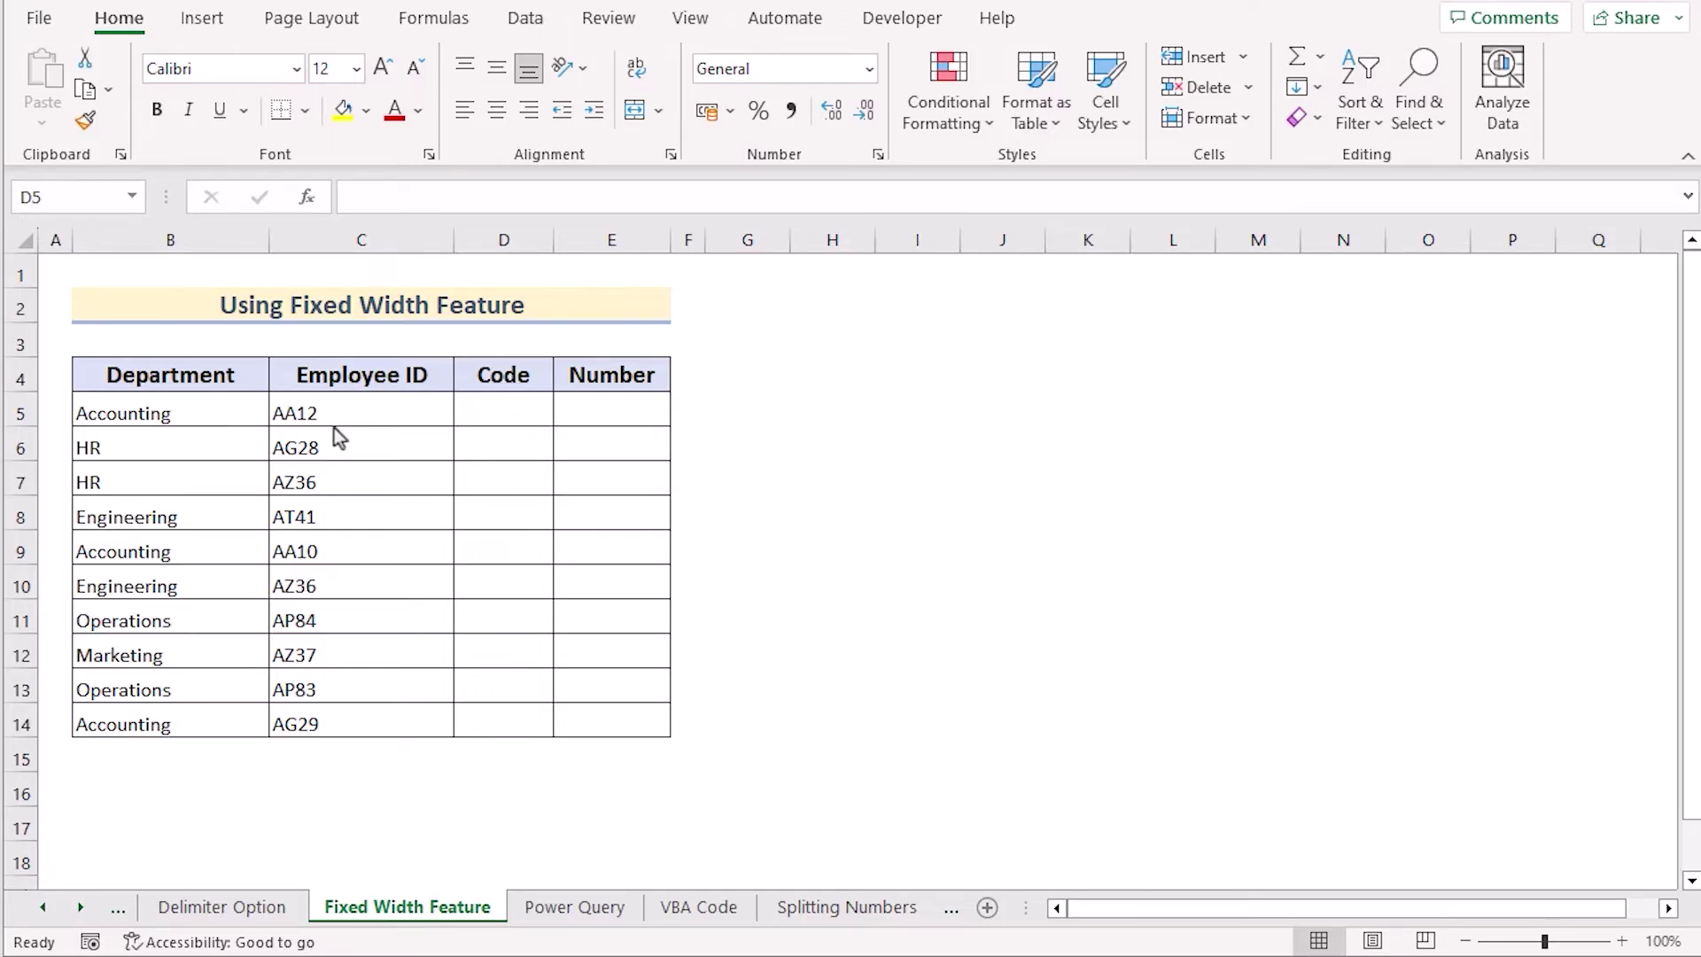
- Start a Fixed width Text to Columns split on C5:C14 of the Fixed Width Feature sheet, with a break after the two letters
{"action": "left_click", "coordinate": [304, 409]}
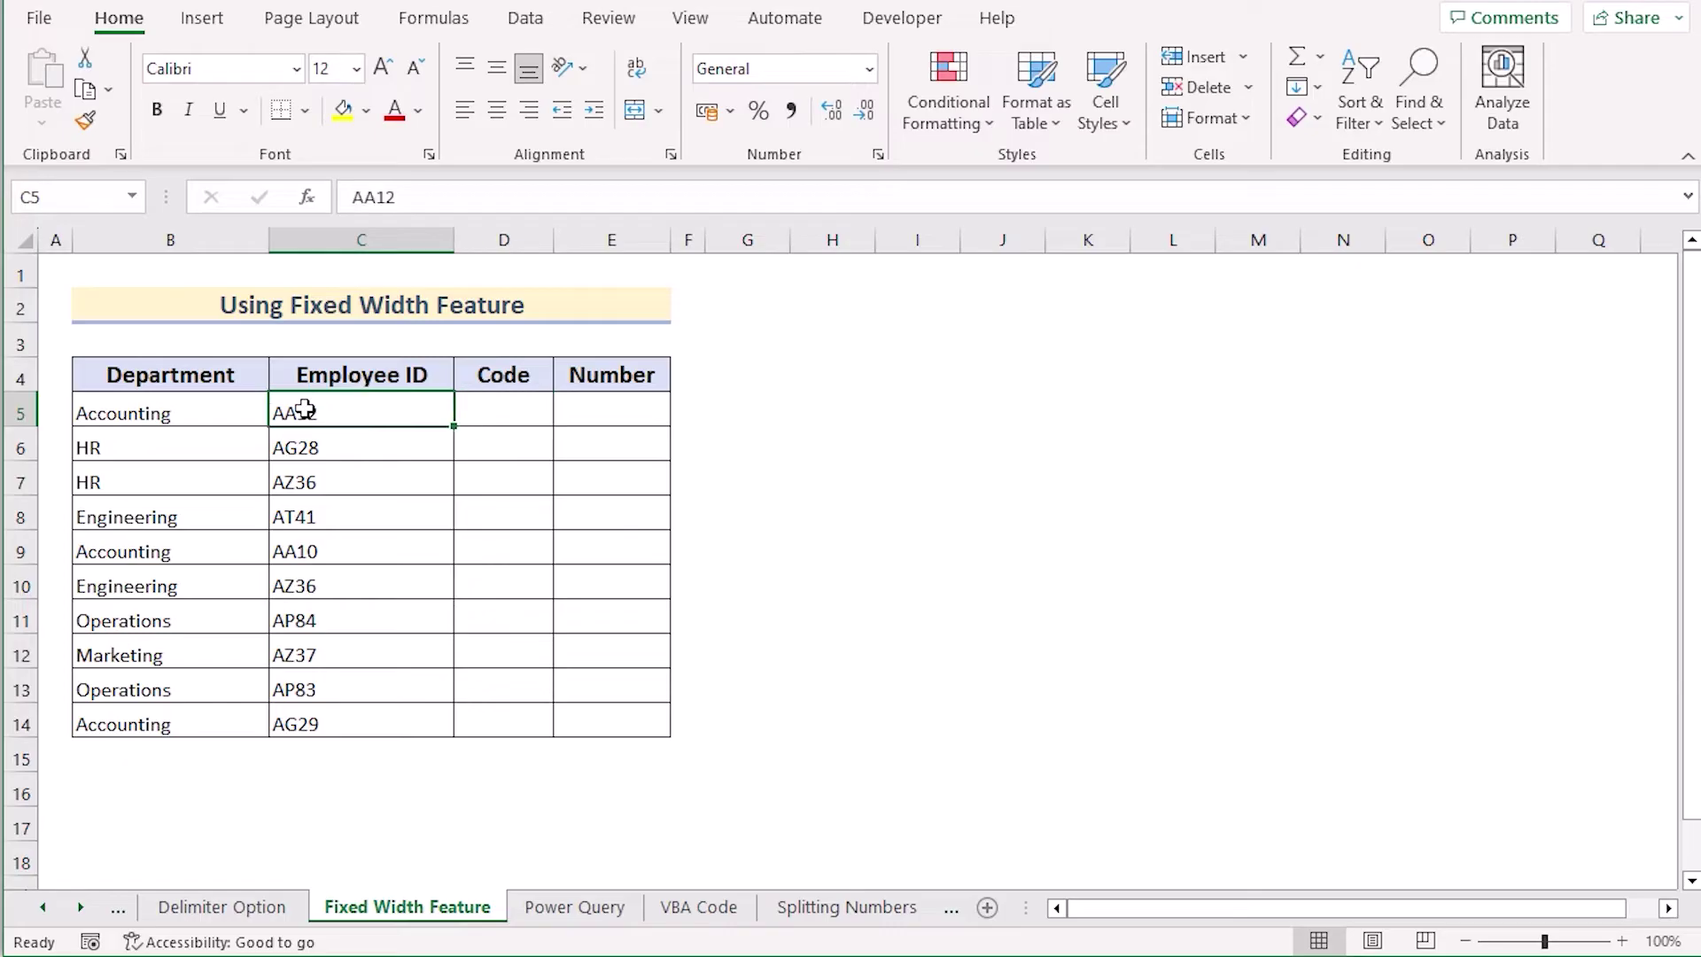
{"action": "left_click", "coordinate": [365, 715], "text": "shift"}
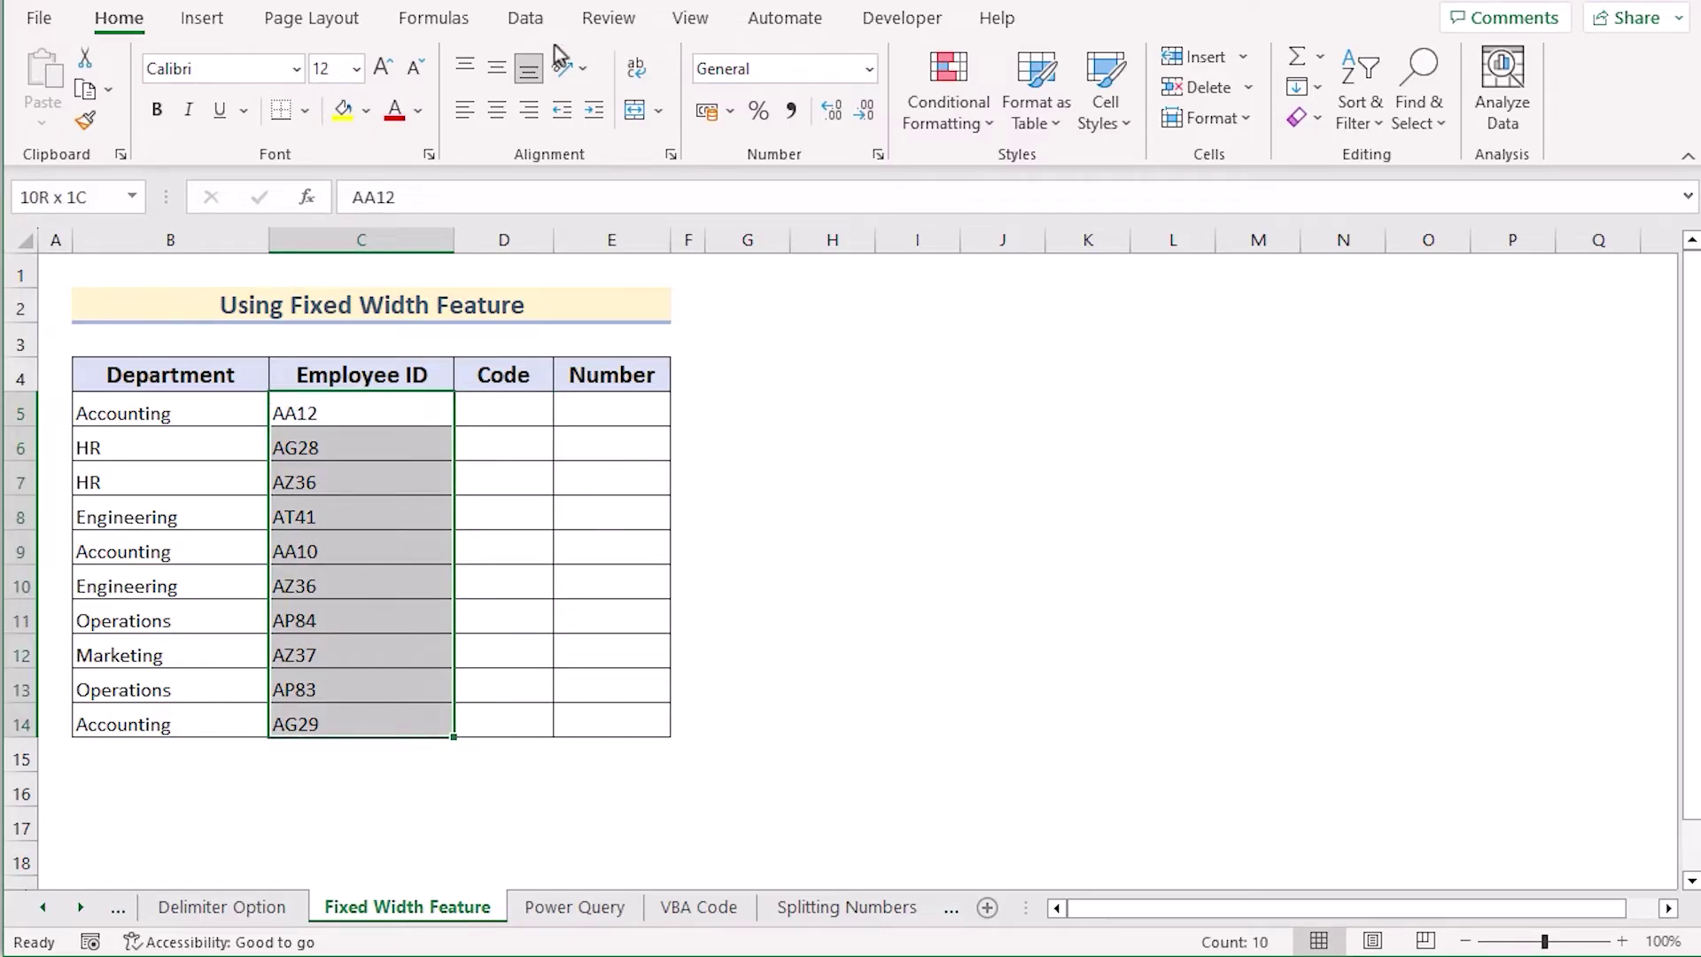
{"action": "left_click", "coordinate": [529, 19]}
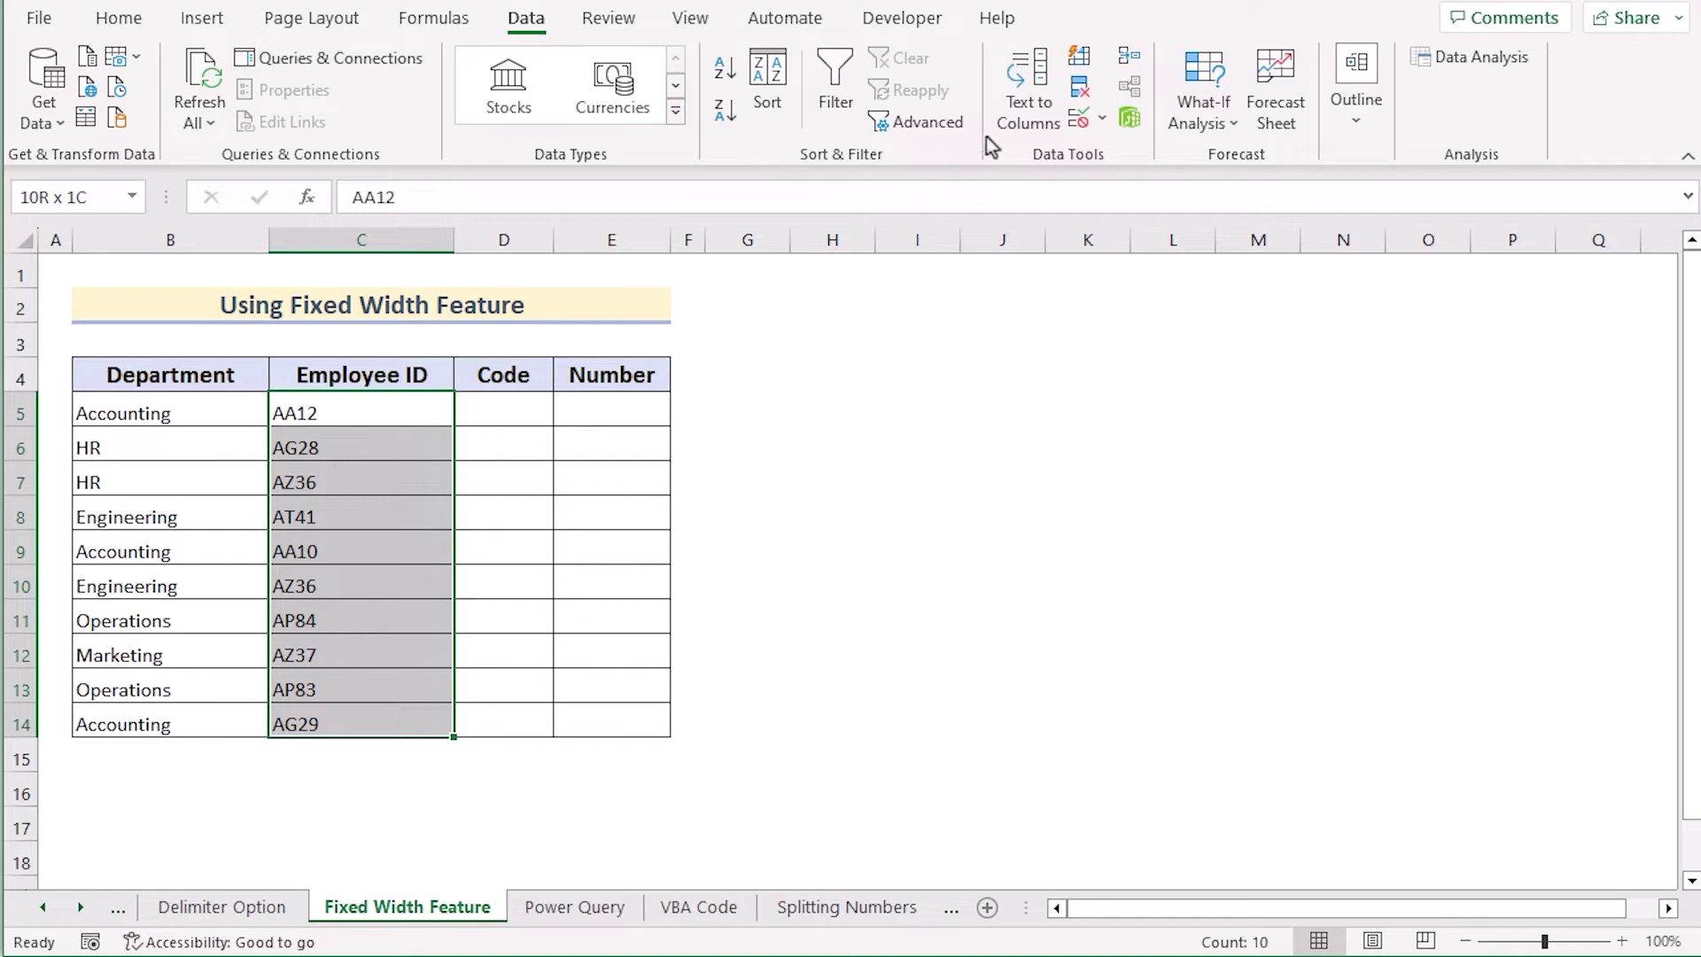
{"action": "left_click", "coordinate": [1012, 133]}
{"action": "left_click_drag", "start_coordinate": [951, 204], "coordinate": [1031, 222]}
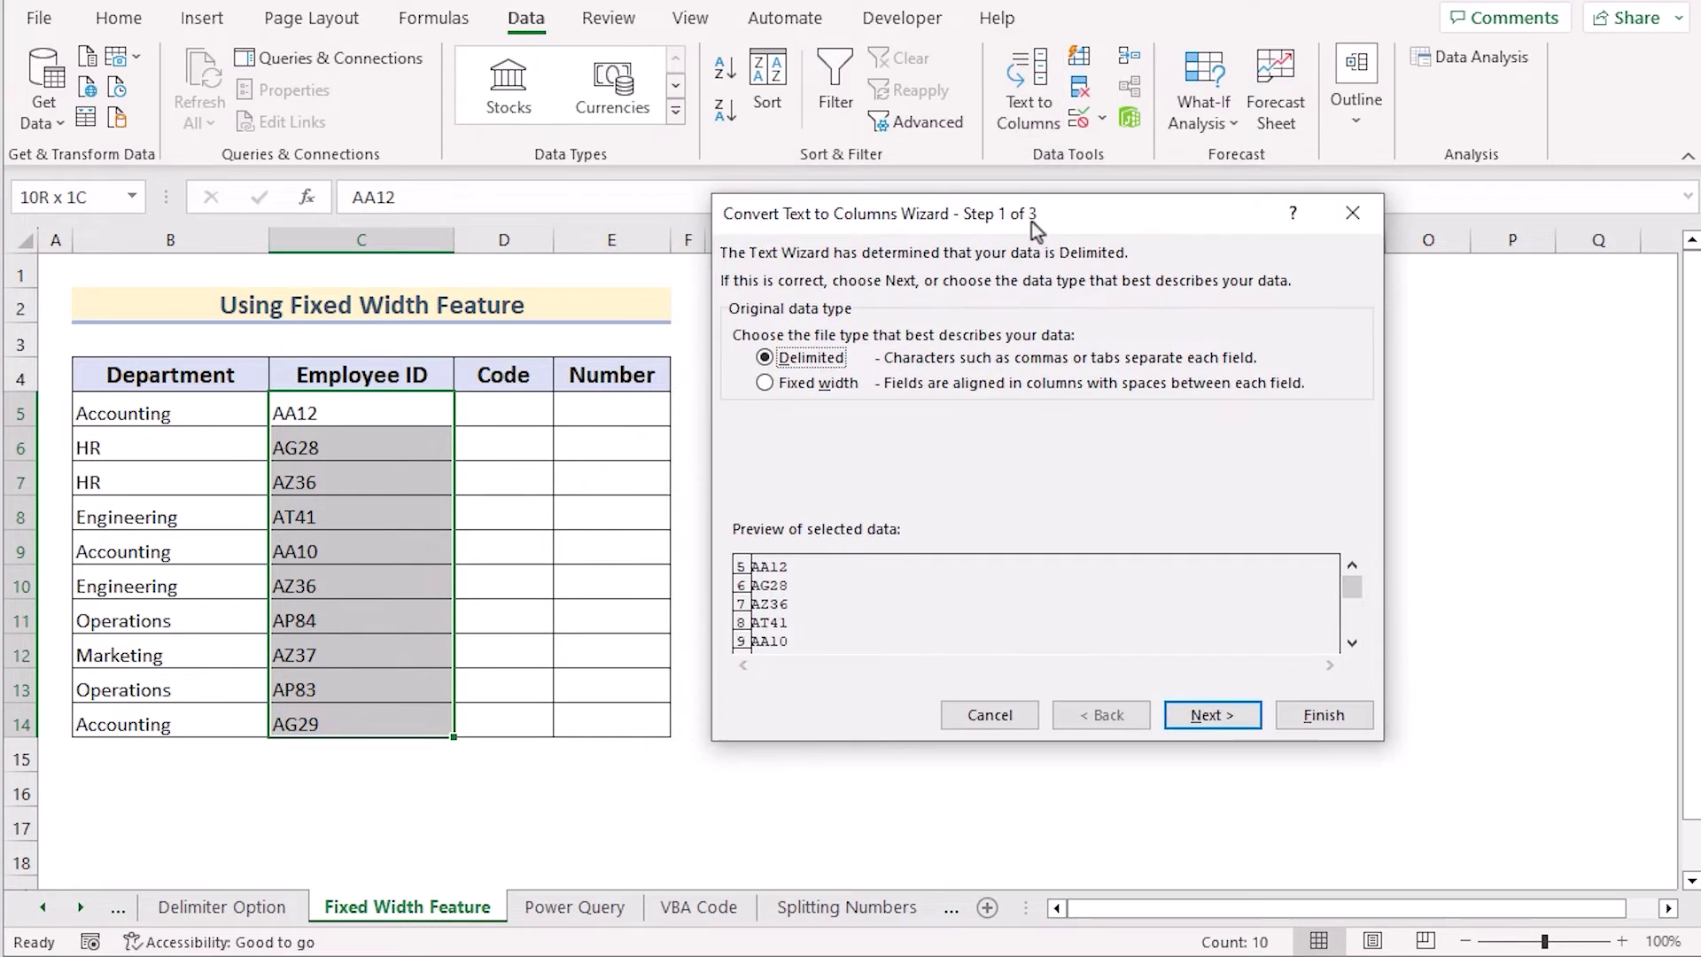
{"action": "left_click", "coordinate": [764, 382]}
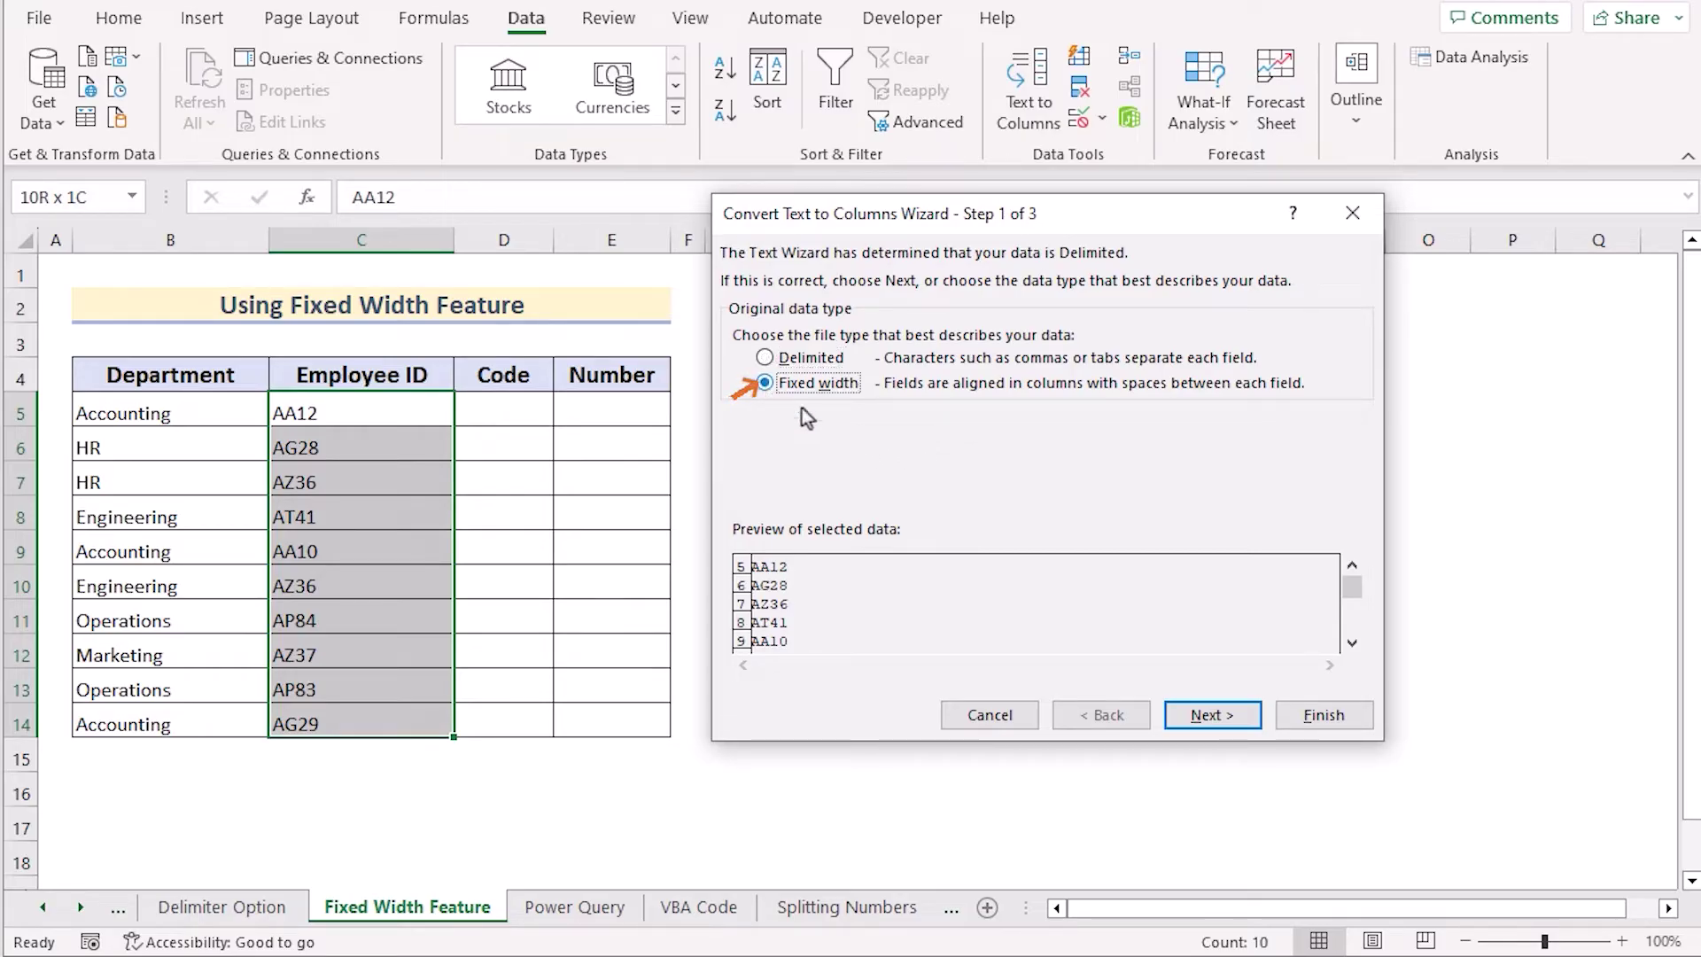
{"action": "left_click", "coordinate": [1247, 723]}
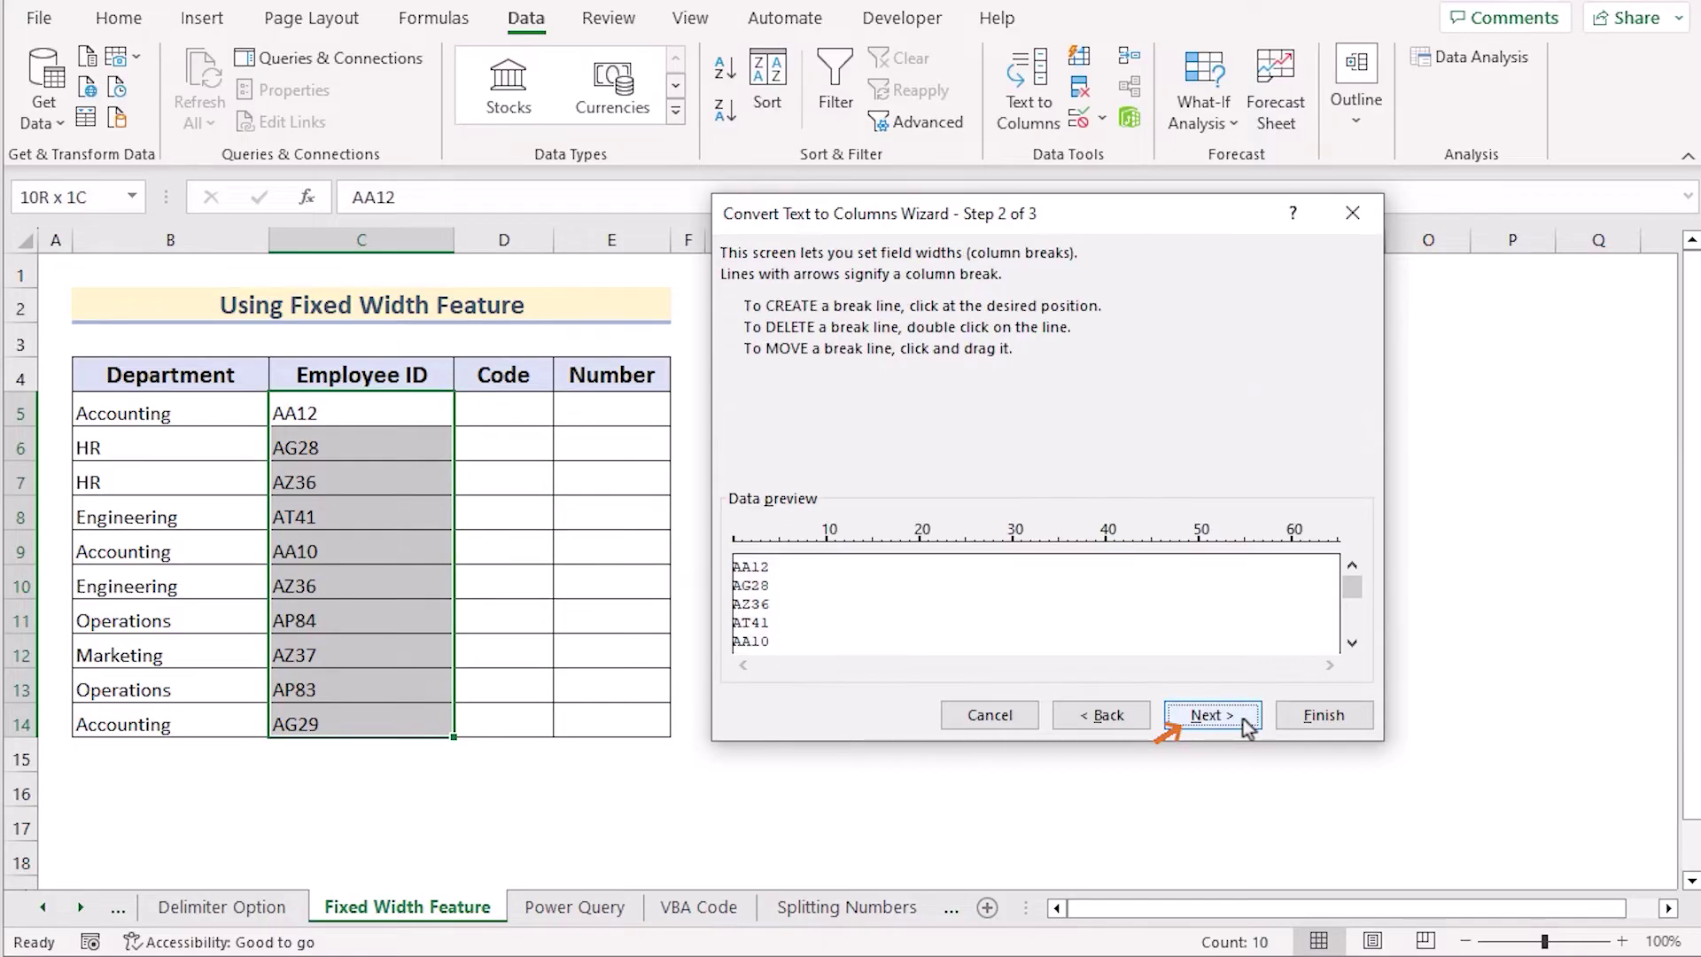
{"action": "left_click", "coordinate": [752, 541]}
{"action": "left_click", "coordinate": [1249, 715]}
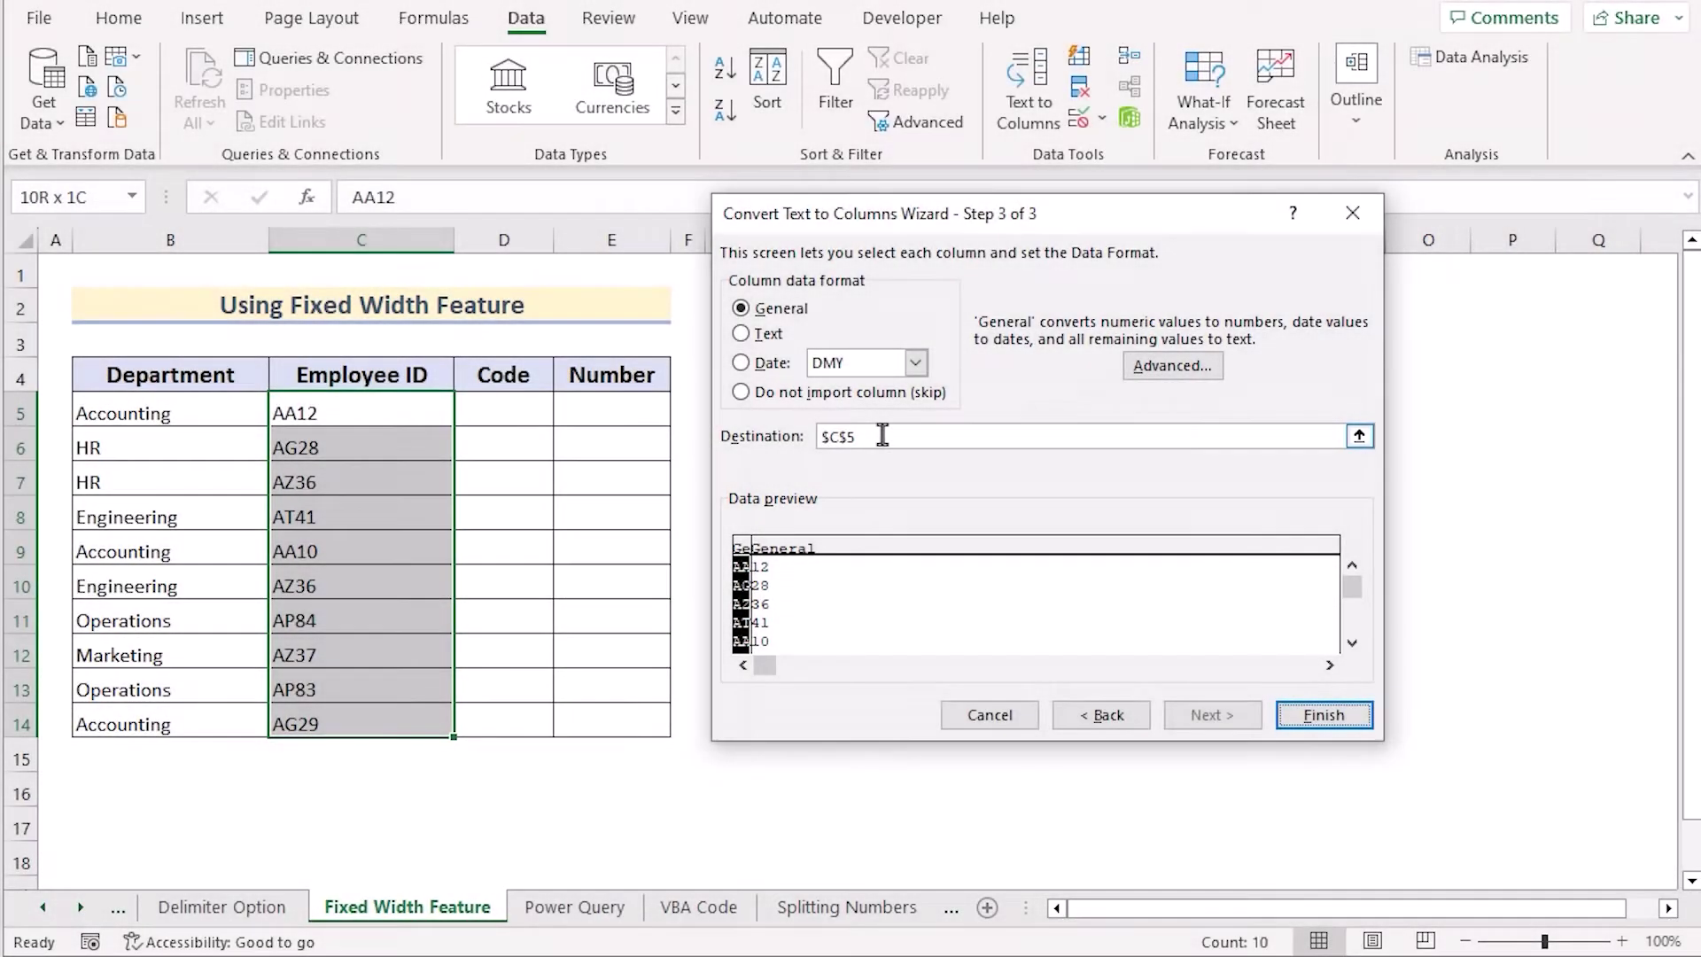
- Set the fixed-width split's destination to cell D5 and finish it, agreeing to replace the existing data
{"action": "left_click", "coordinate": [882, 434]}
{"action": "left_click_drag", "start_coordinate": [857, 435], "coordinate": [814, 452]}
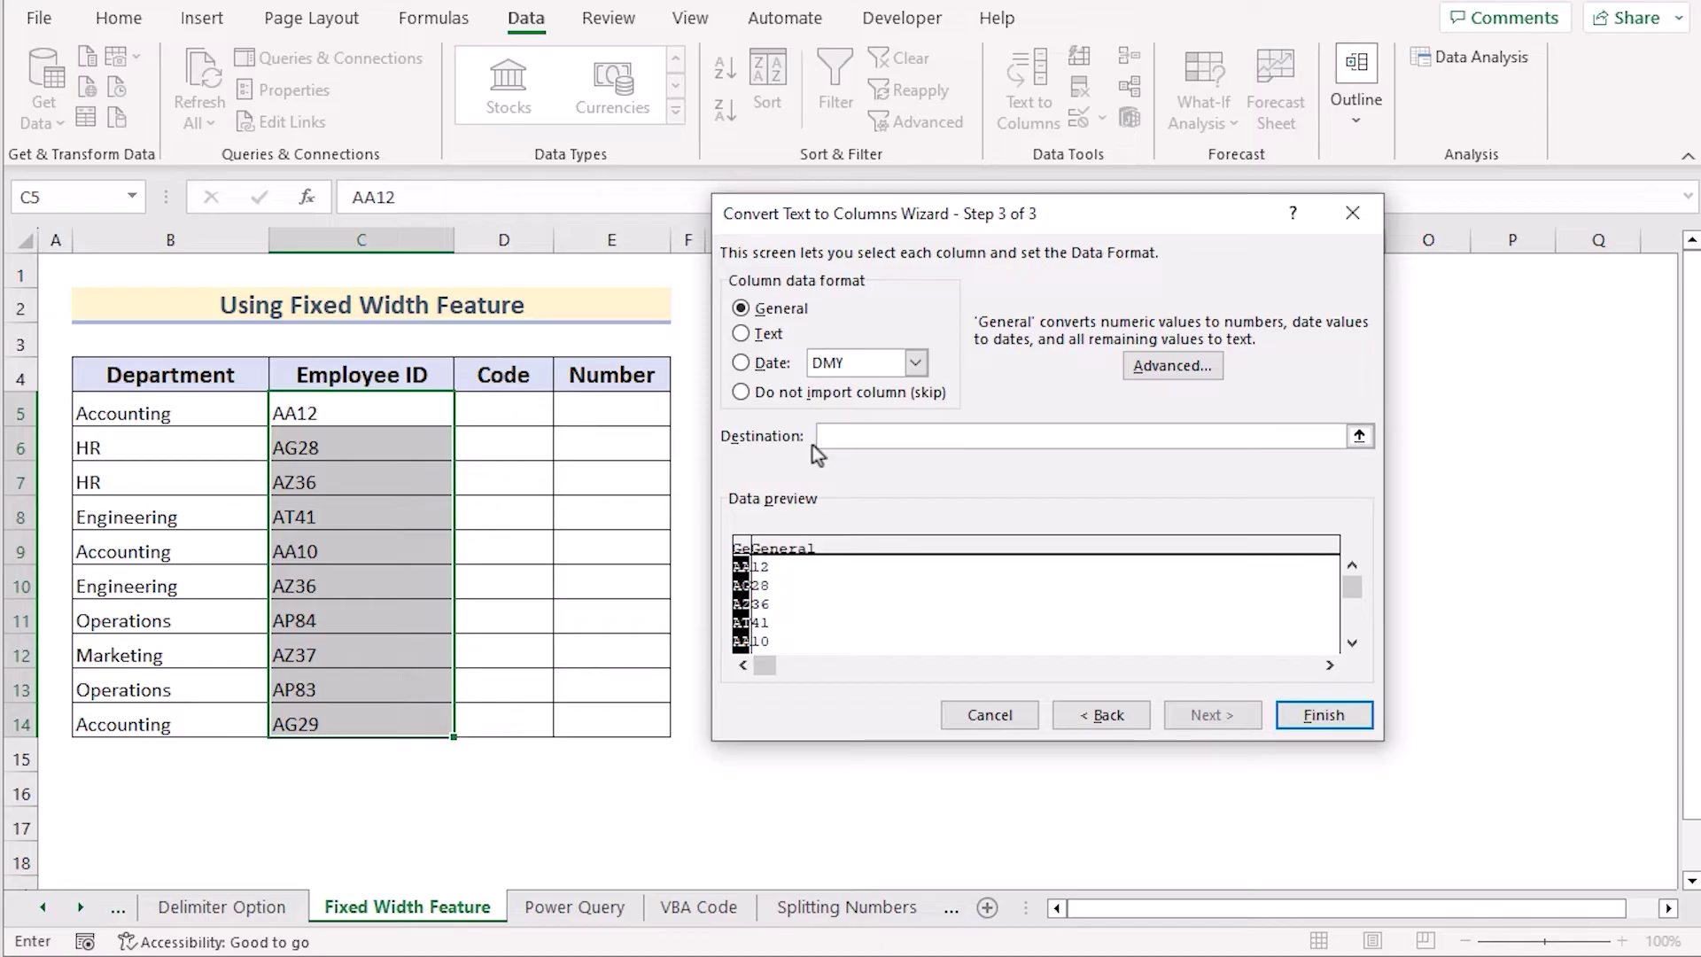
{"action": "left_click", "coordinate": [502, 417]}
{"action": "left_click", "coordinate": [1343, 723]}
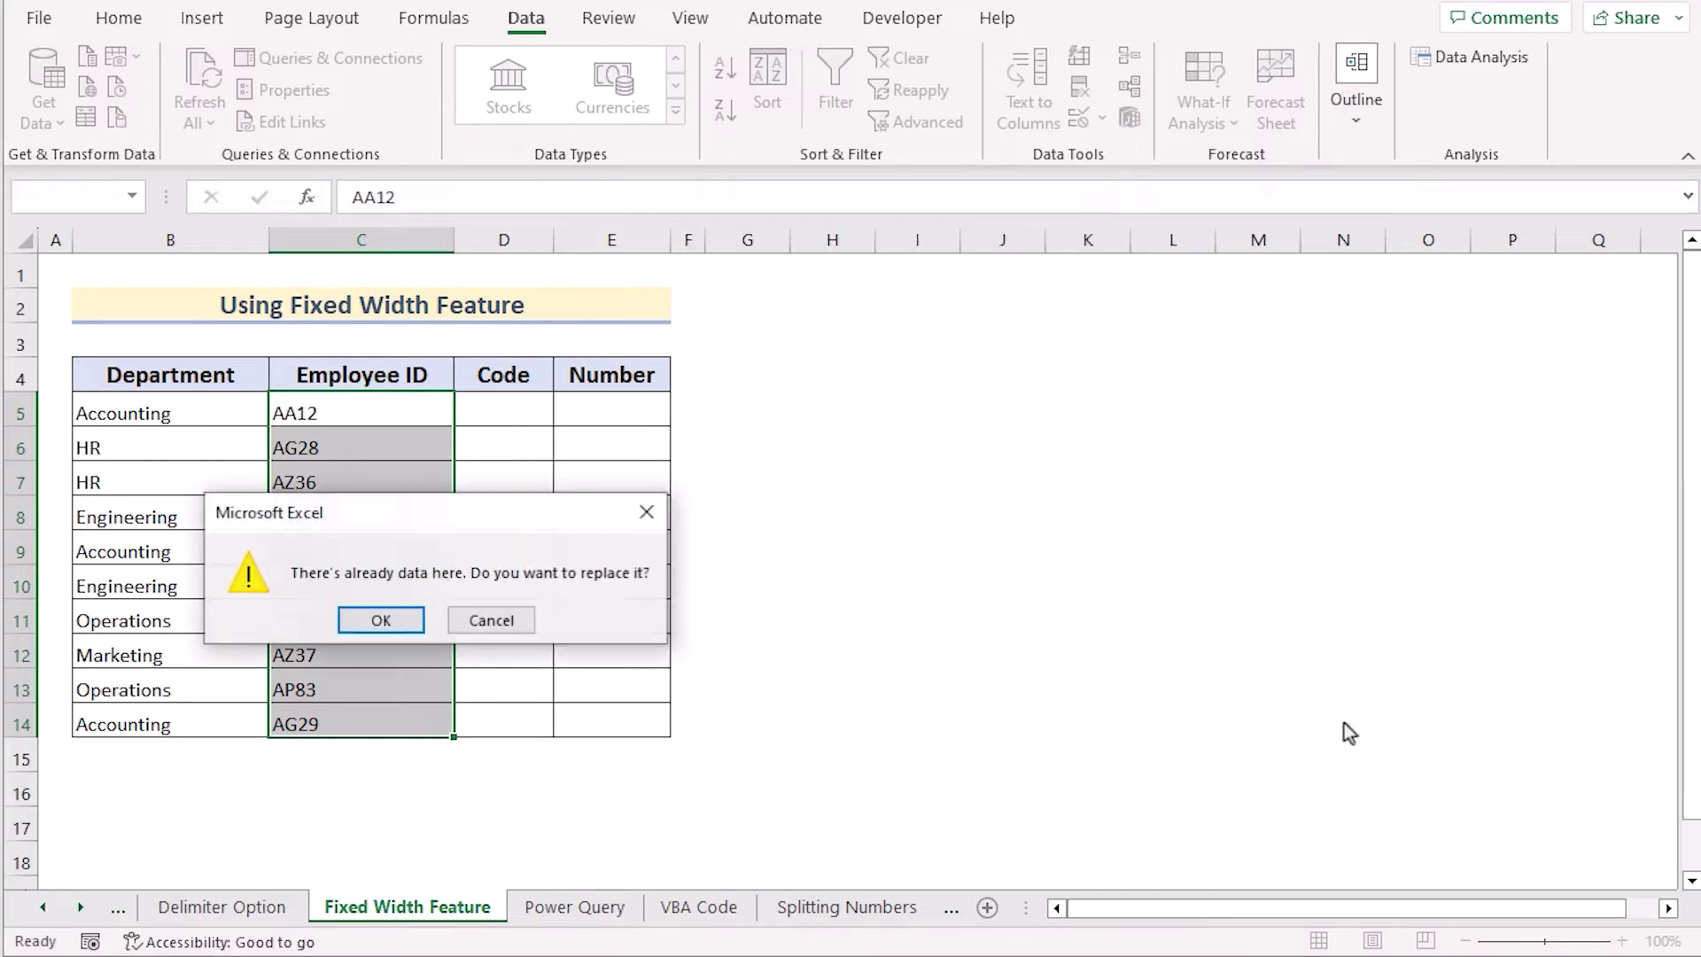
{"action": "left_click", "coordinate": [412, 624]}
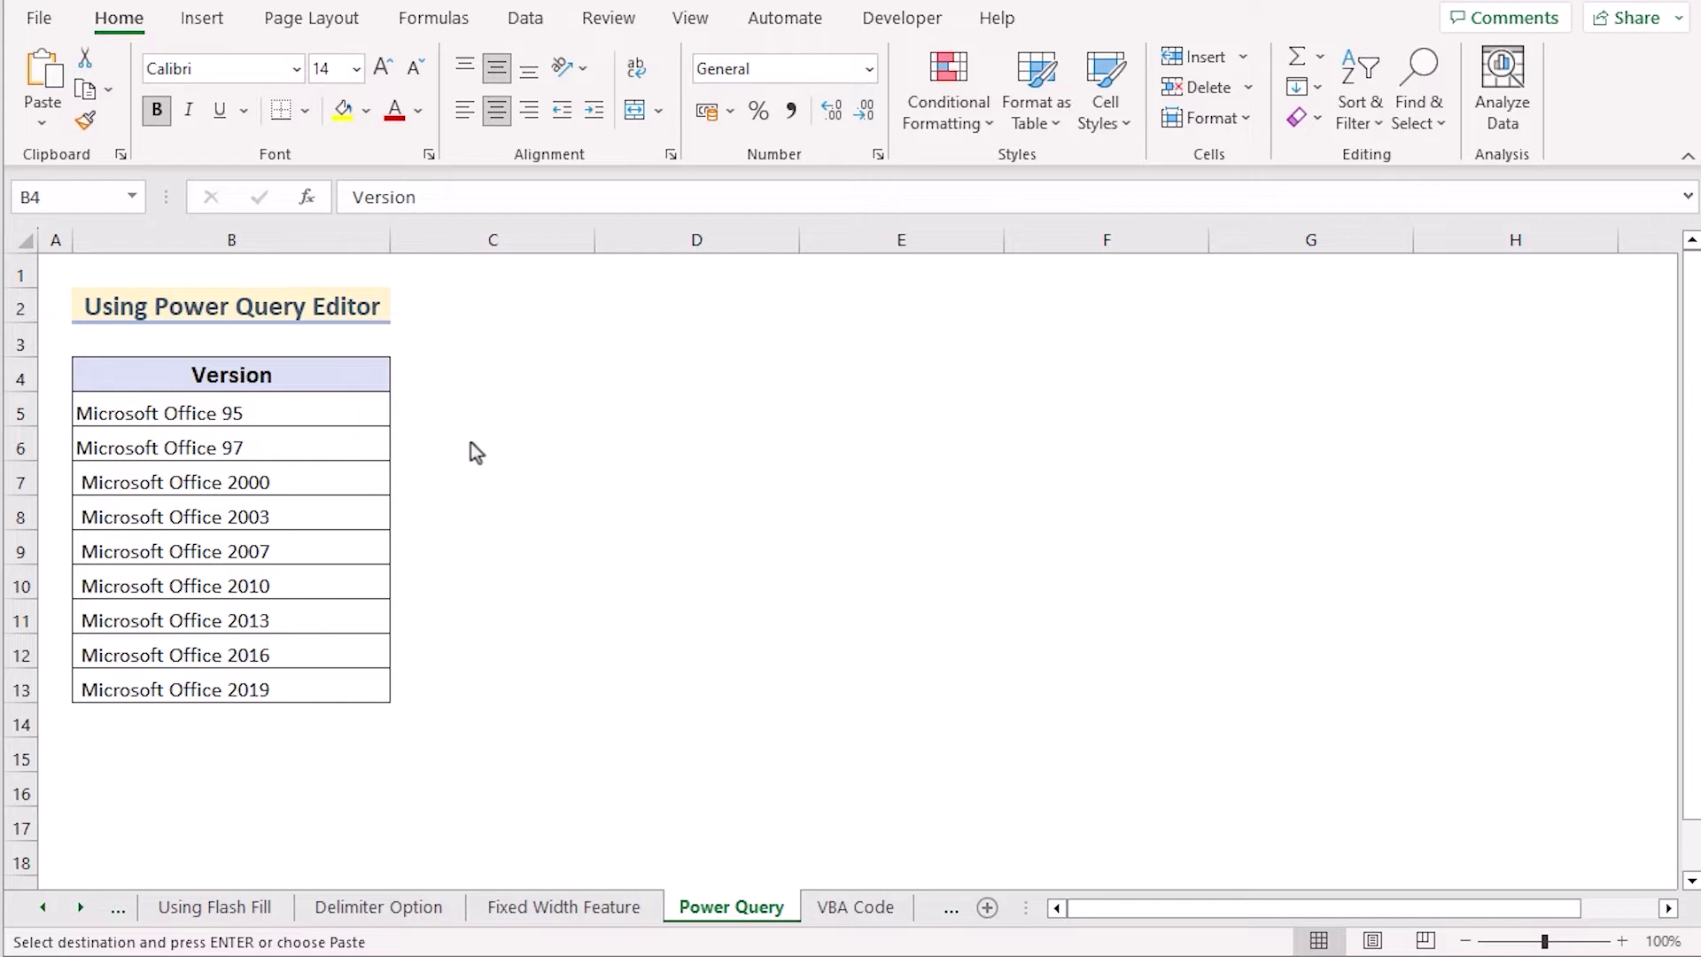
- Load the Version range B4:B13 of the Power Query sheet into the Power Query Editor as a table with headers
{"action": "left_click", "coordinate": [285, 375]}
{"action": "key", "text": "ctrl+v"}
{"action": "left_click_drag", "start_coordinate": [285, 680], "coordinate": [284, 677]}
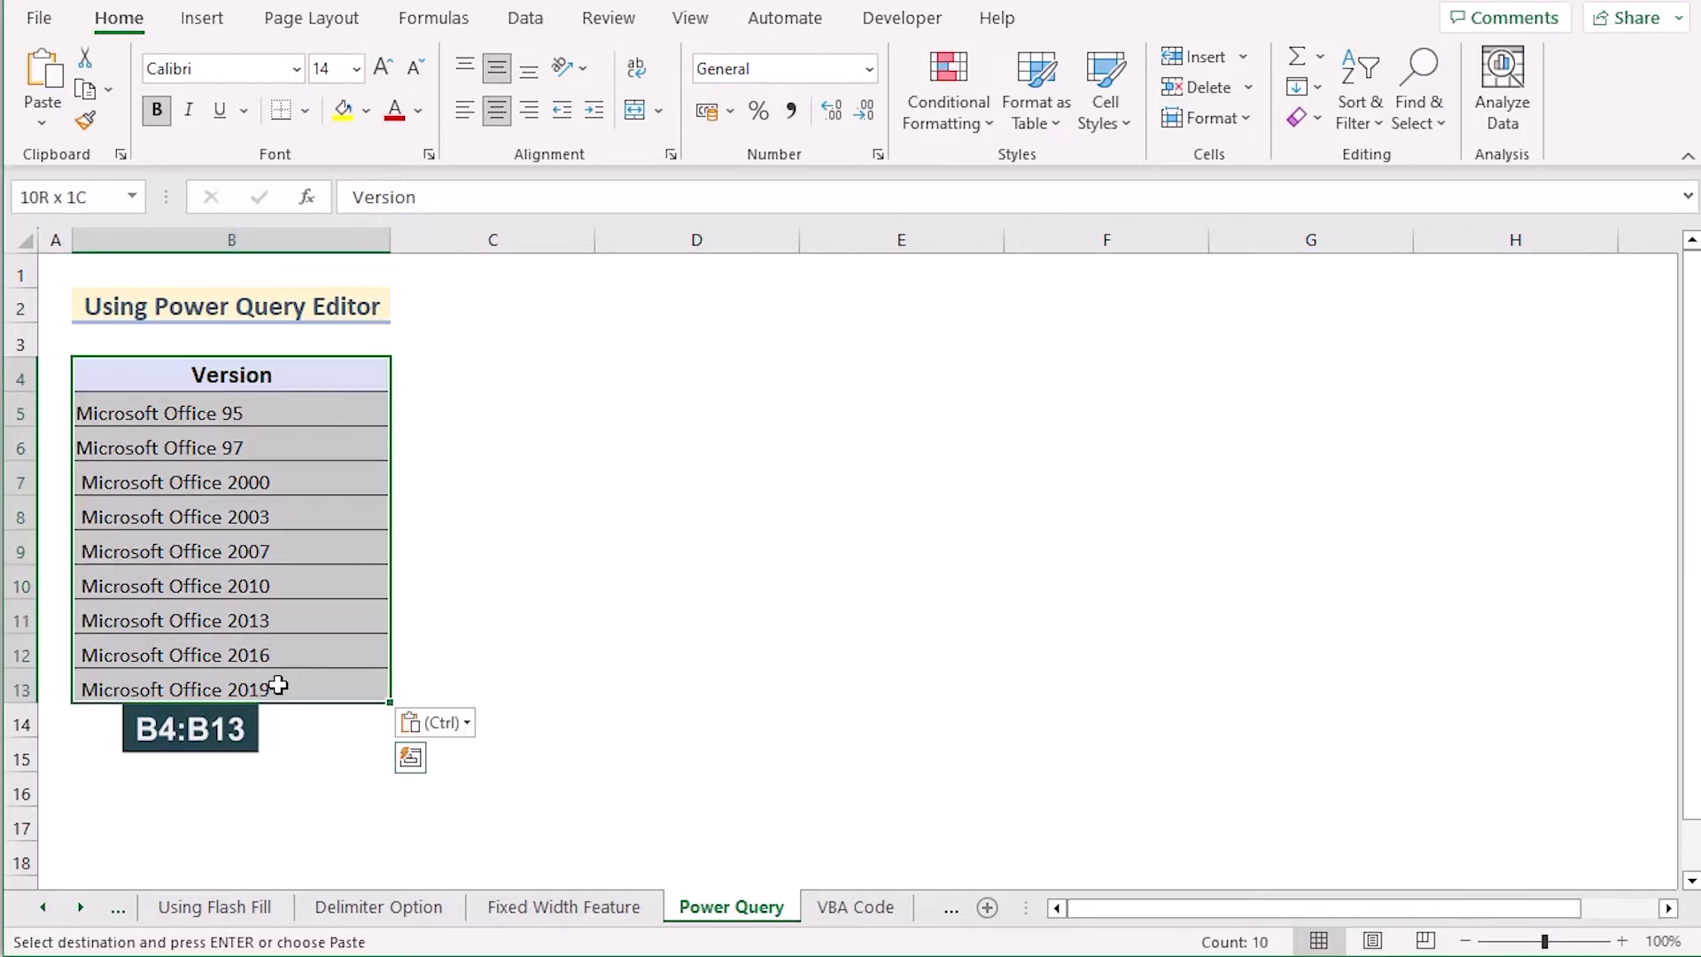
{"action": "left_click", "coordinate": [537, 21]}
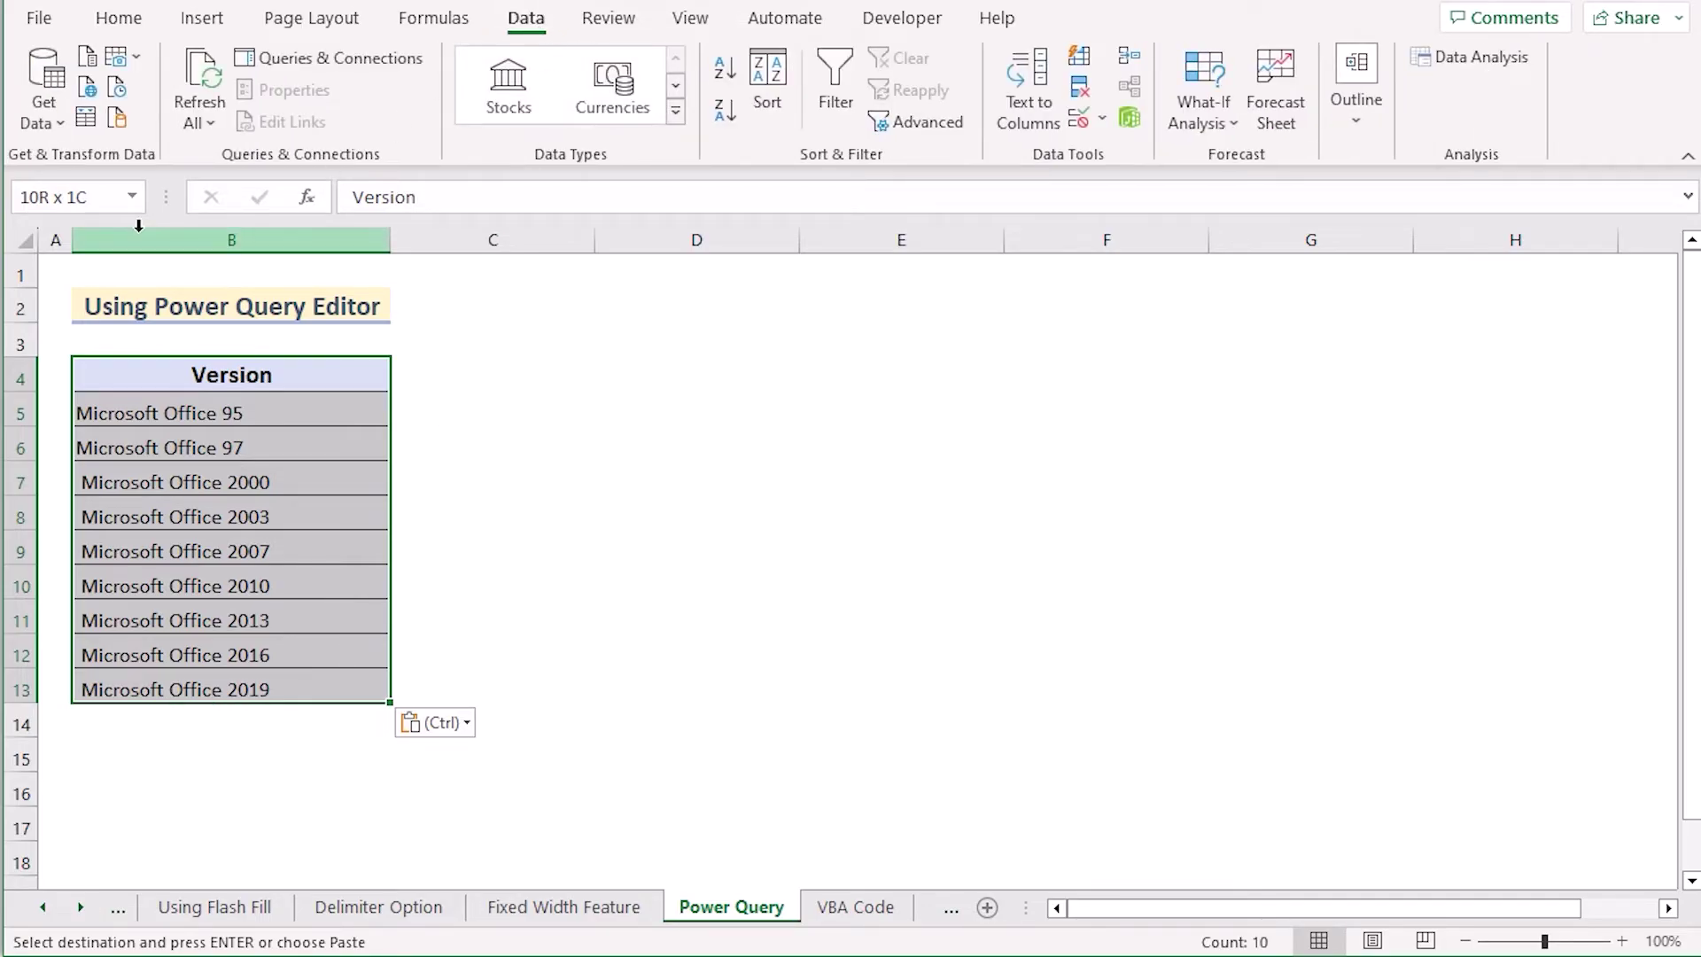
{"action": "left_click", "coordinate": [86, 118]}
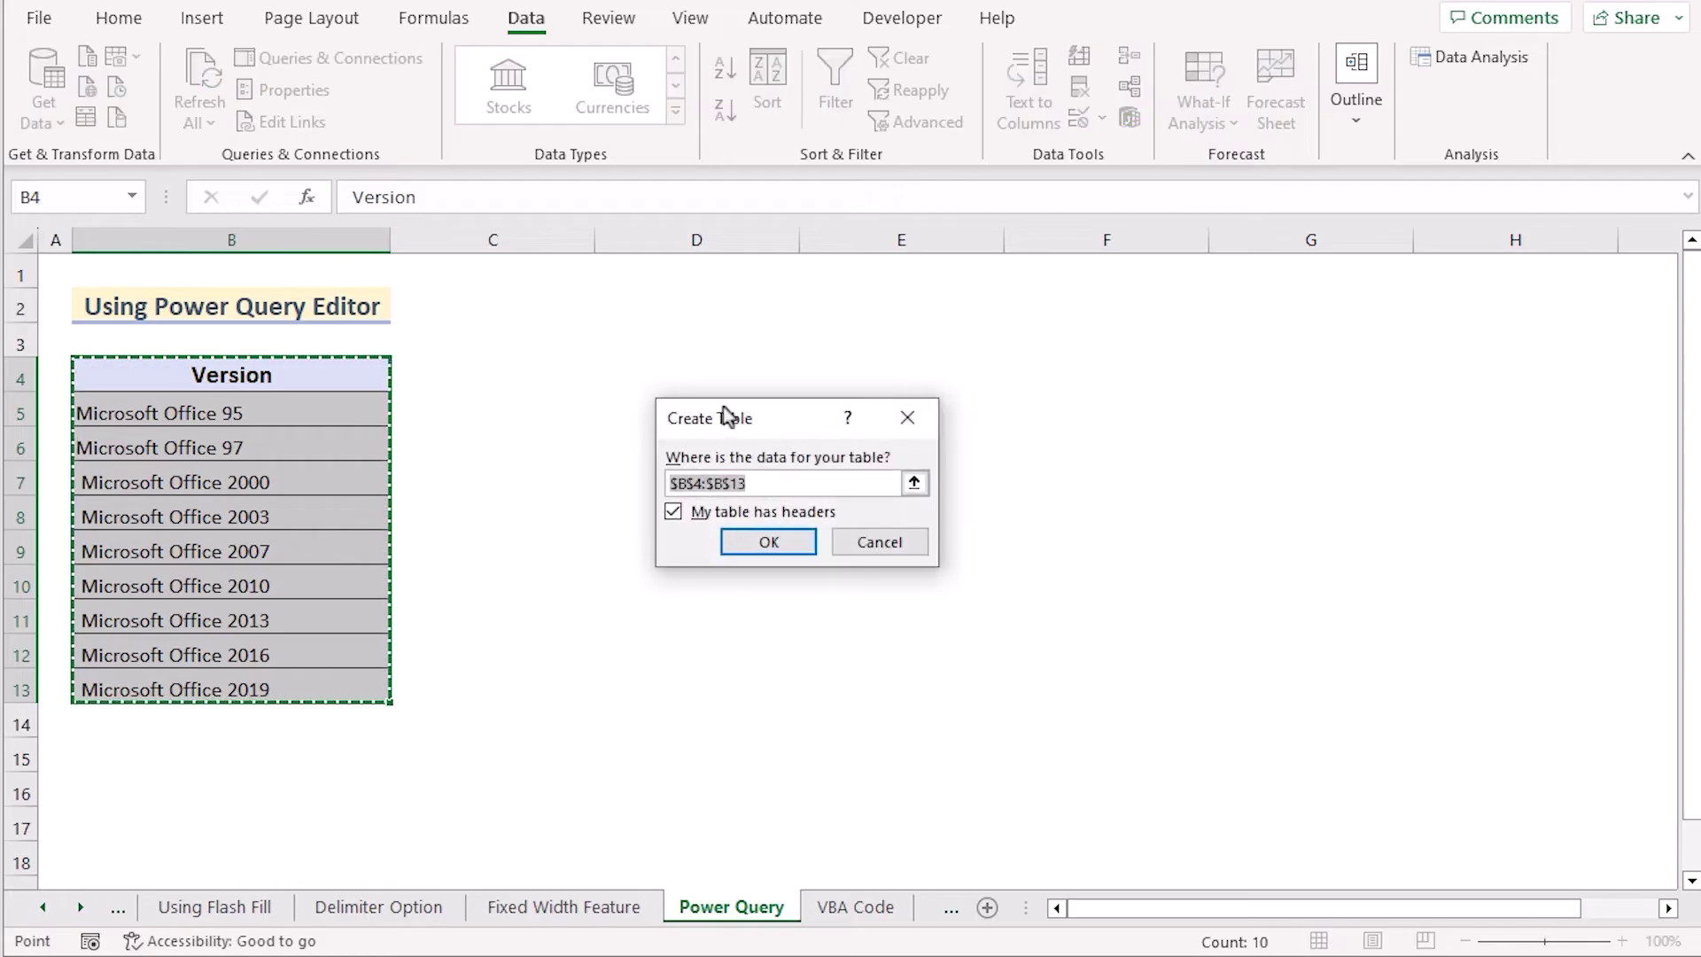
{"action": "left_click_drag", "start_coordinate": [752, 416], "coordinate": [641, 382]}
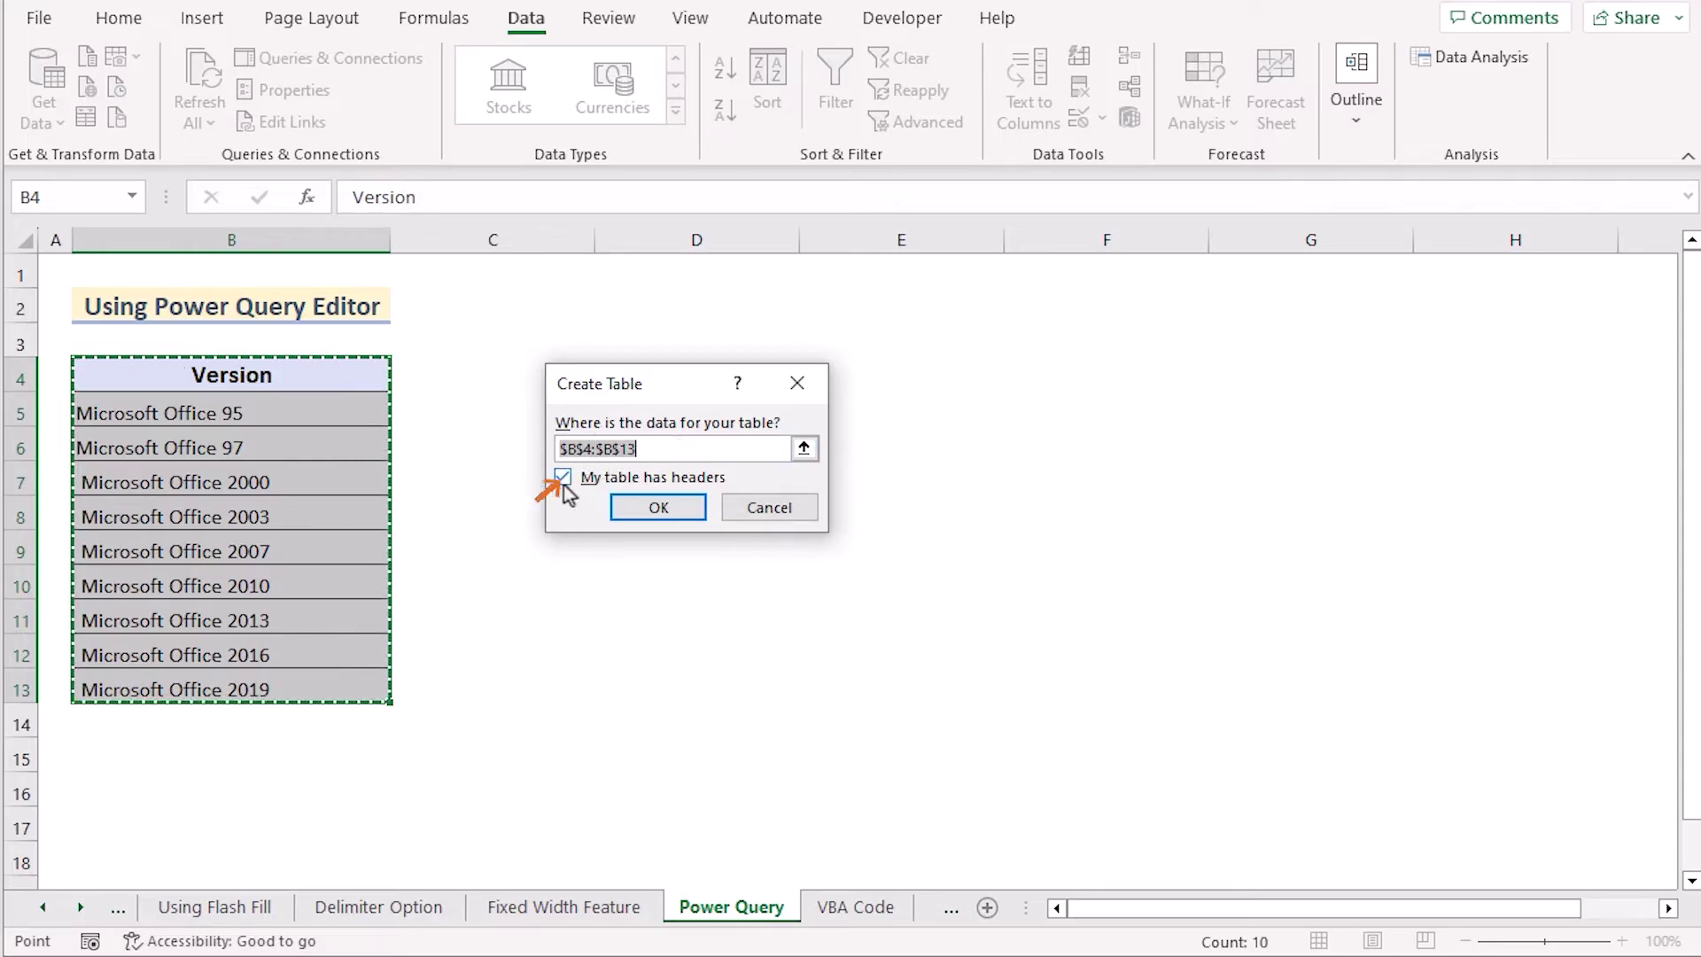
{"action": "left_click", "coordinate": [691, 506]}
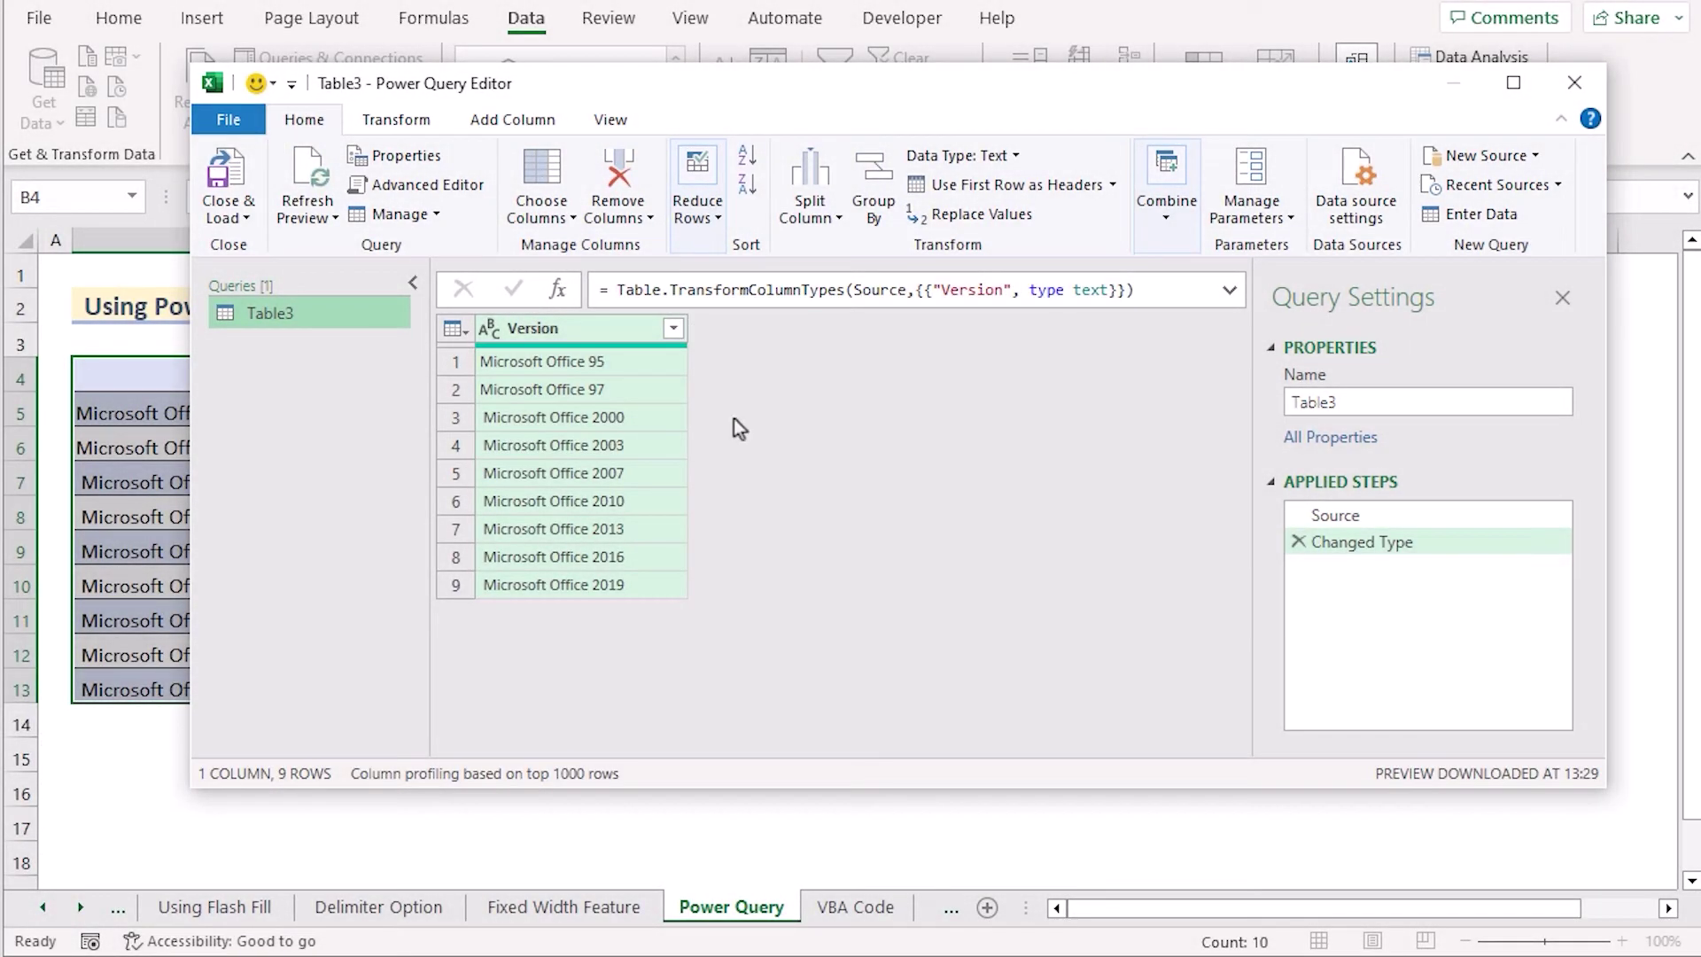
- Split the Version column by non-digit to digit, load the result into a new worksheet and close the queries pane
{"action": "left_click", "coordinate": [830, 216]}
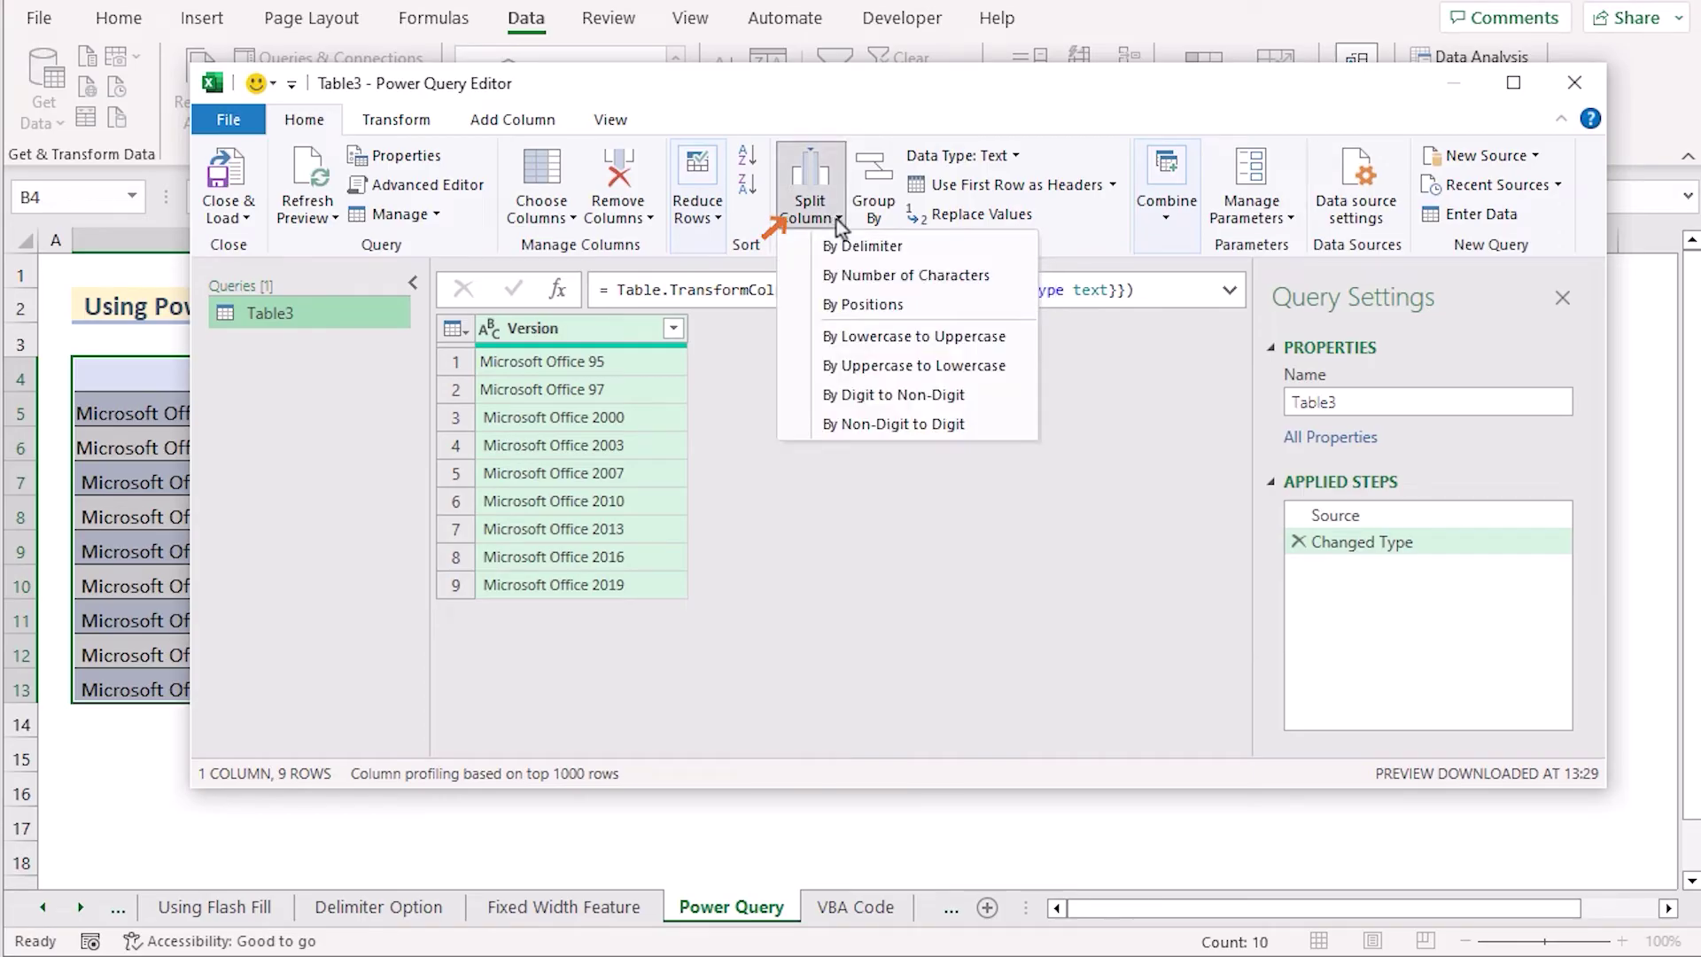
{"action": "left_click", "coordinate": [975, 428]}
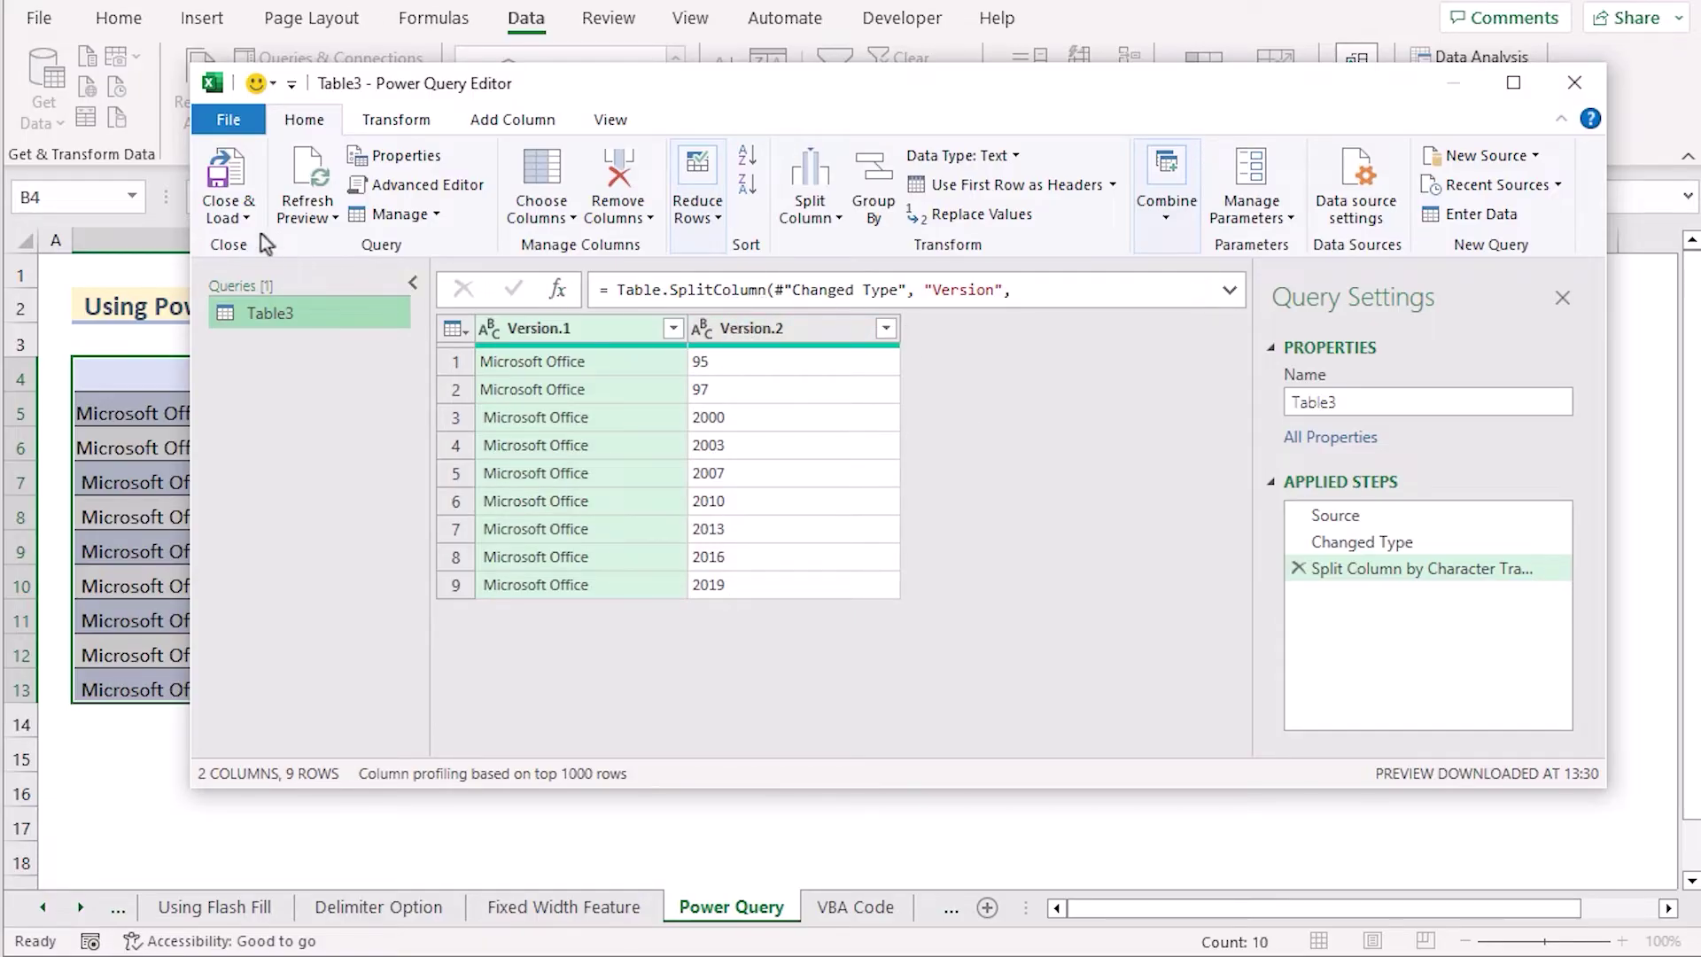
{"action": "left_click", "coordinate": [231, 186]}
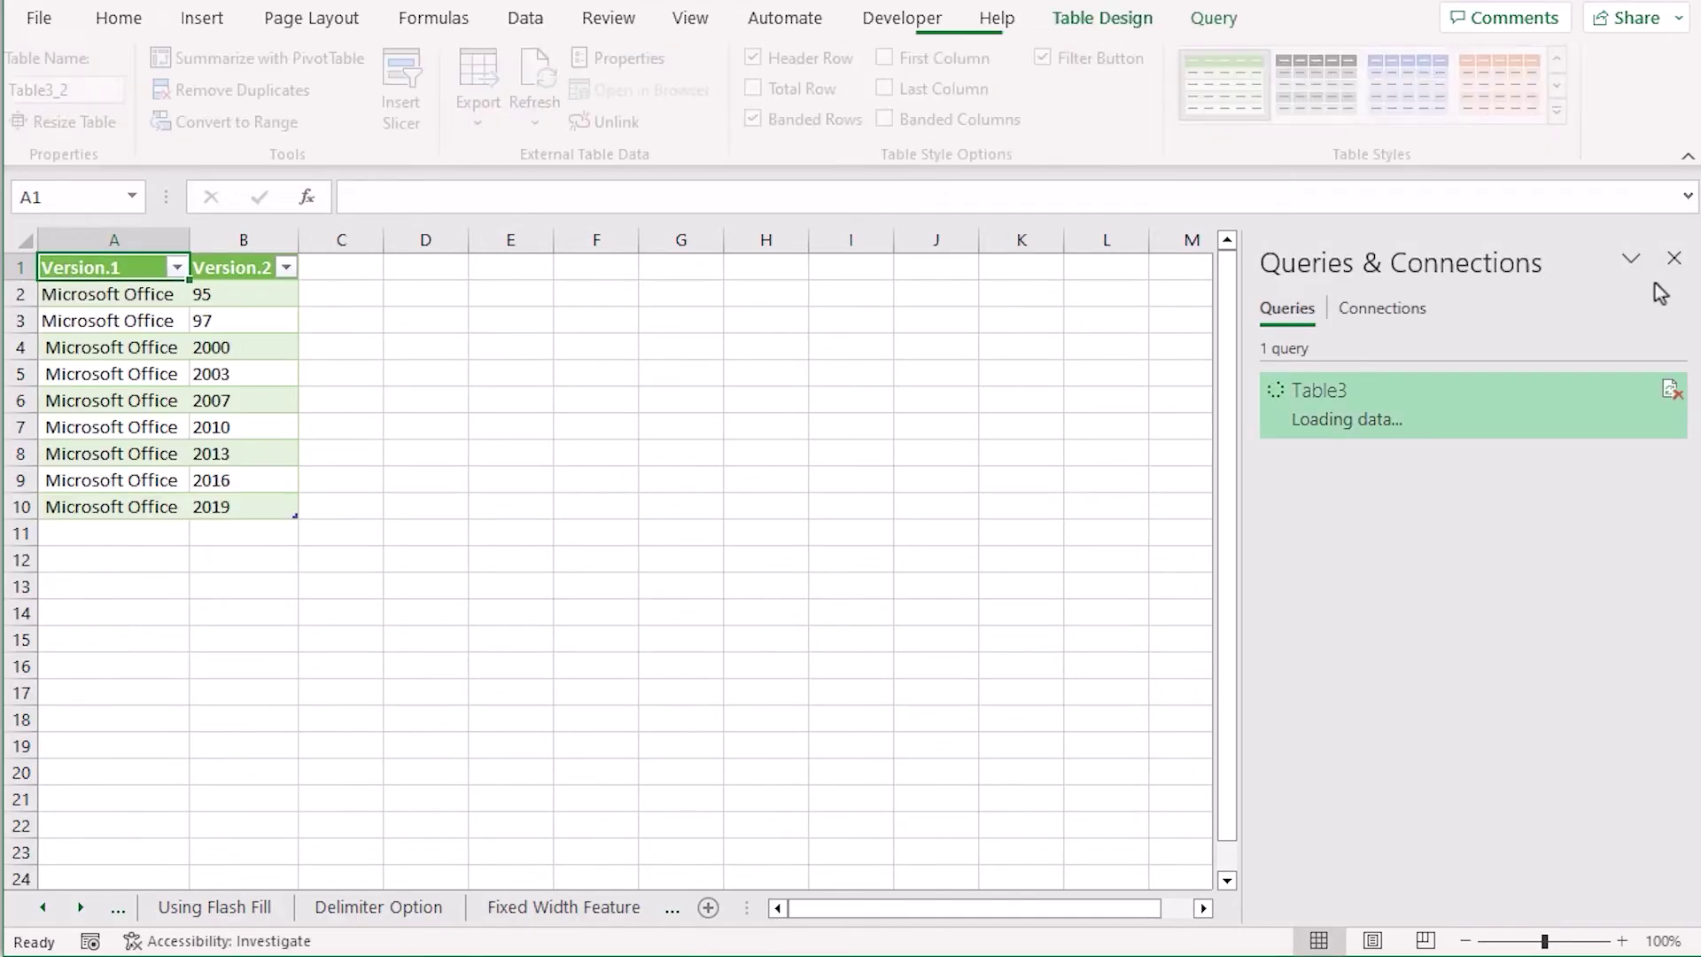
{"action": "left_click", "coordinate": [1678, 260]}
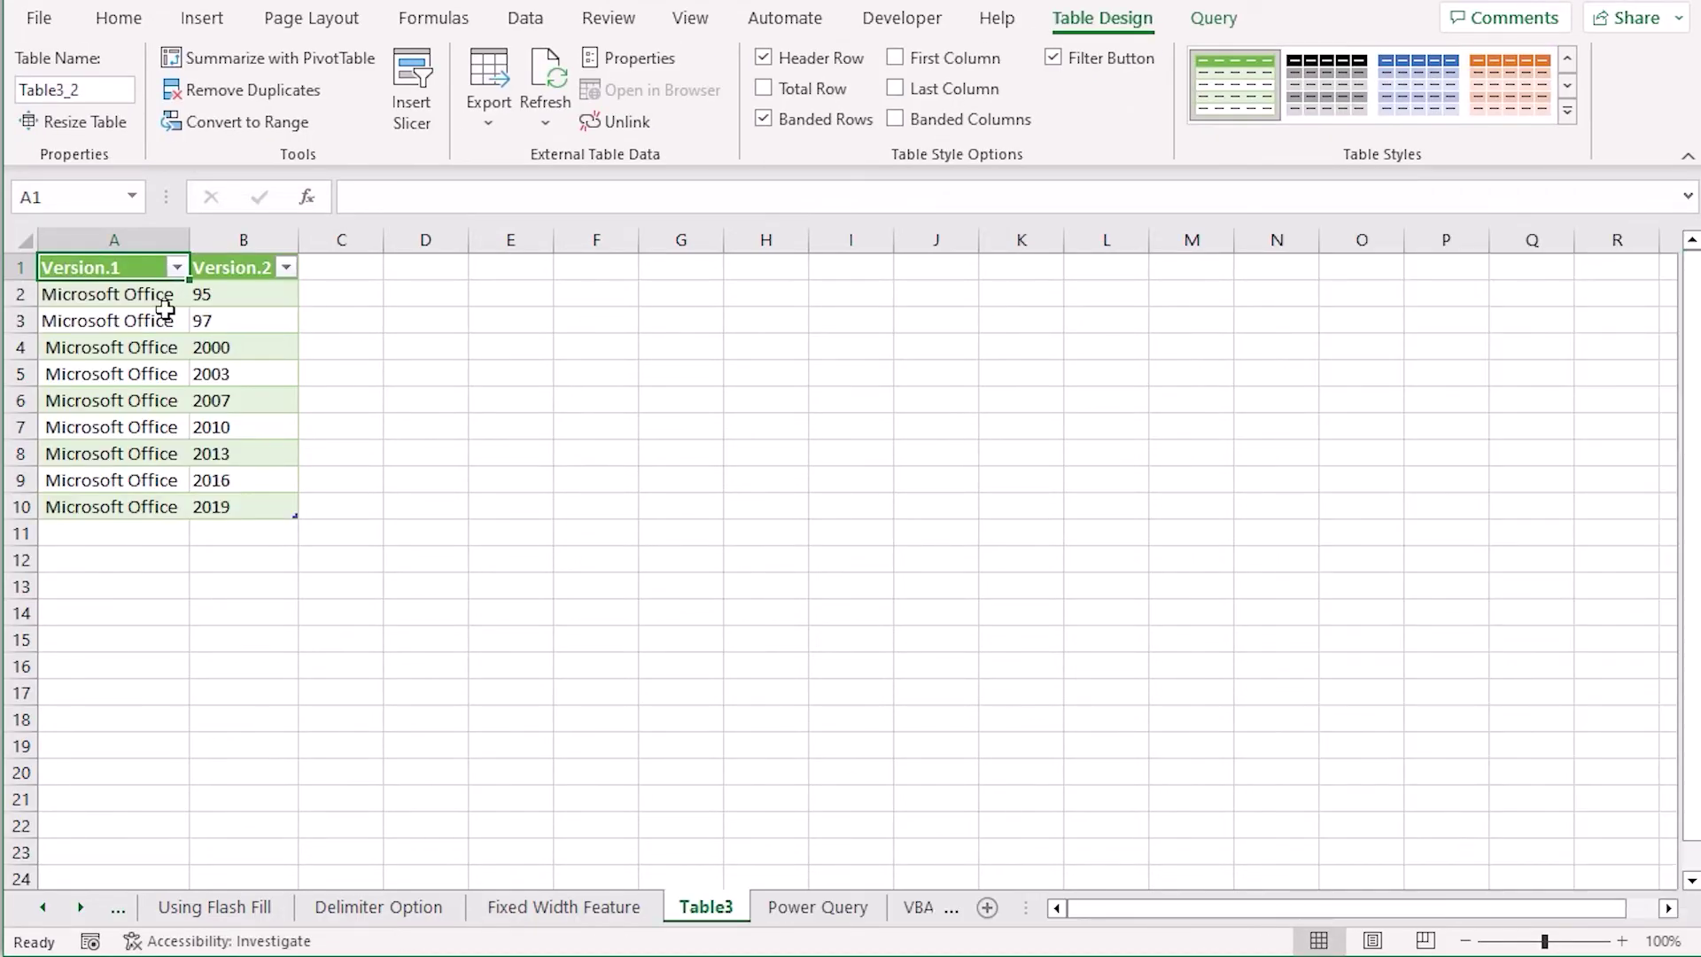
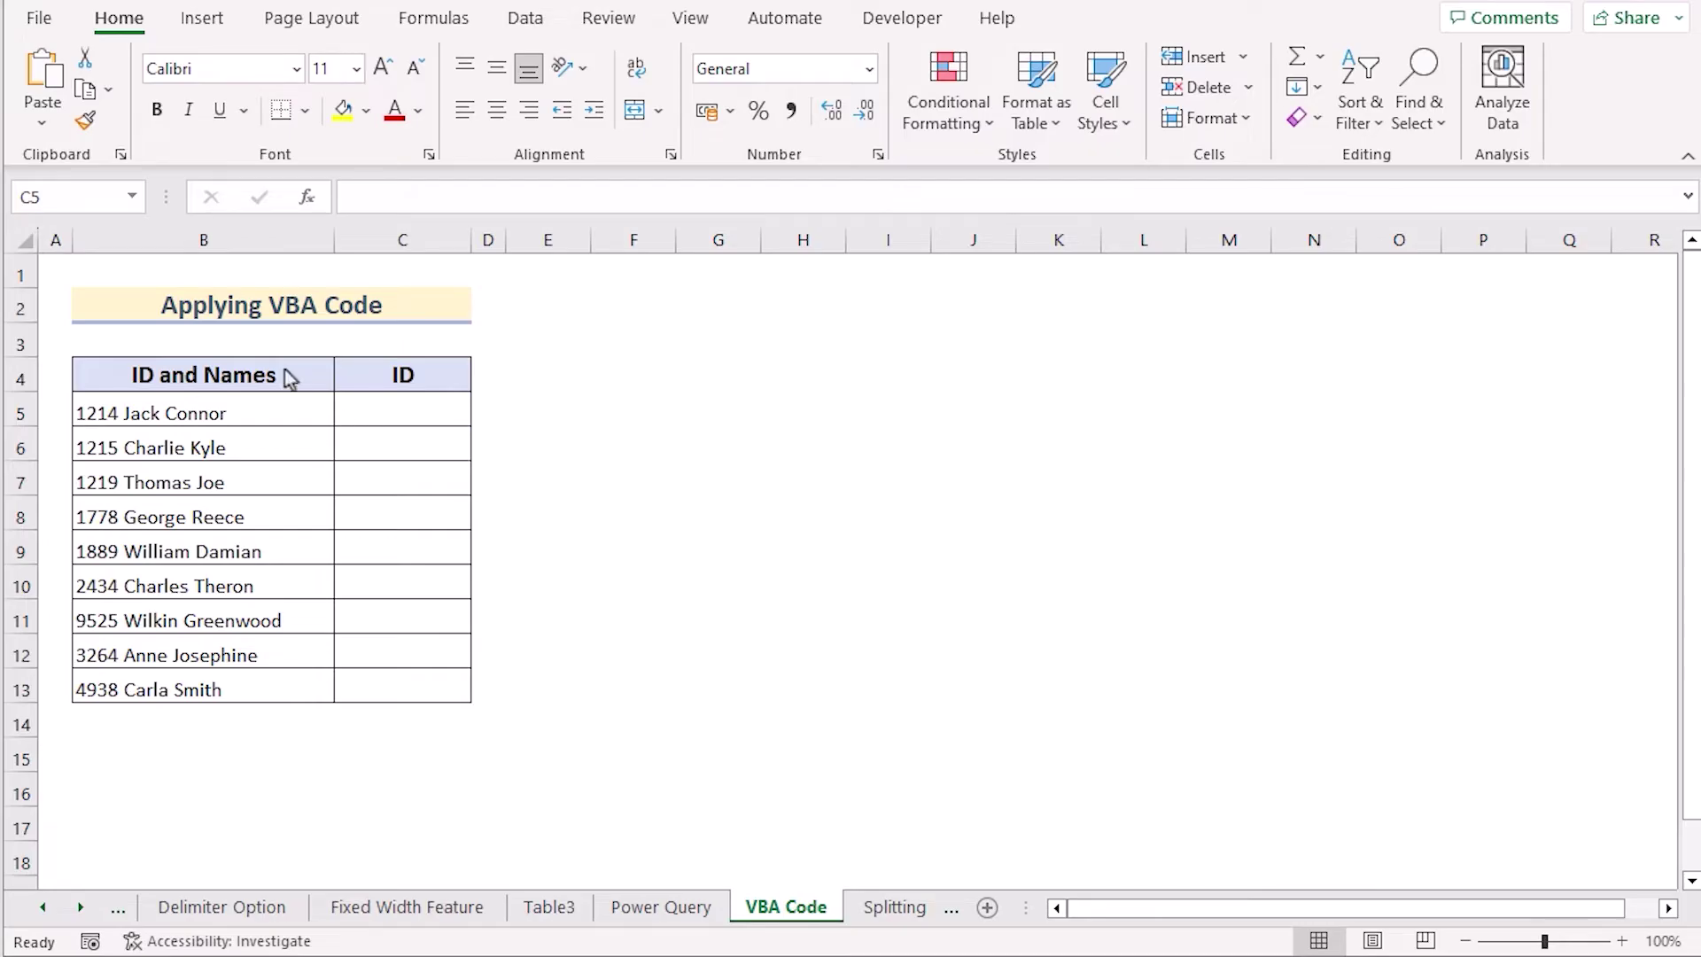
- Insert a new module in the Visual Basic editor and enlarge its code window upward and to the side
{"action": "left_click", "coordinate": [892, 25]}
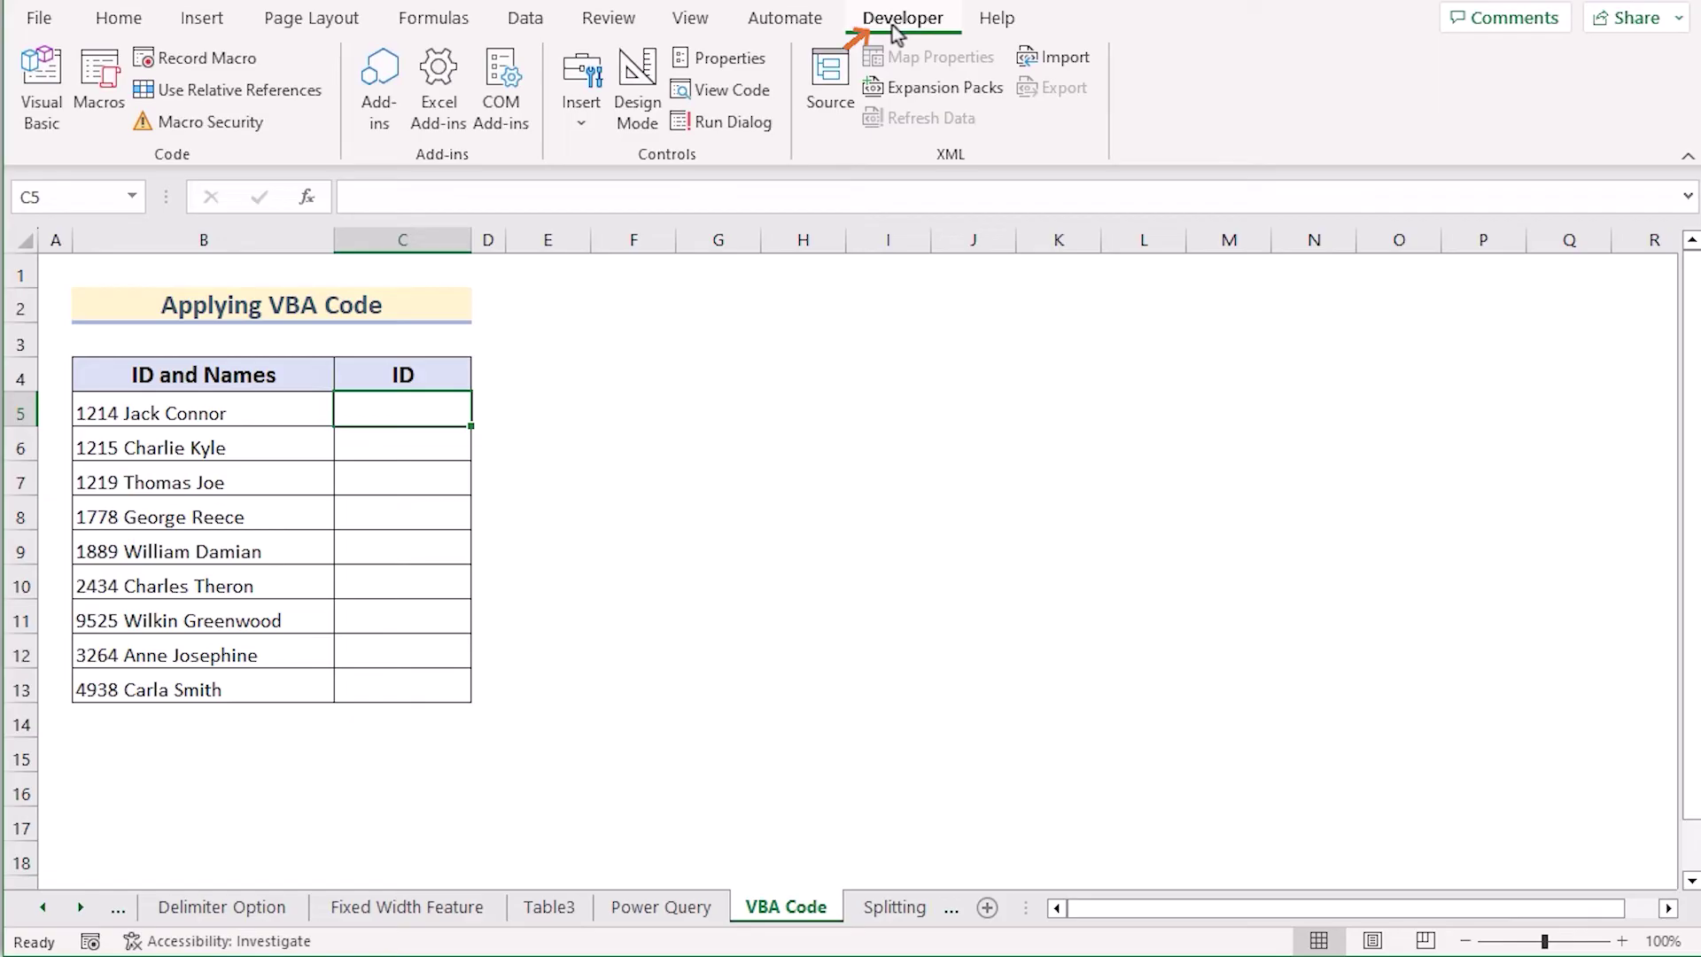
{"action": "left_click", "coordinate": [40, 113]}
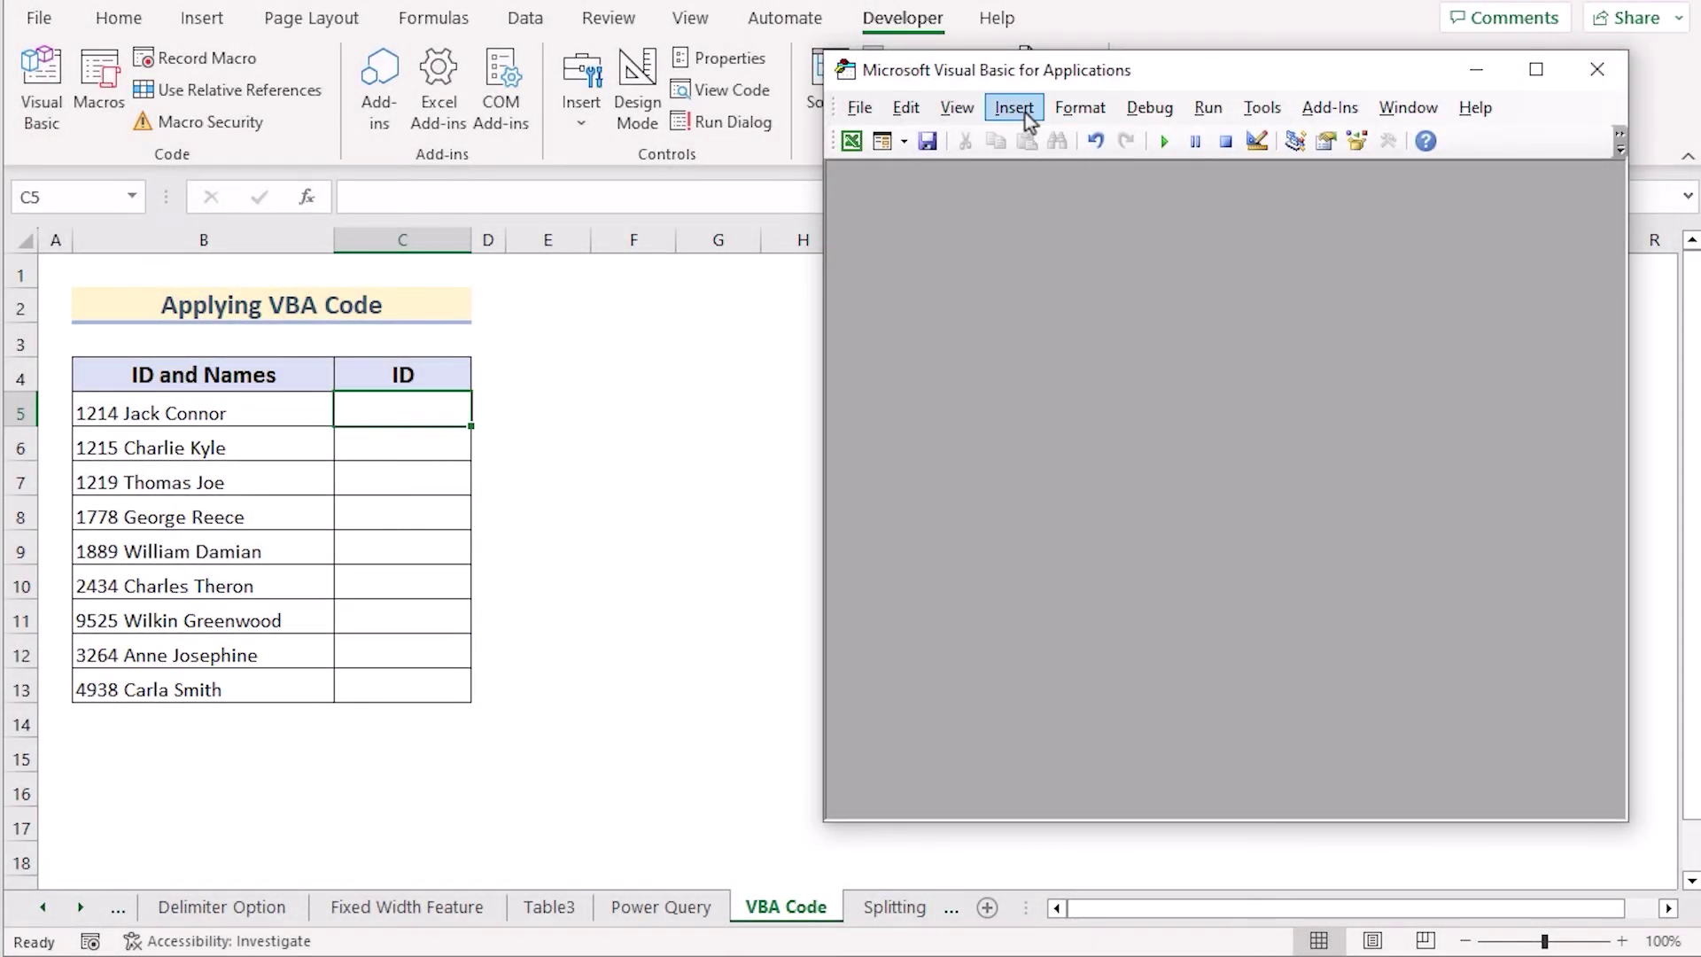
{"action": "left_click", "coordinate": [1025, 114]}
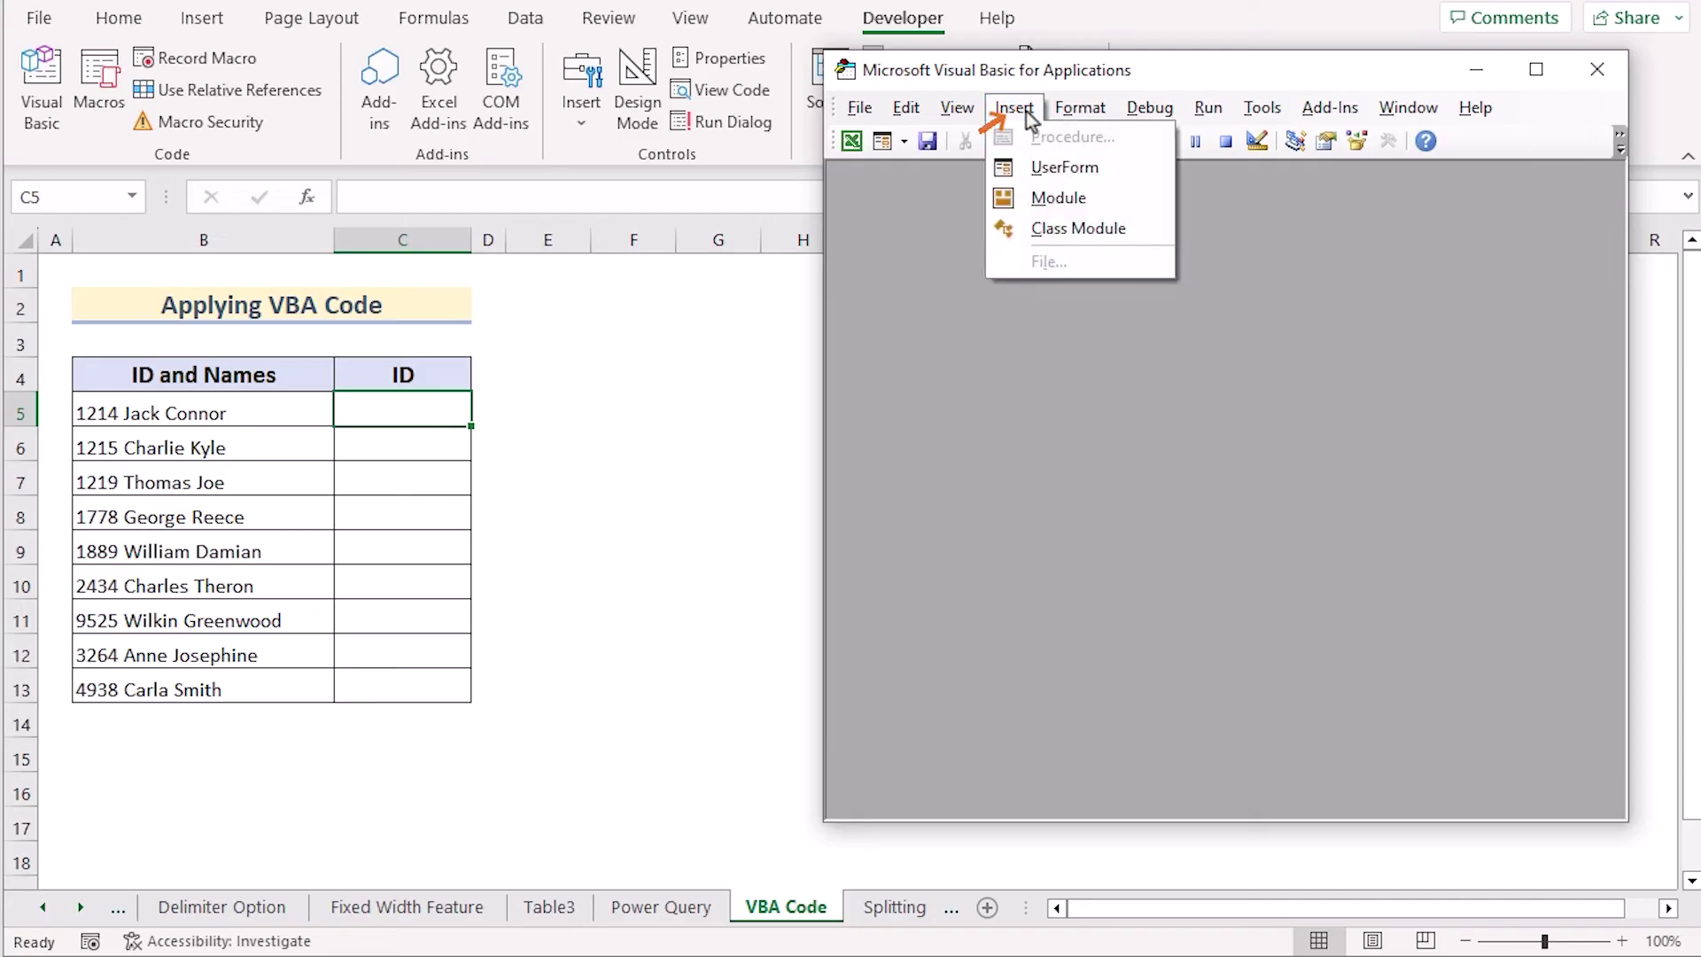
{"action": "left_click", "coordinate": [1116, 196]}
{"action": "left_click_drag", "start_coordinate": [1196, 712], "coordinate": [1216, 821]}
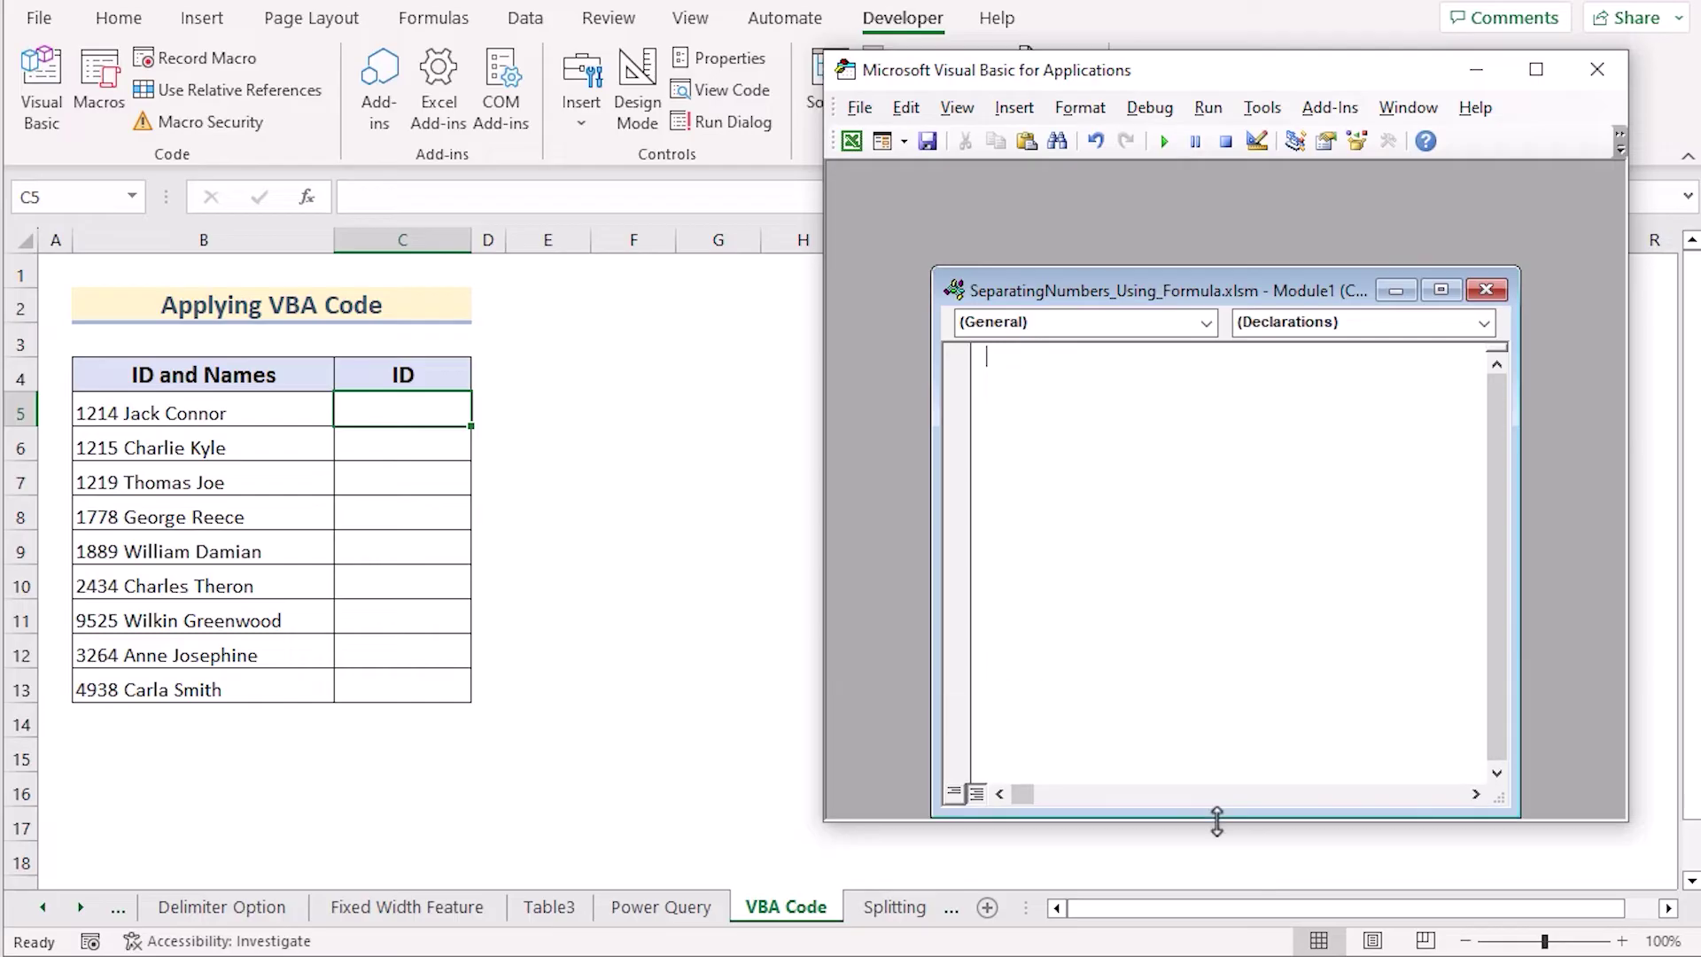
{"action": "left_click_drag", "start_coordinate": [1107, 267], "coordinate": [1107, 172]}
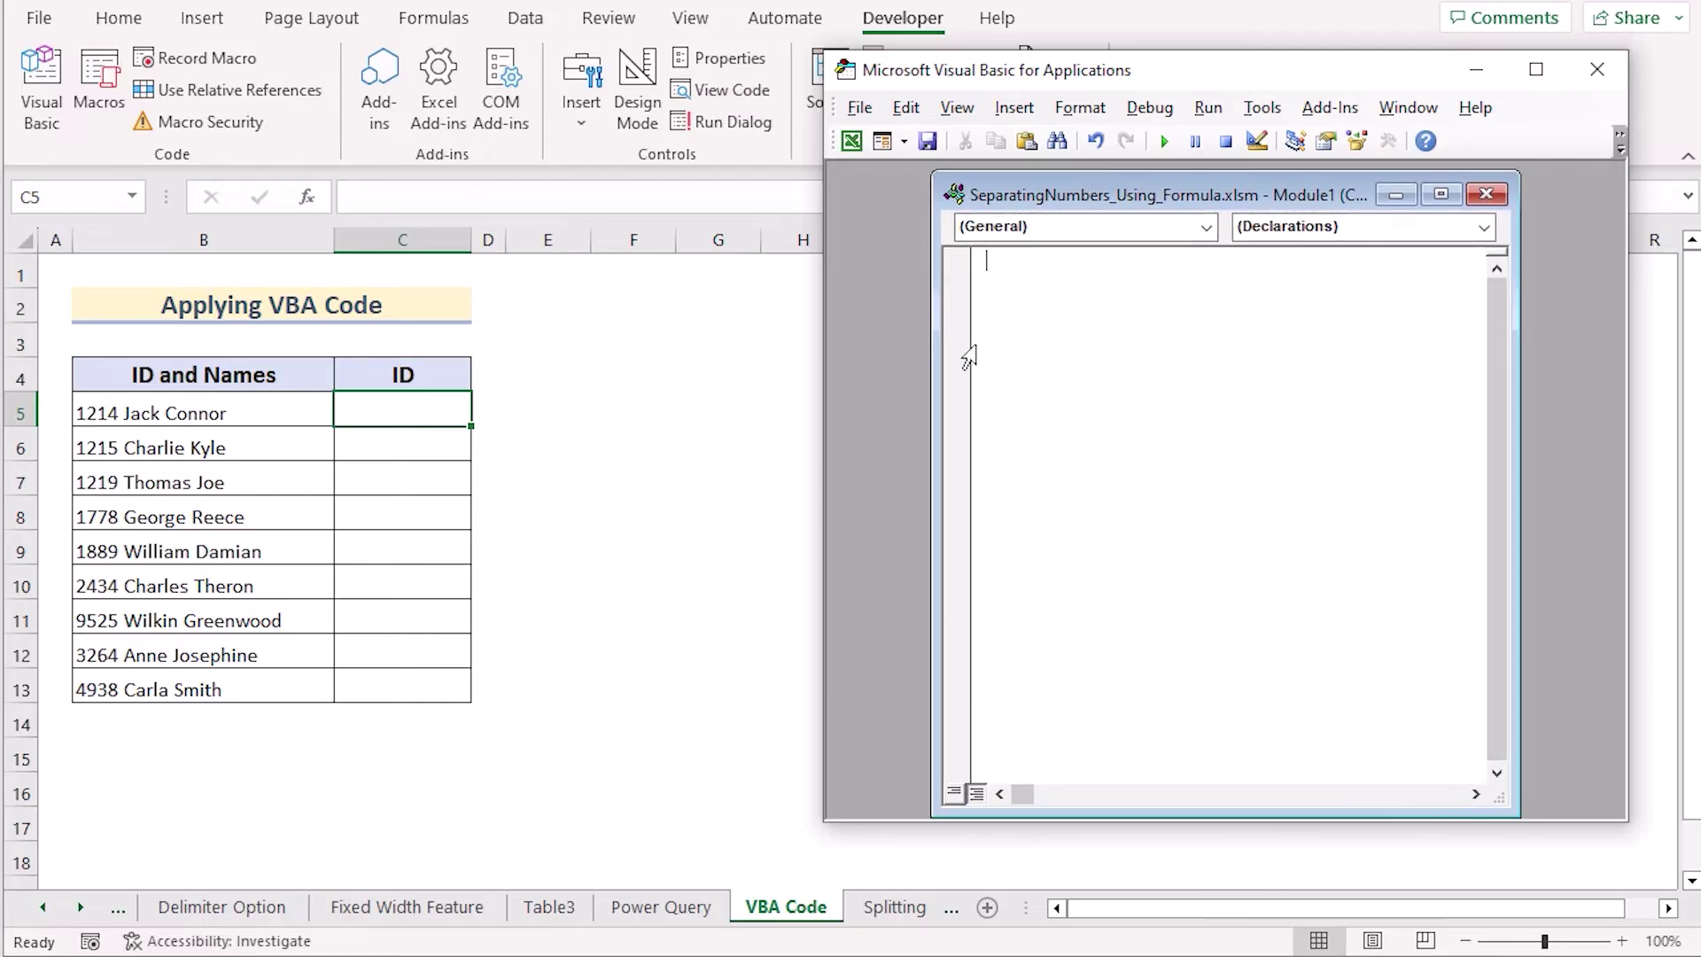
{"action": "left_click_drag", "start_coordinate": [933, 372], "coordinate": [849, 369]}
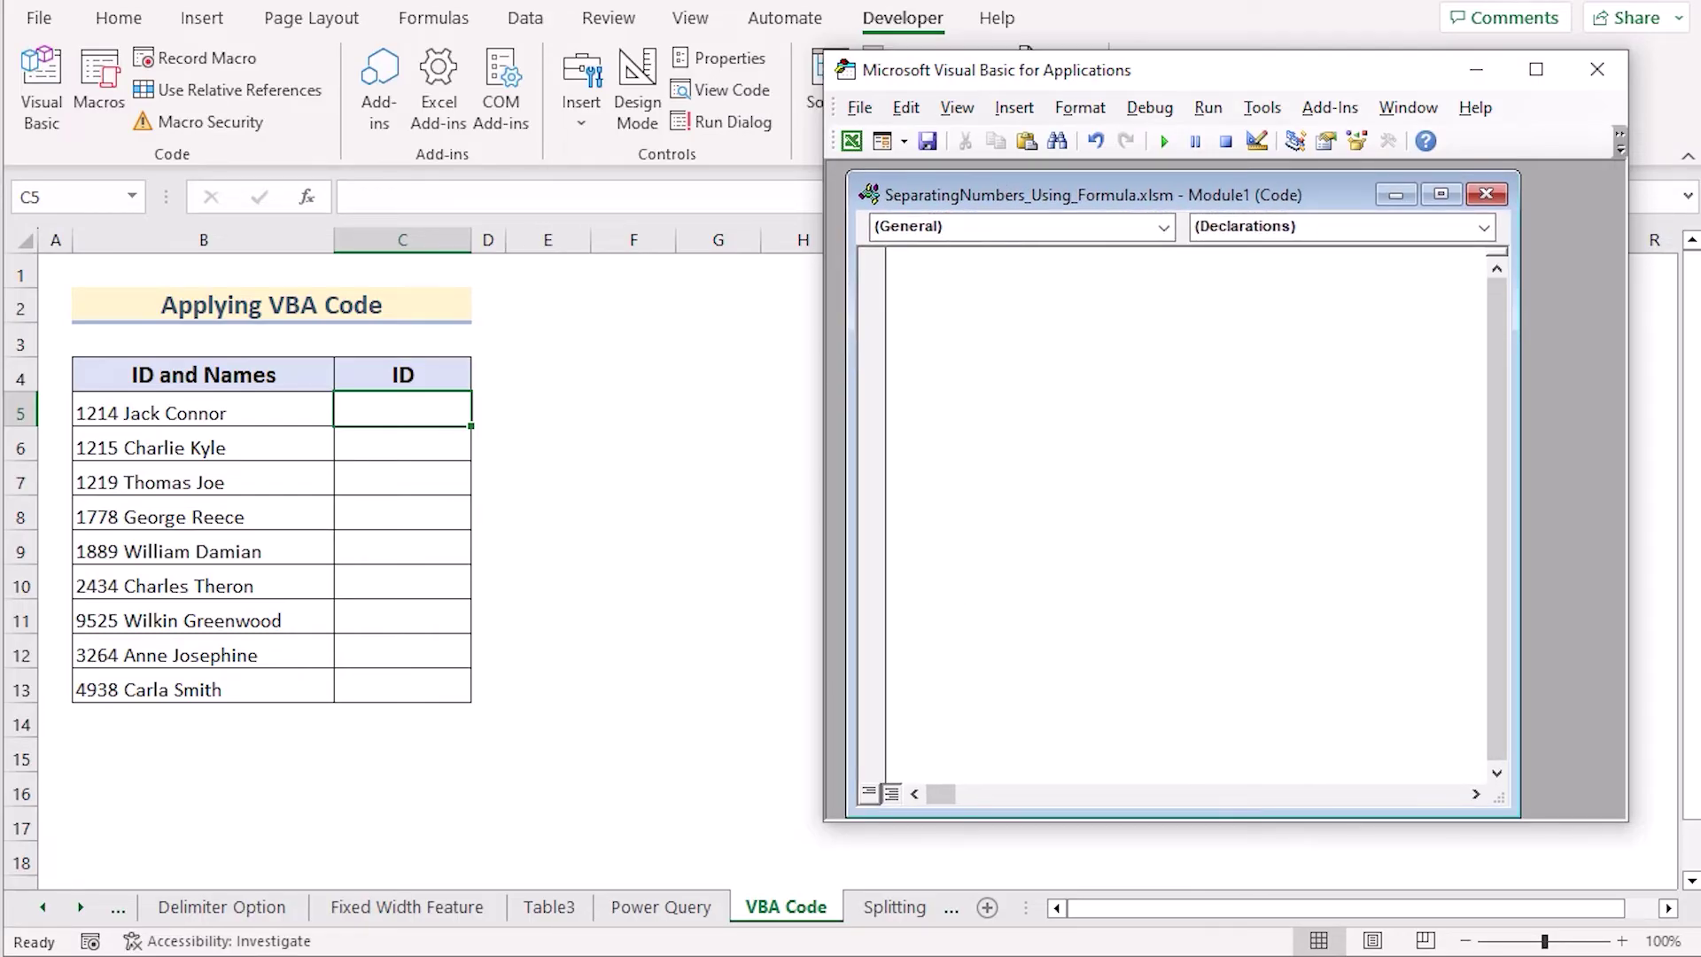
- Copy the whole SplitNumAndText function from the Notepad file into the empty Module1 code window, then minimize Notepad
{"action": "key", "text": "alt+Tab"}
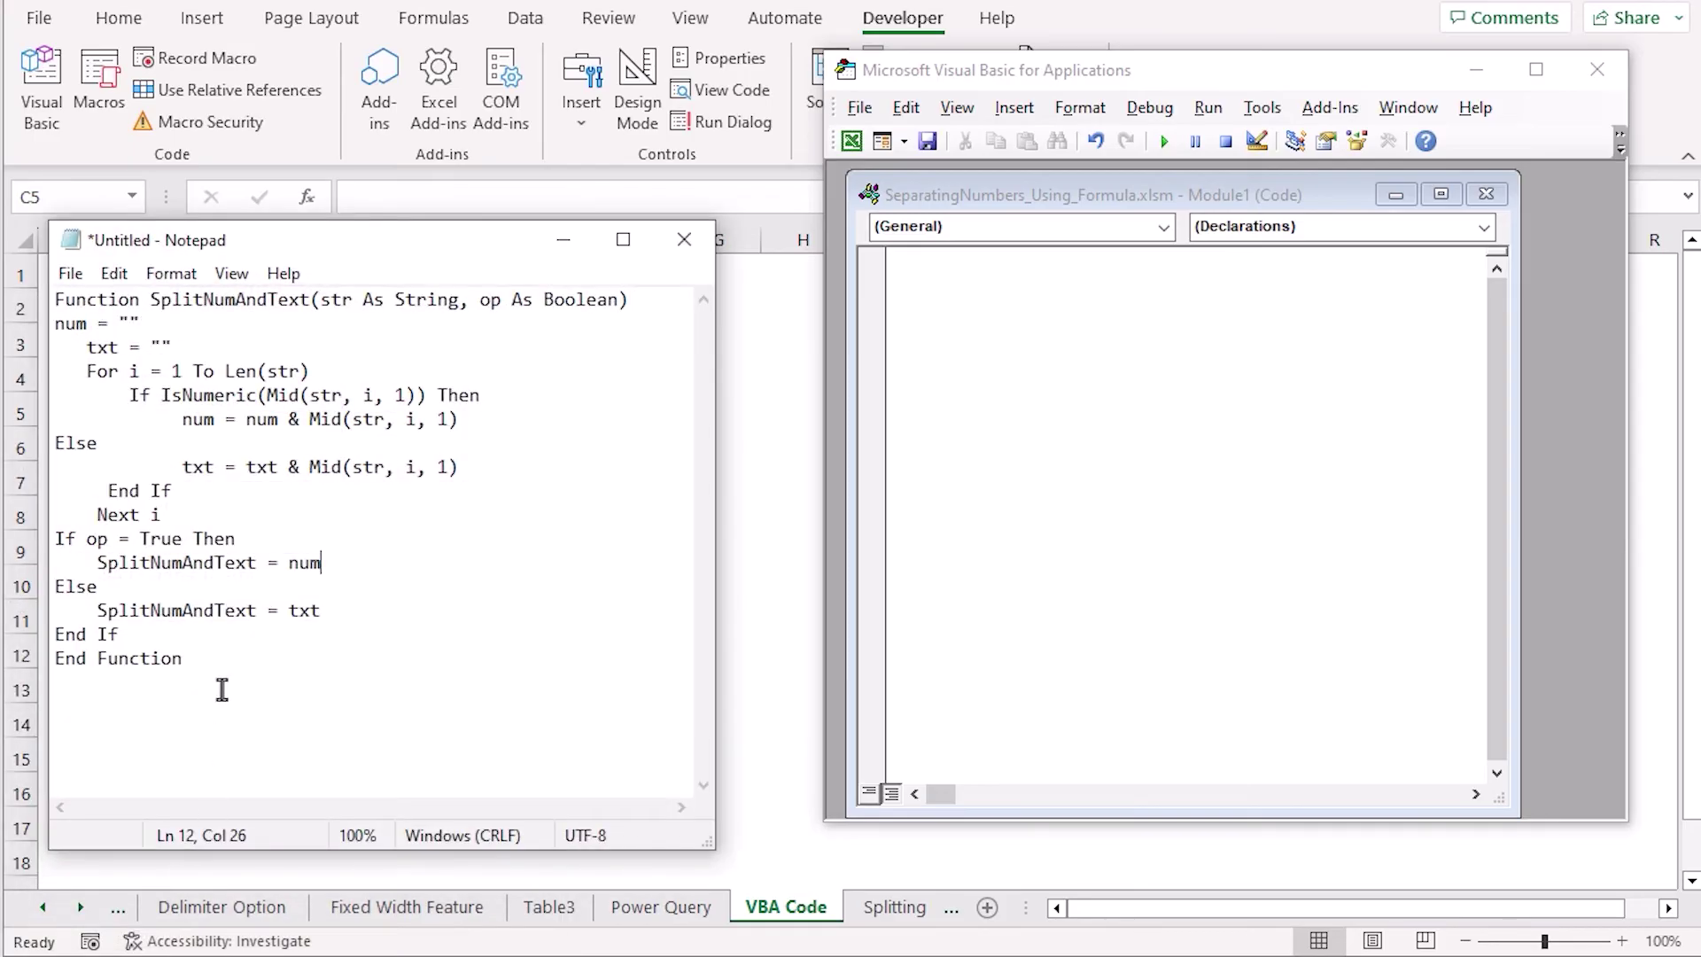
{"action": "left_click_drag", "start_coordinate": [214, 673], "coordinate": [48, 301]}
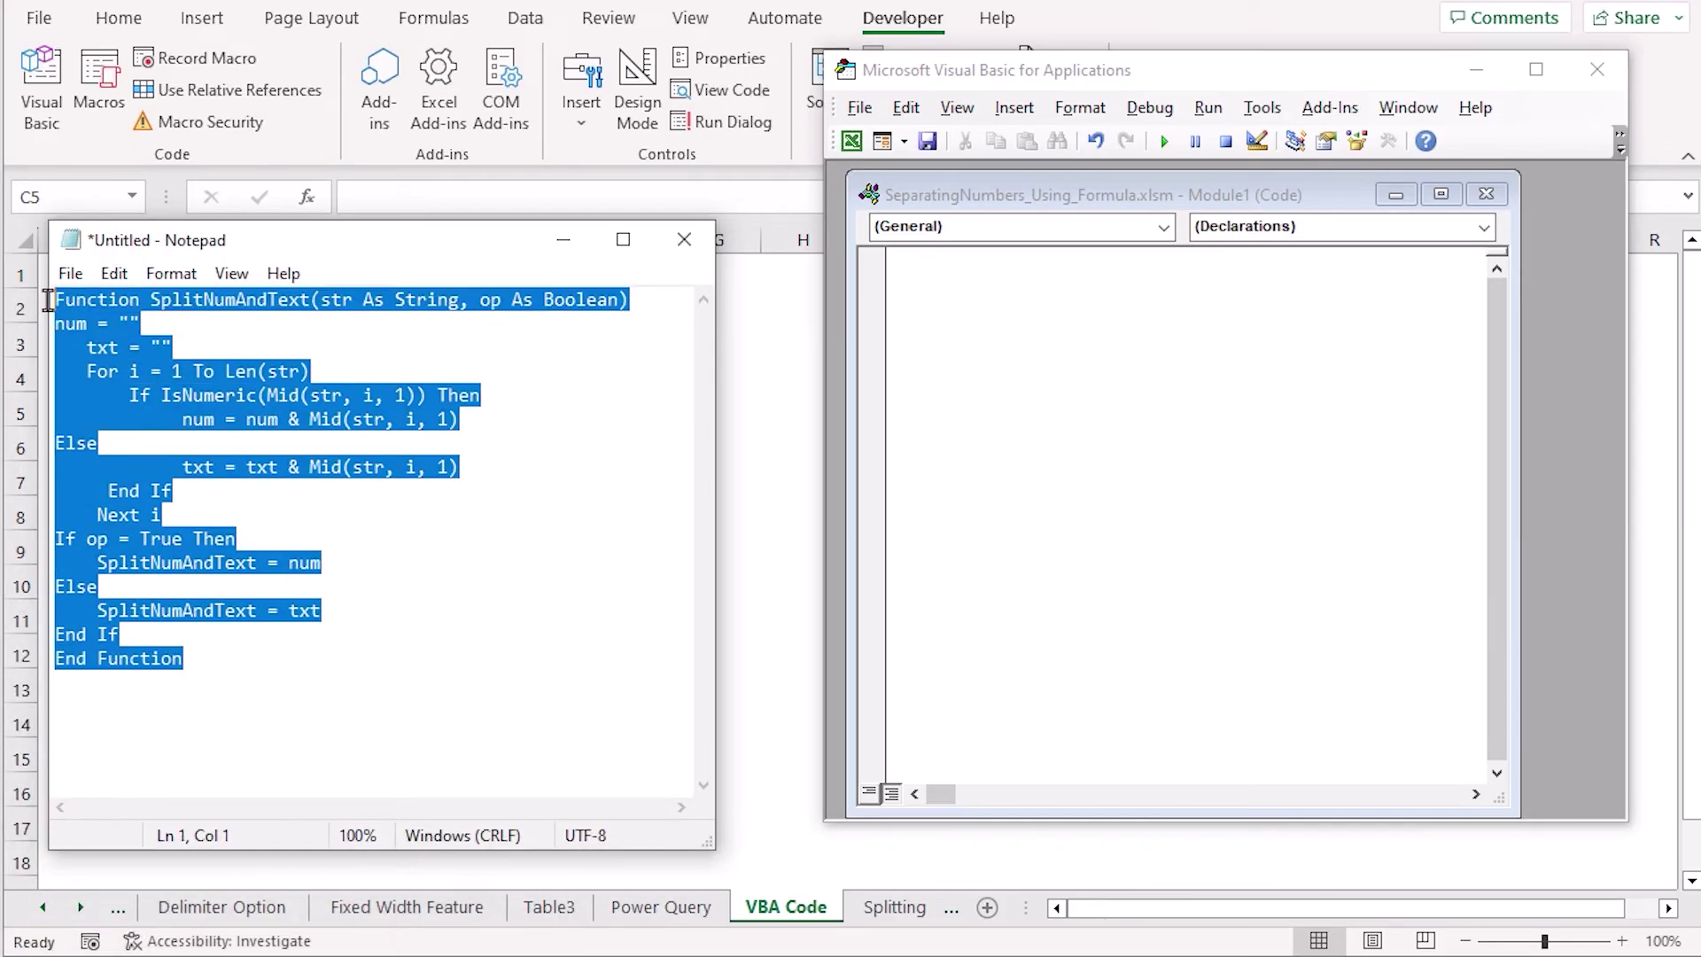
{"action": "key", "text": "ctrl+c"}
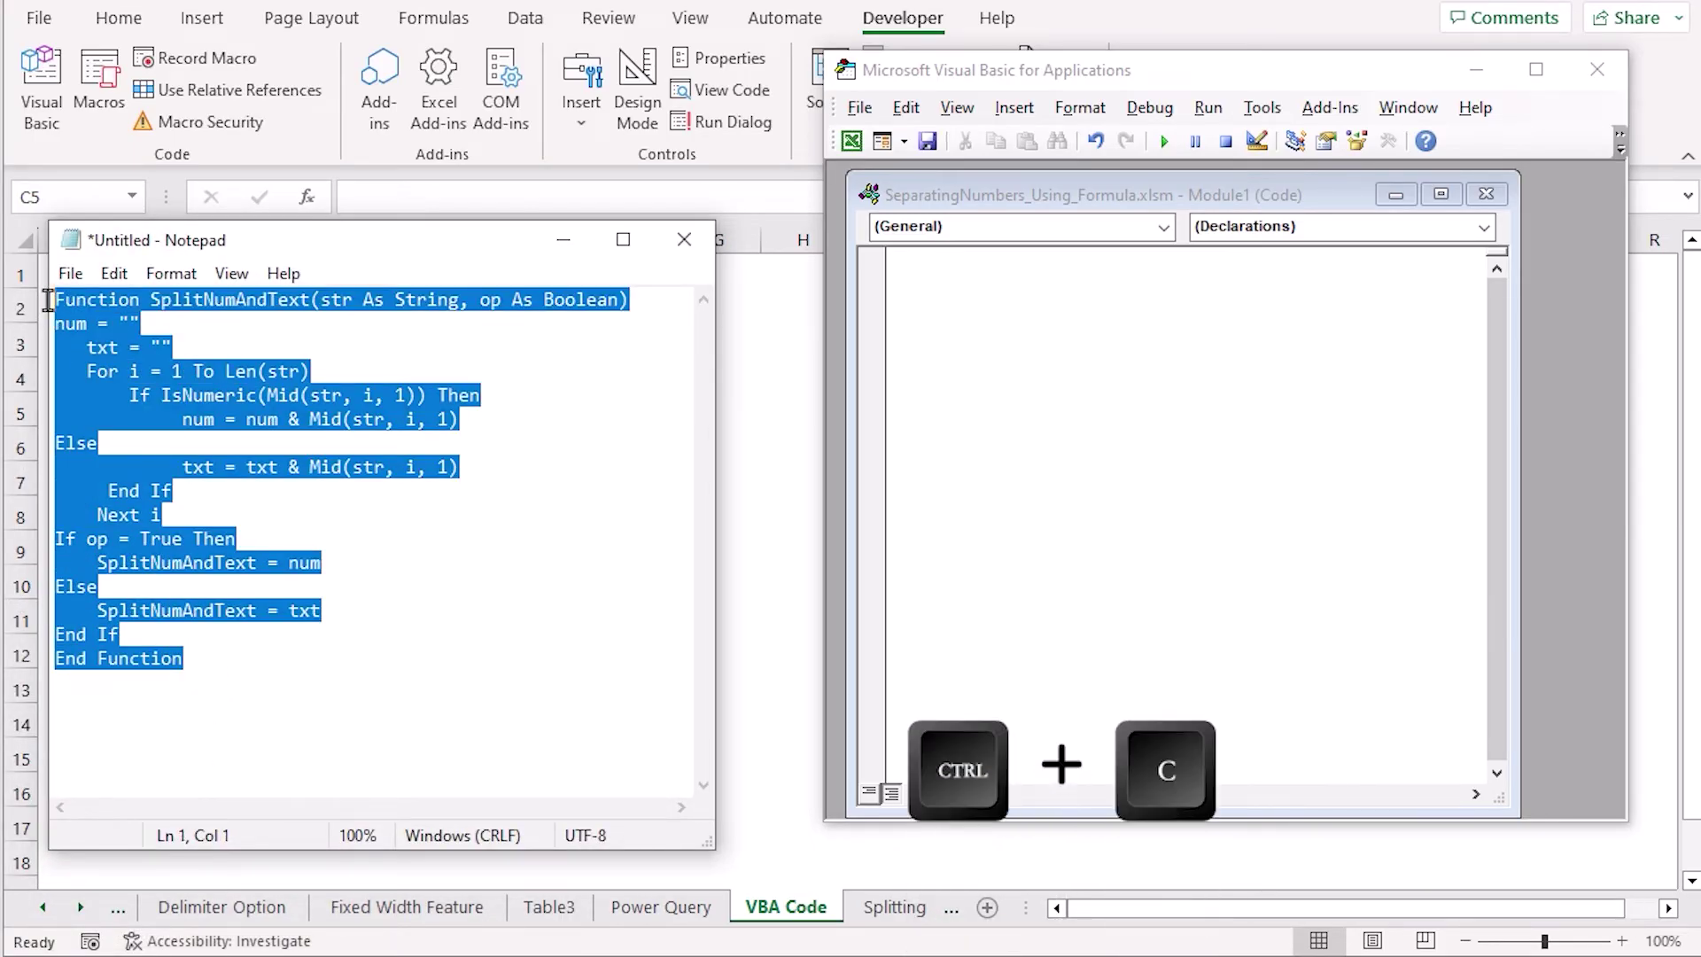
{"action": "left_click", "coordinate": [931, 267]}
{"action": "key", "text": "ctrl+v"}
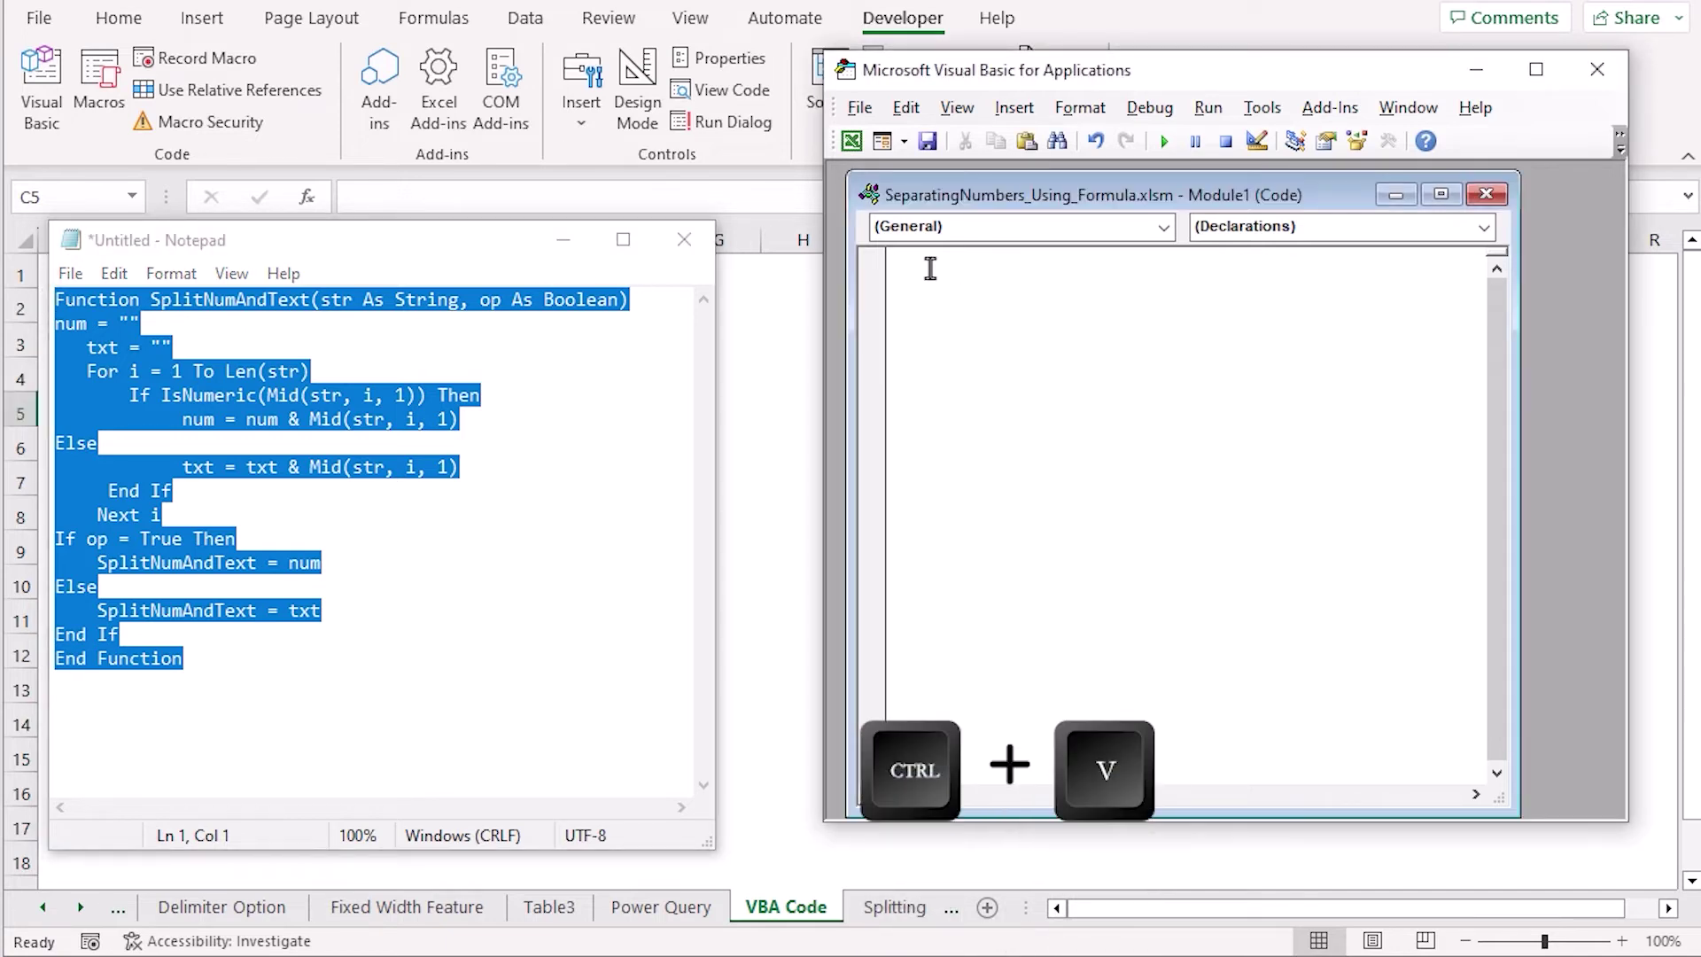
{"action": "left_click", "coordinate": [567, 245]}
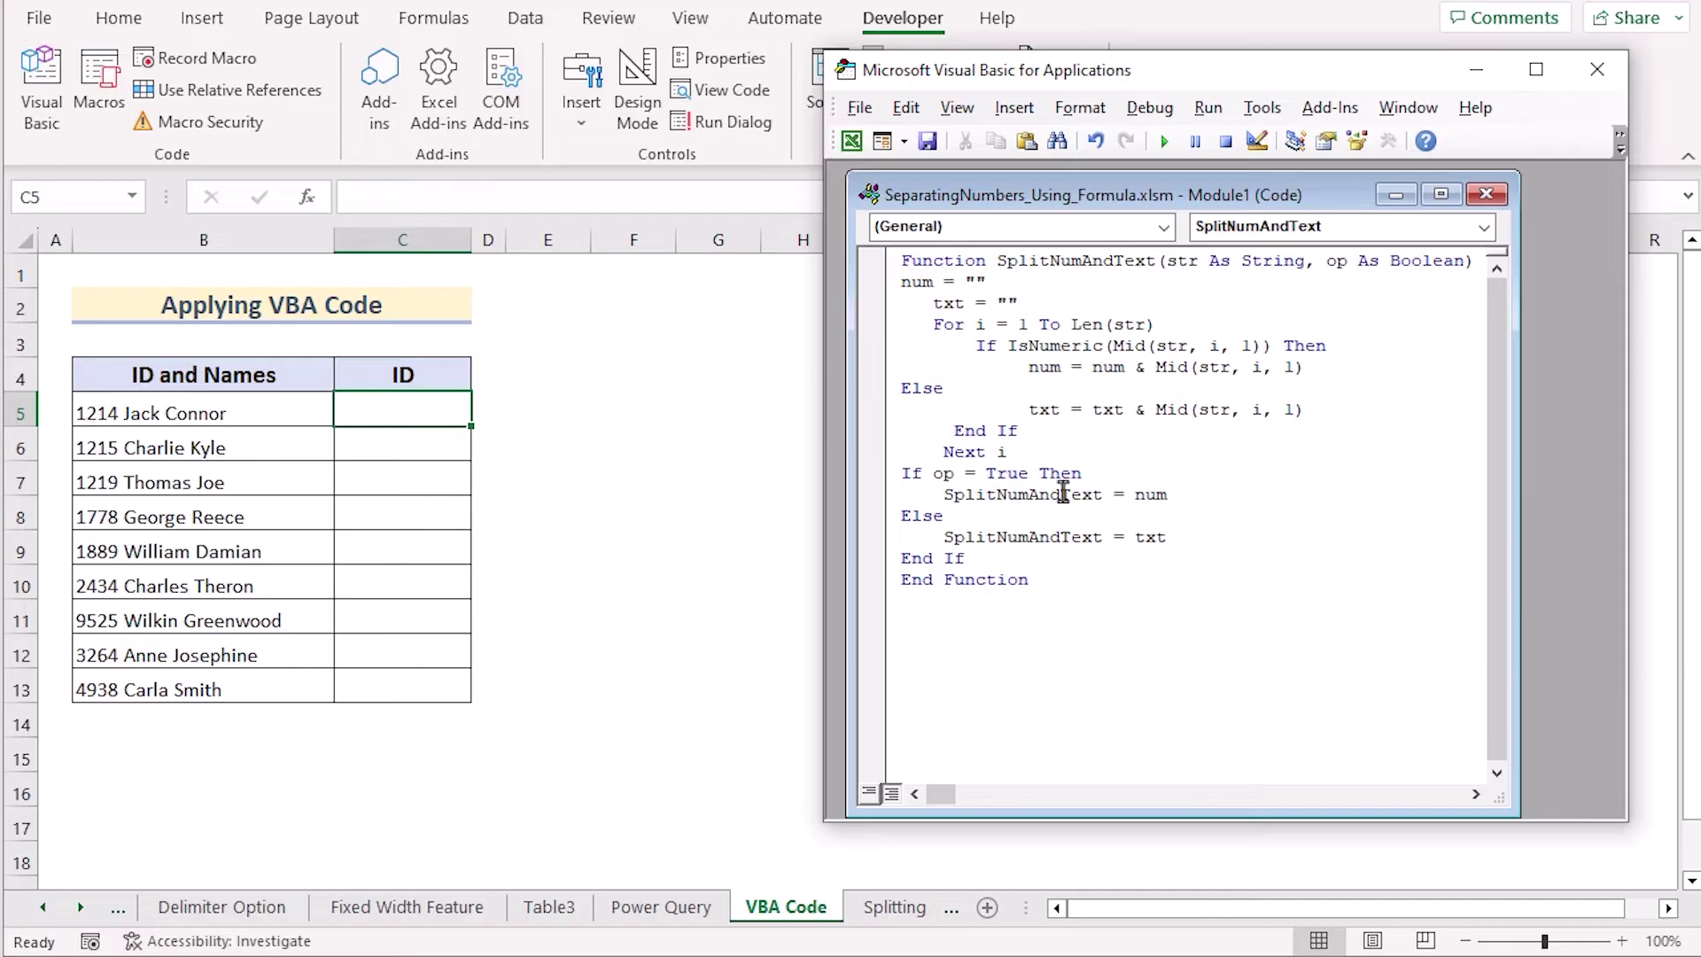
- Examine the SplitNumAndText code section by section: declaration, empty num and txt variables, IsNumeric loop and the op condition
{"action": "left_click_drag", "start_coordinate": [899, 264], "coordinate": [1420, 272]}
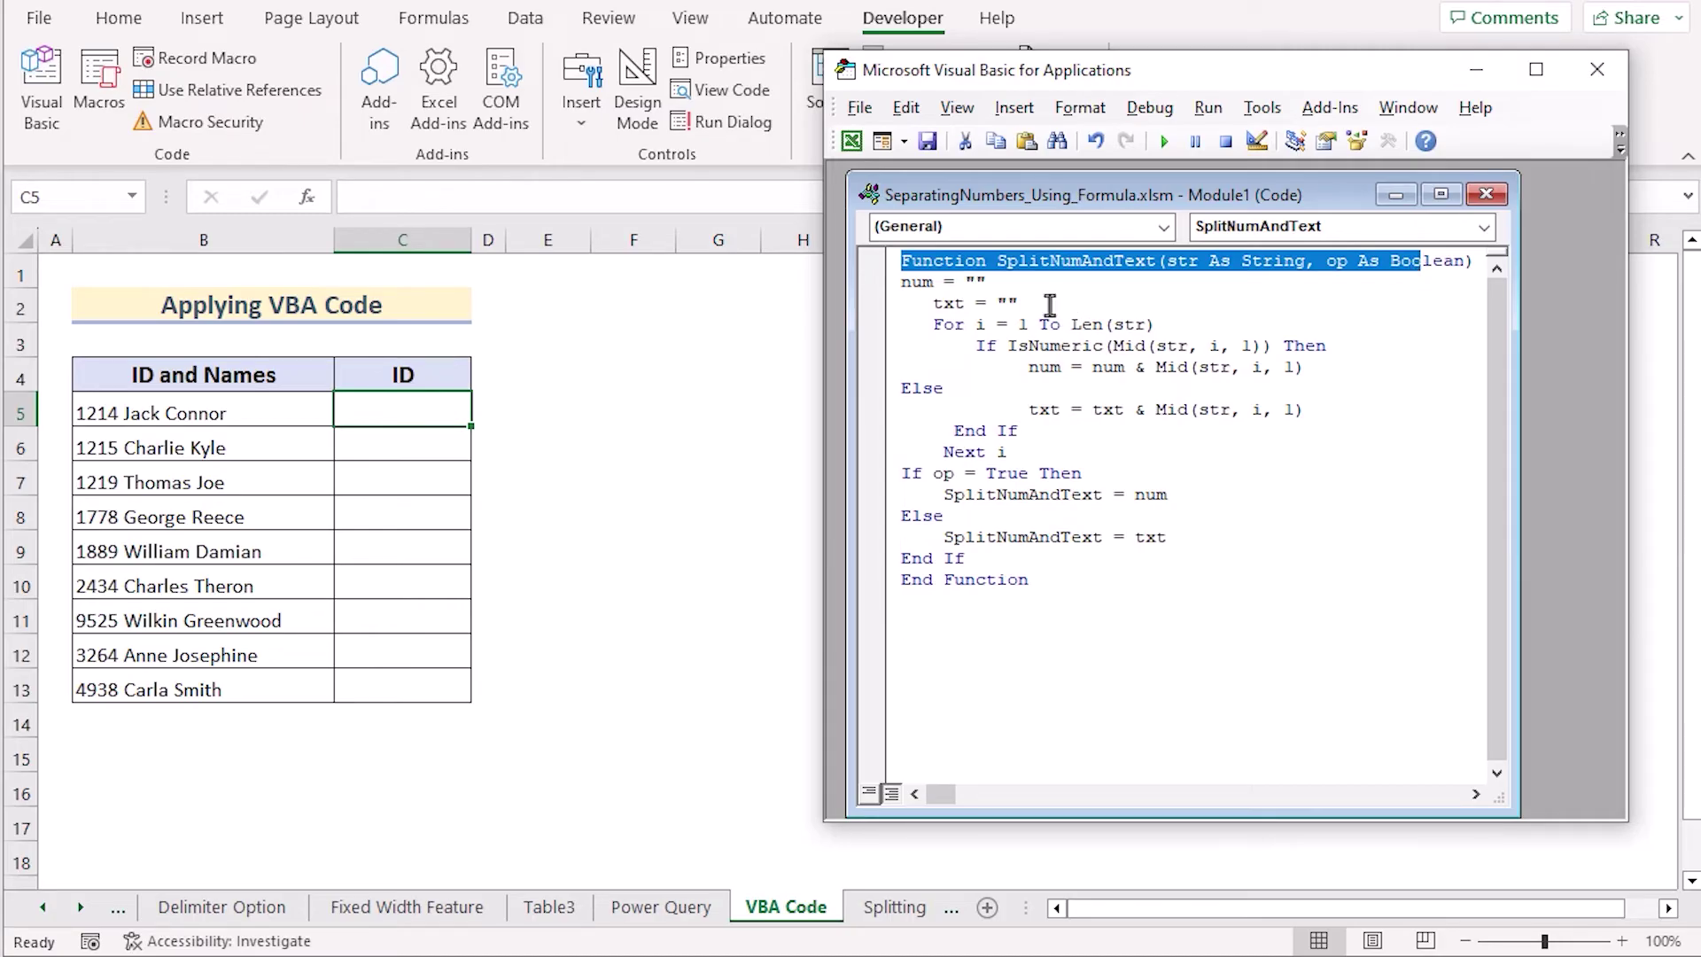
{"action": "left_click_drag", "start_coordinate": [902, 282], "coordinate": [1033, 308]}
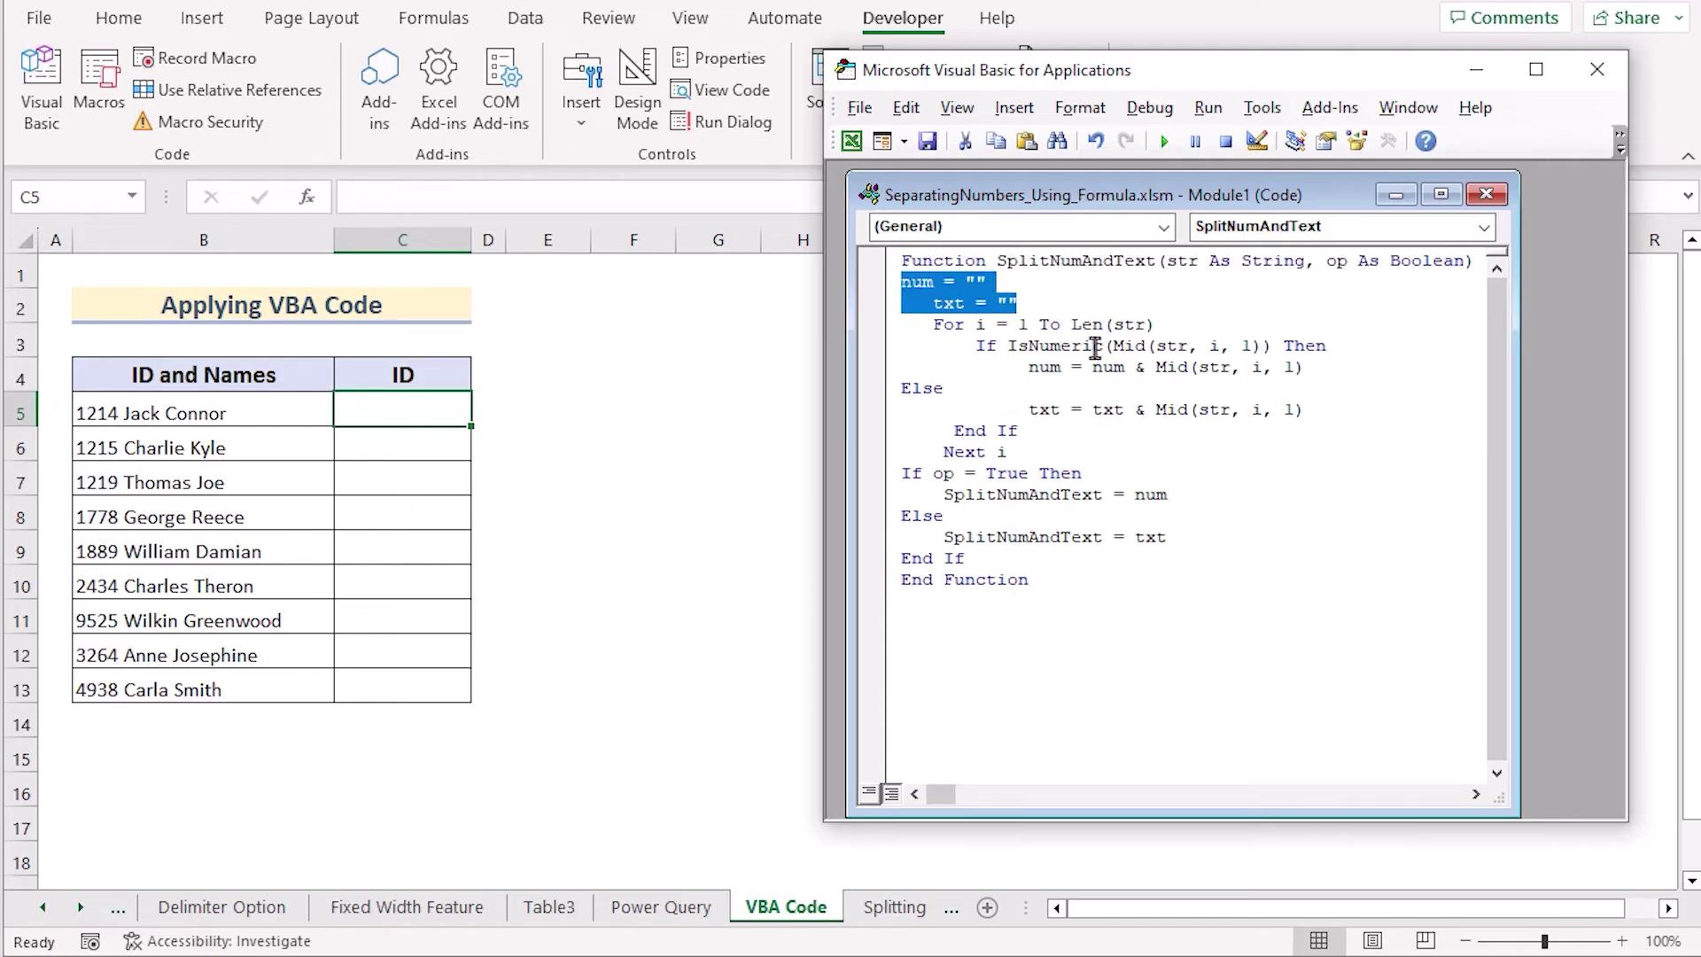
{"action": "left_click_drag", "start_coordinate": [924, 324], "coordinate": [1137, 376]}
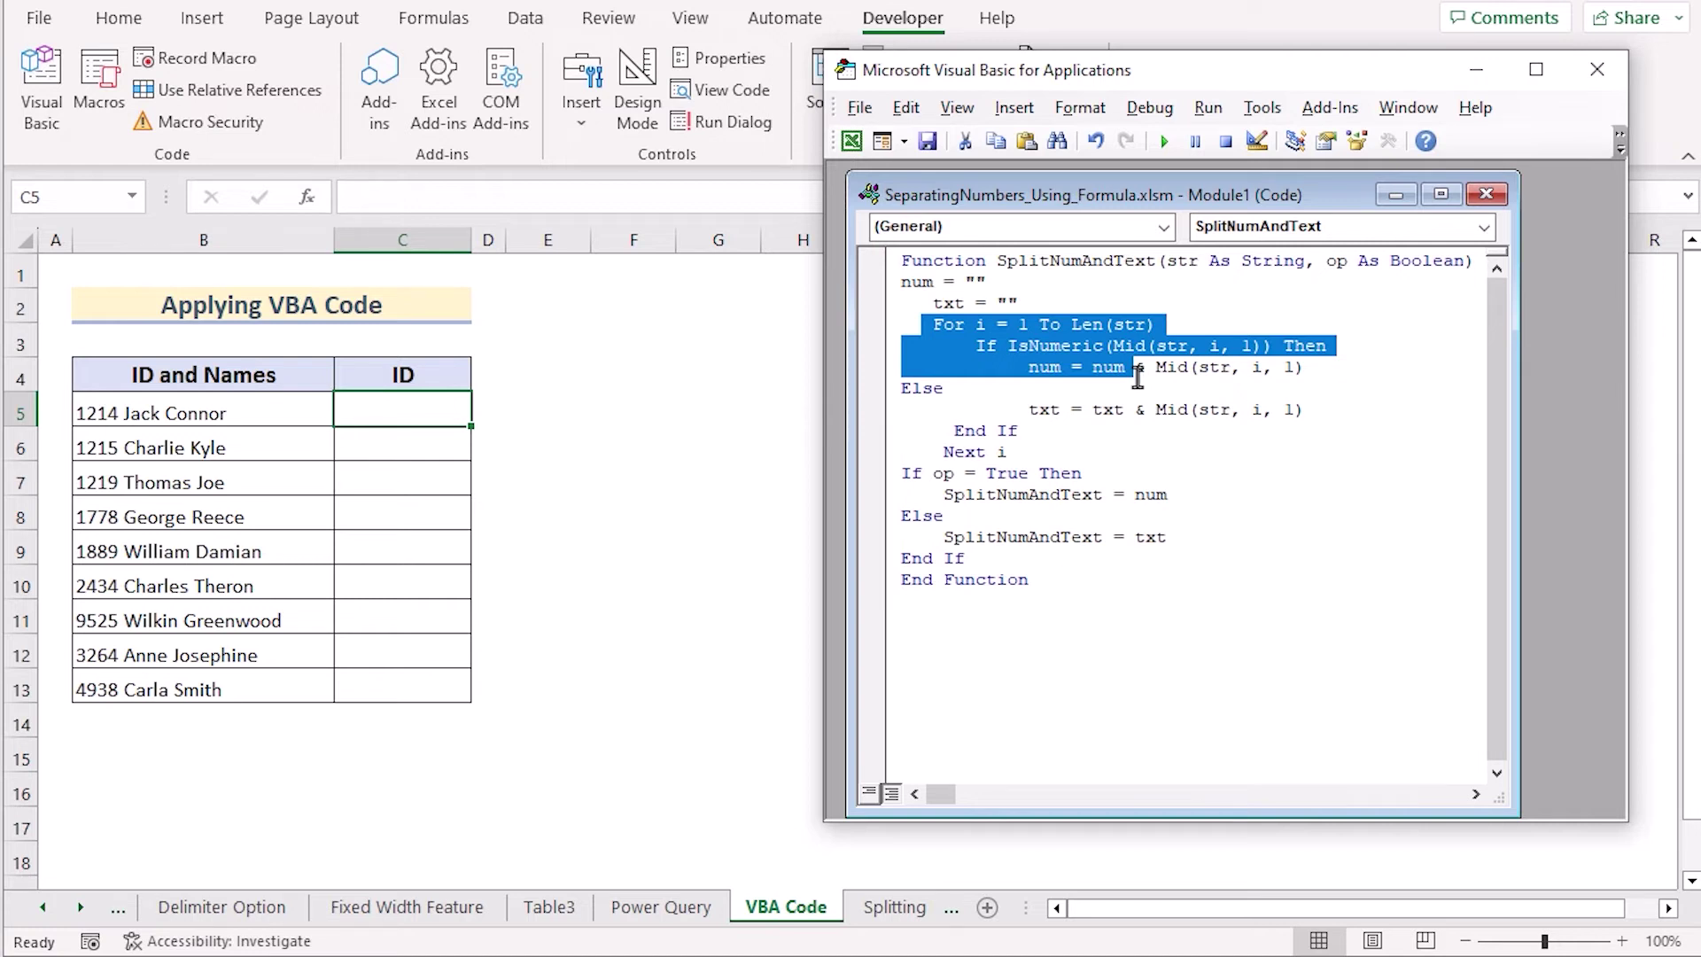
{"action": "left_click_drag", "start_coordinate": [1137, 377], "coordinate": [1273, 377]}
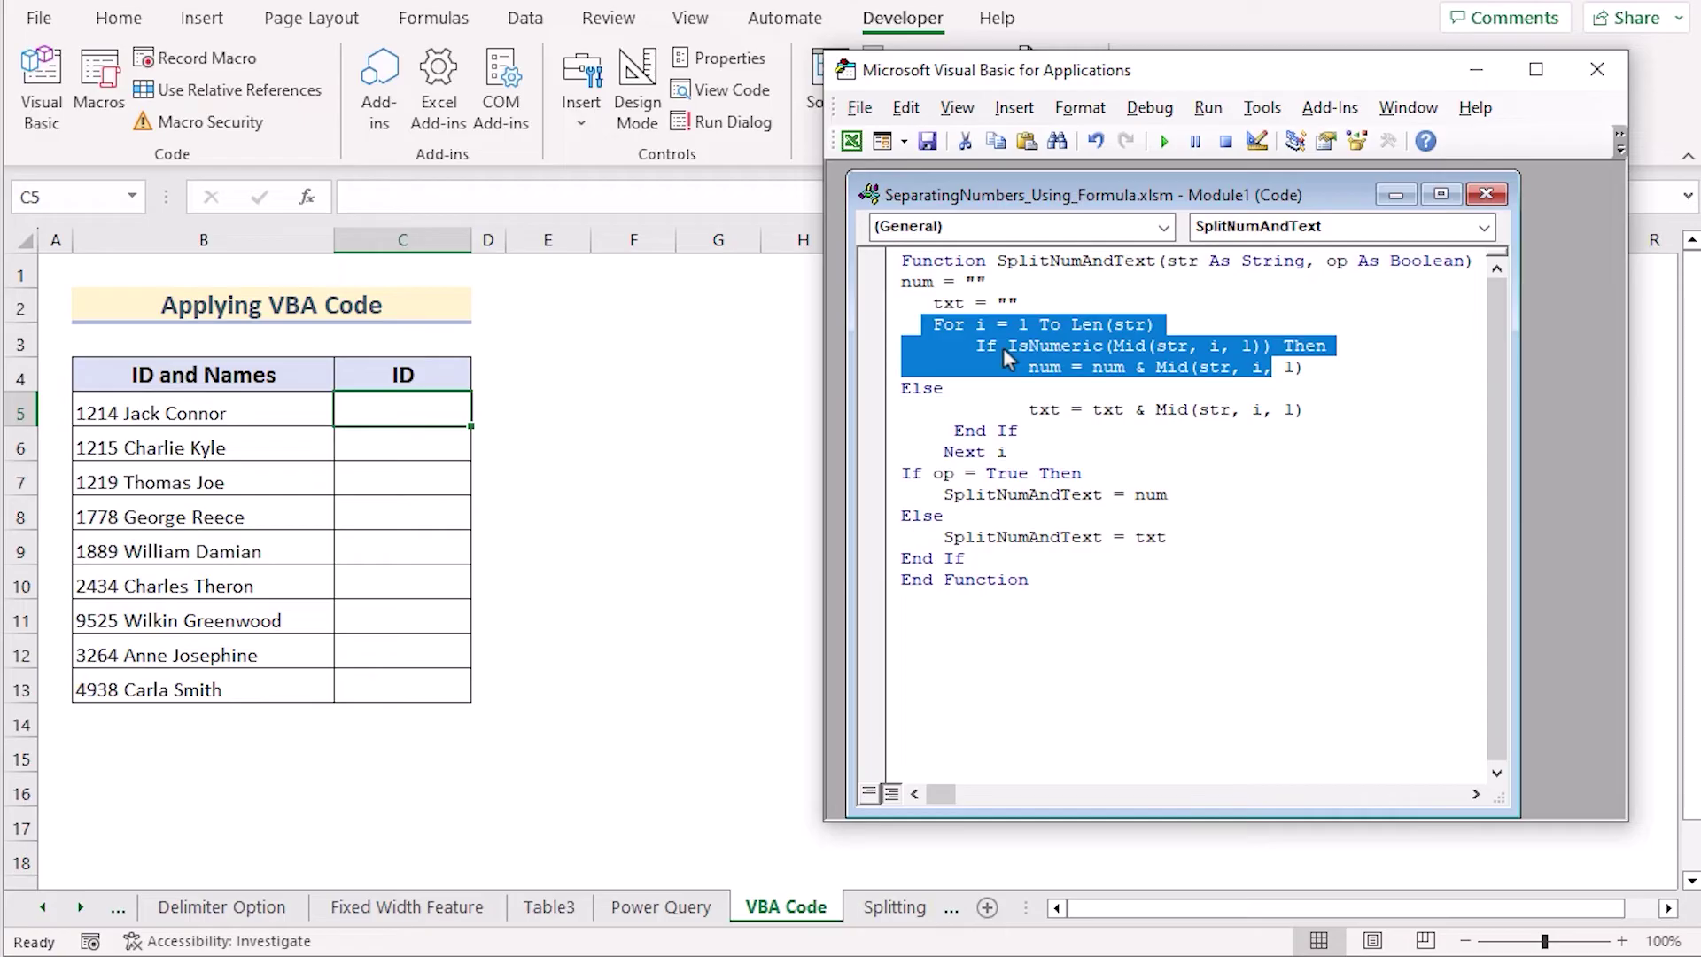
{"action": "left_click", "coordinate": [1027, 416]}
{"action": "left_click_drag", "start_coordinate": [1028, 415], "coordinate": [1309, 412]}
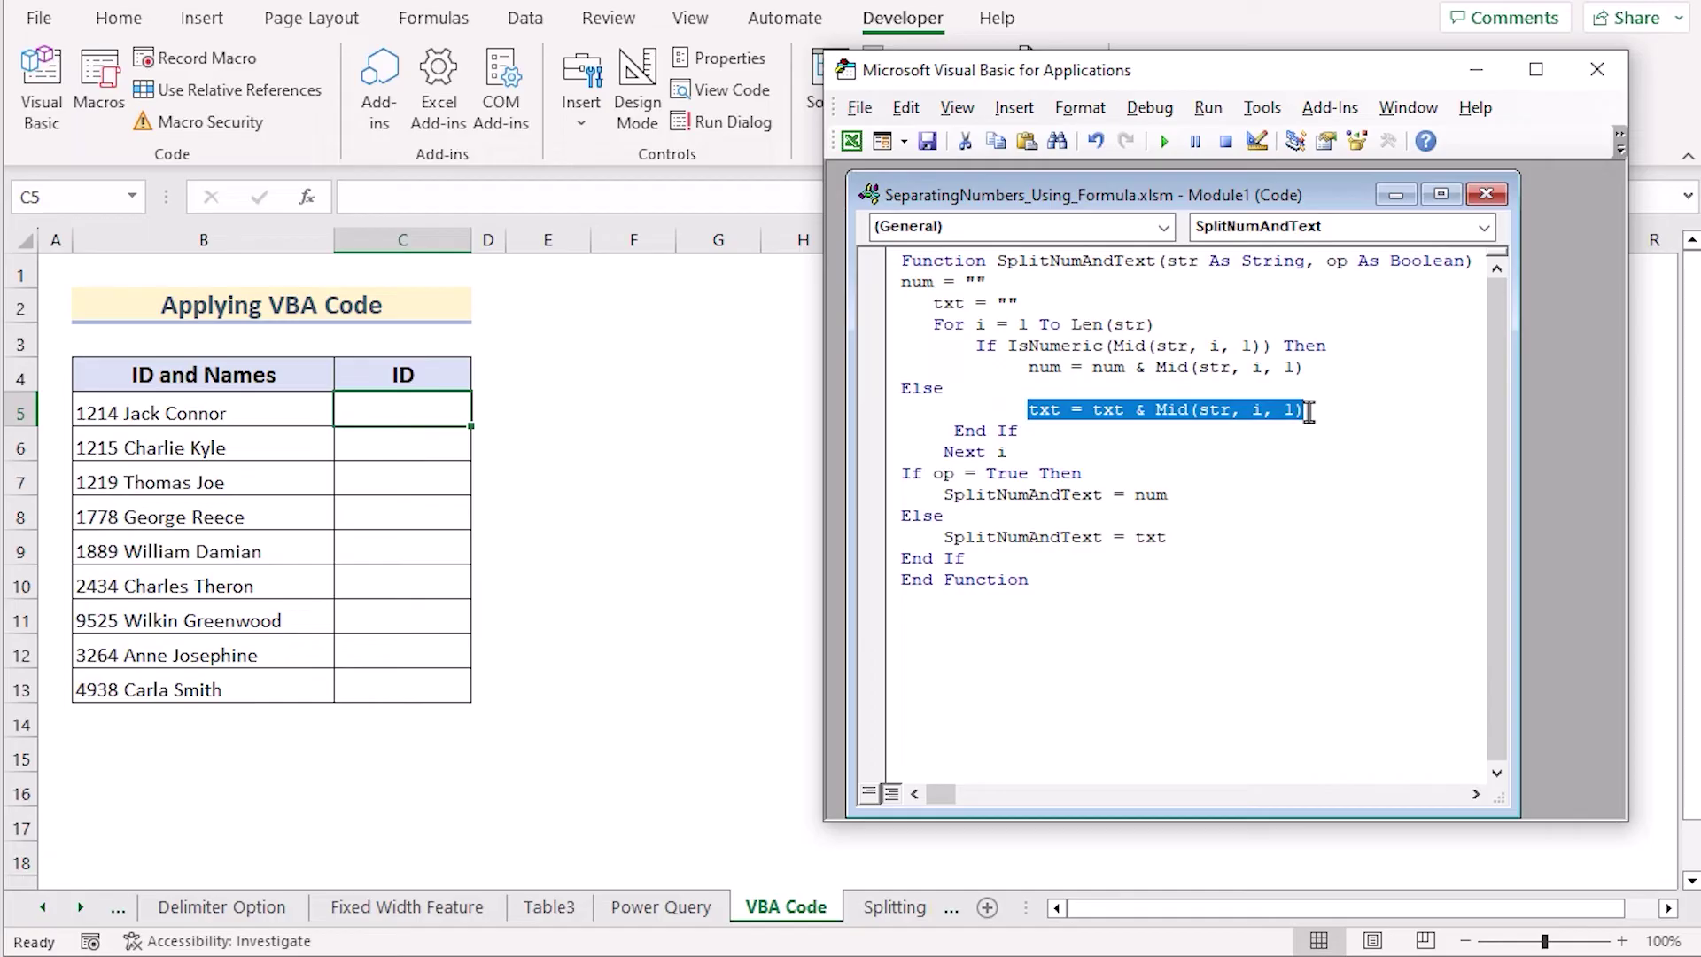
{"action": "left_click_drag", "start_coordinate": [1019, 432], "coordinate": [950, 436]}
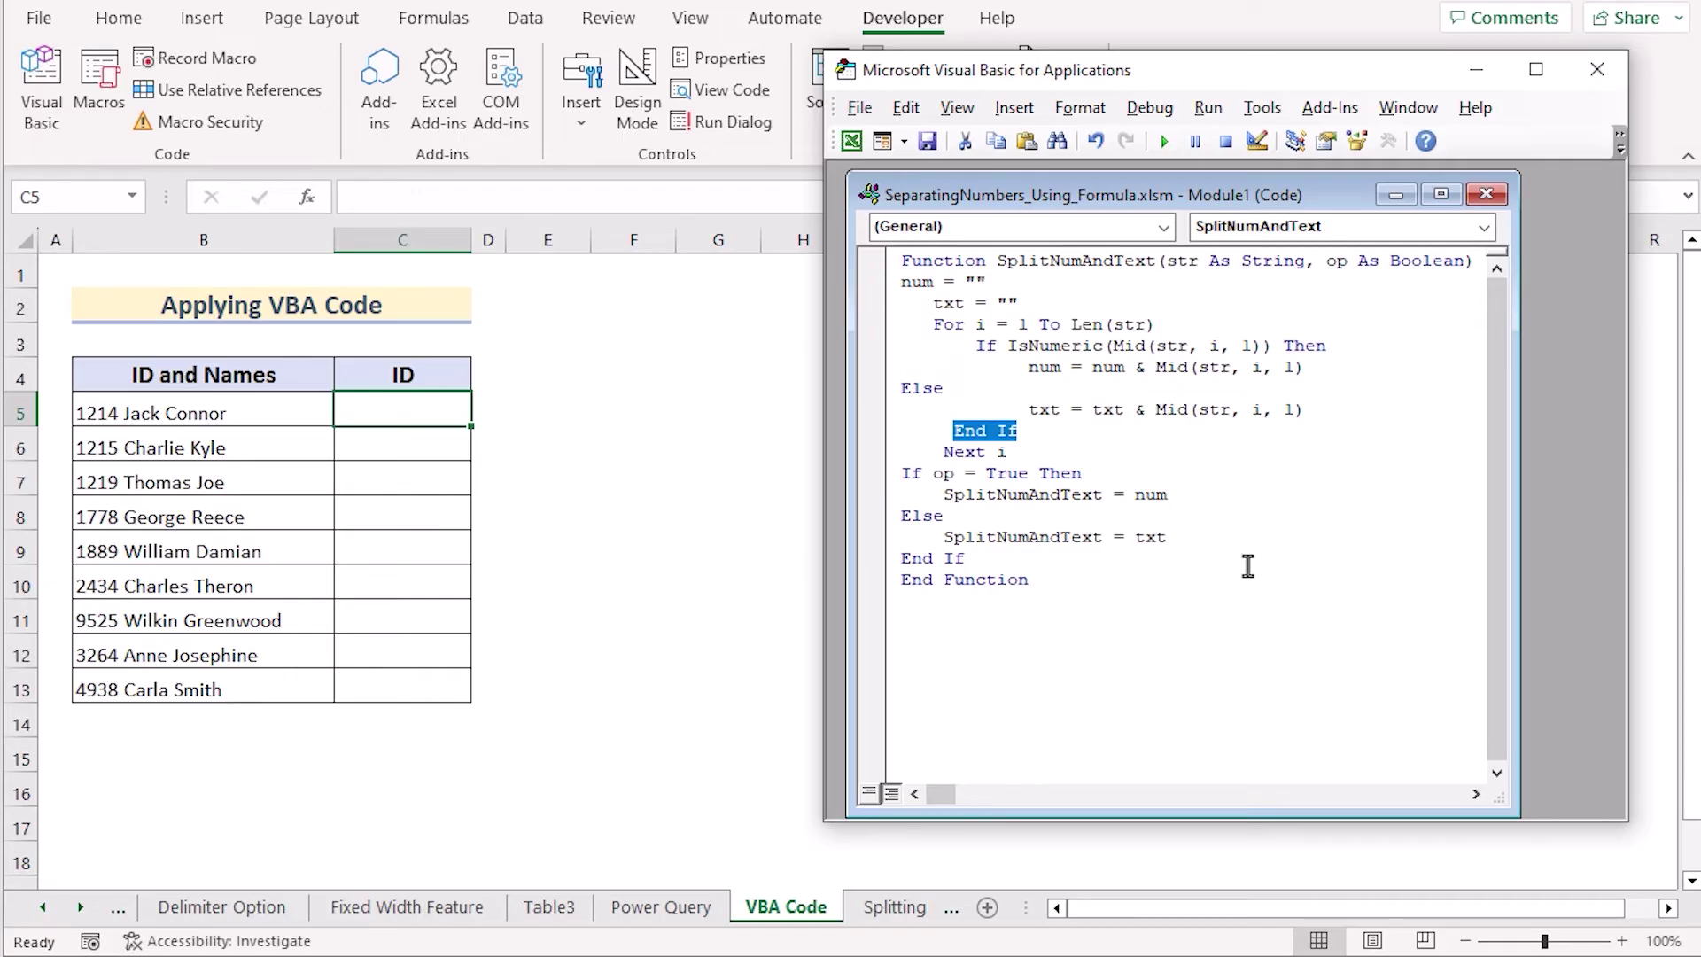
{"action": "left_click_drag", "start_coordinate": [932, 473], "coordinate": [1124, 496]}
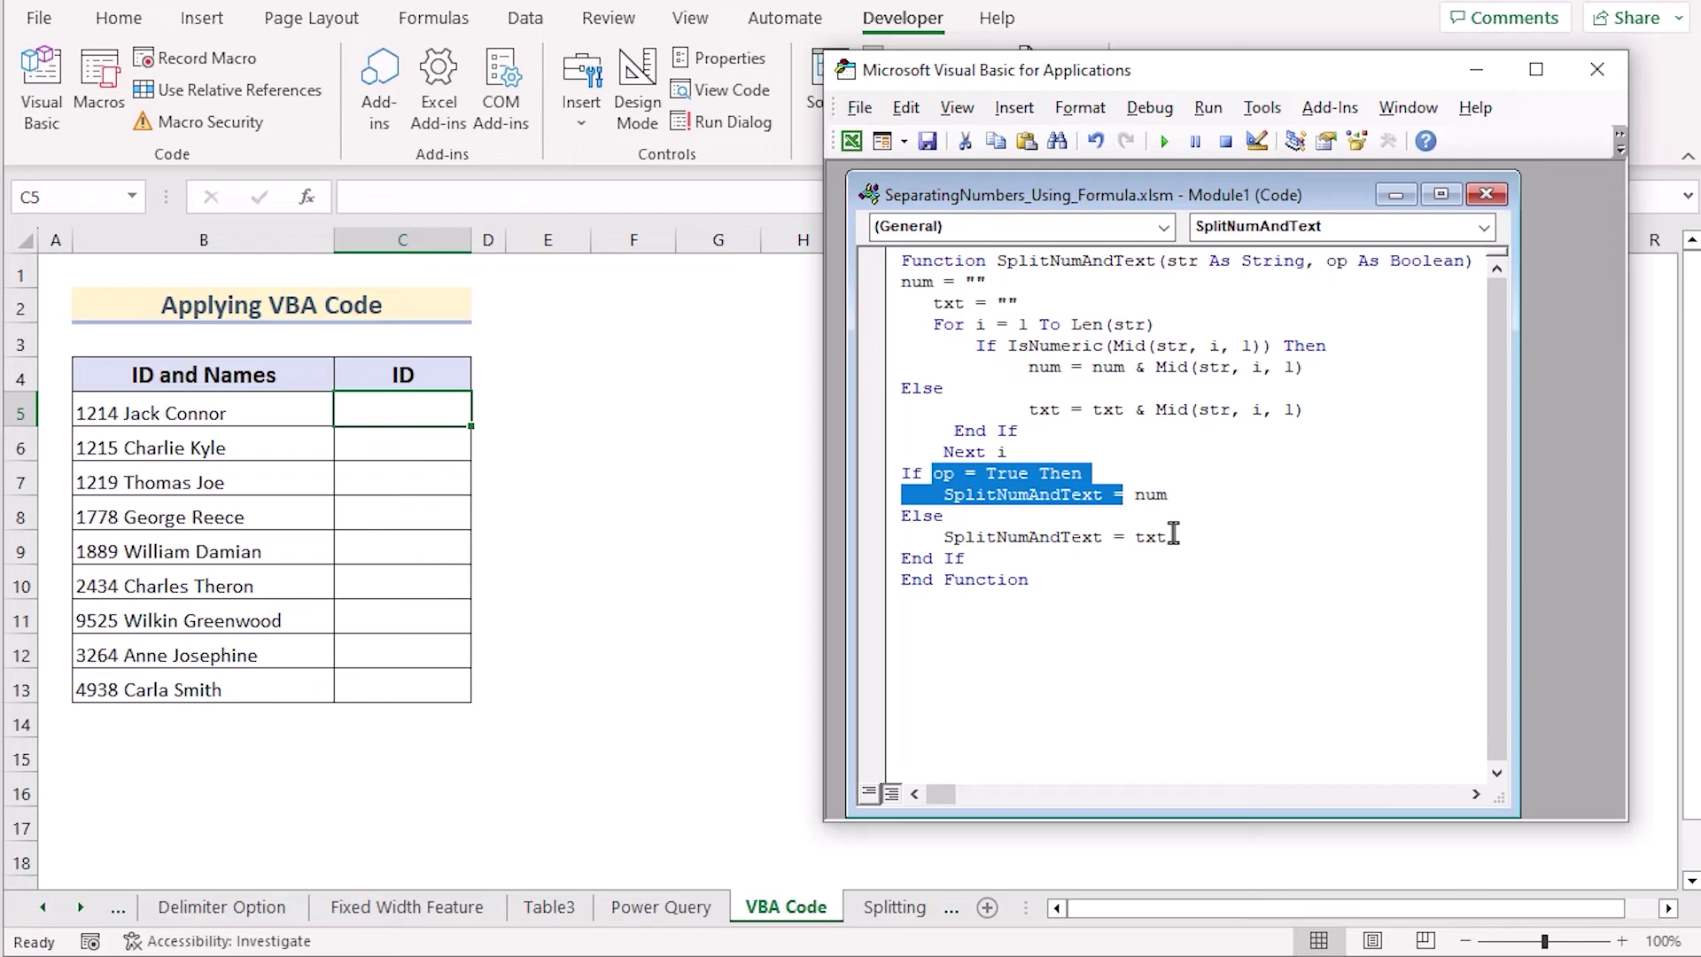
{"action": "left_click", "coordinate": [1082, 578]}
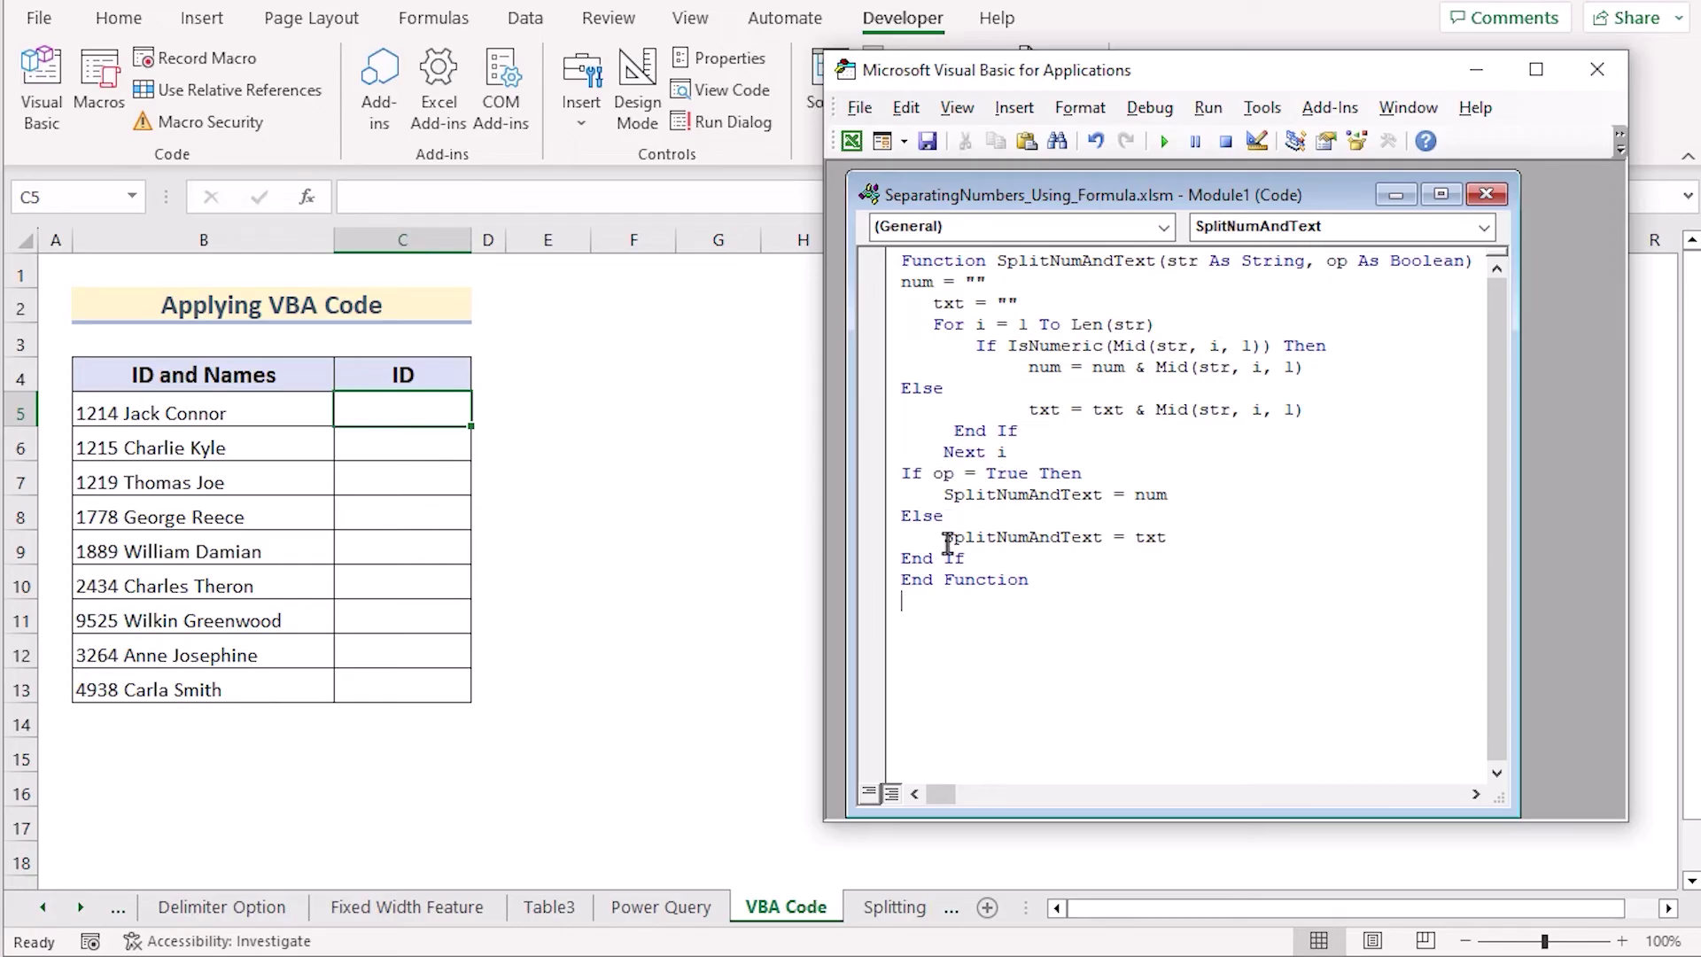
{"action": "left_click", "coordinate": [1100, 627]}
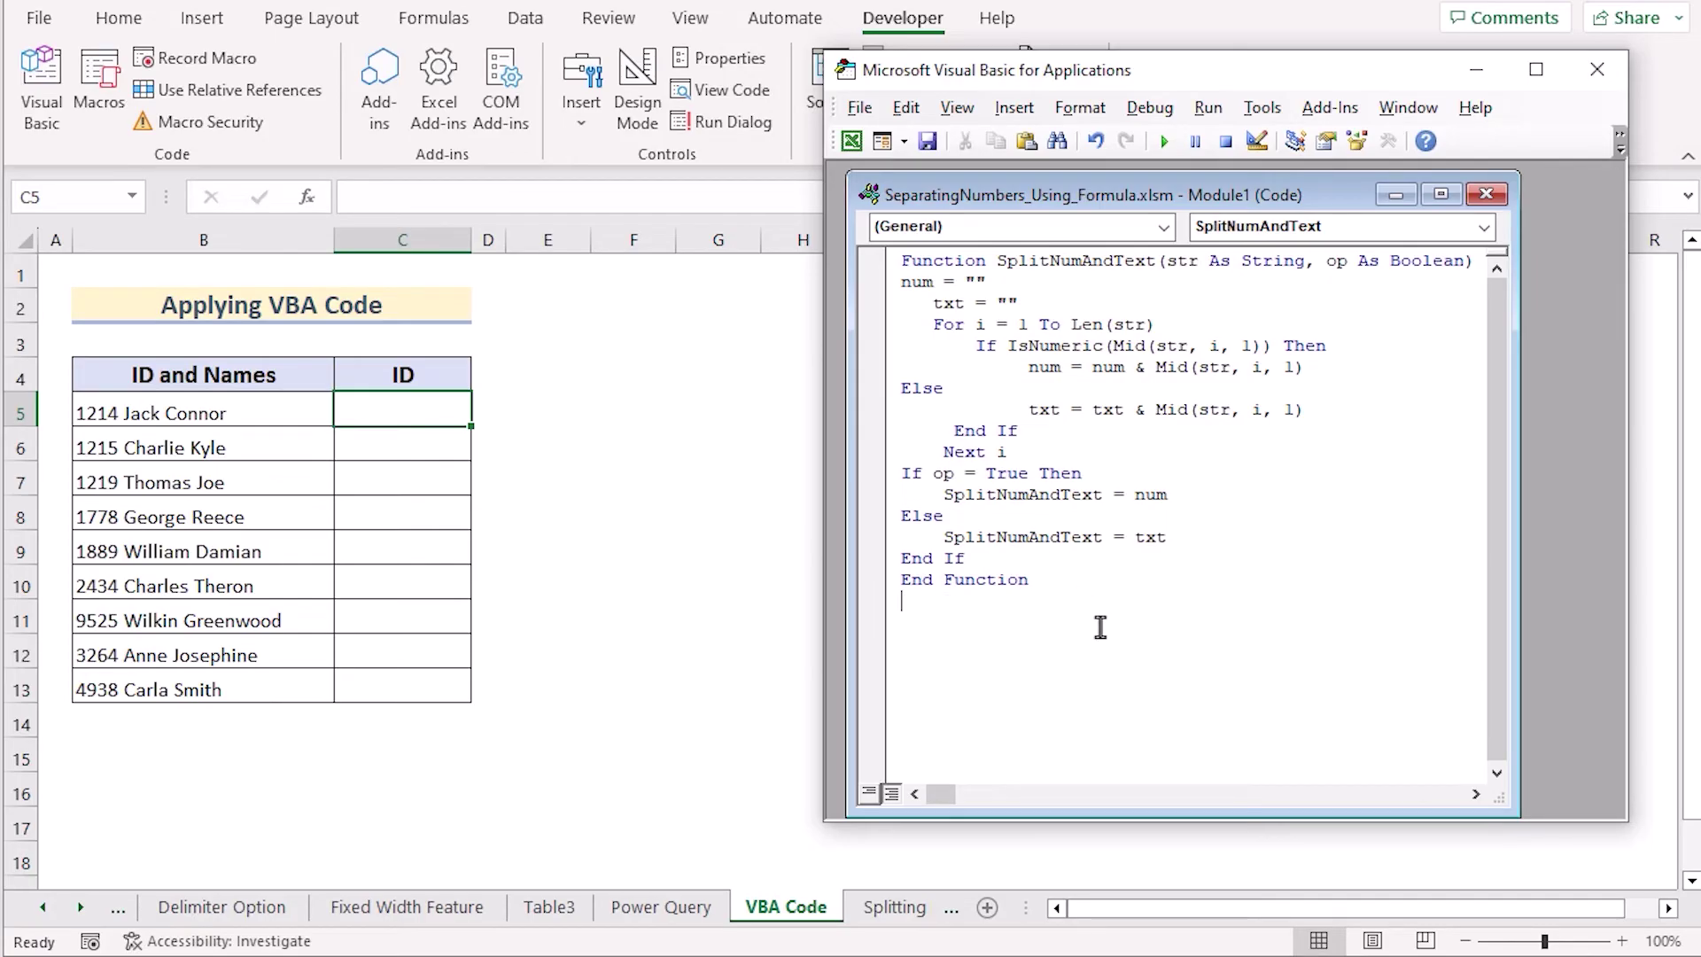
- Save the module code and minimize the Visual Basic editor to return to the VBA Code sheet
{"action": "left_click", "coordinate": [926, 143]}
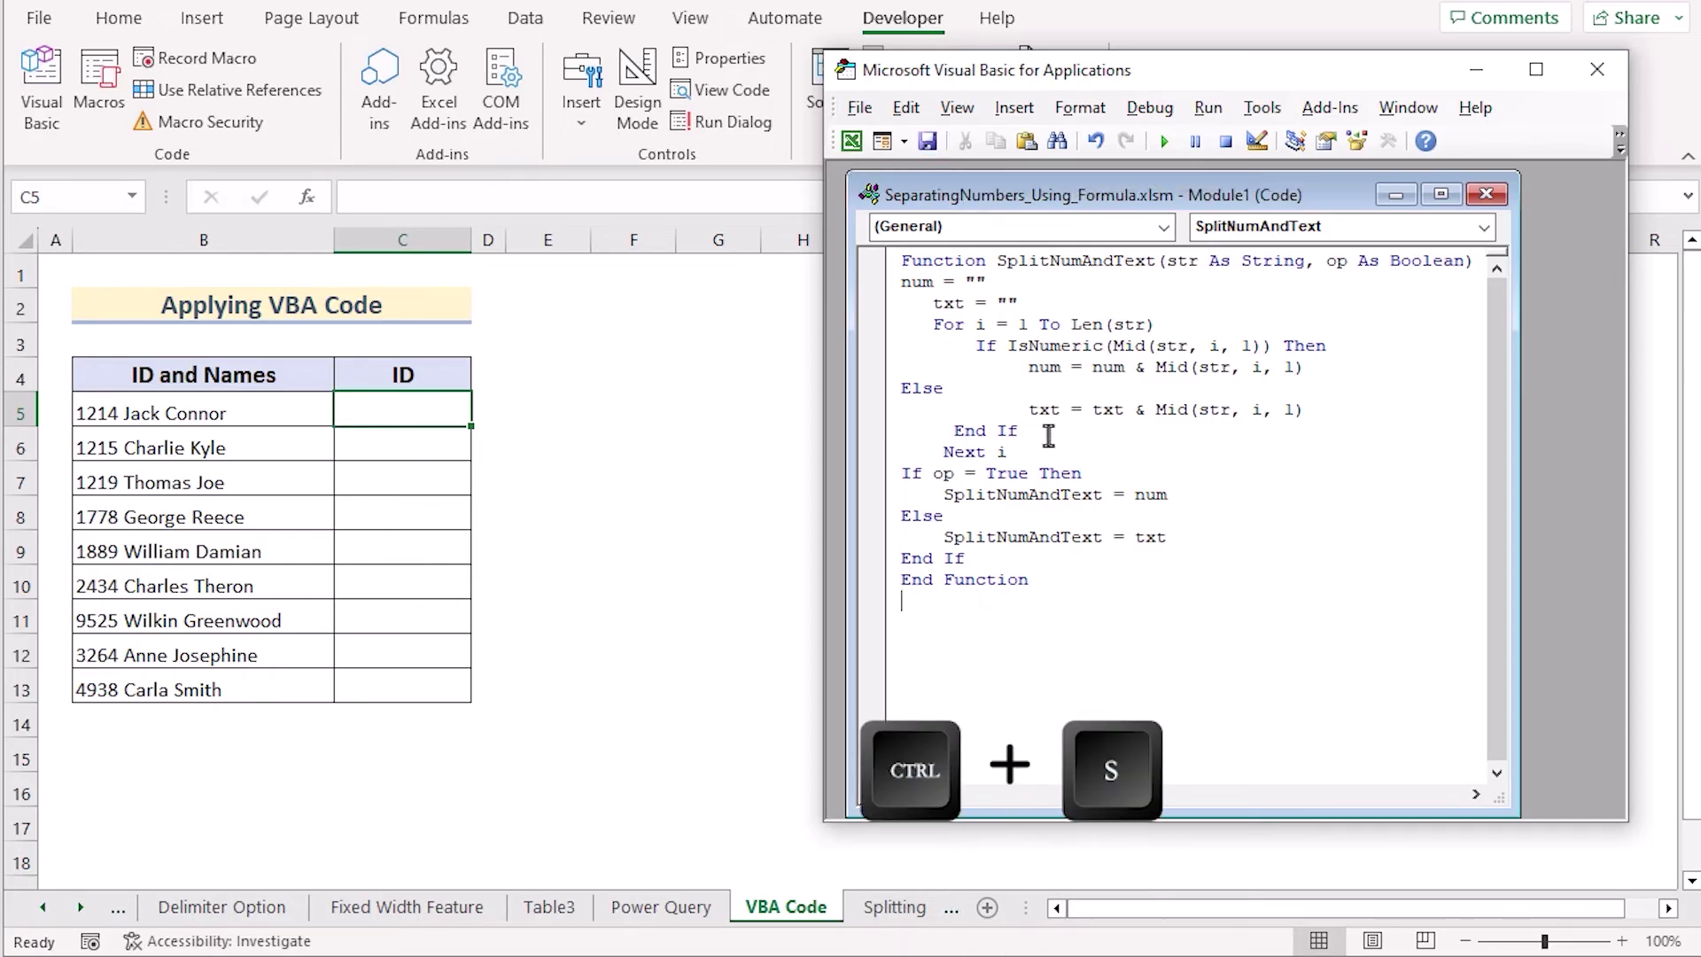
{"action": "left_click", "coordinate": [1475, 71]}
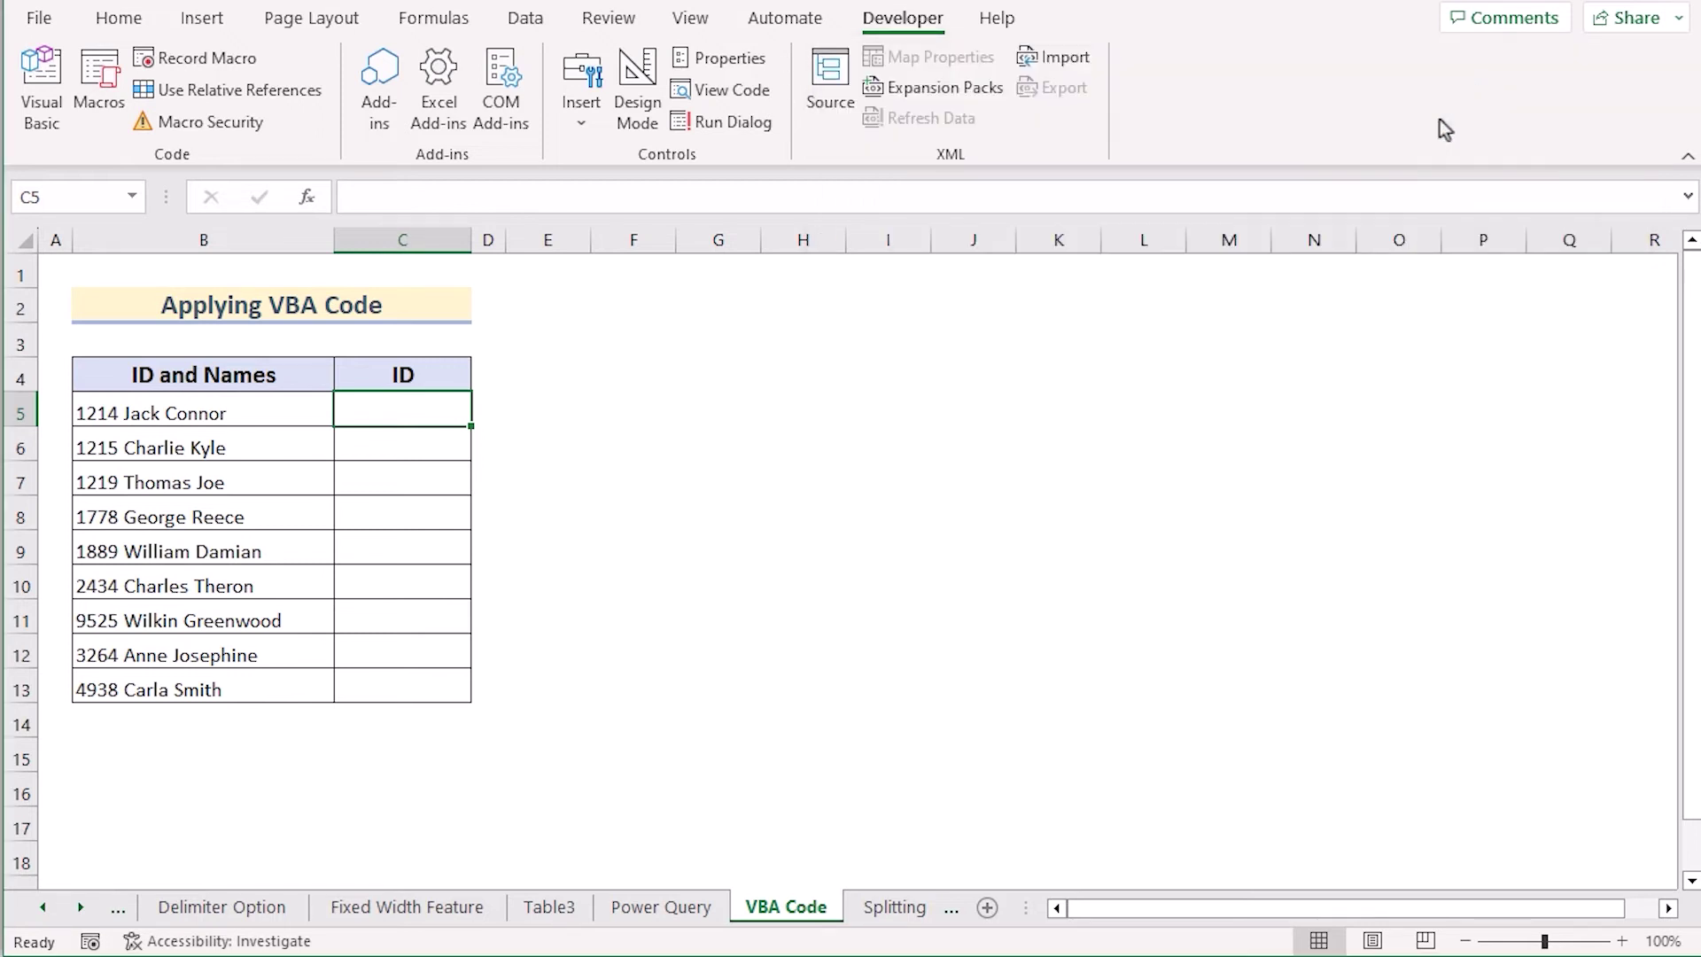
{"action": "key", "text": "alt+F8"}
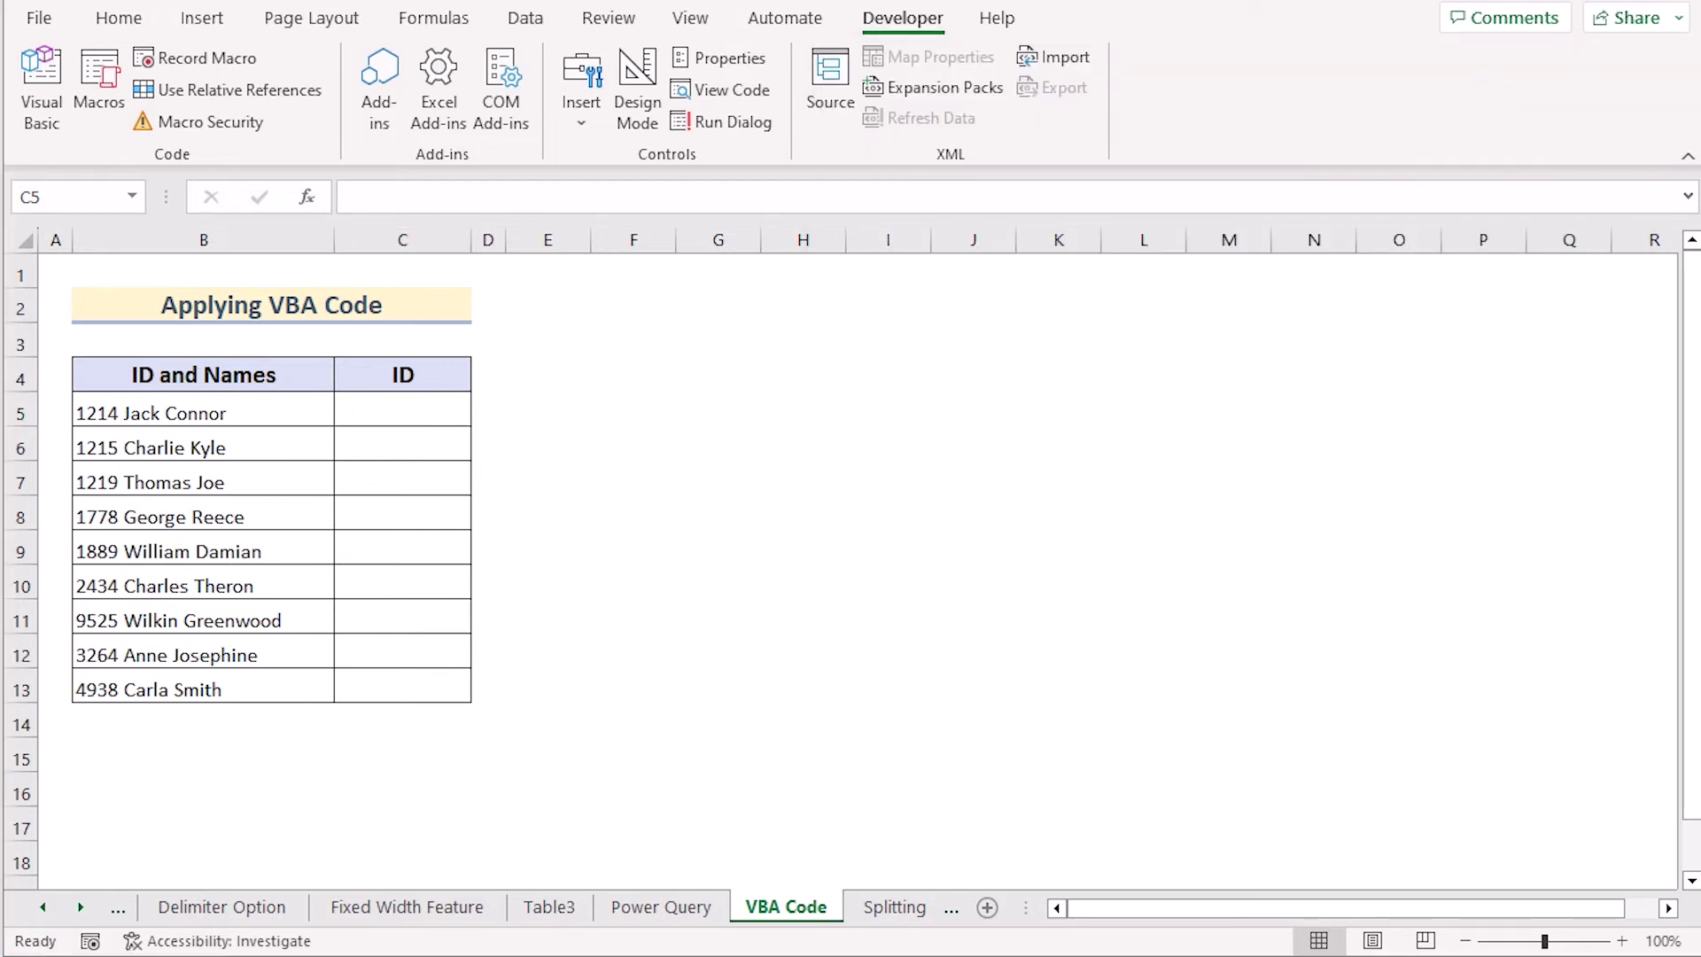
- Enter =SplitNumAndText(B5,1) in cell C5 of the VBA Code sheet and fill it down to C13
{"action": "double_click", "coordinate": [360, 414]}
{"action": "type", "text": "="}
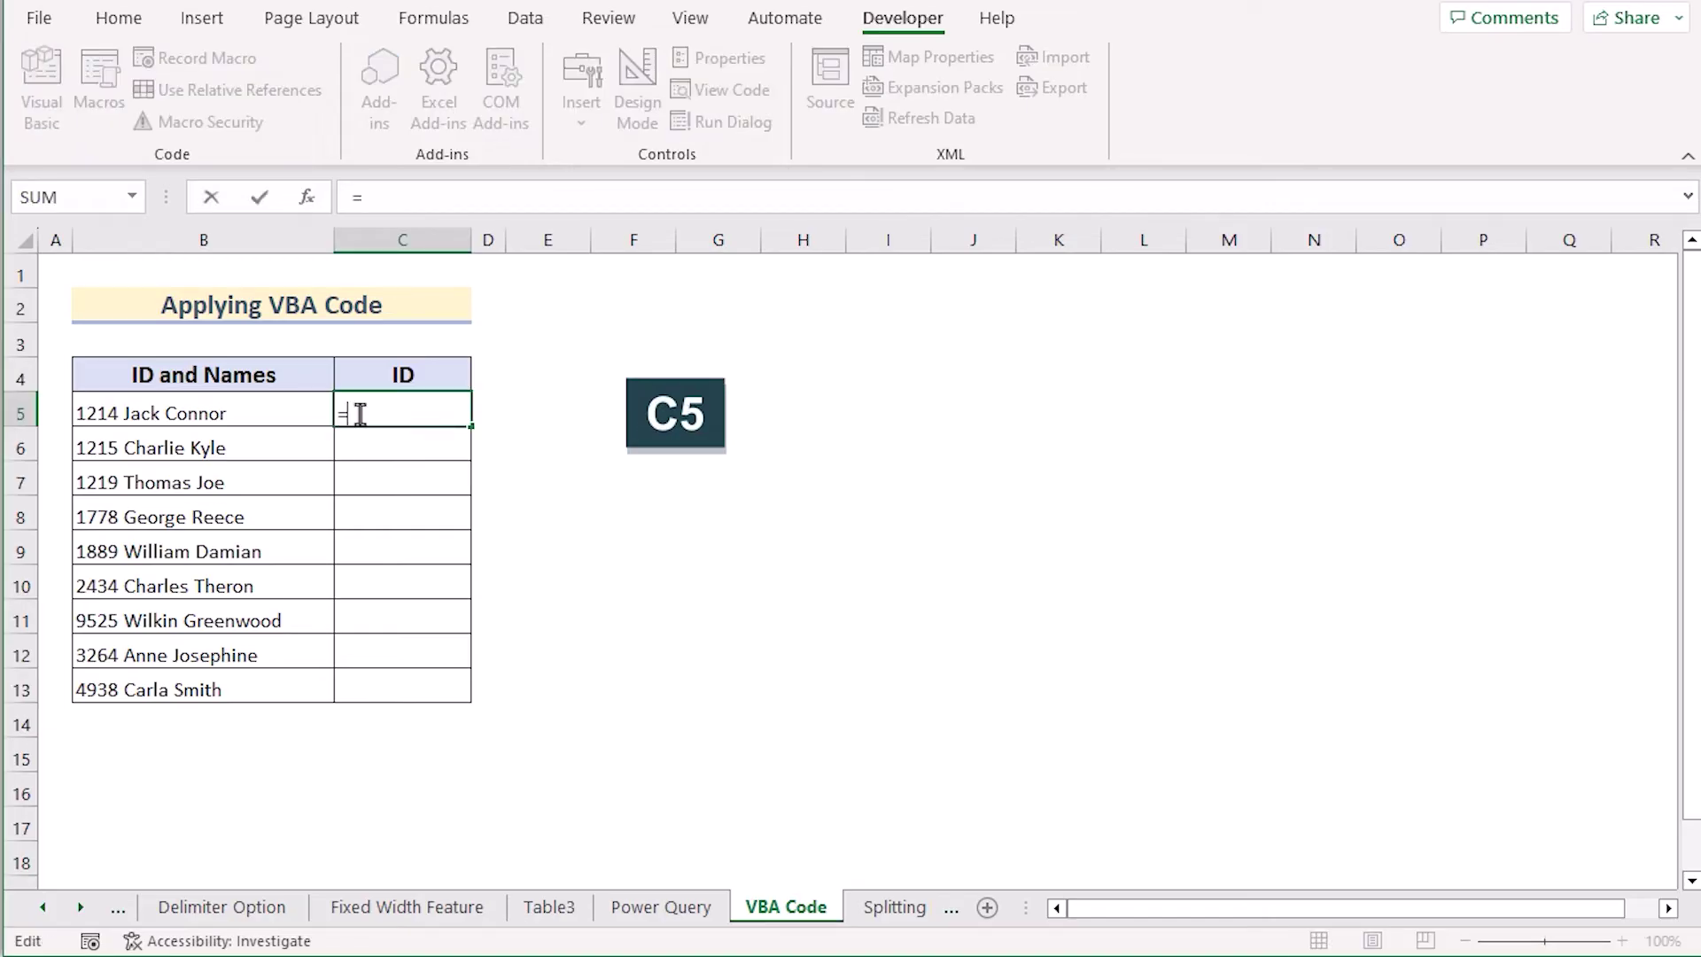
{"action": "type", "text": "Split"}
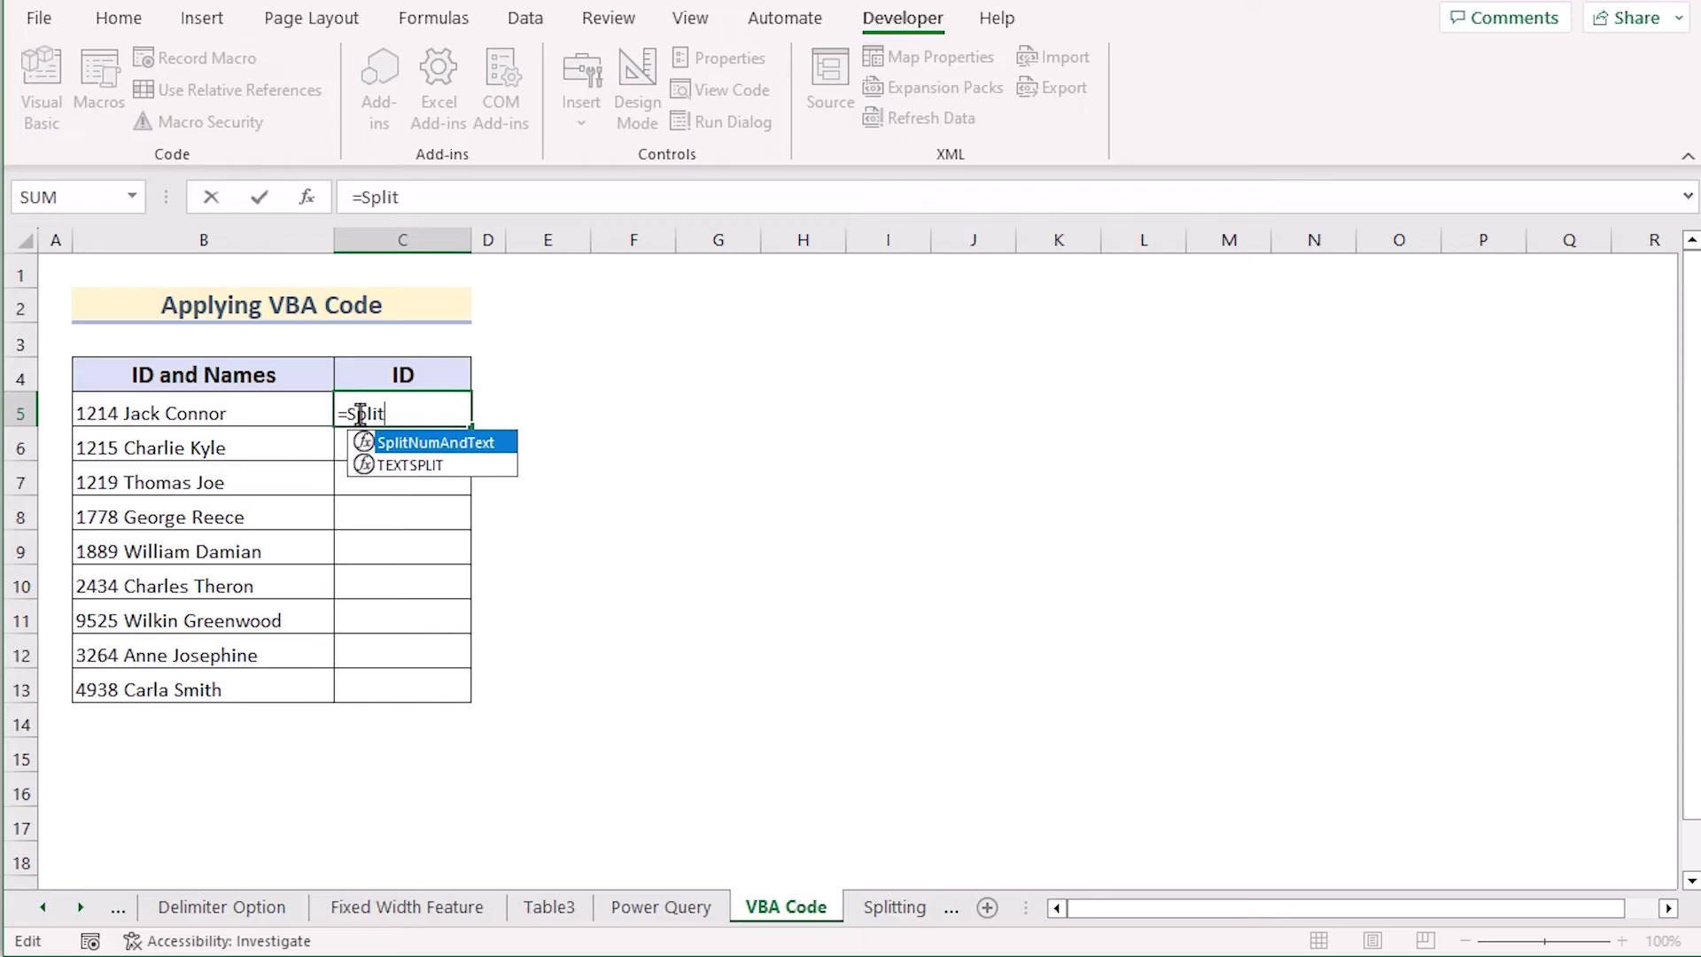
{"action": "double_click", "coordinate": [452, 442]}
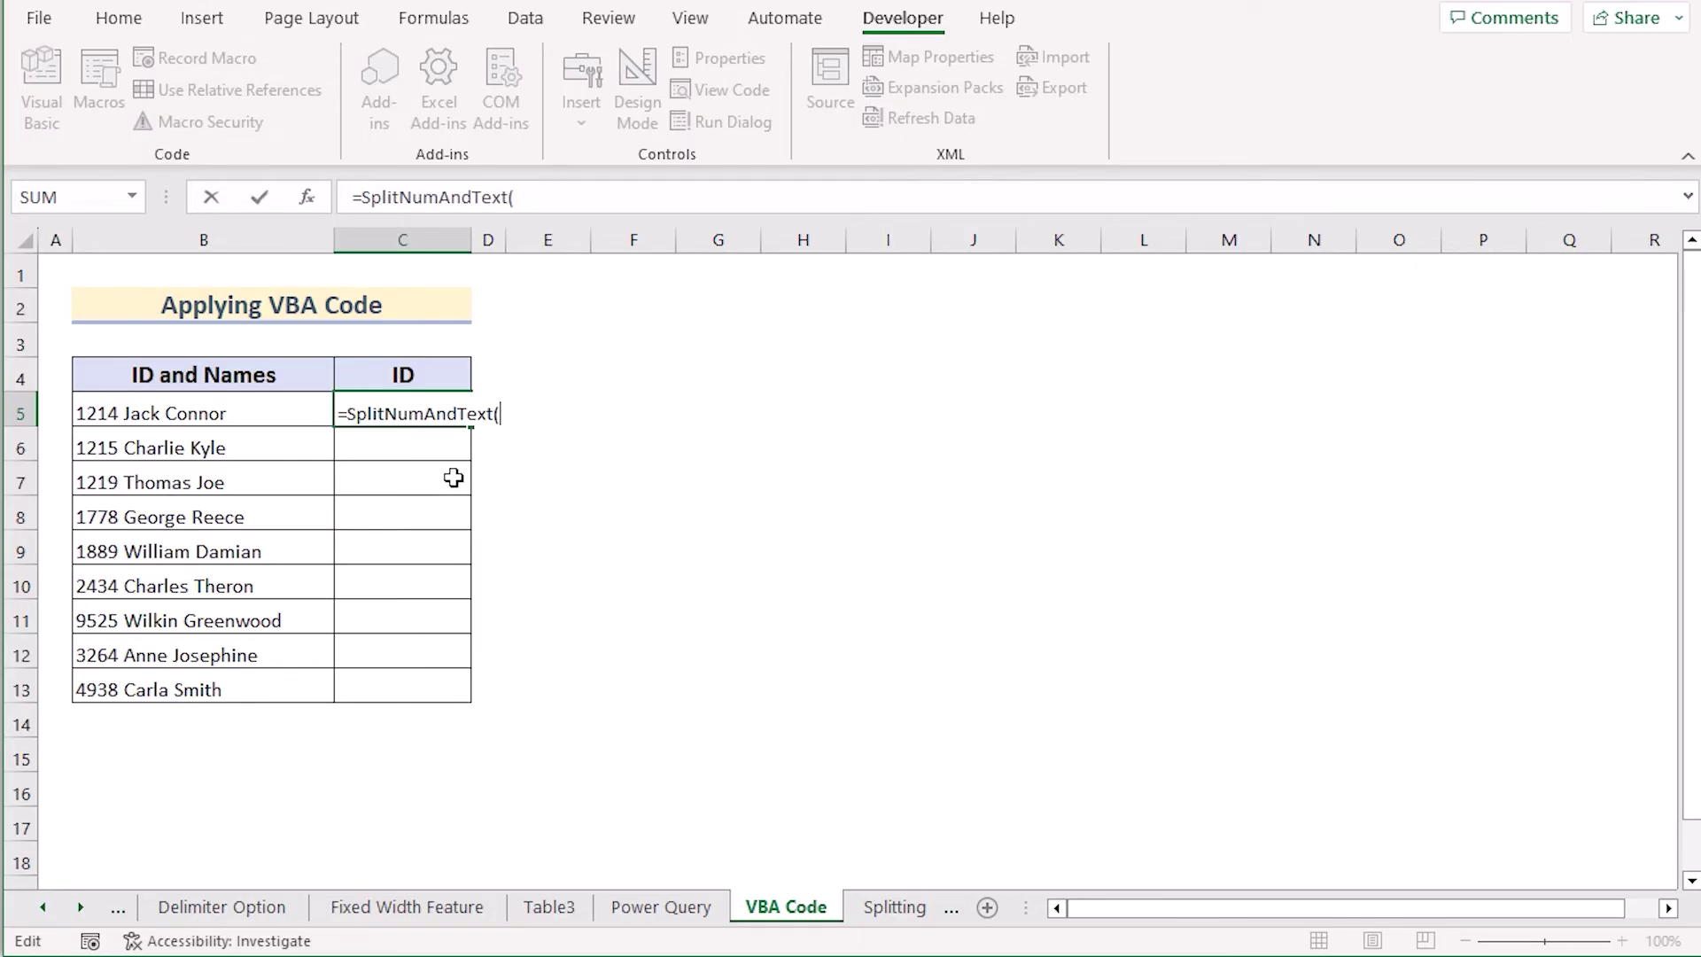
{"action": "left_click", "coordinate": [228, 420]}
{"action": "type", "text": ","}
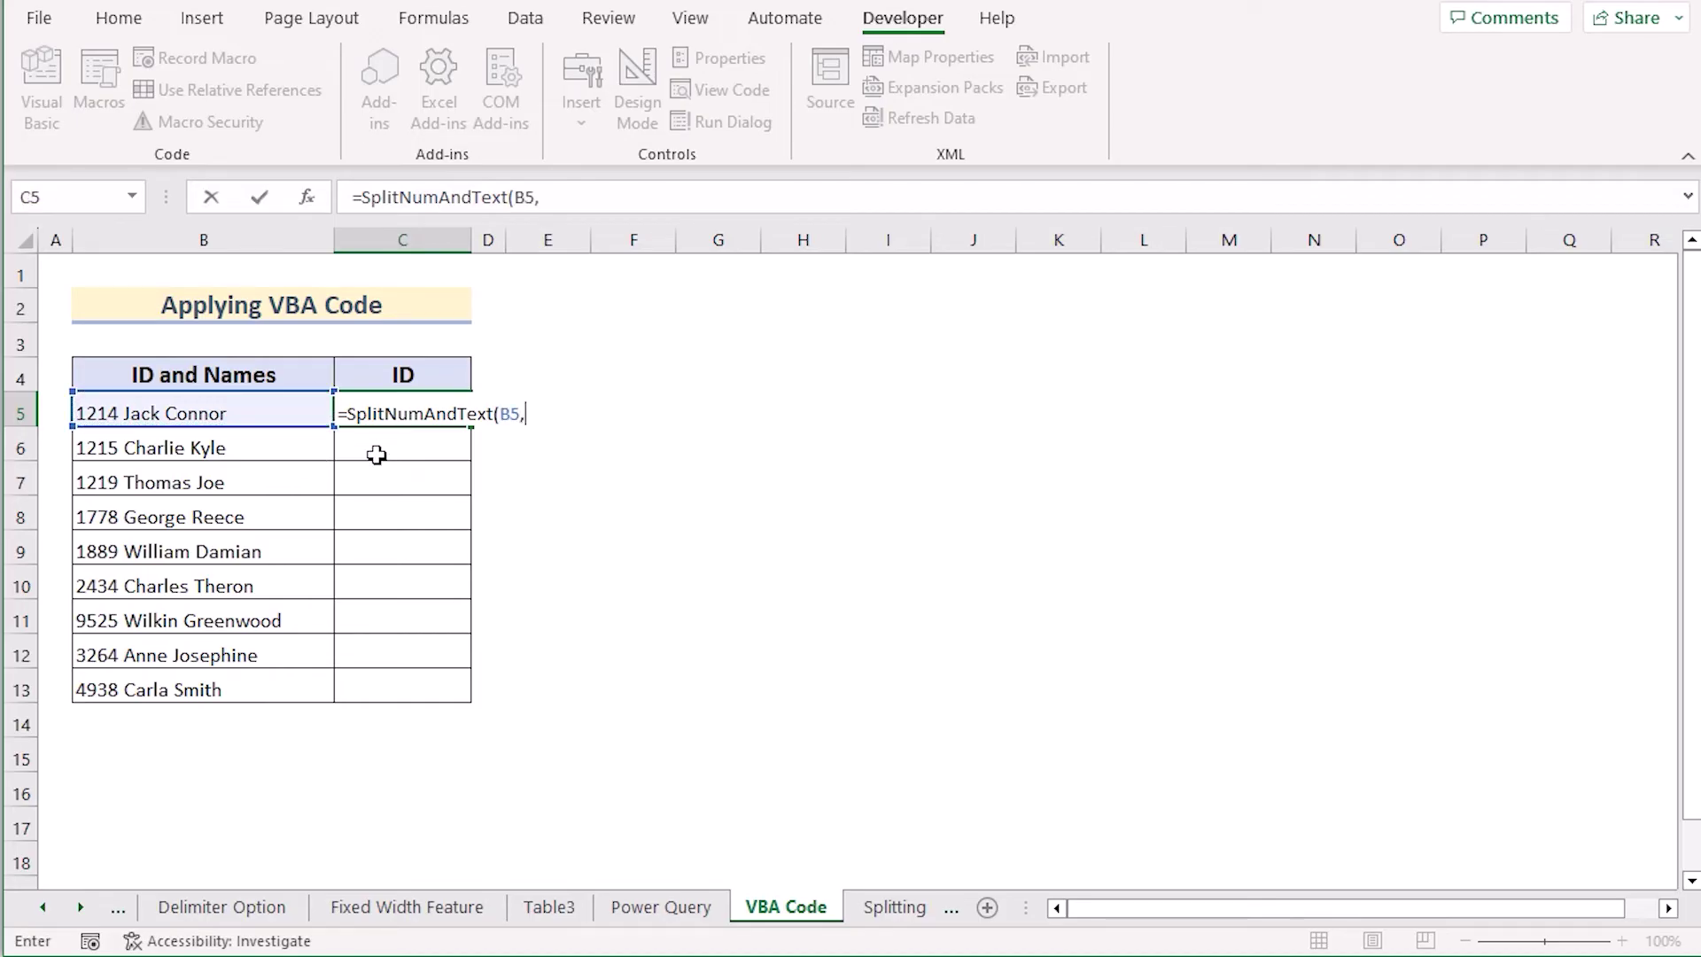
{"action": "type", "text": "1)"}
{"action": "key", "text": "Return"}
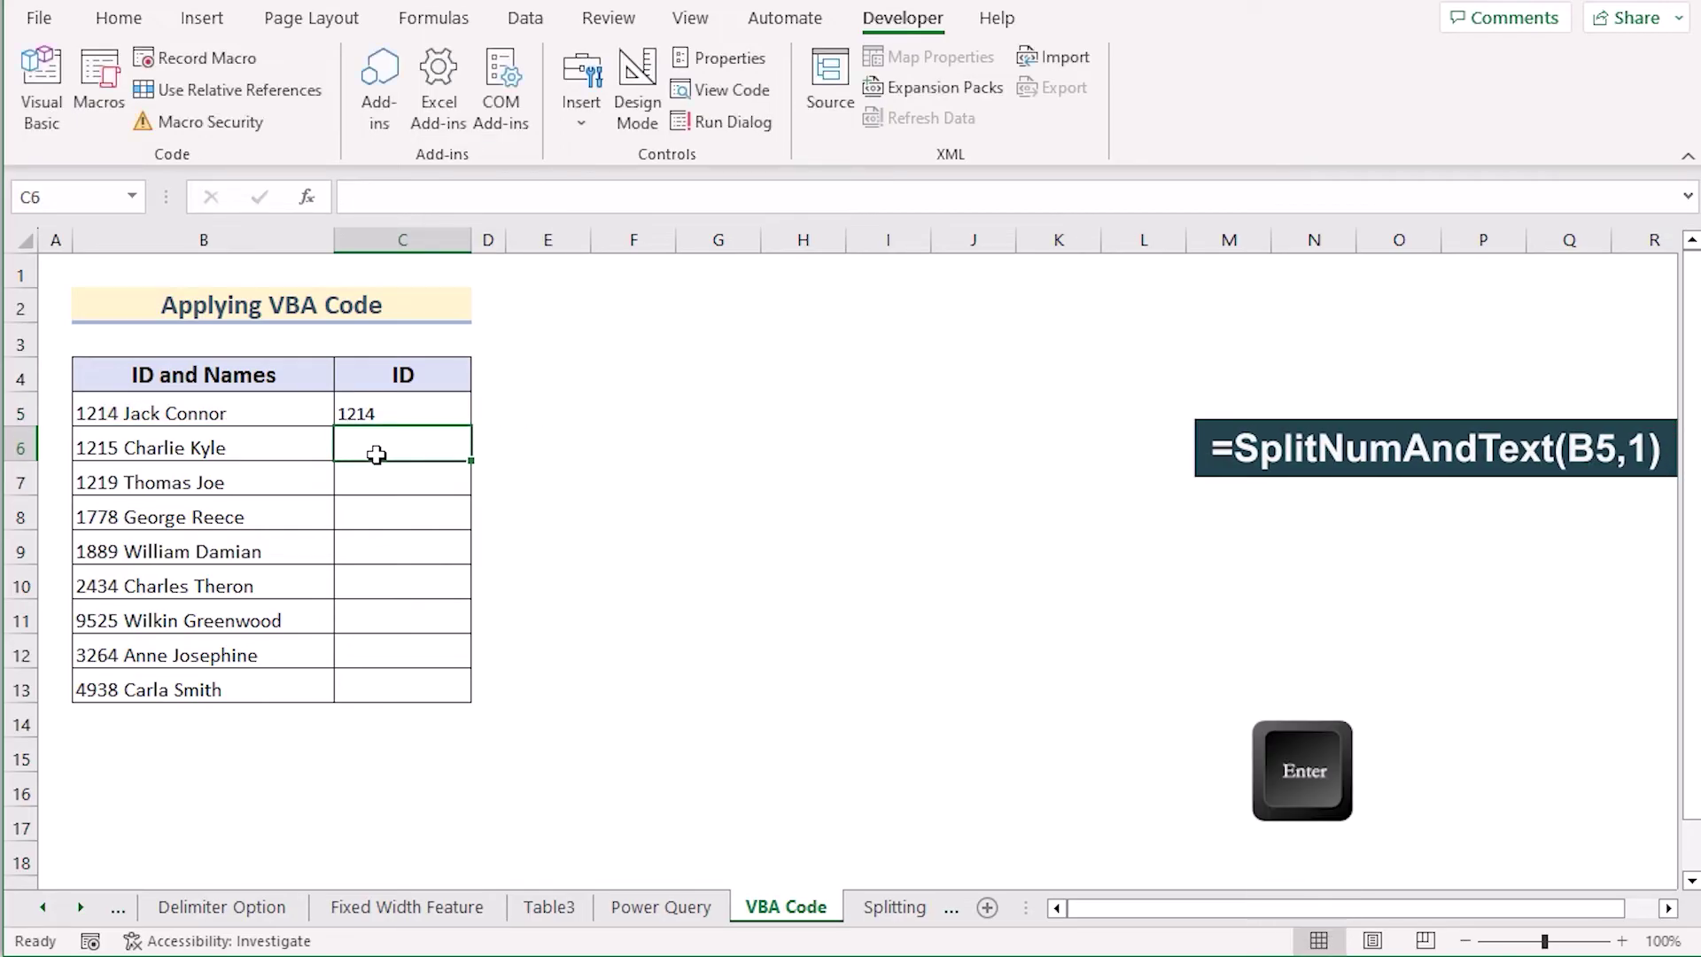
{"action": "left_click", "coordinate": [440, 407]}
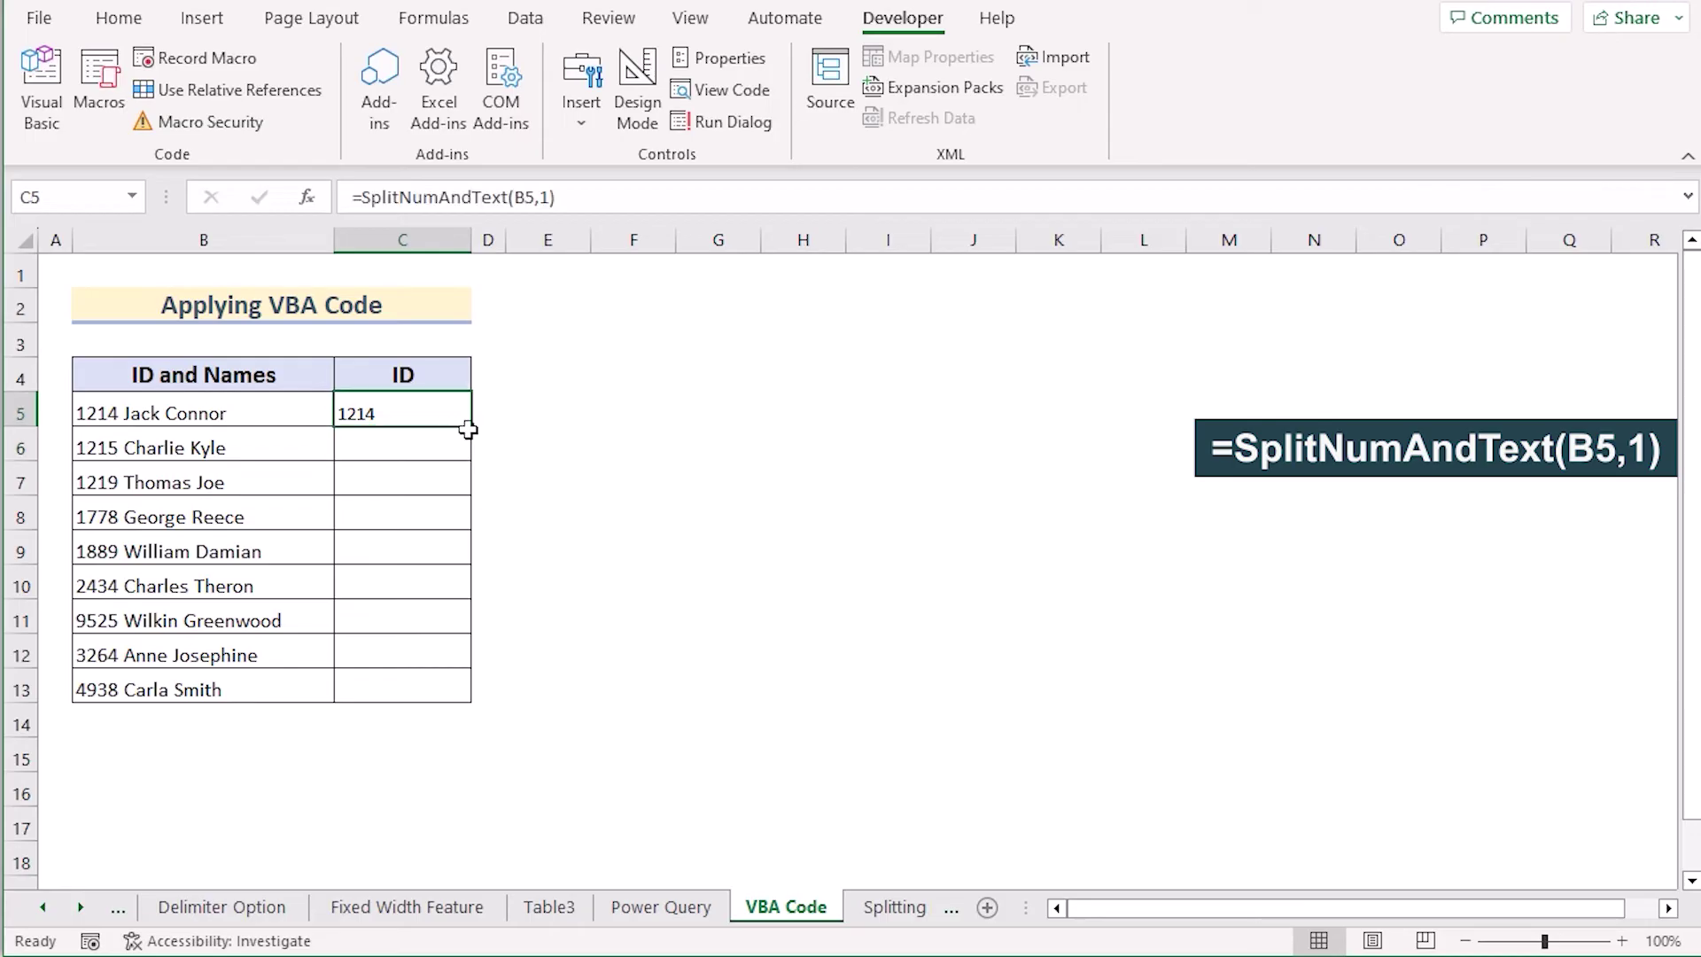
{"action": "left_click_drag", "start_coordinate": [468, 430], "coordinate": [455, 714]}
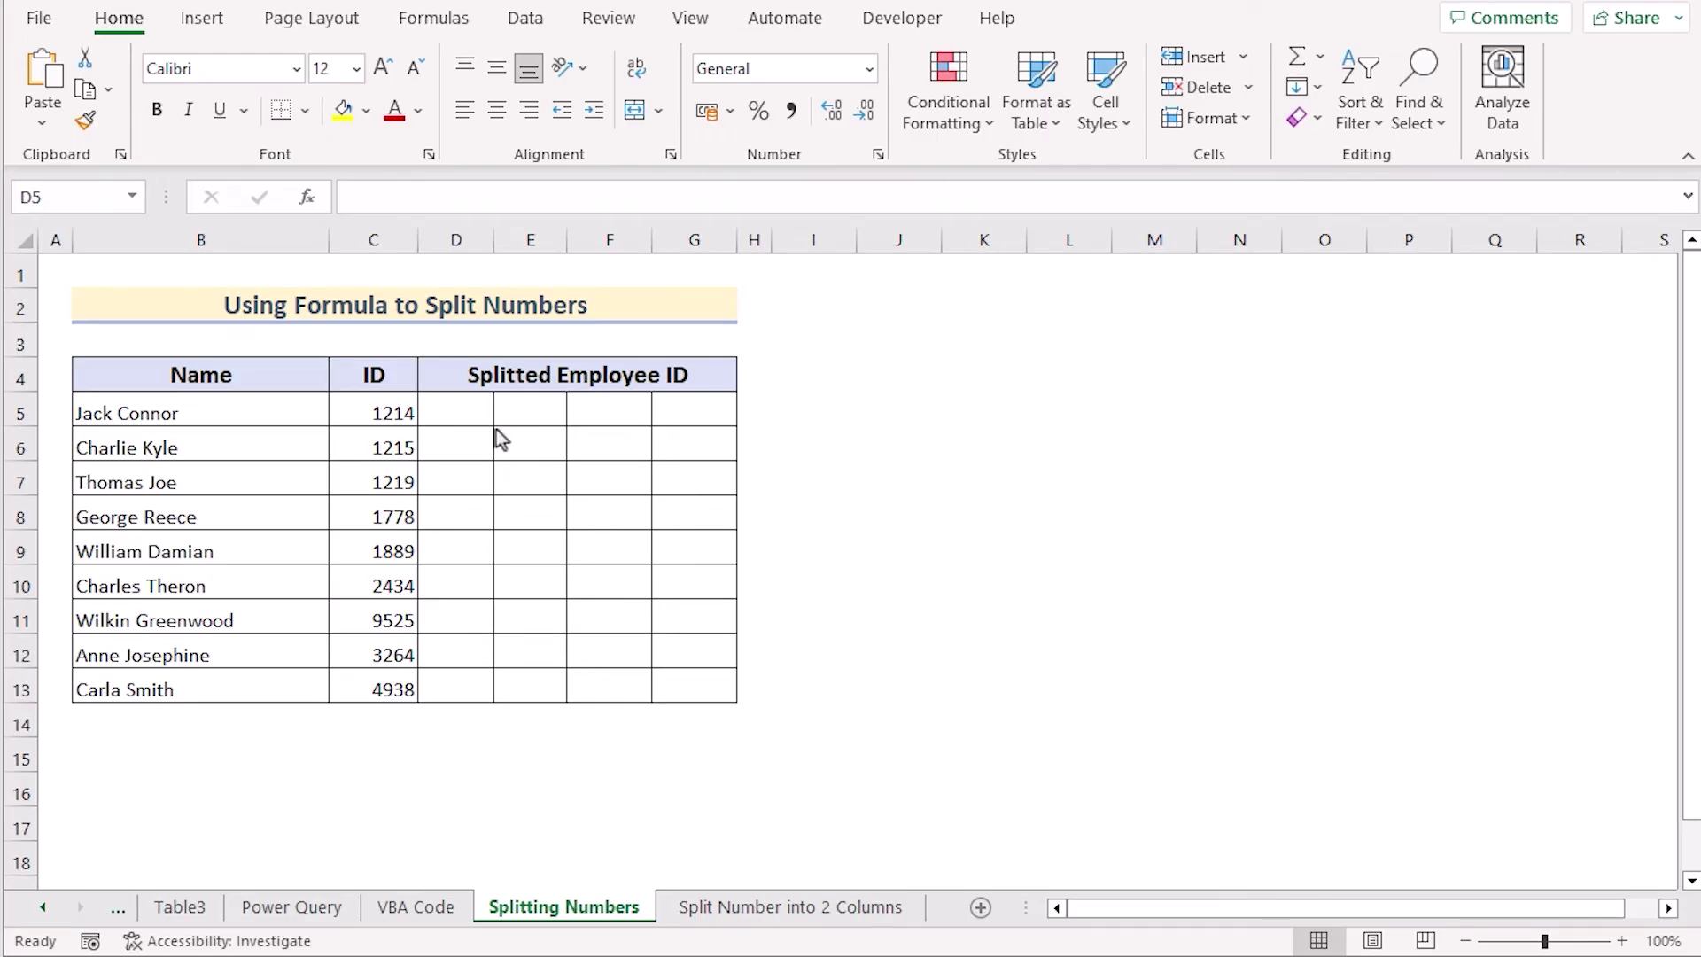
- Enter =MID($C5,COLUMN()-(COLUMN($D5)-1),1) in cell D5 of the Splitting Numbers sheet
{"action": "left_click", "coordinate": [446, 411]}
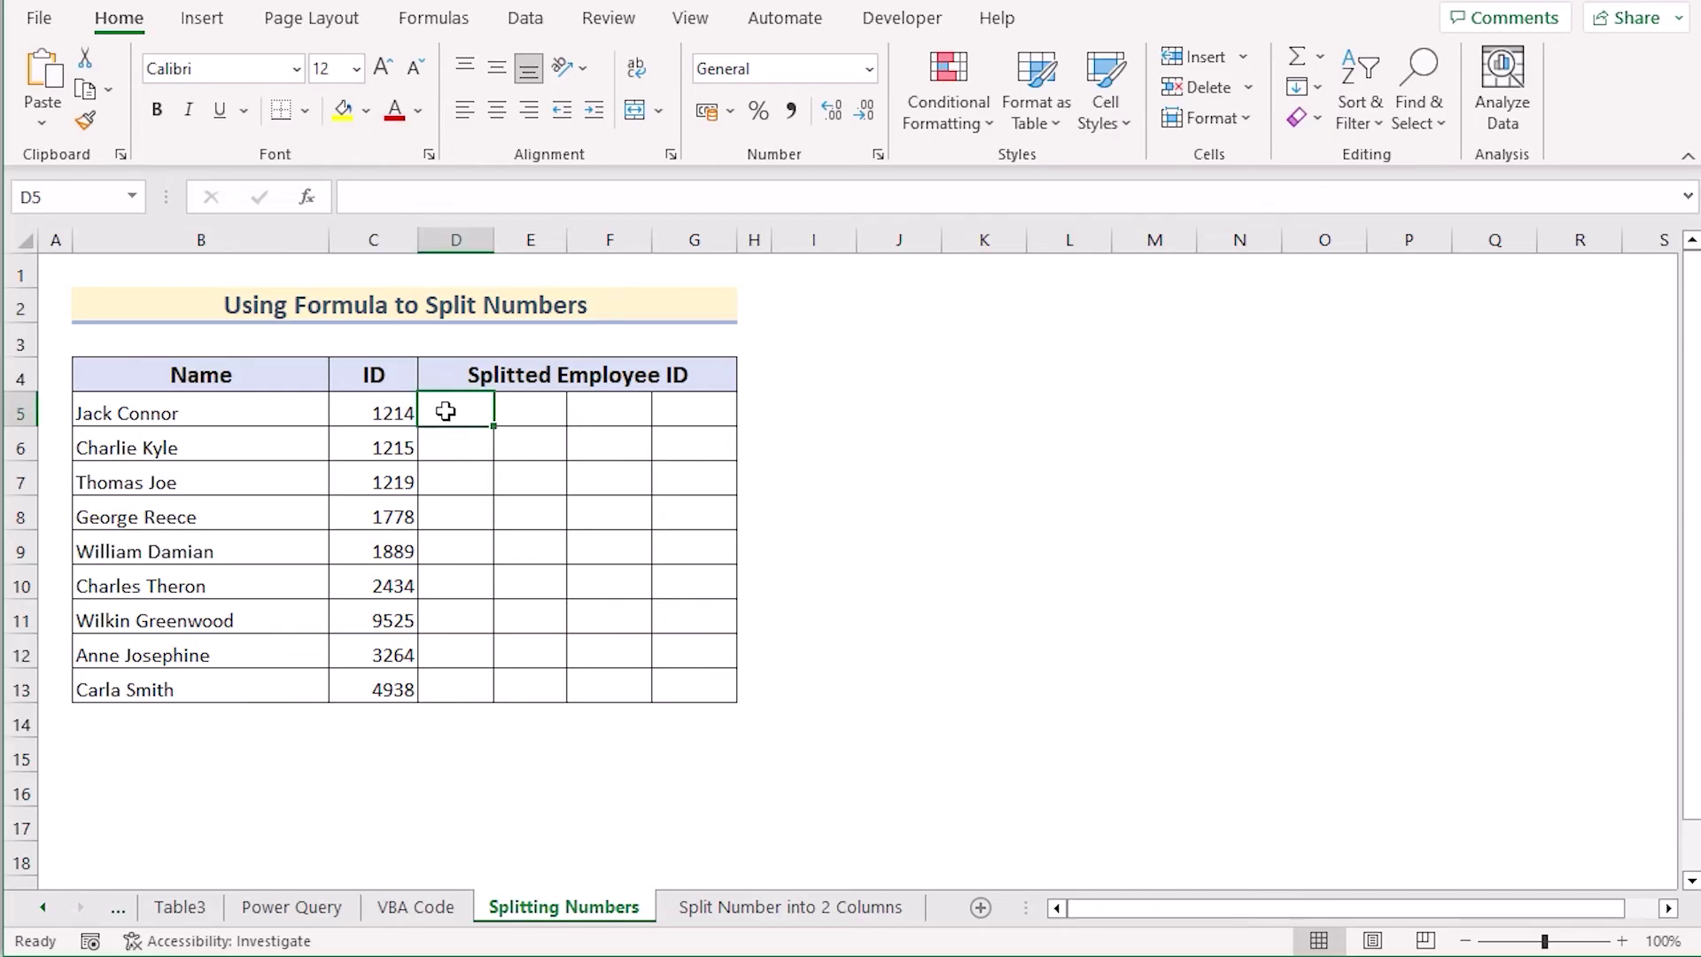
{"action": "double_click", "coordinate": [445, 411]}
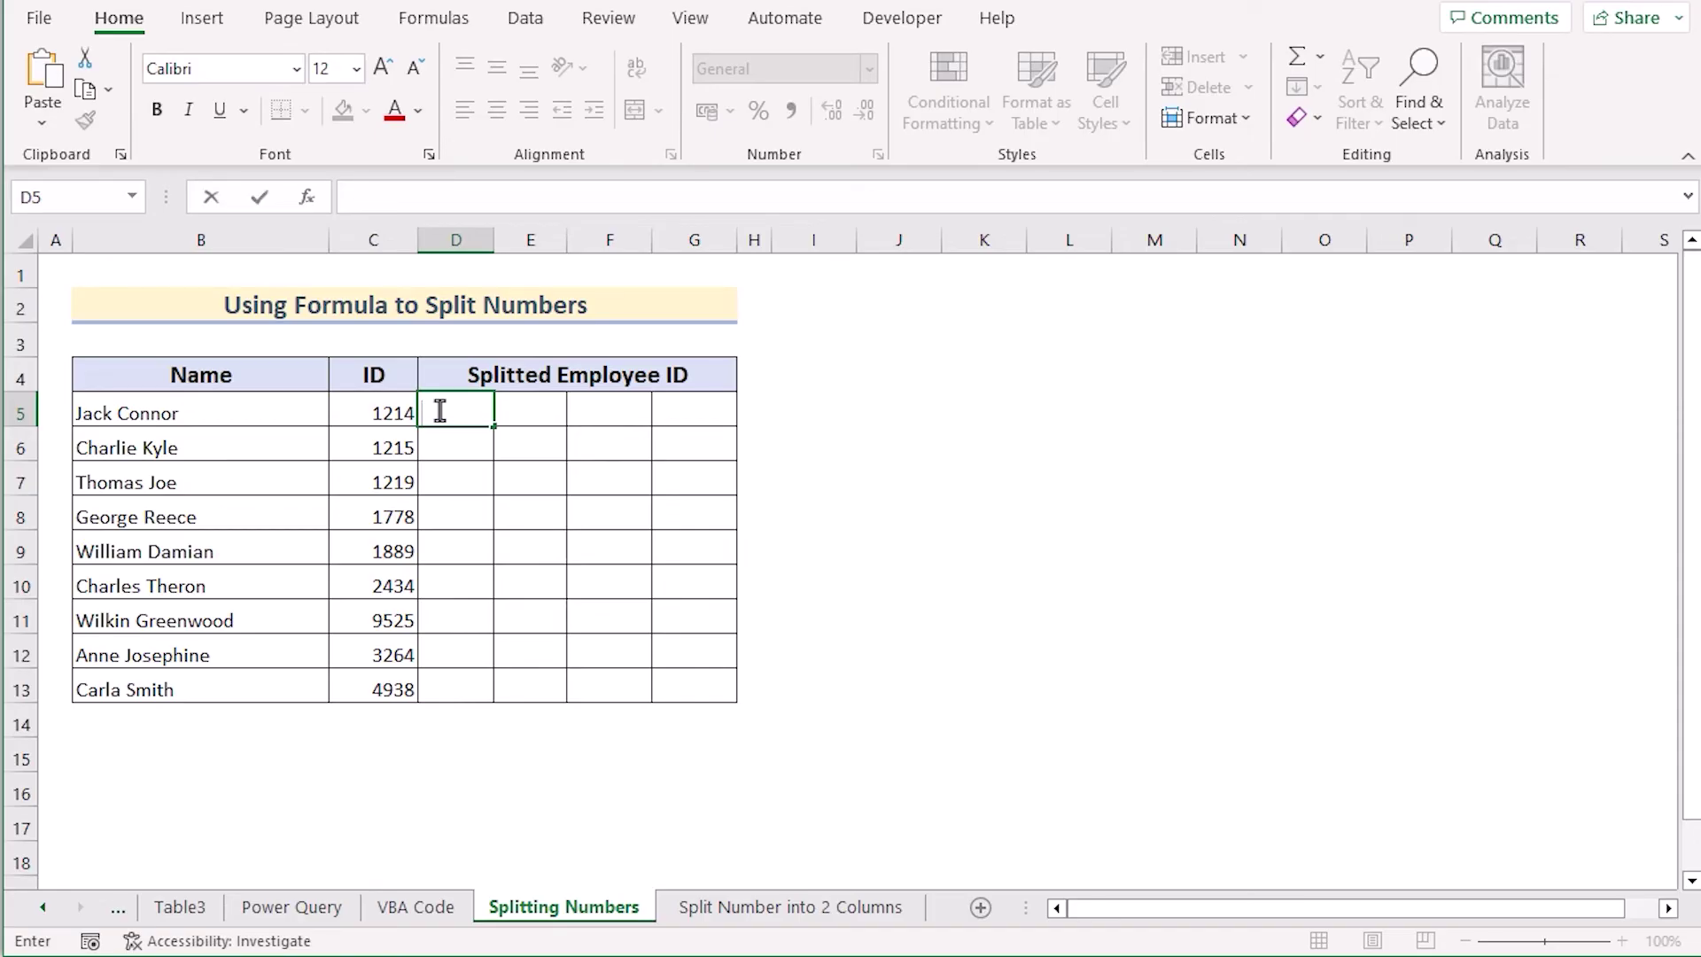
{"action": "type", "text": "=MID"}
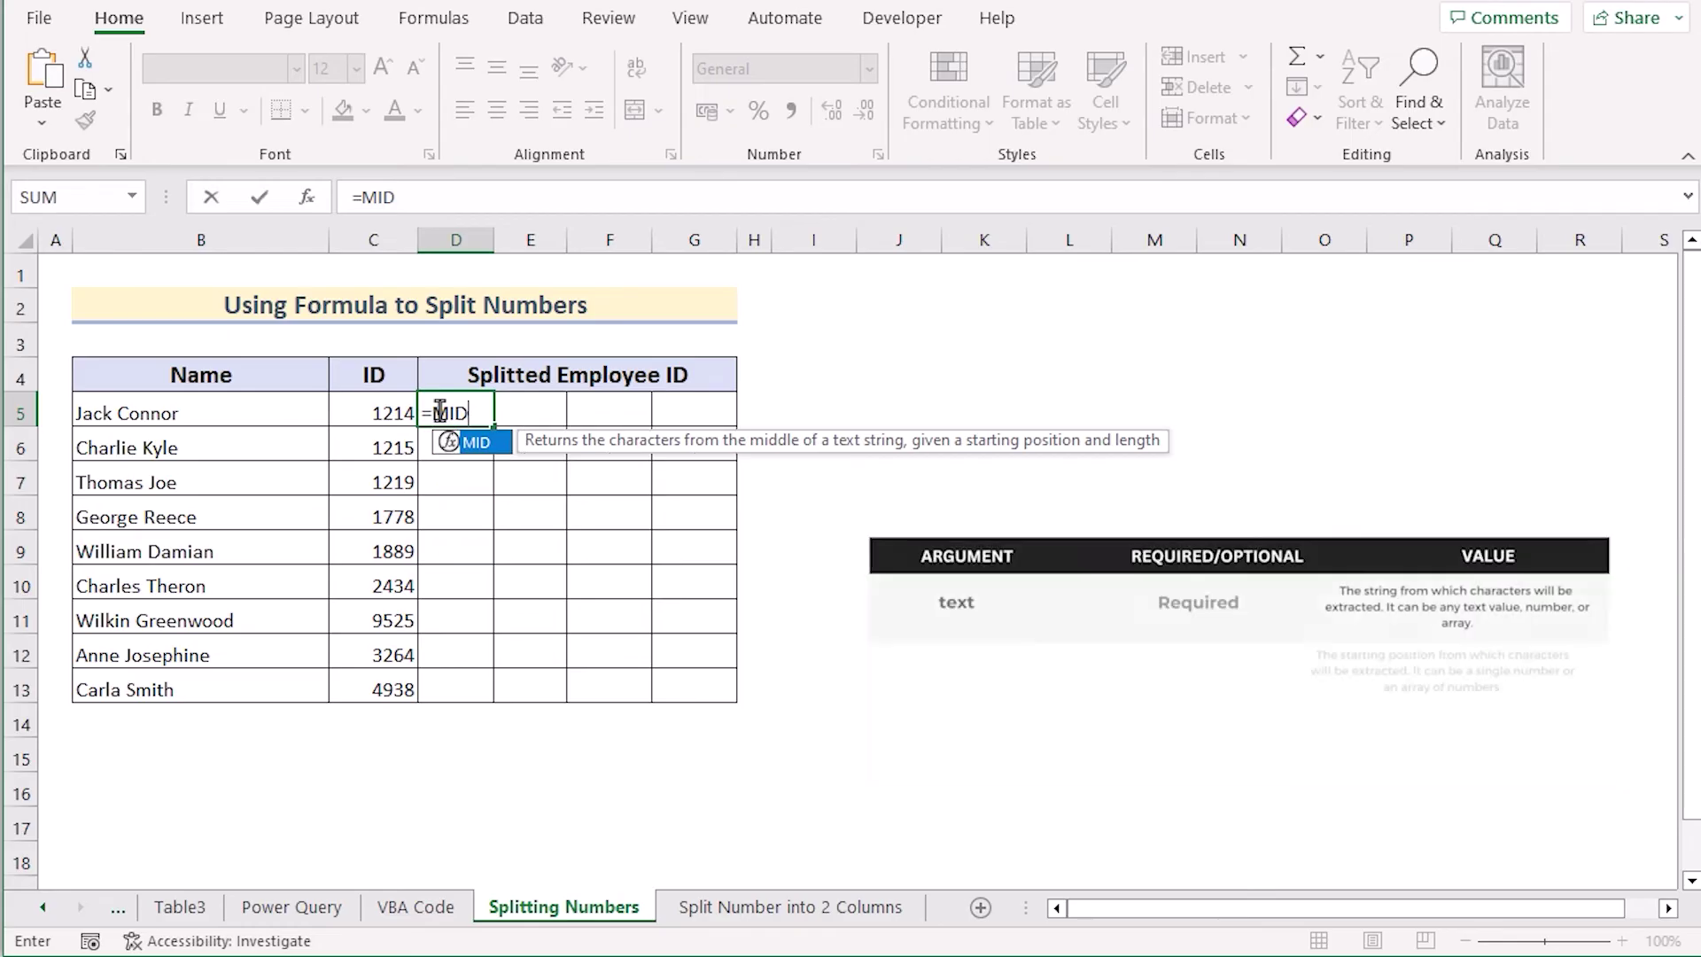
{"action": "type", "text": "("}
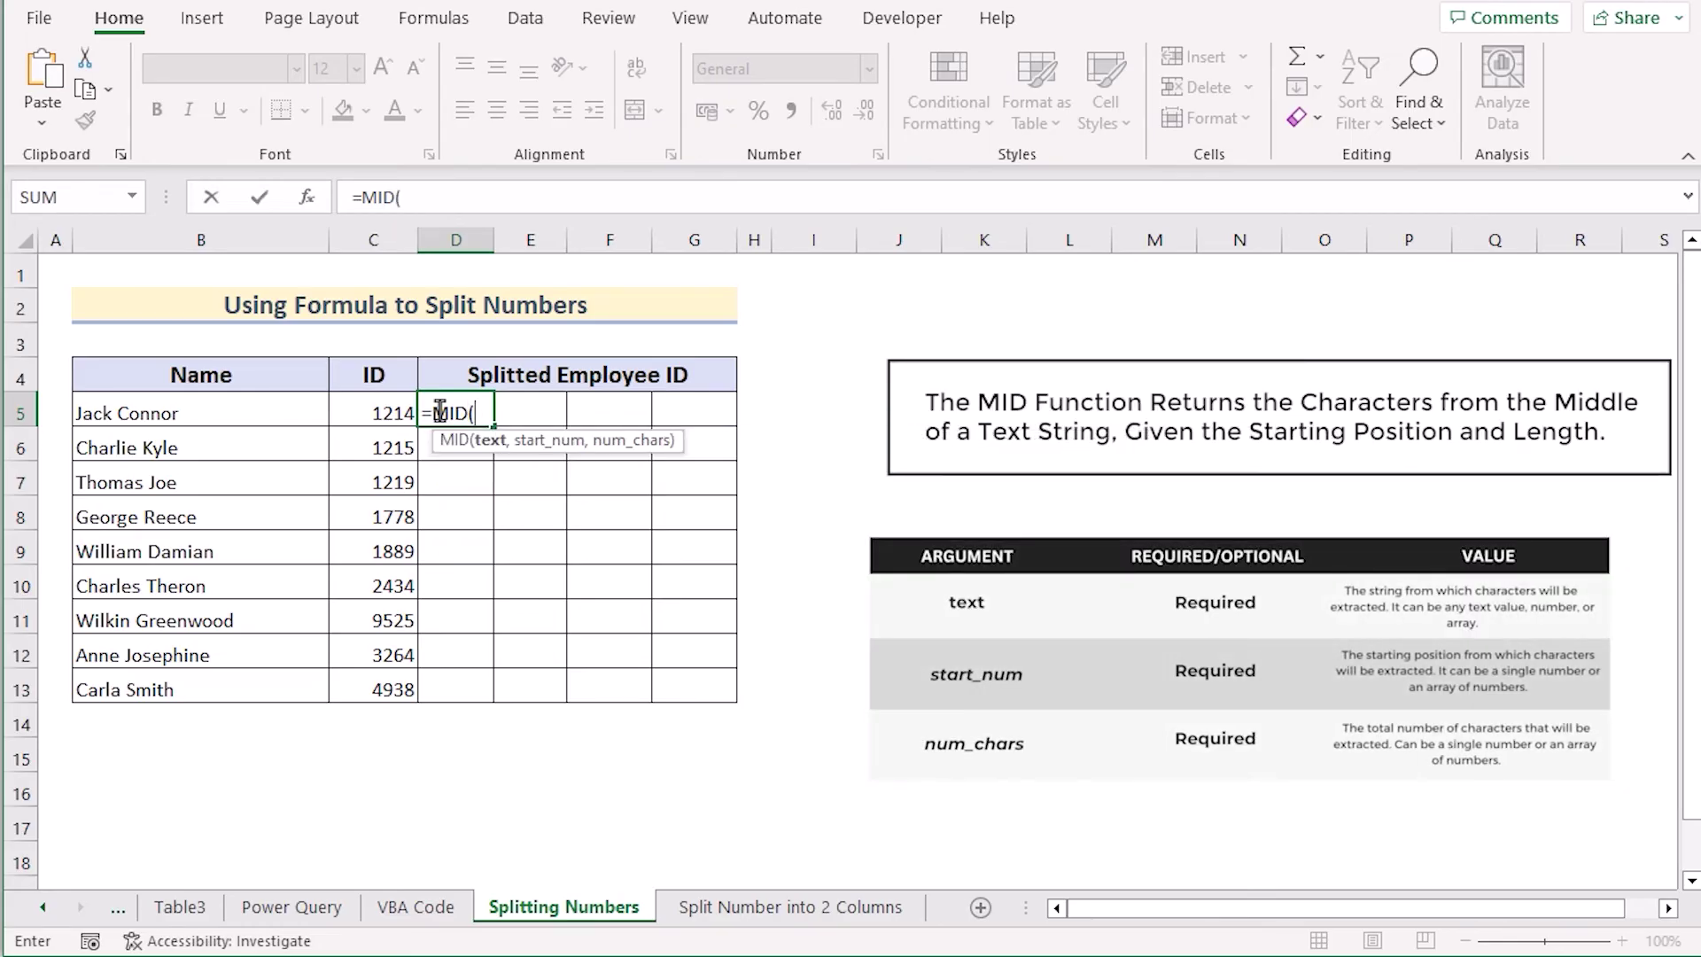
{"action": "left_click", "coordinate": [370, 410]}
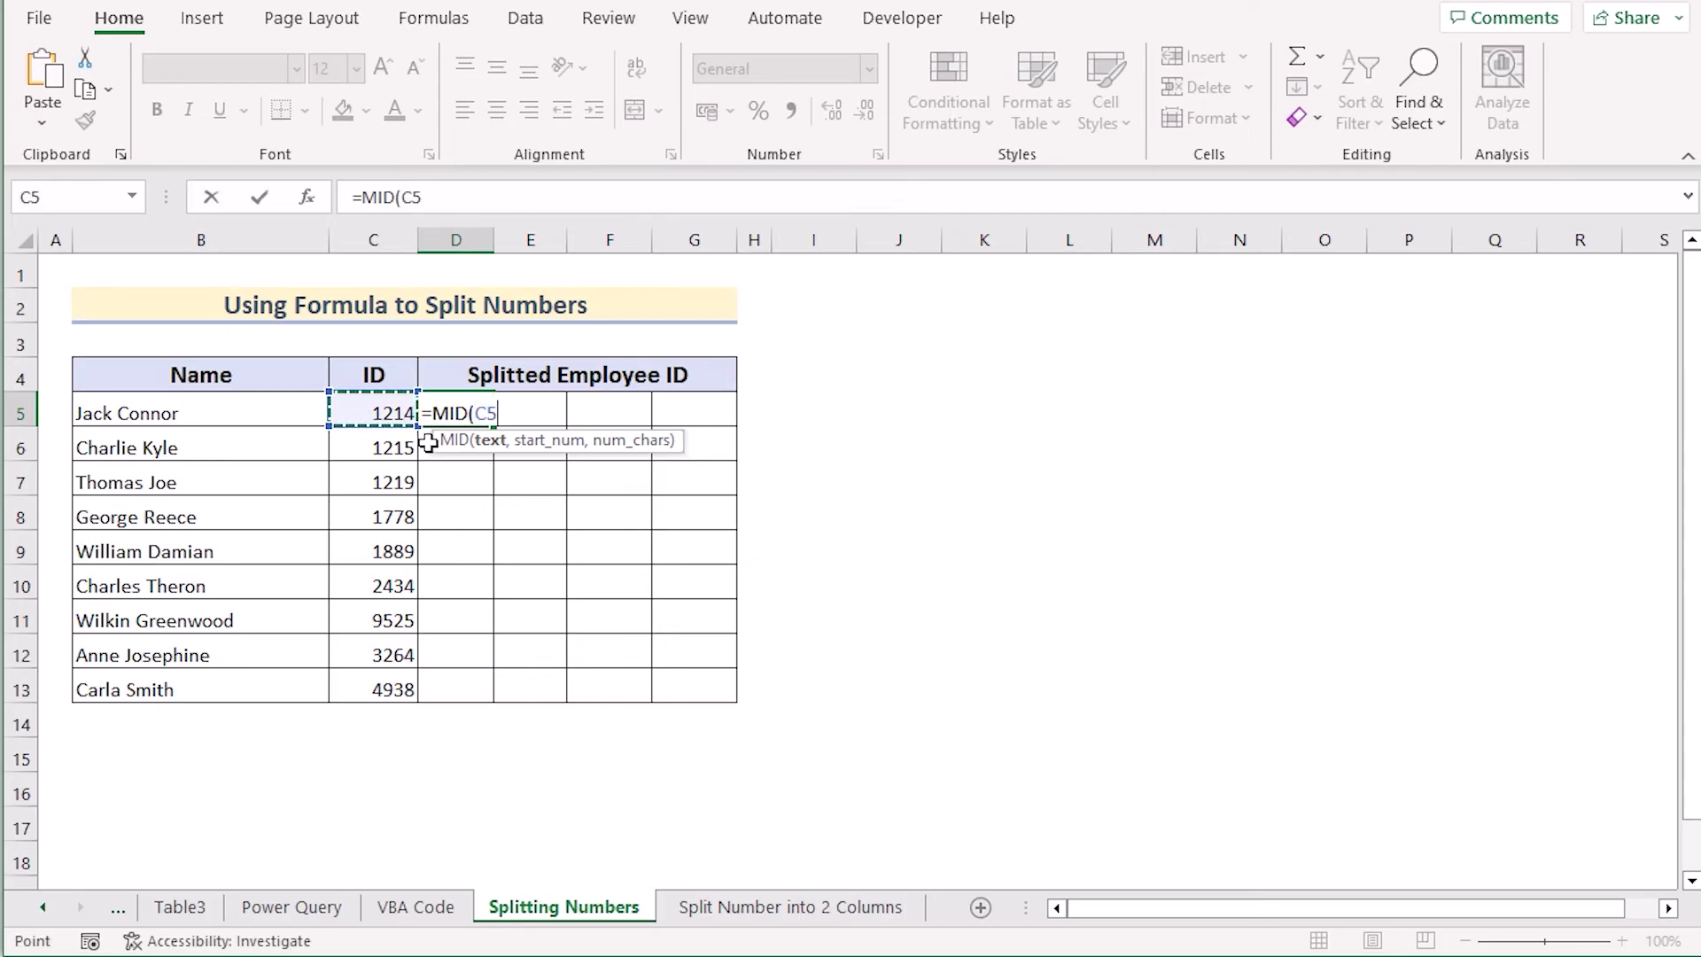
{"action": "key", "text": "F4"}
{"action": "key", "text": "F4"}
{"action": "key", "text": "F4"}
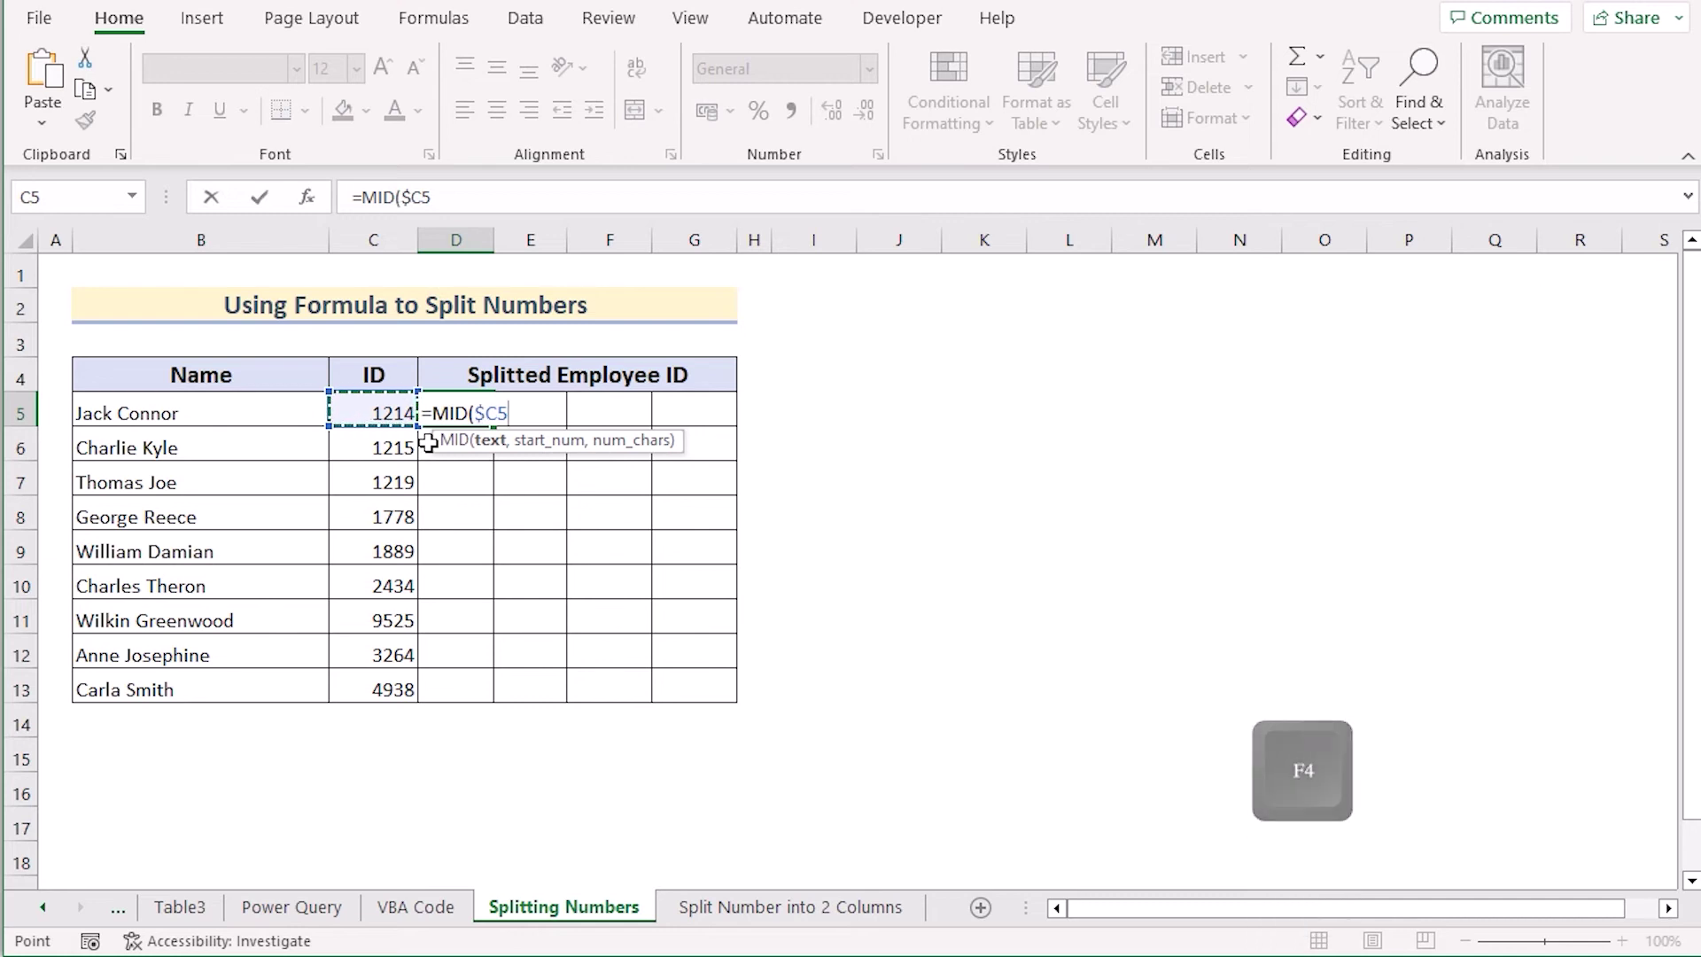
{"action": "type", "text": ","}
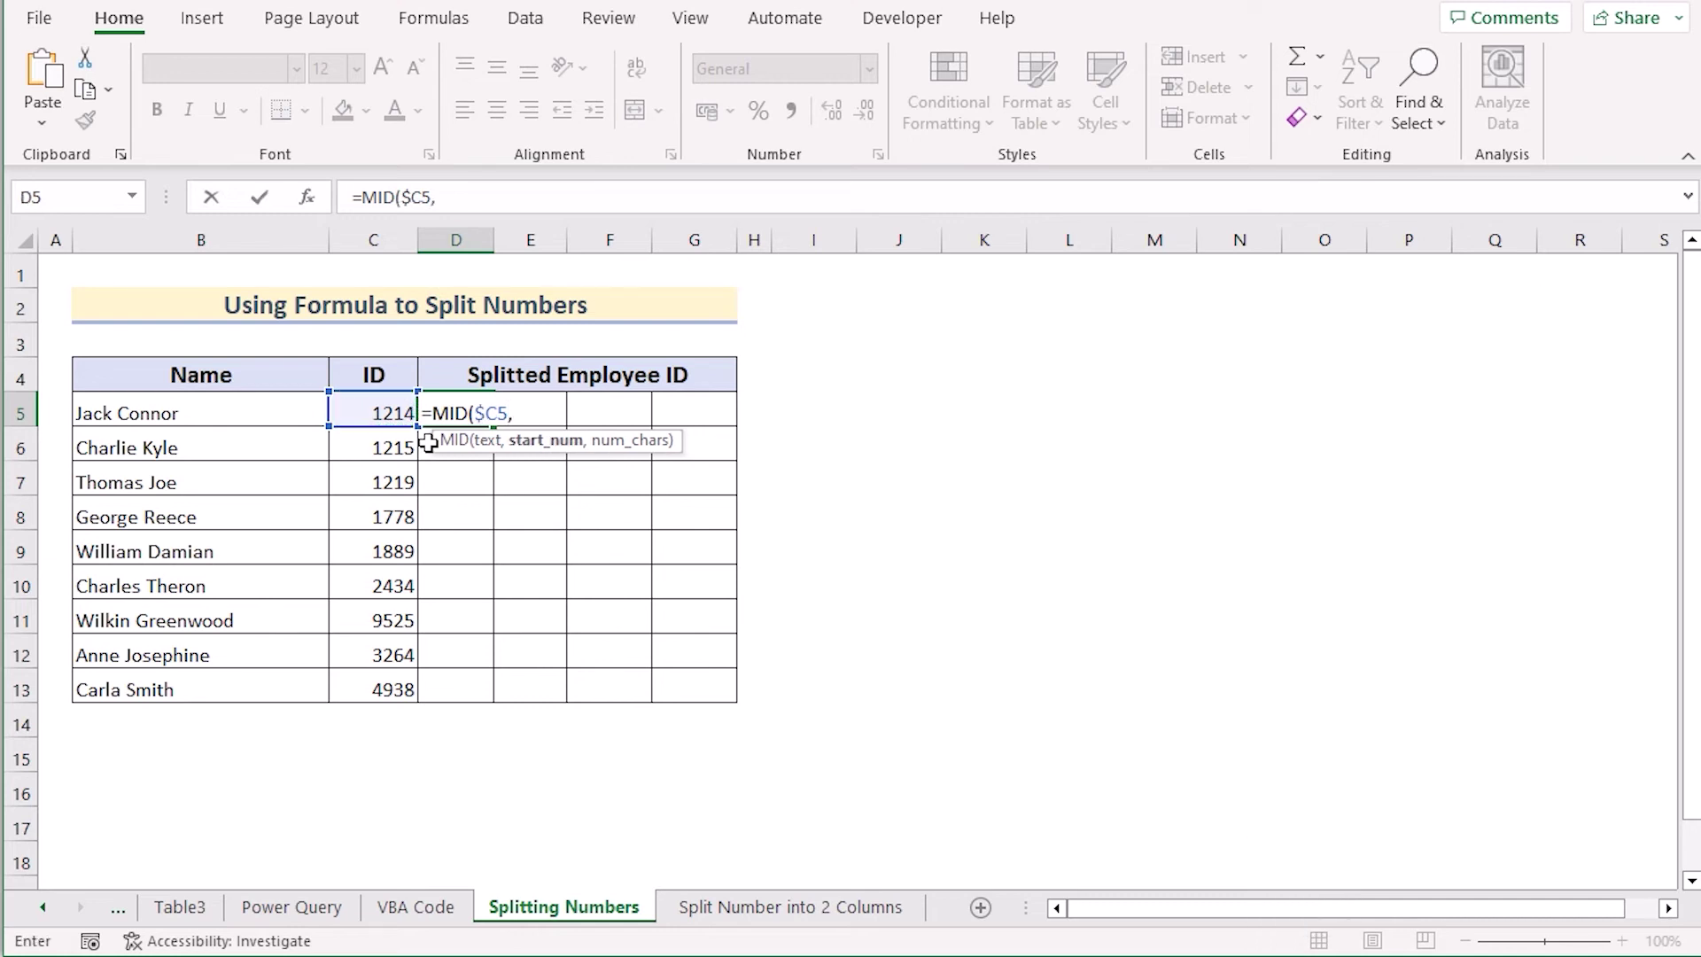
{"action": "type", "text": "COL"}
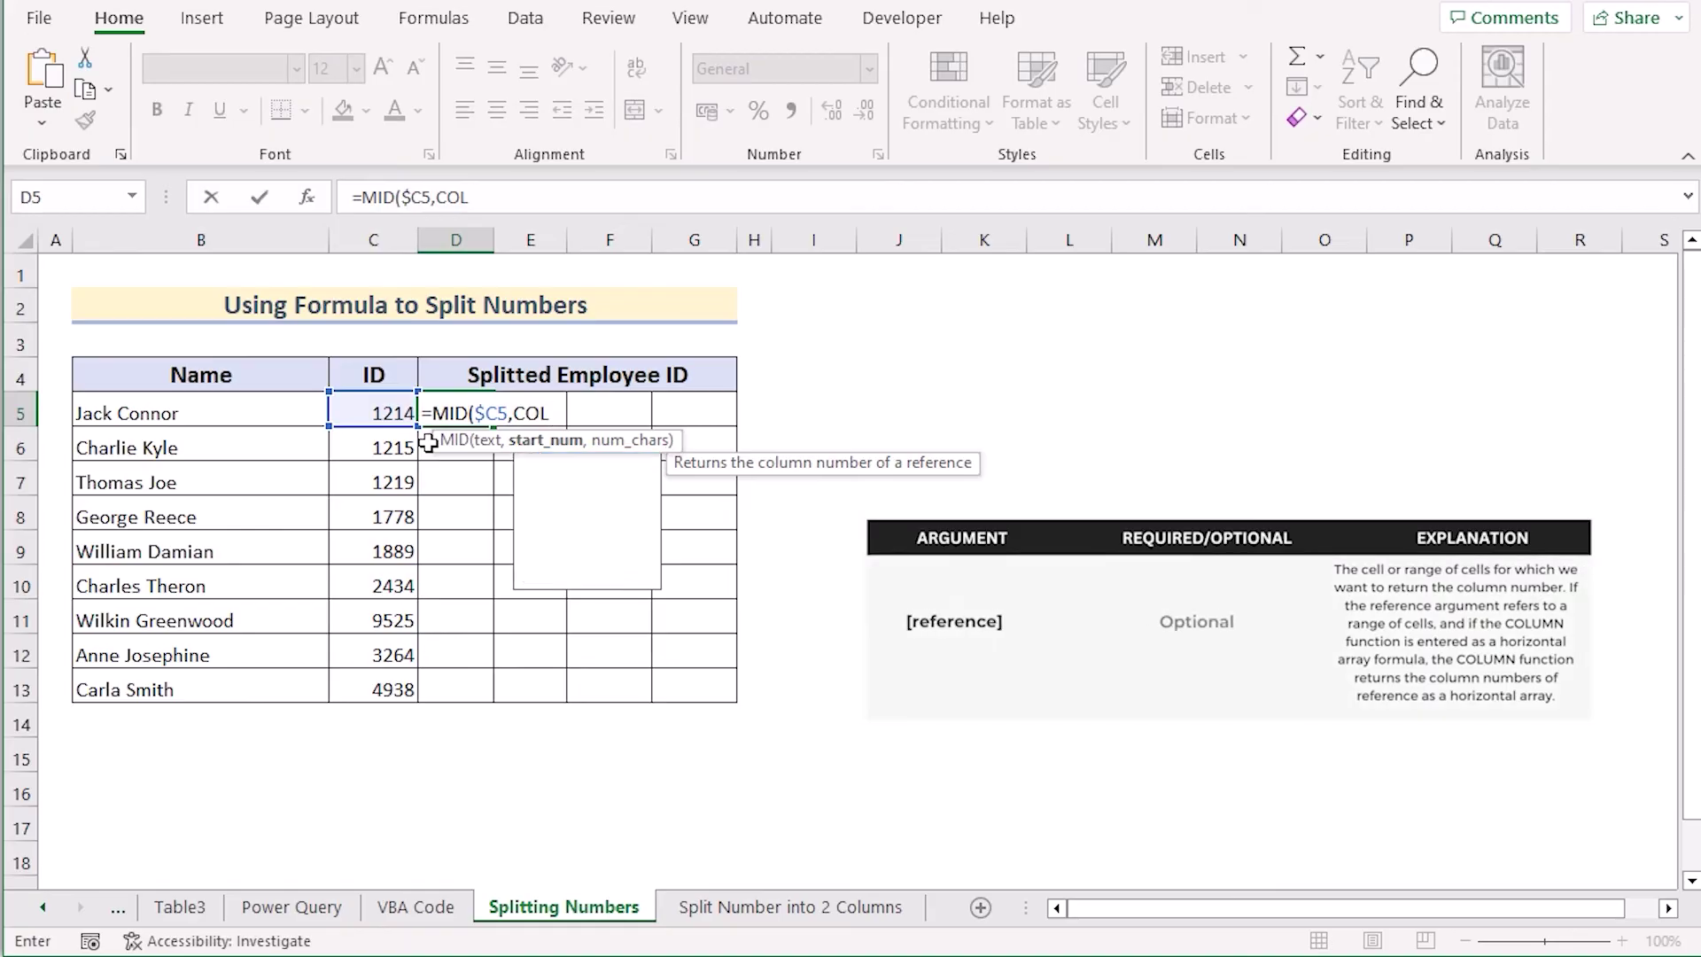
{"action": "type", "text": "UMN("}
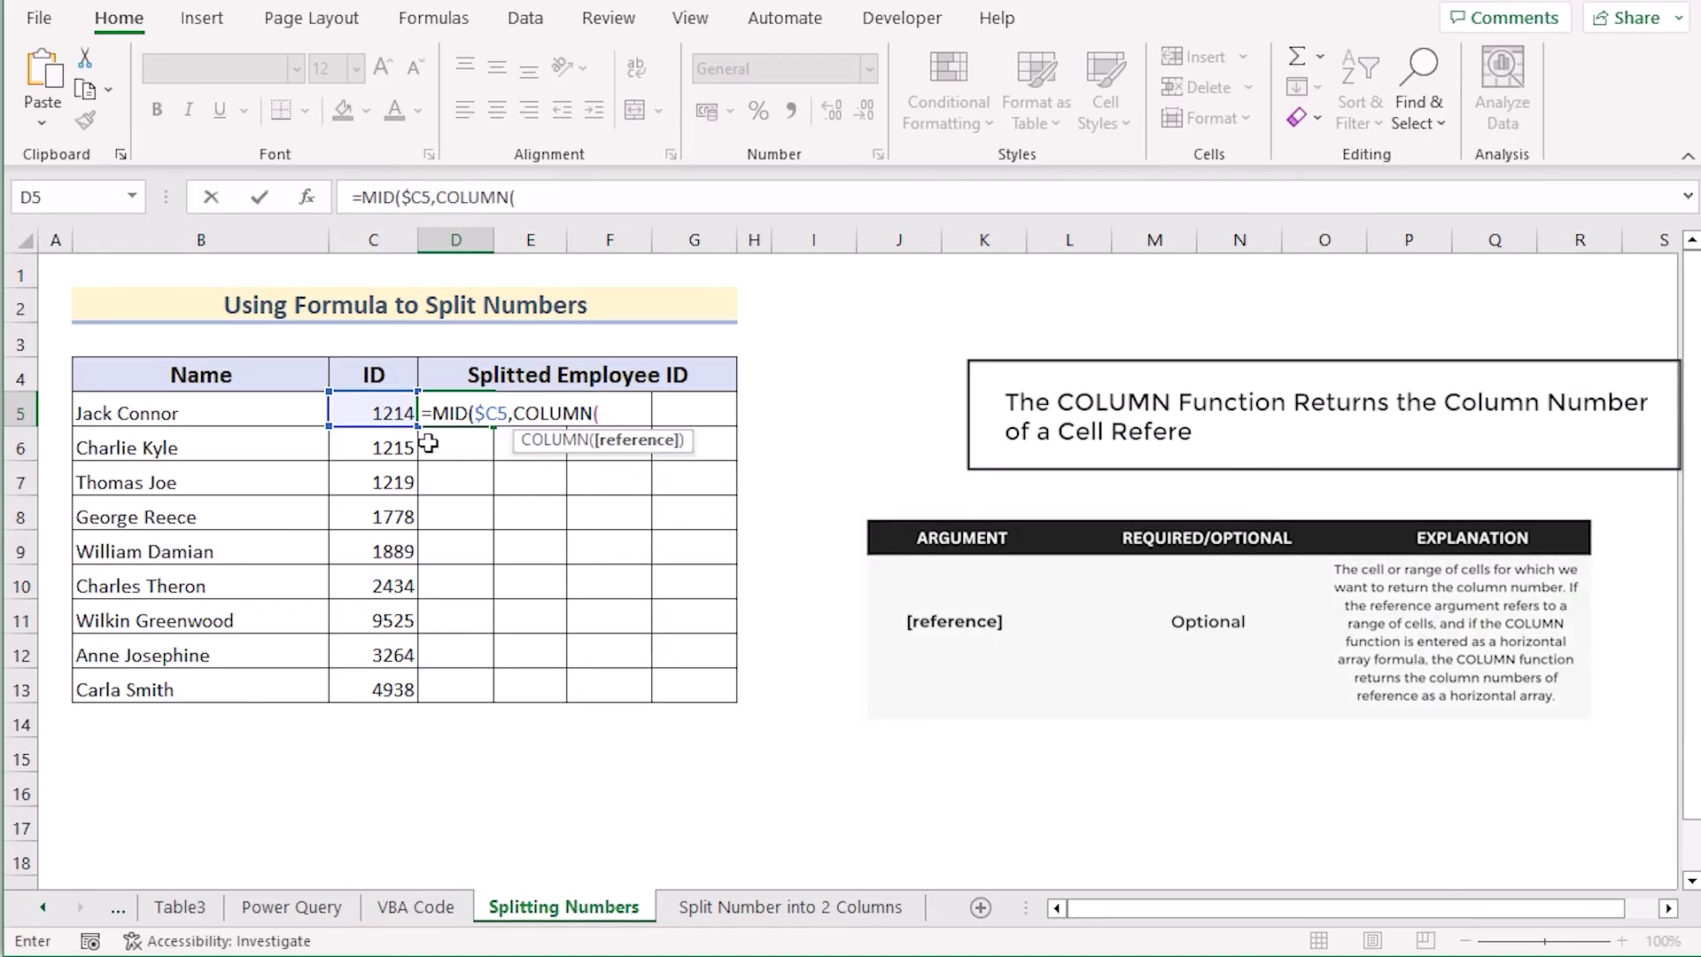
{"action": "type", "text": ")-("}
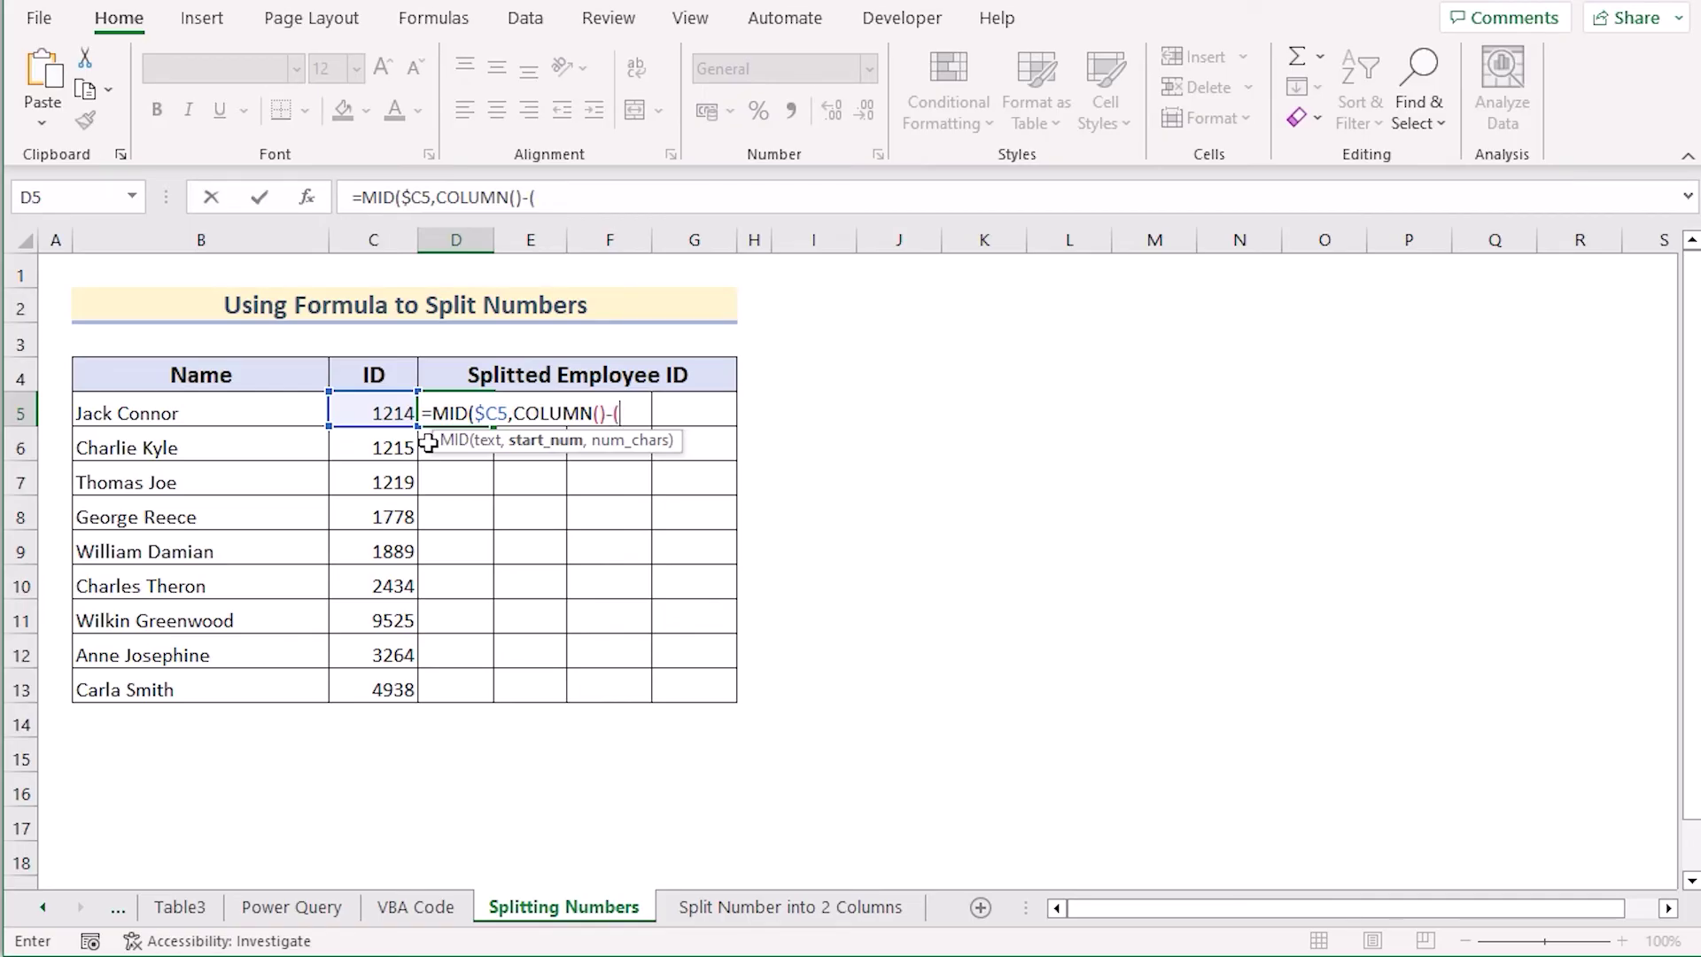
{"action": "type", "text": "COLUM"}
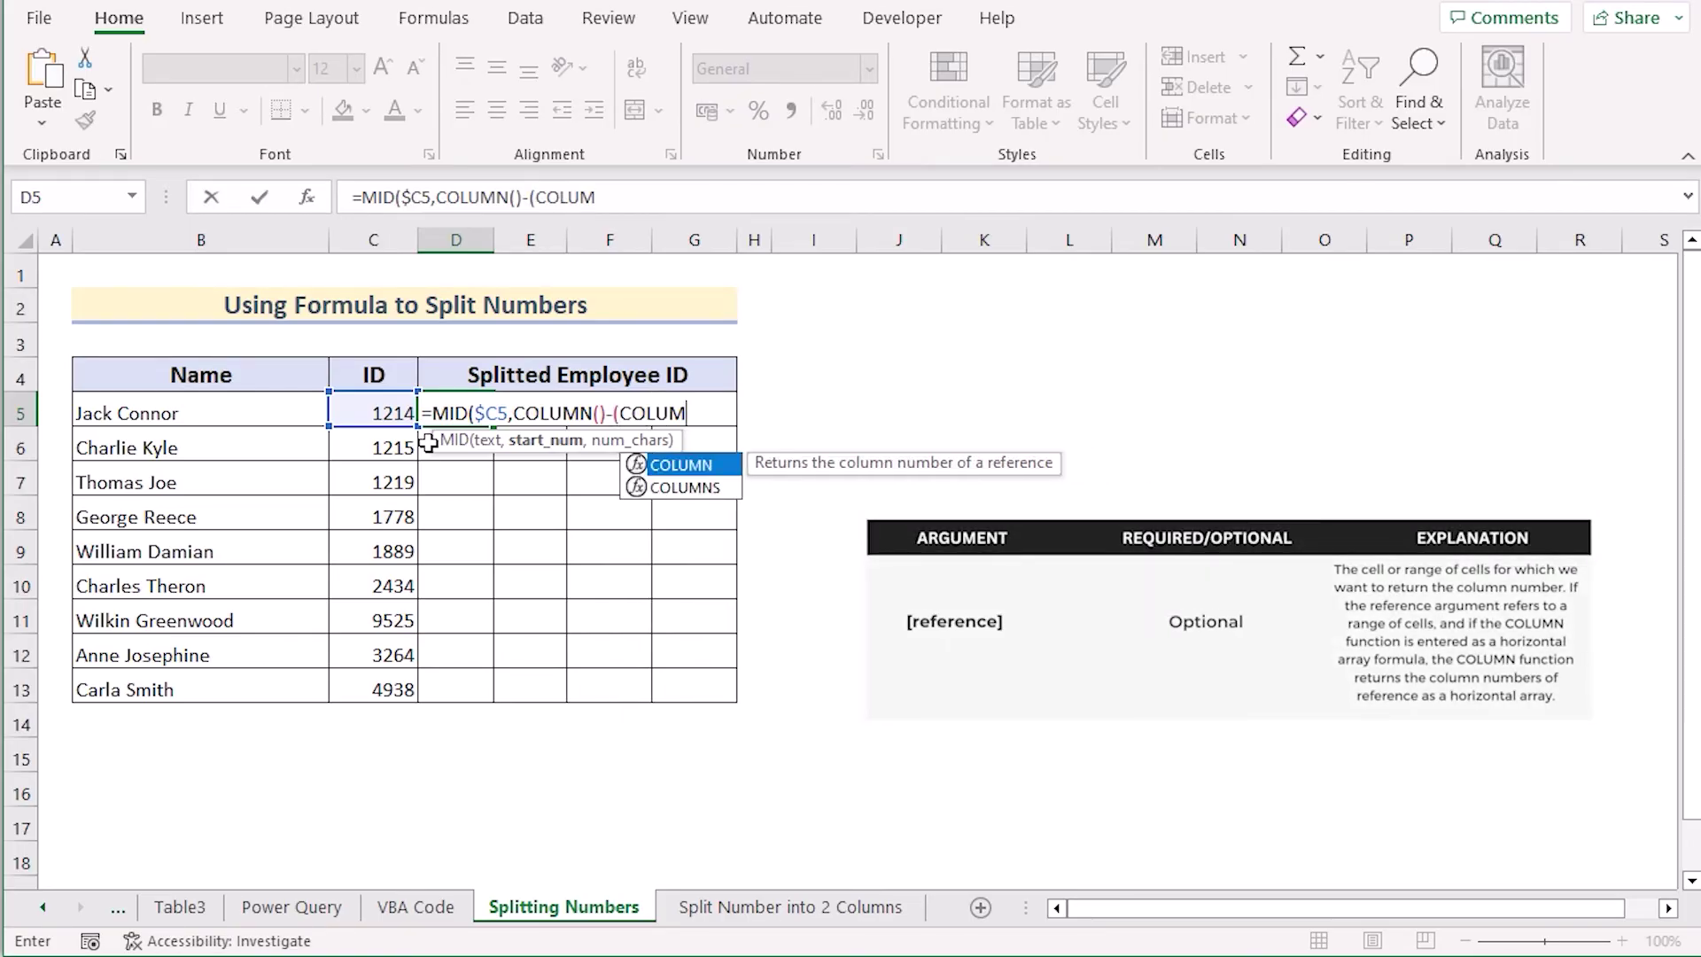
{"action": "type", "text": "N("}
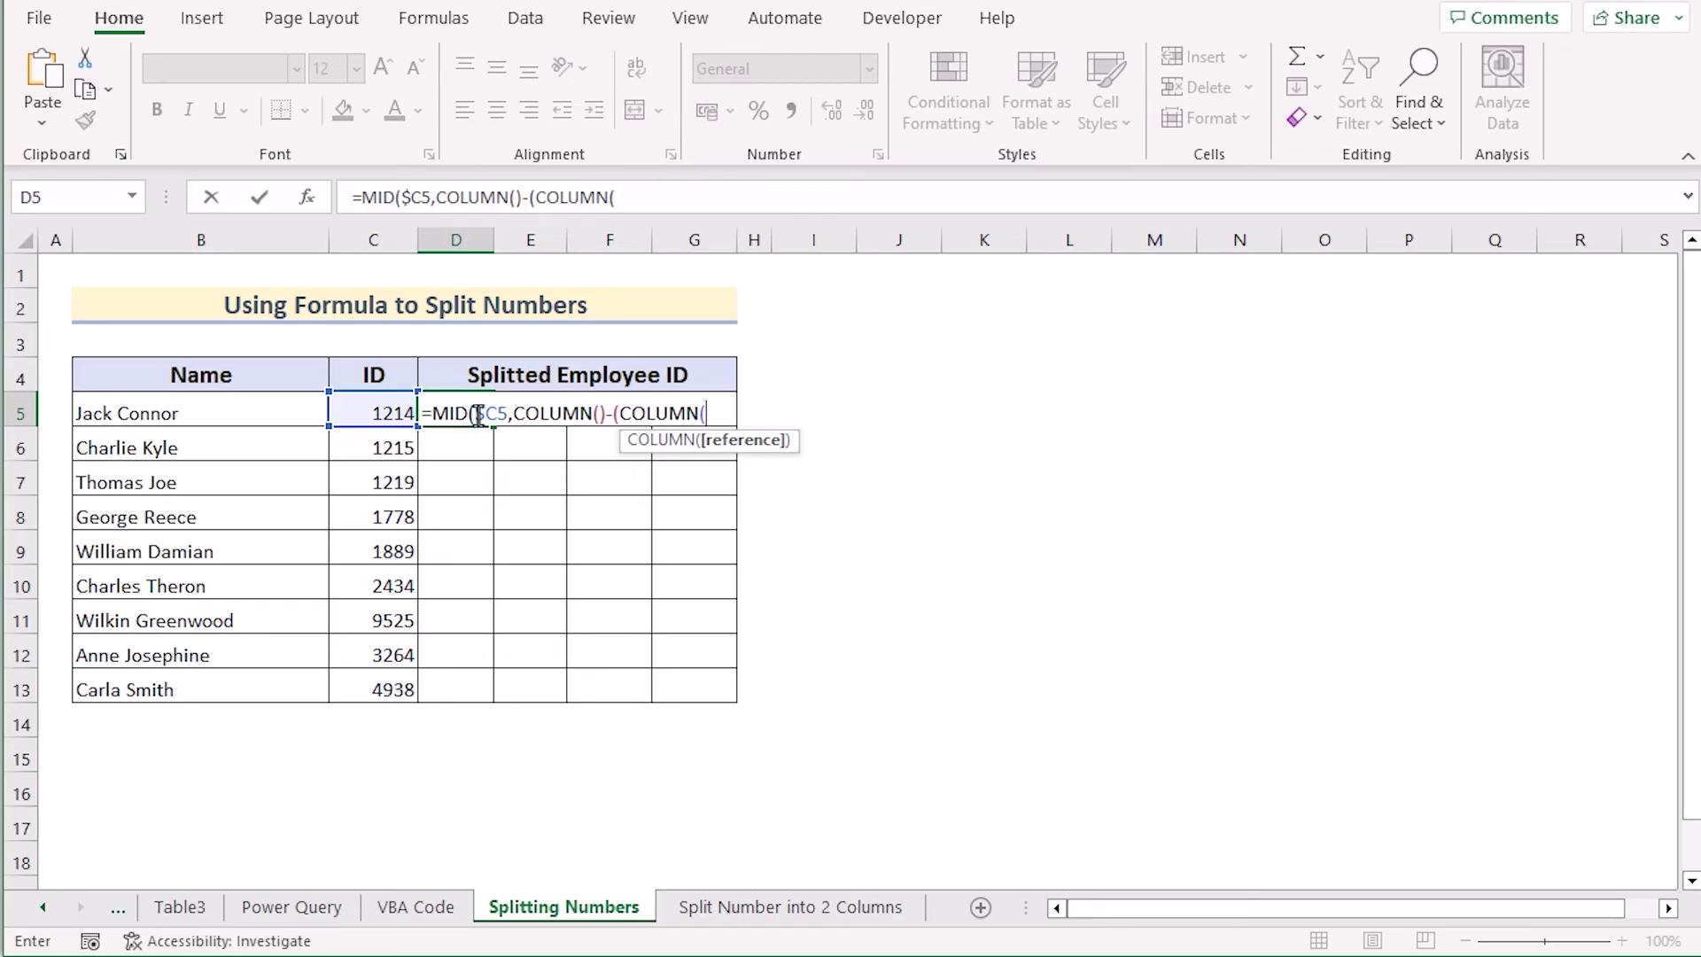
{"action": "type", "text": "$D5)"}
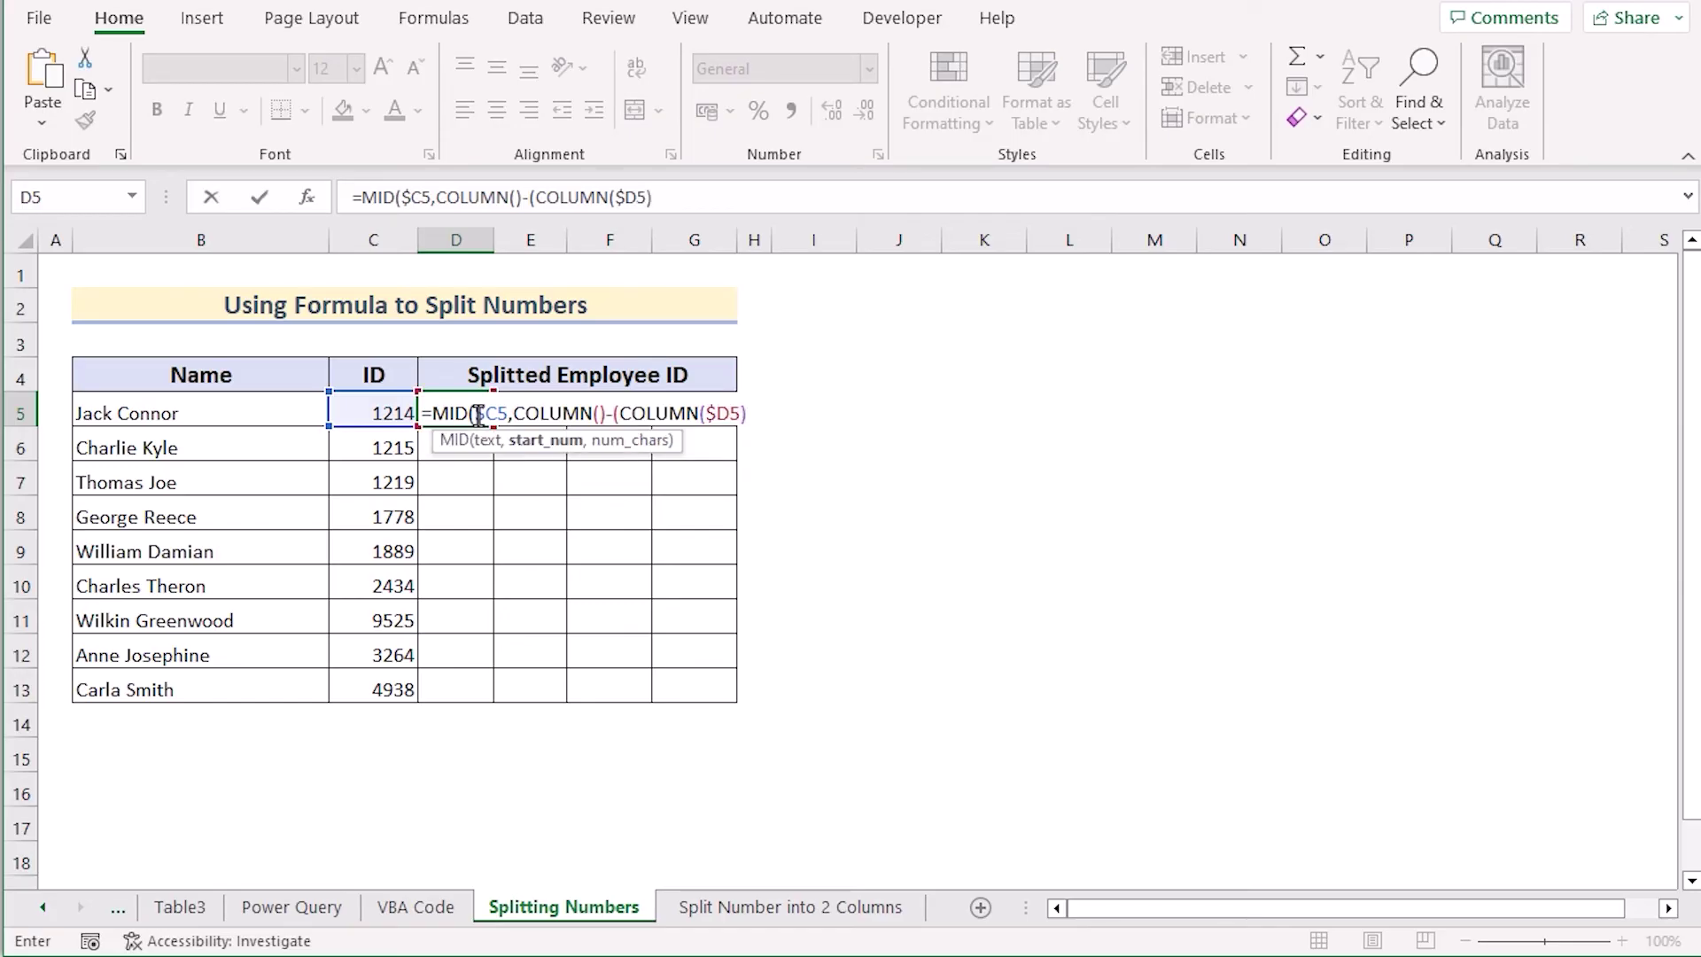
{"action": "type", "text": "-1),"}
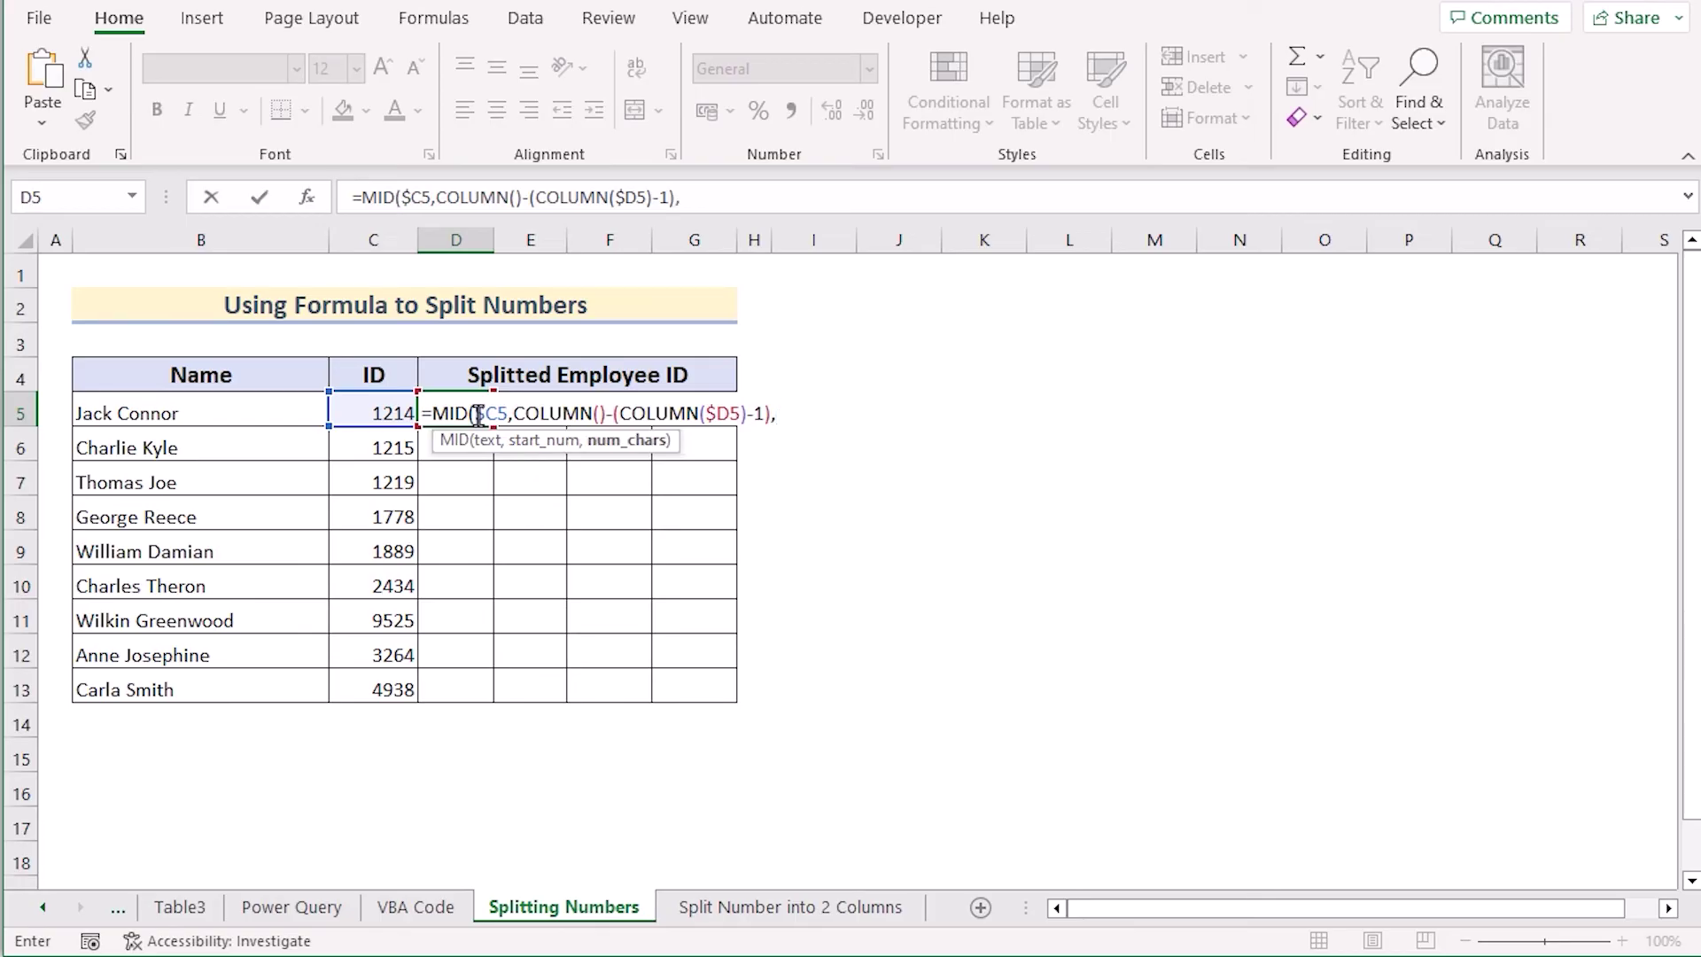
{"action": "type", "text": "1)"}
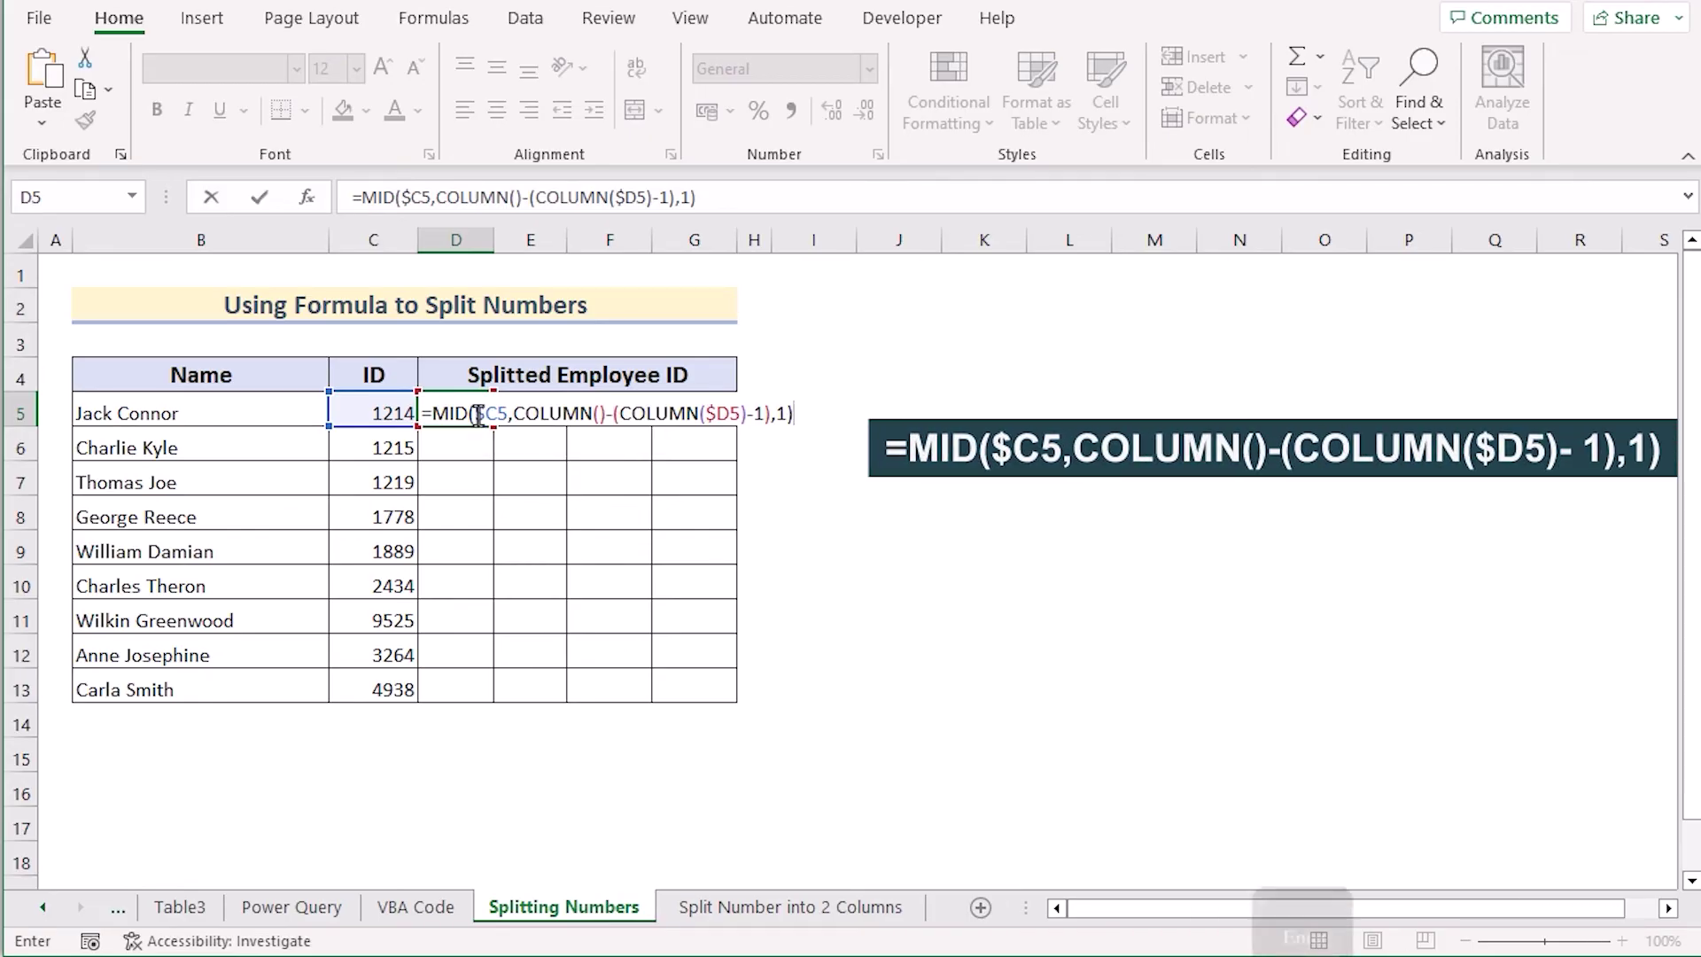
{"action": "key", "text": "Return"}
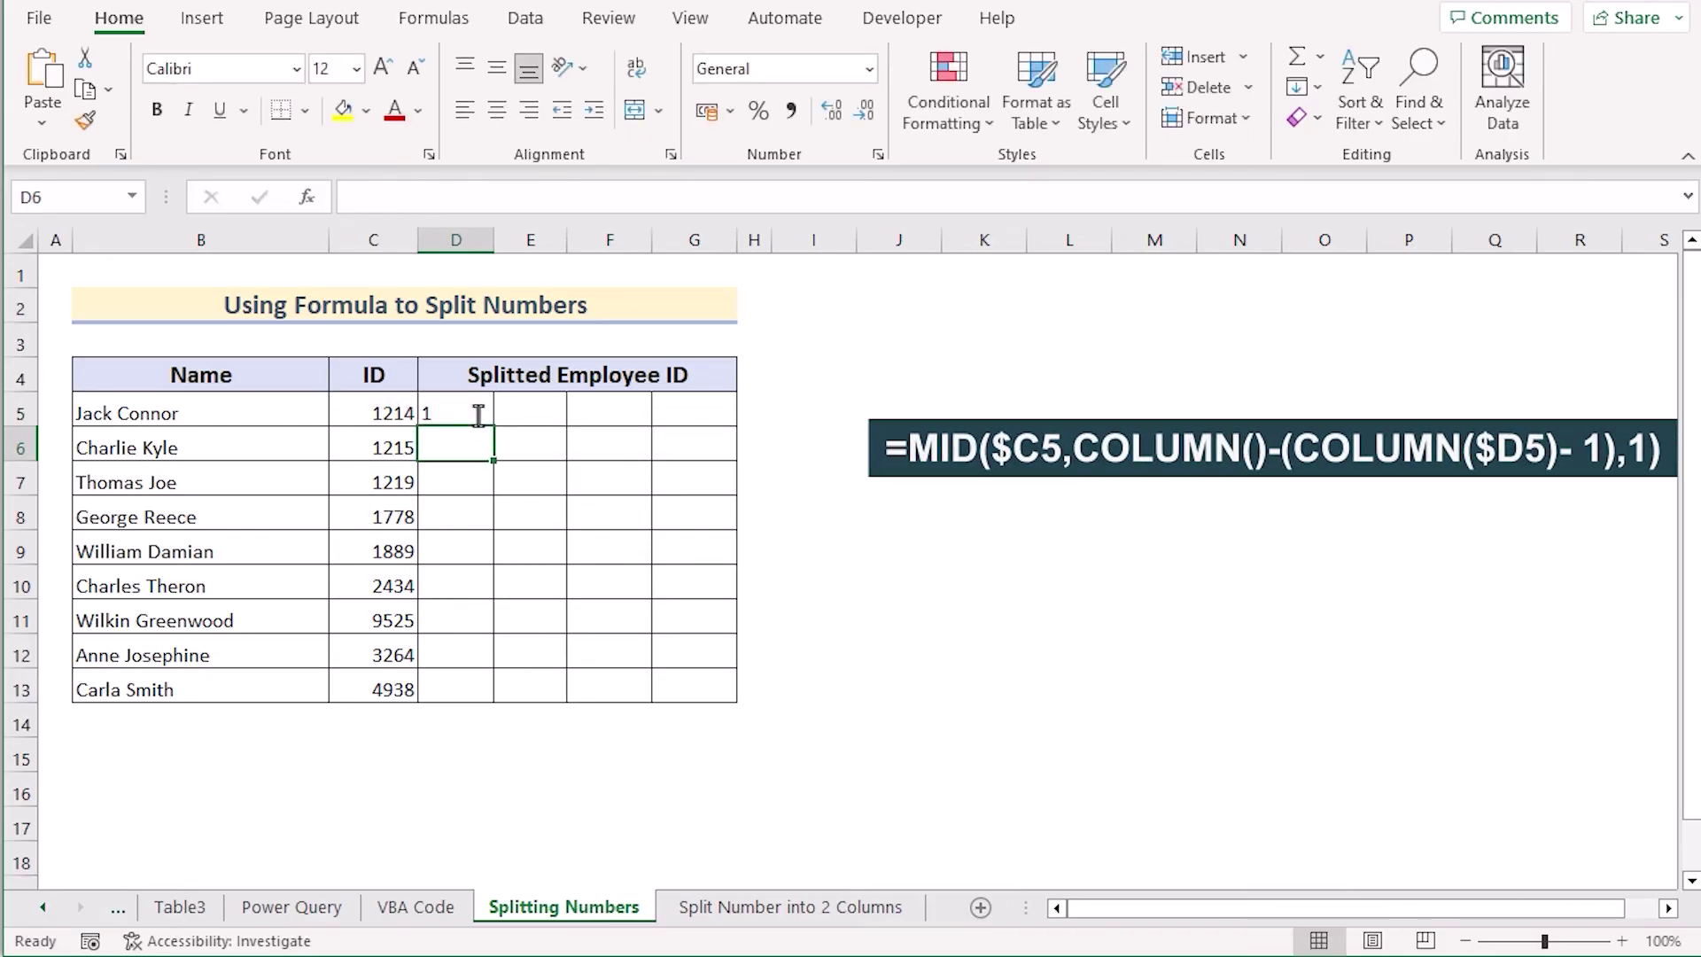
- Fill the D5 formula across to G5, and fill that row of formulas down to row 13
{"action": "left_click", "coordinate": [479, 414]}
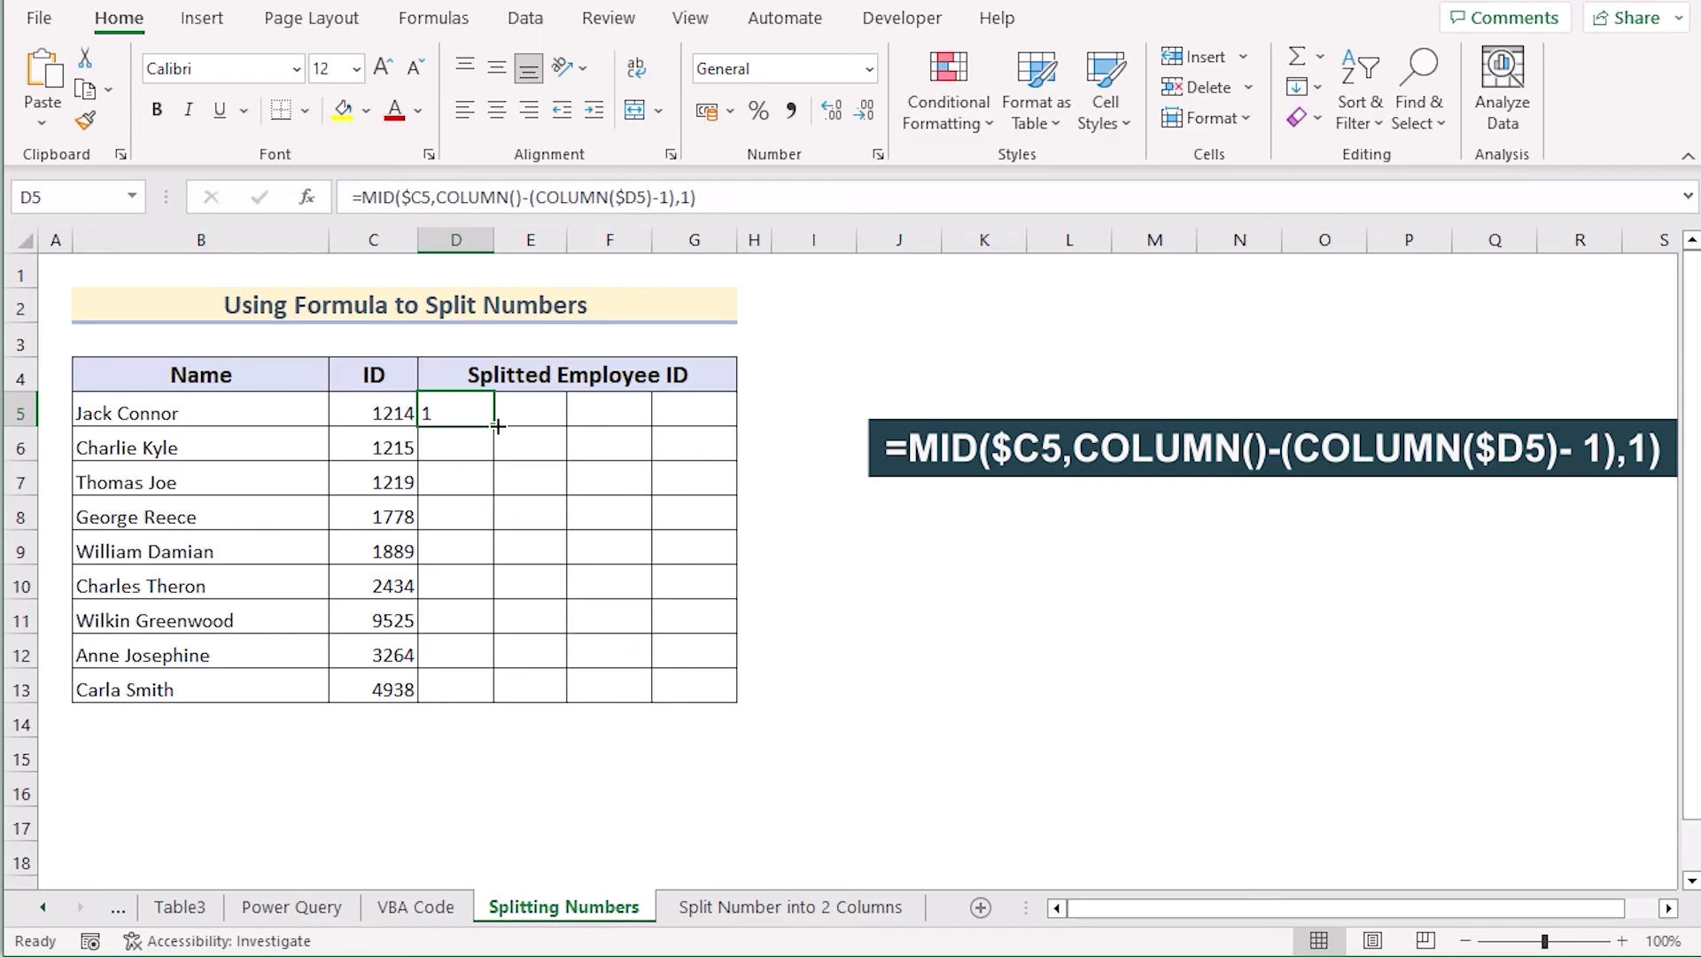
{"action": "left_click_drag", "start_coordinate": [496, 426], "coordinate": [707, 423]}
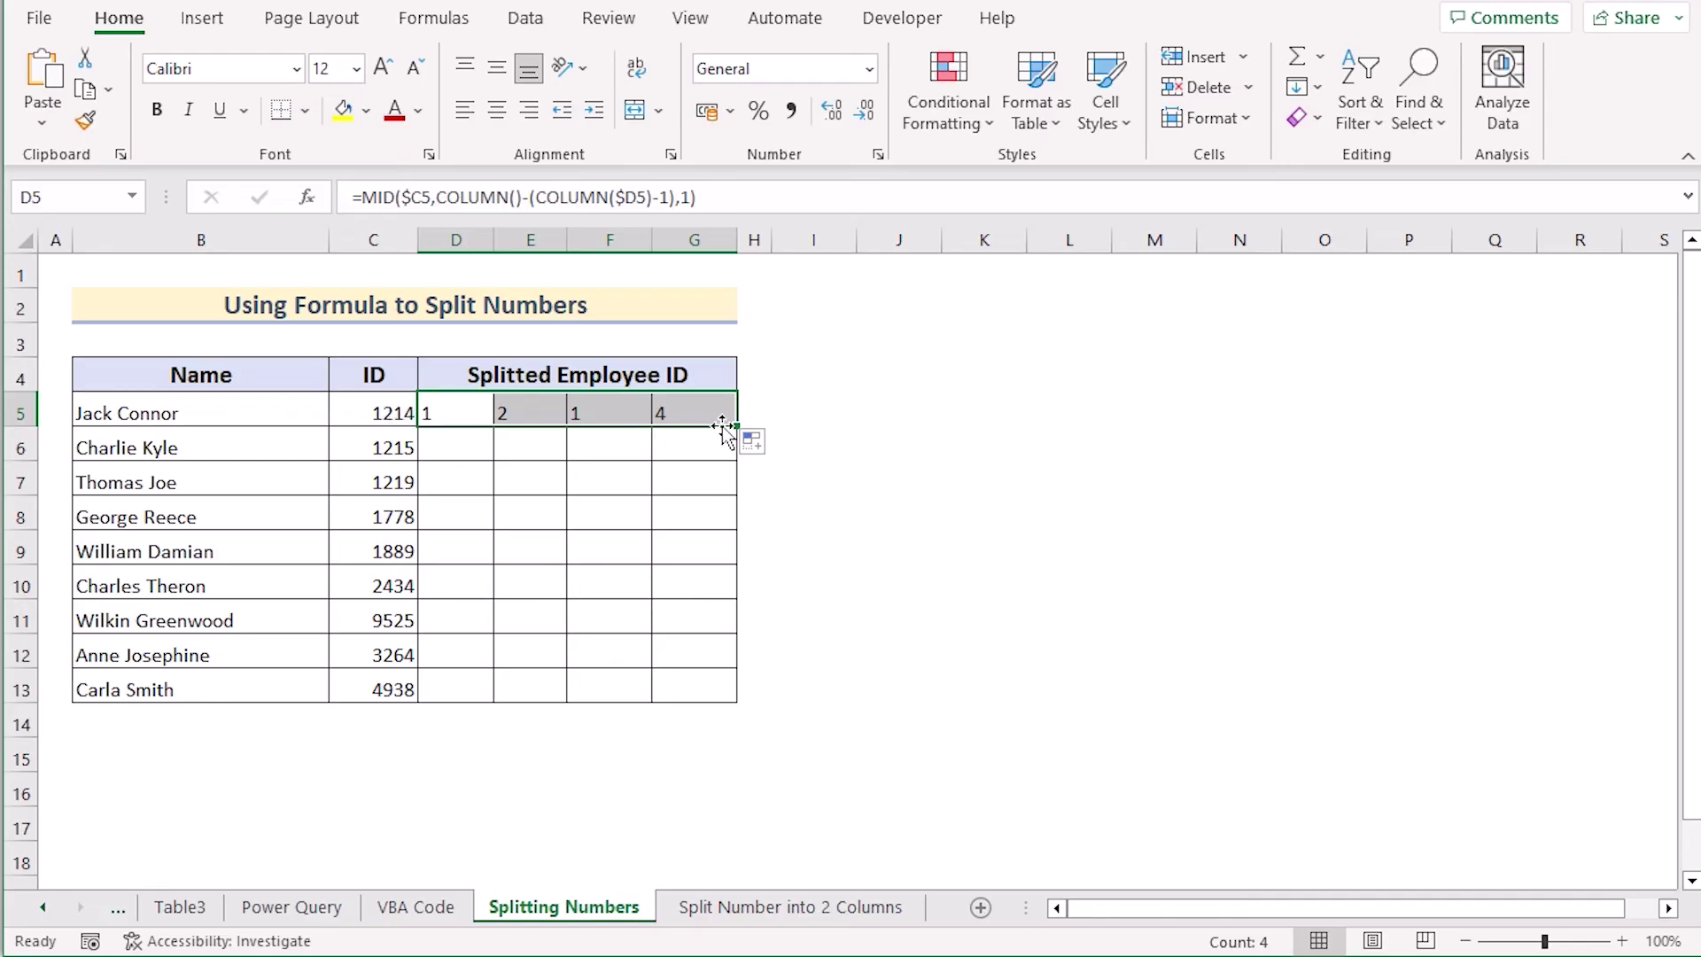
{"action": "left_click_drag", "start_coordinate": [737, 426], "coordinate": [723, 694]}
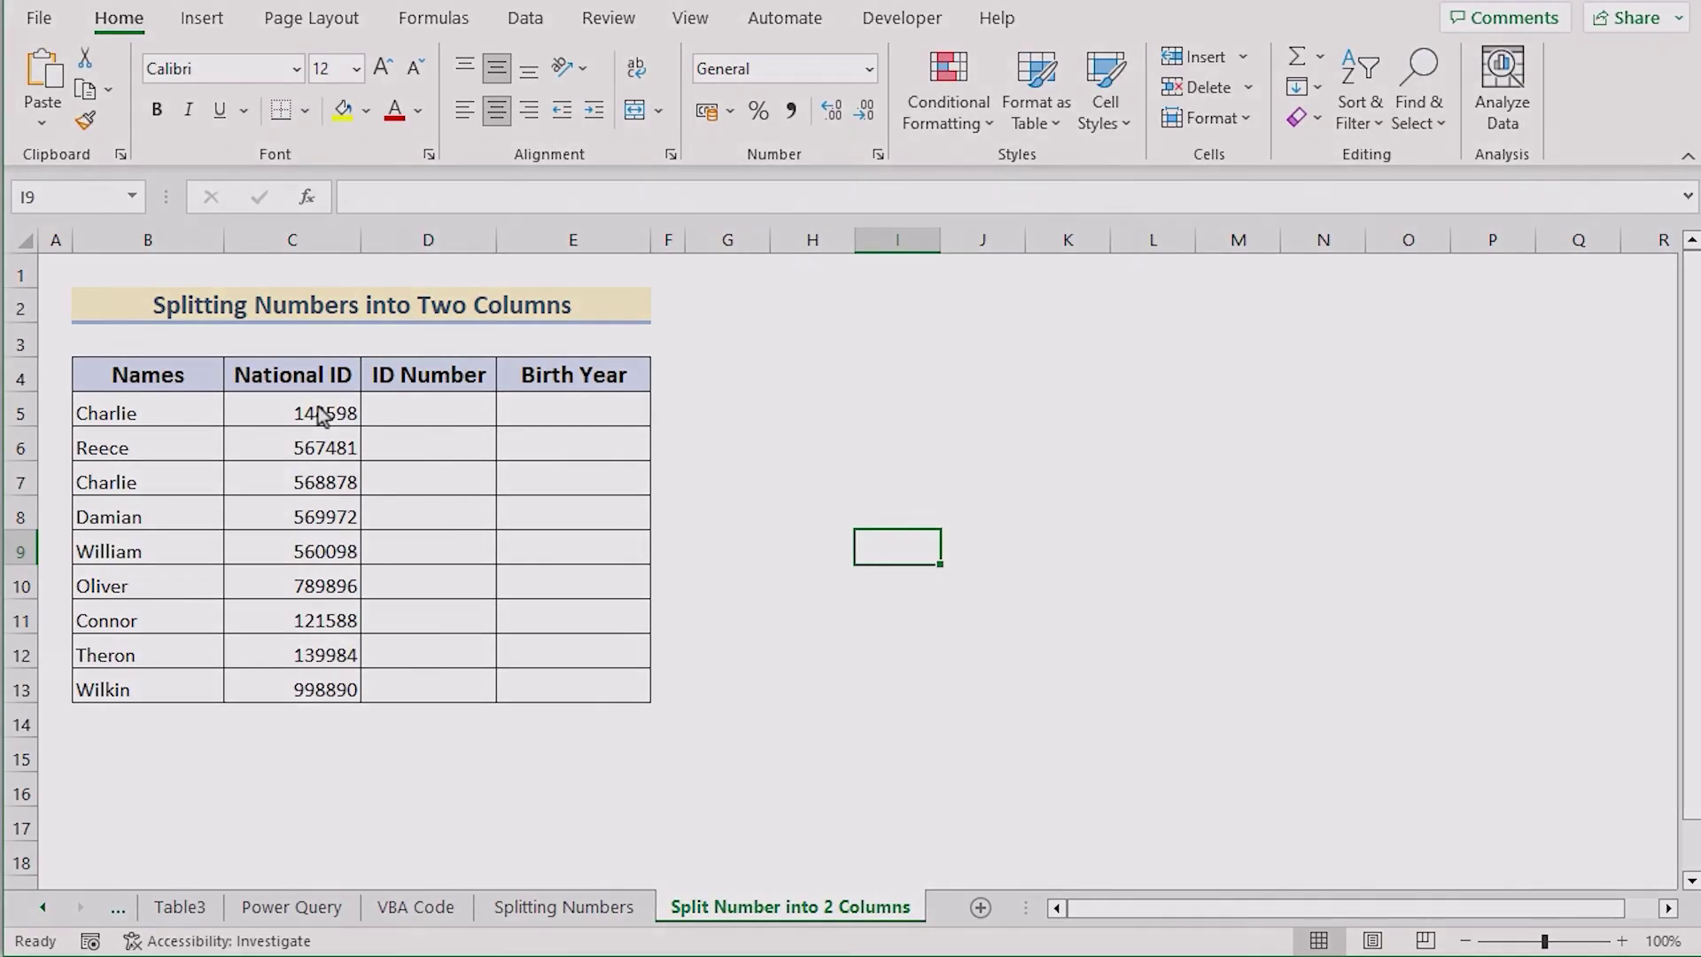
- Start Text to Columns on C5:C13 of the Split Number into 2 Columns sheet, using Fixed width with a break after the fourth digit
{"action": "left_click", "coordinate": [317, 409]}
{"action": "left_click_drag", "start_coordinate": [317, 409], "coordinate": [353, 691]}
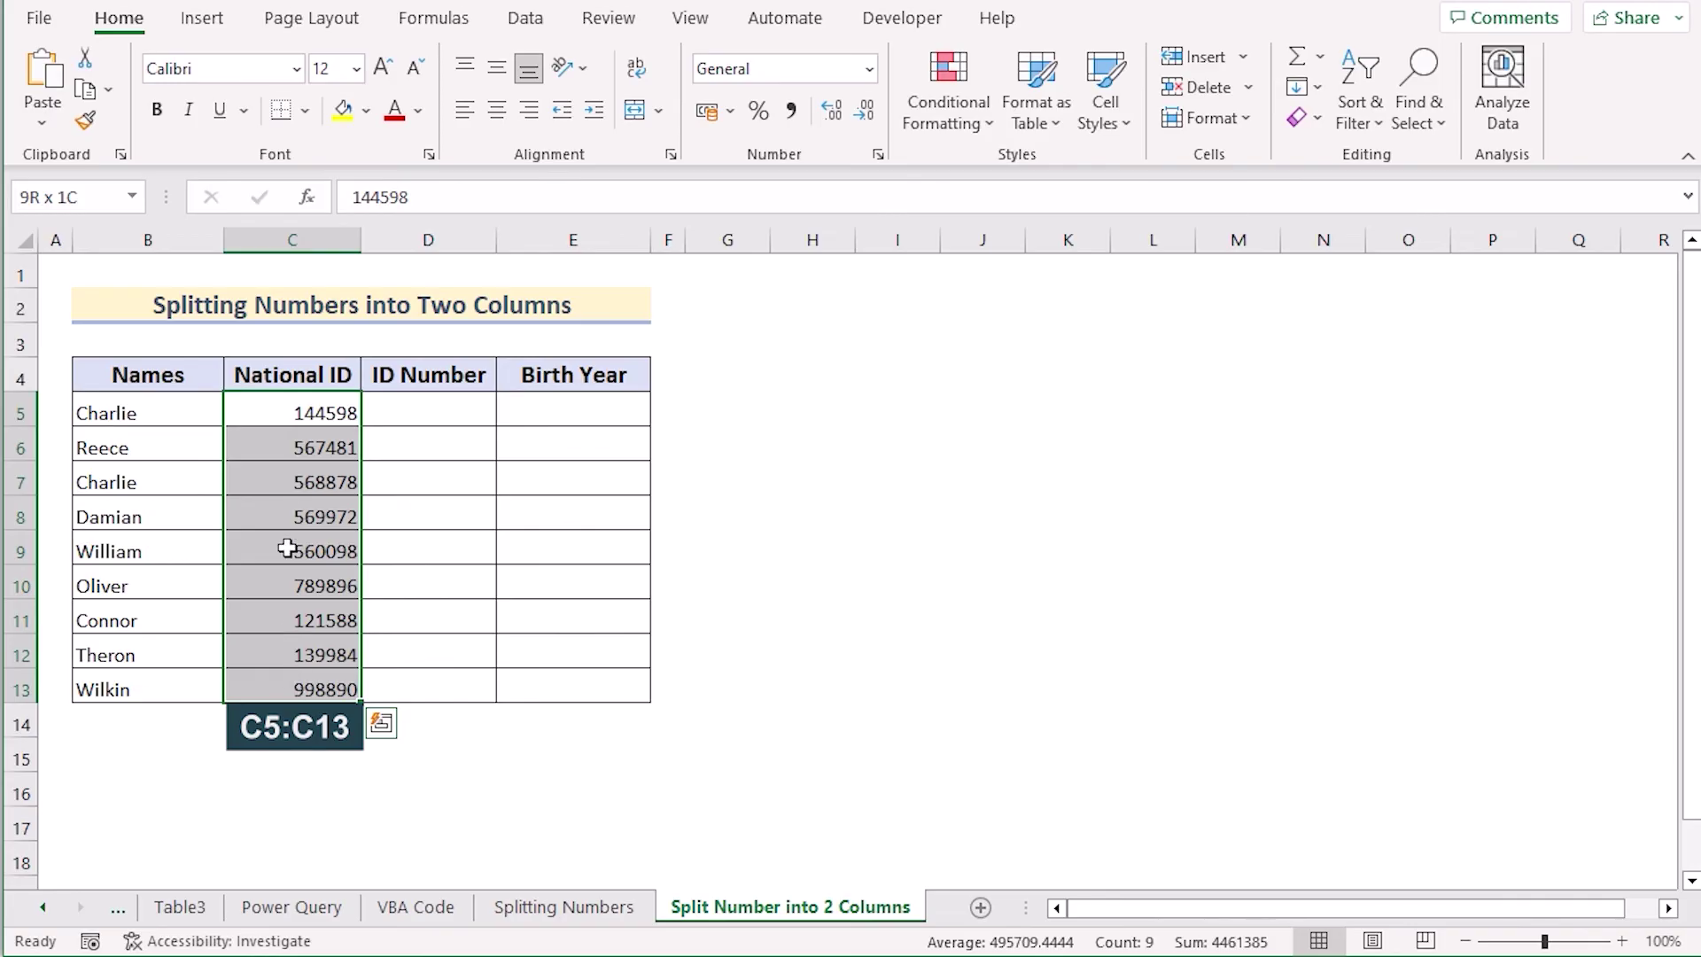
{"action": "left_click", "coordinate": [538, 28]}
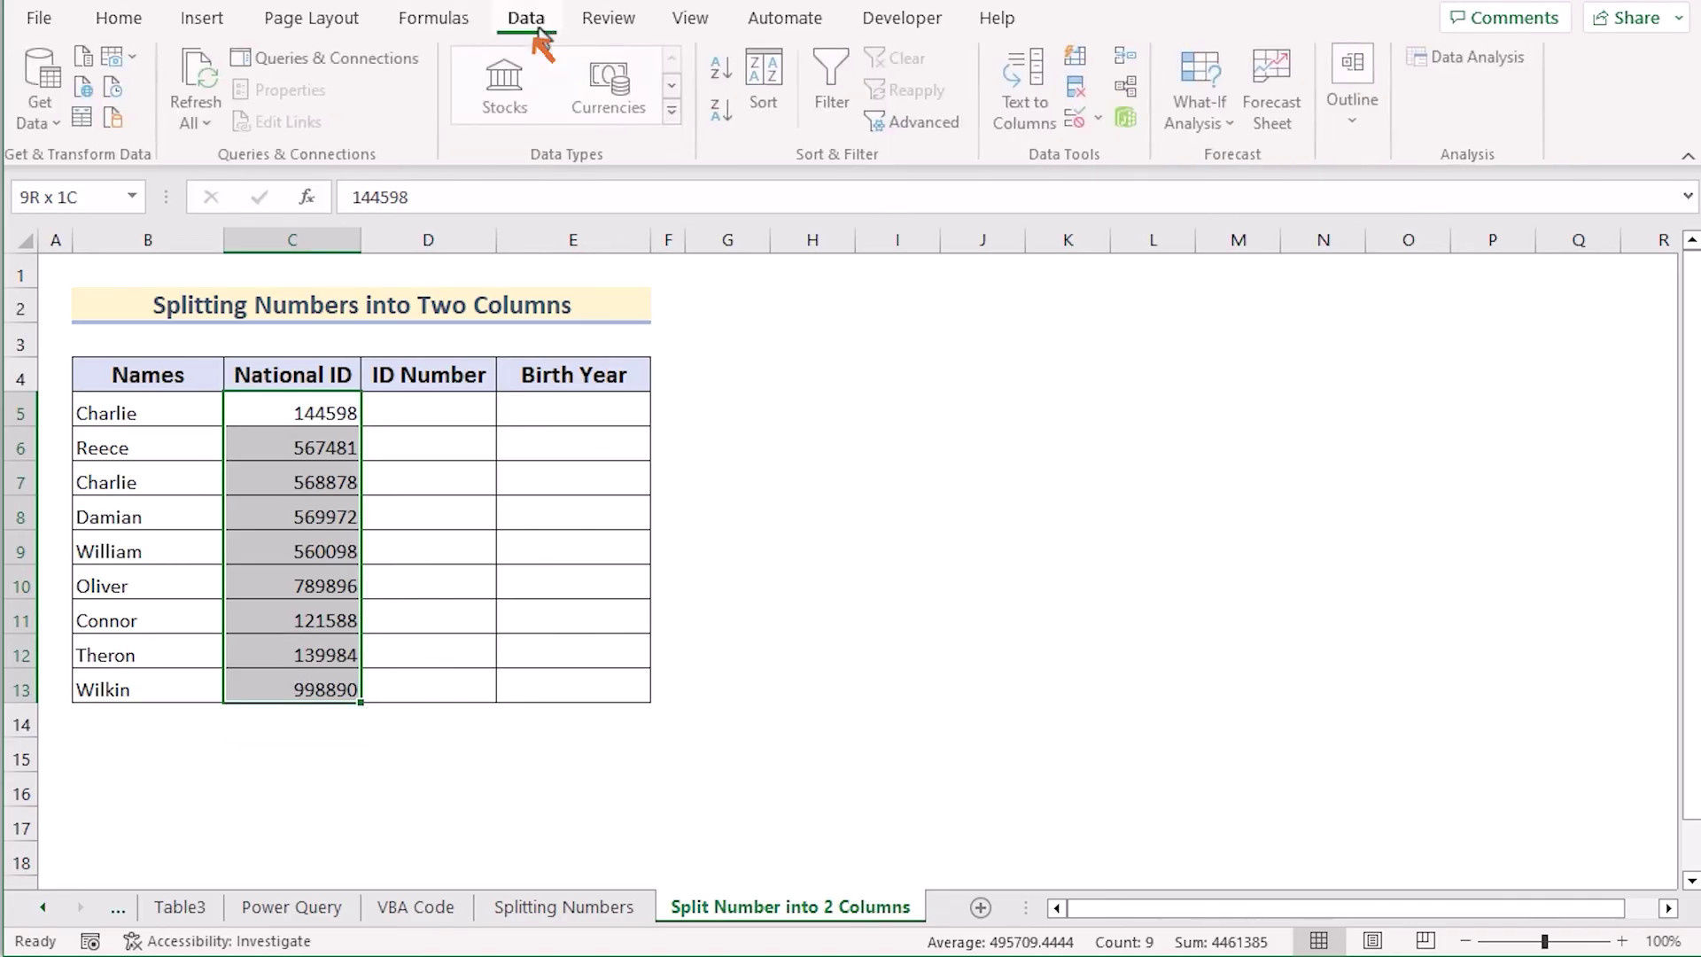
{"action": "left_click", "coordinate": [1018, 126]}
{"action": "left_click_drag", "start_coordinate": [725, 142], "coordinate": [1076, 187]}
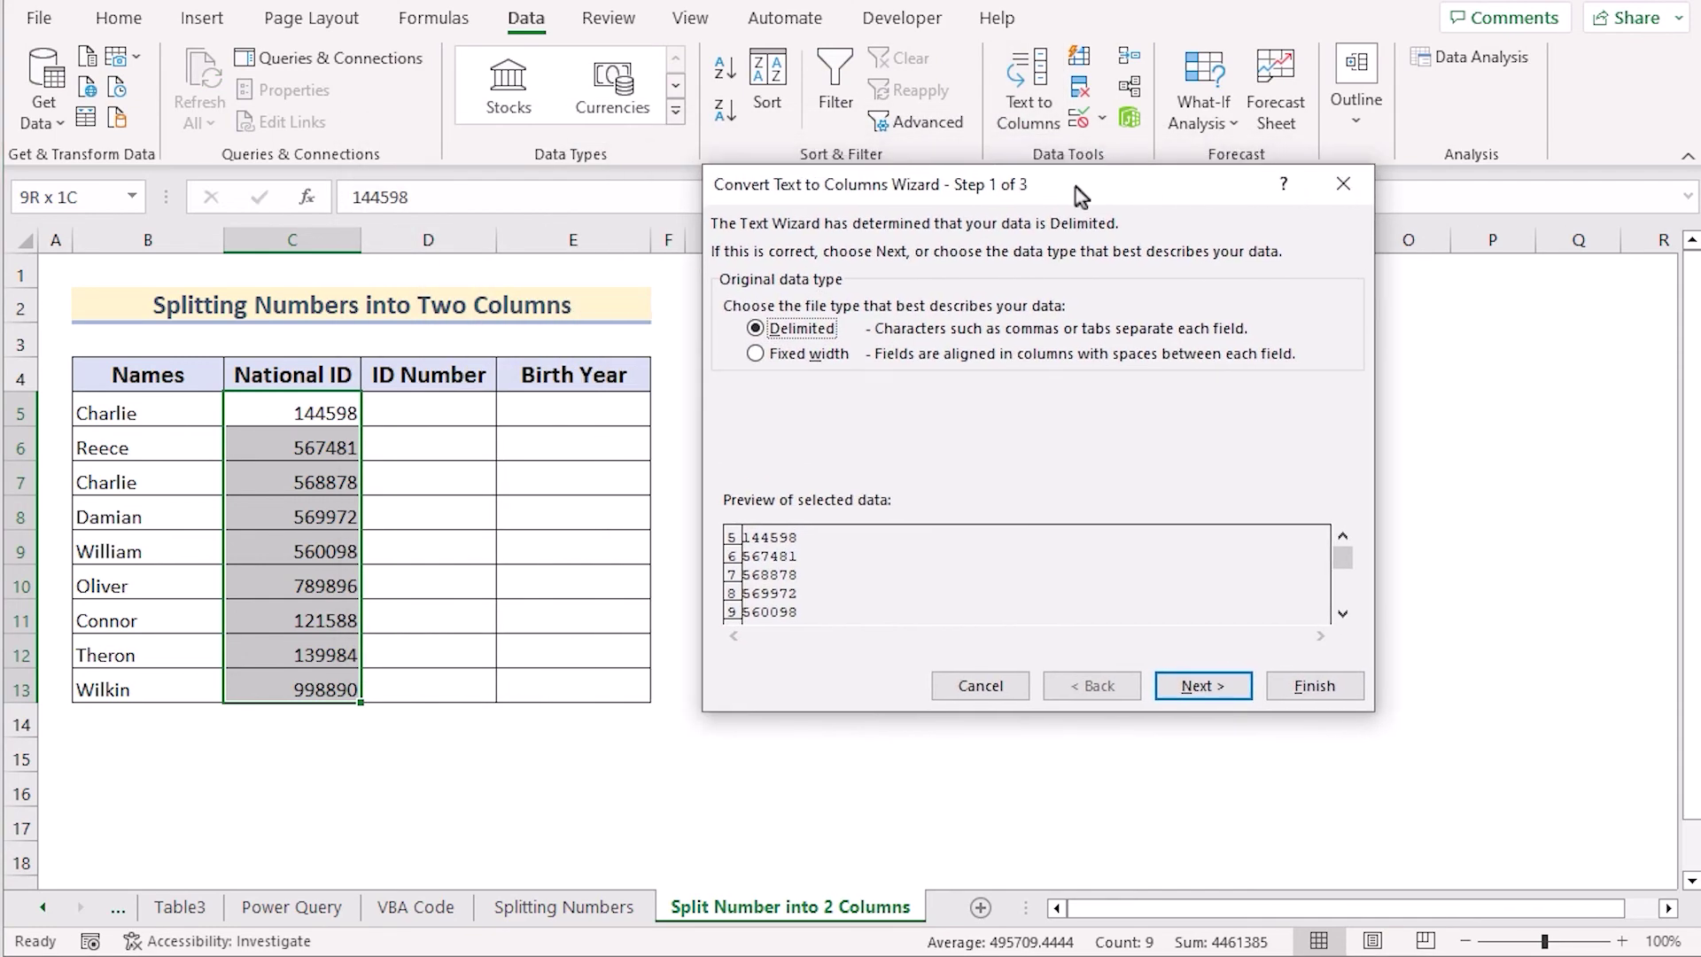
{"action": "left_click", "coordinate": [758, 355]}
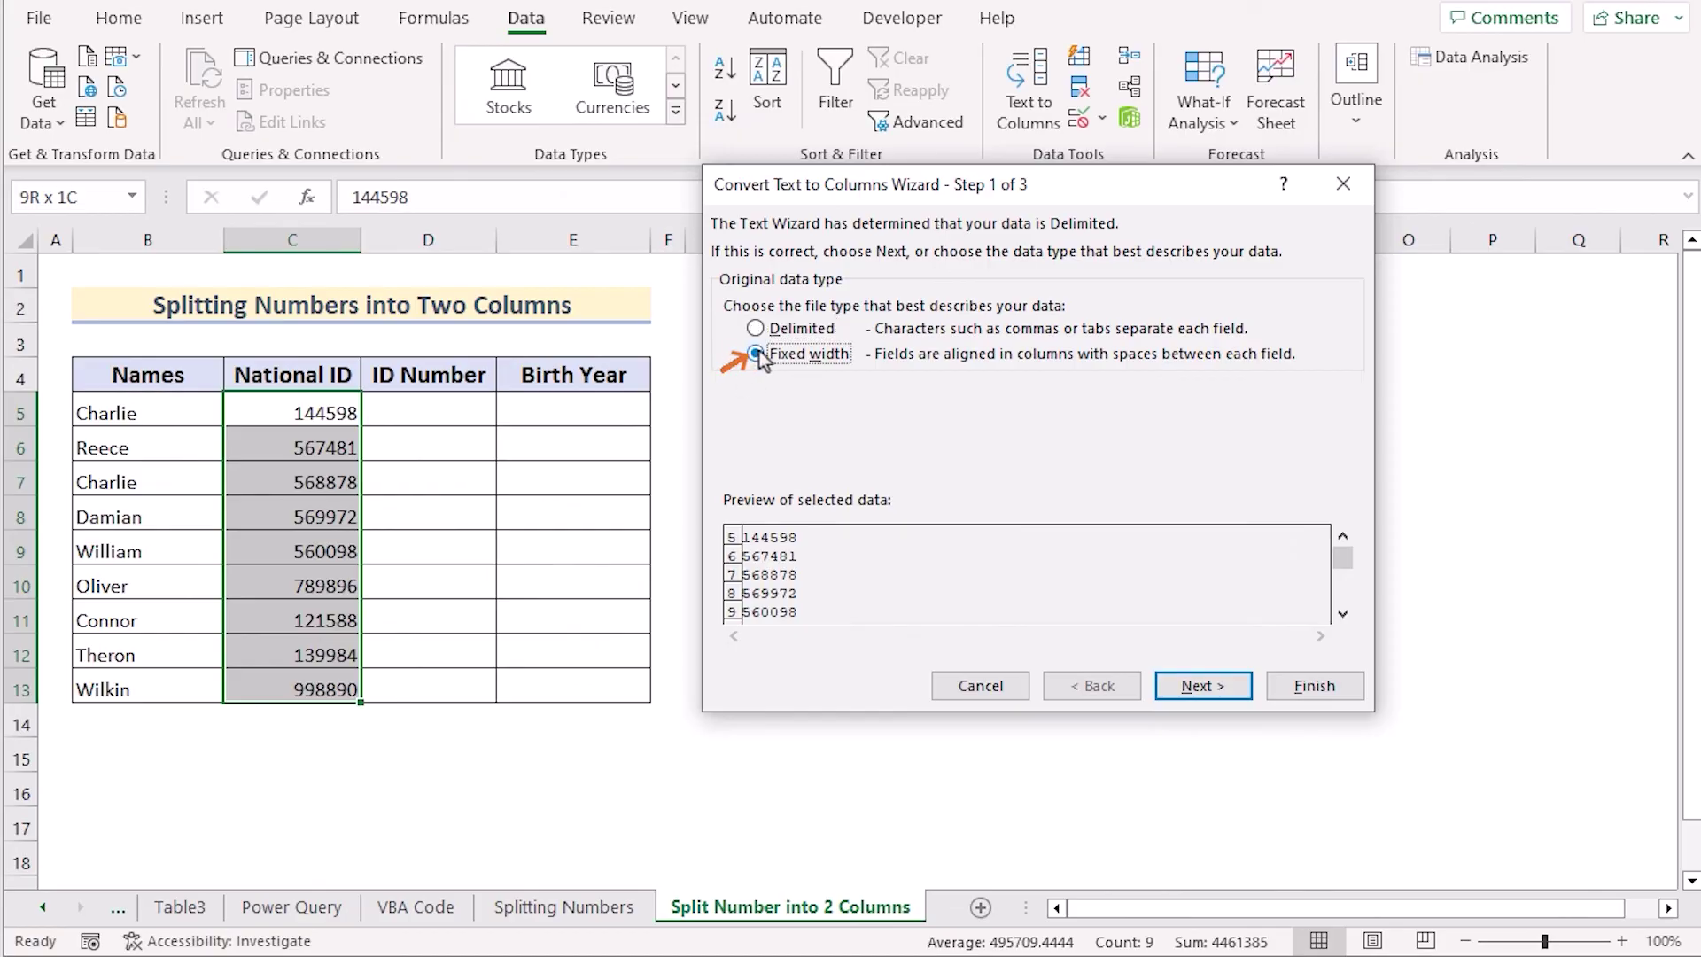
{"action": "left_click", "coordinate": [1240, 696]}
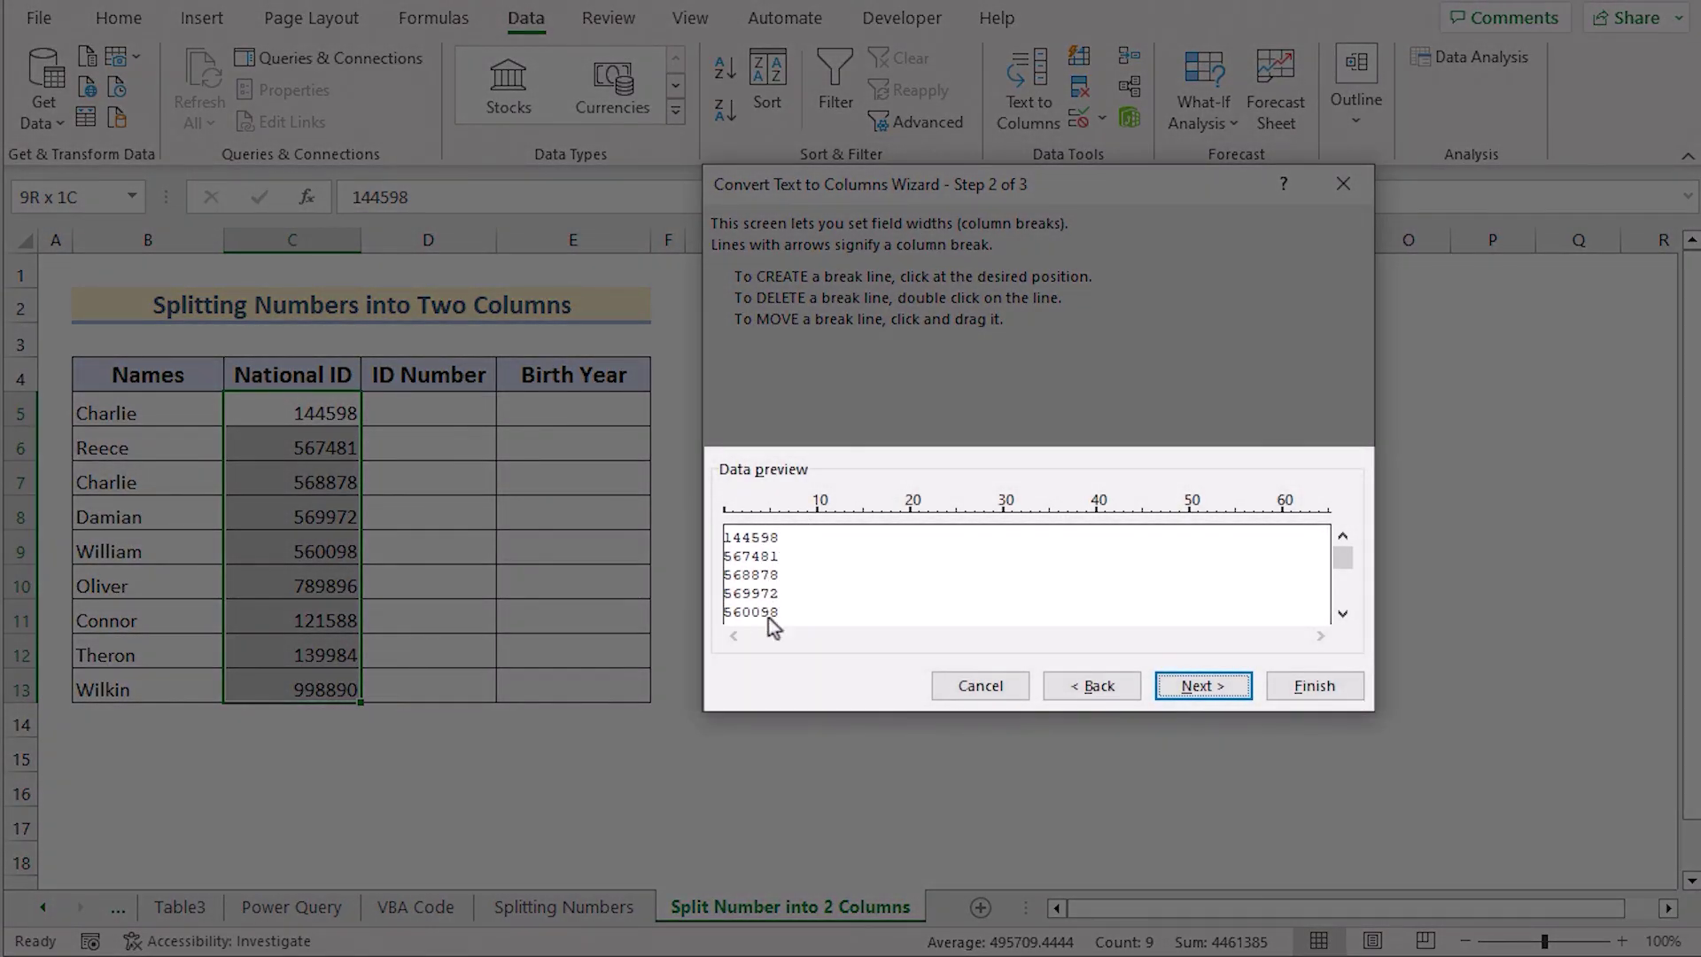
{"action": "left_click", "coordinate": [761, 512]}
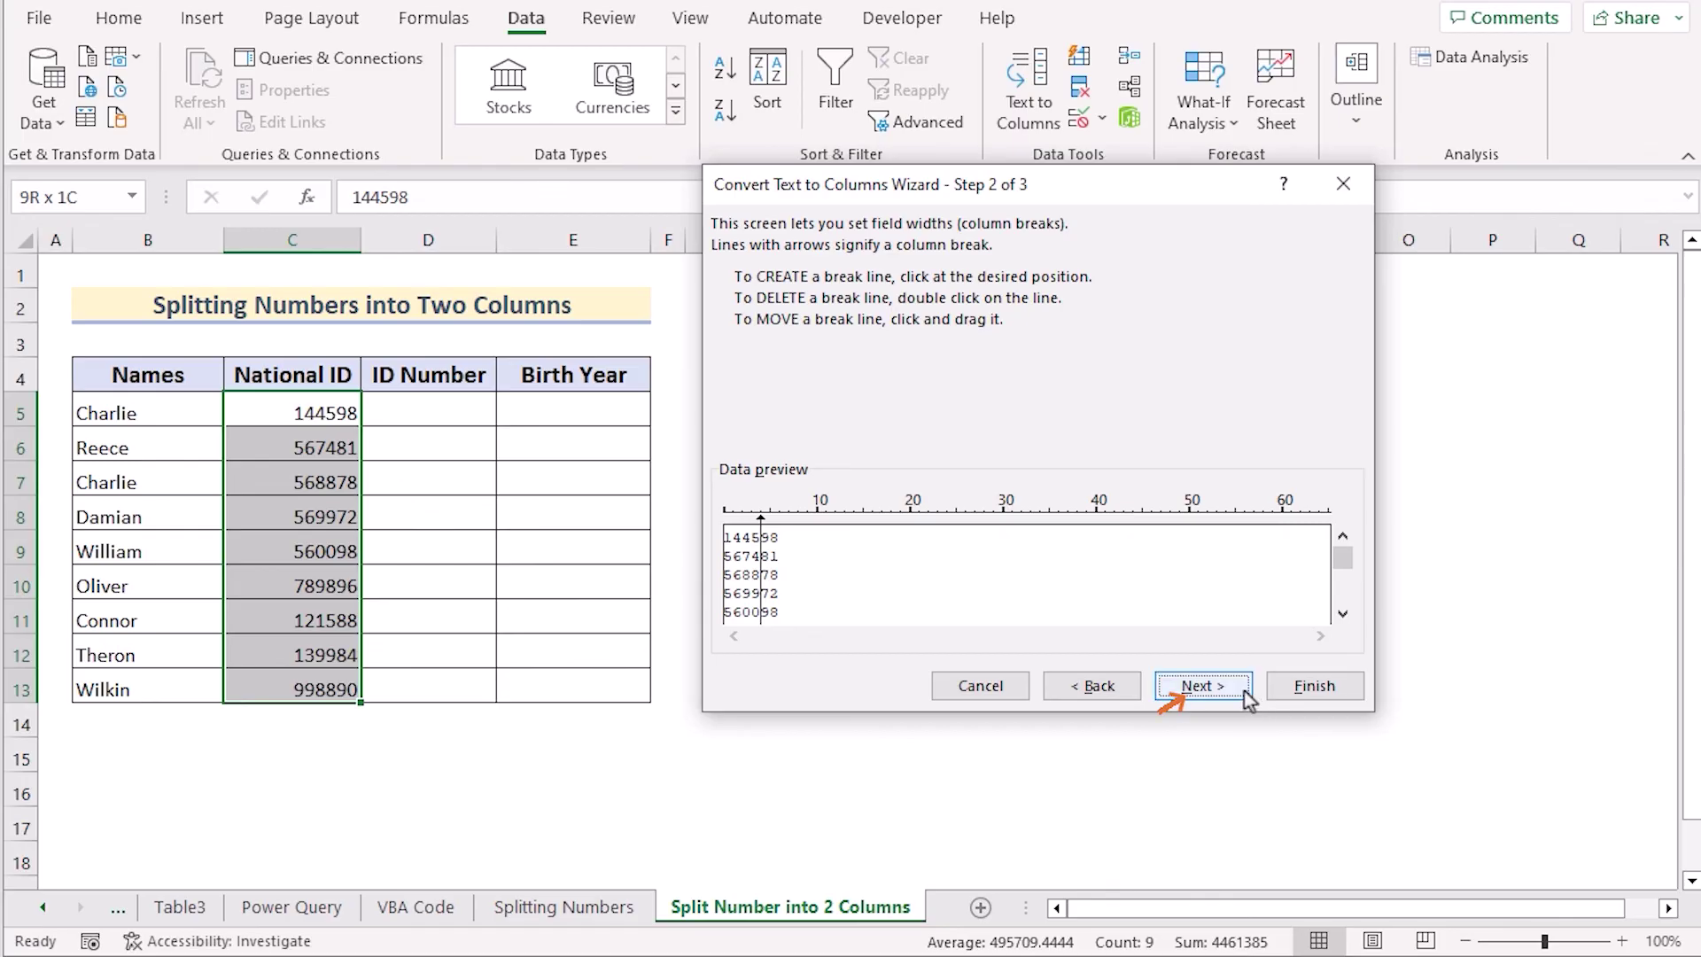
{"action": "left_click", "coordinate": [1244, 689]}
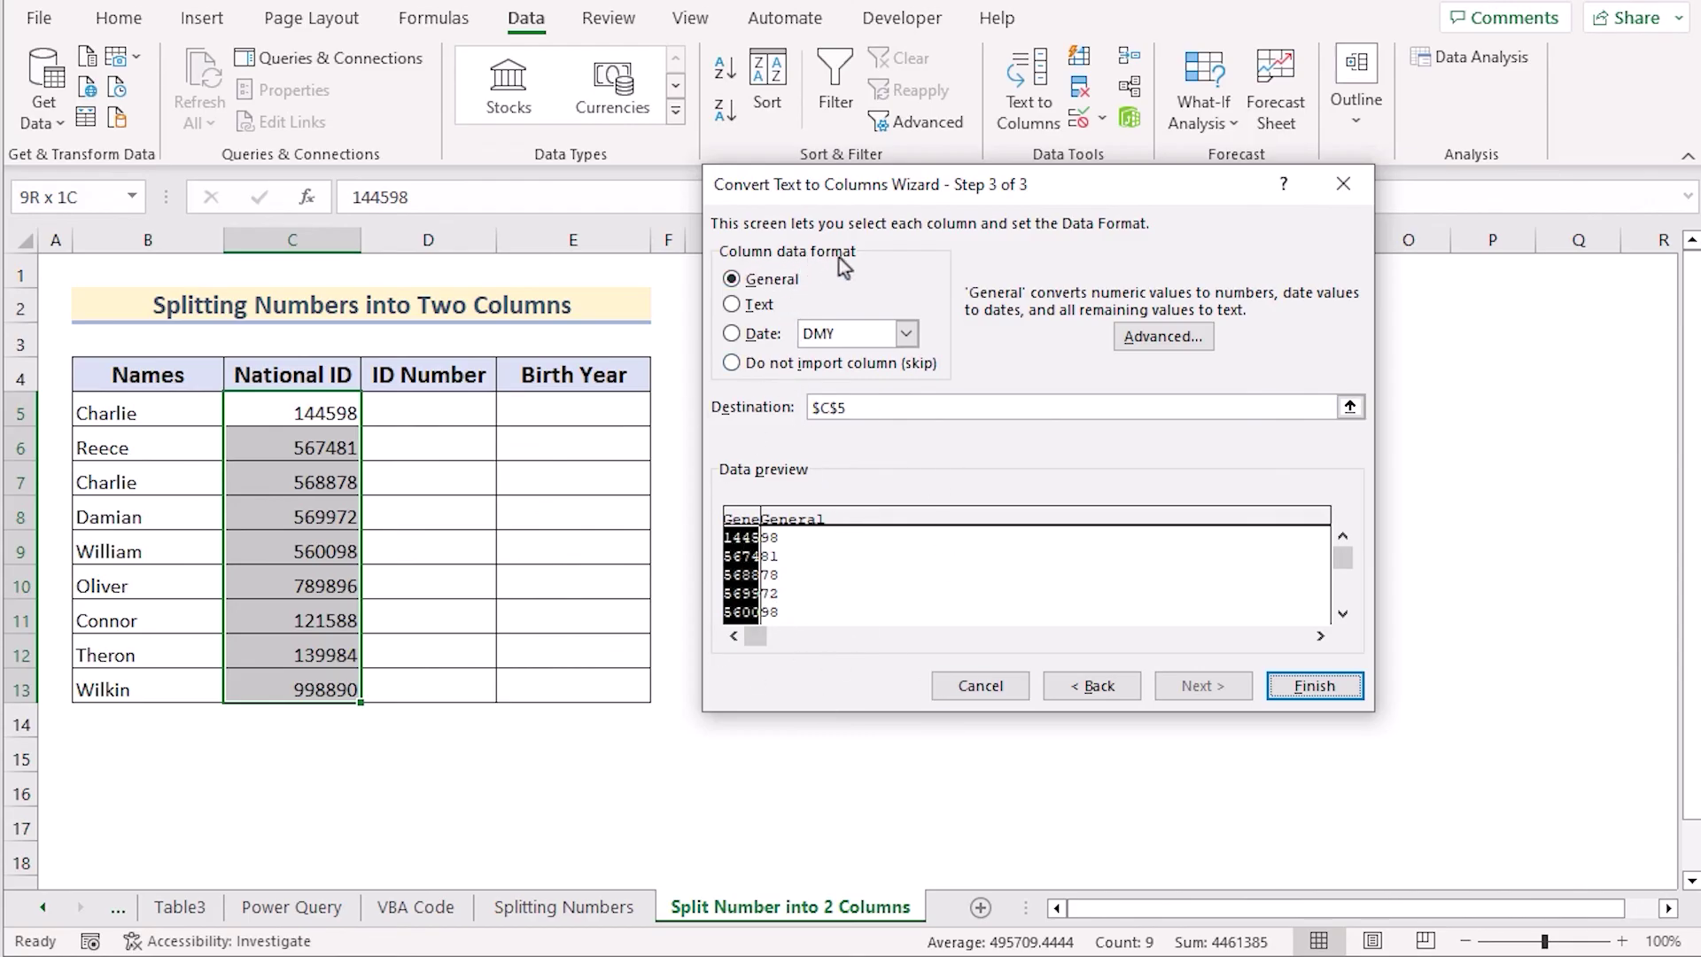
- Set the Text to Columns destination to cell D5 and finish the split, accepting replacement of existing data
{"action": "left_click", "coordinate": [864, 400]}
{"action": "key", "text": "BackSpace"}
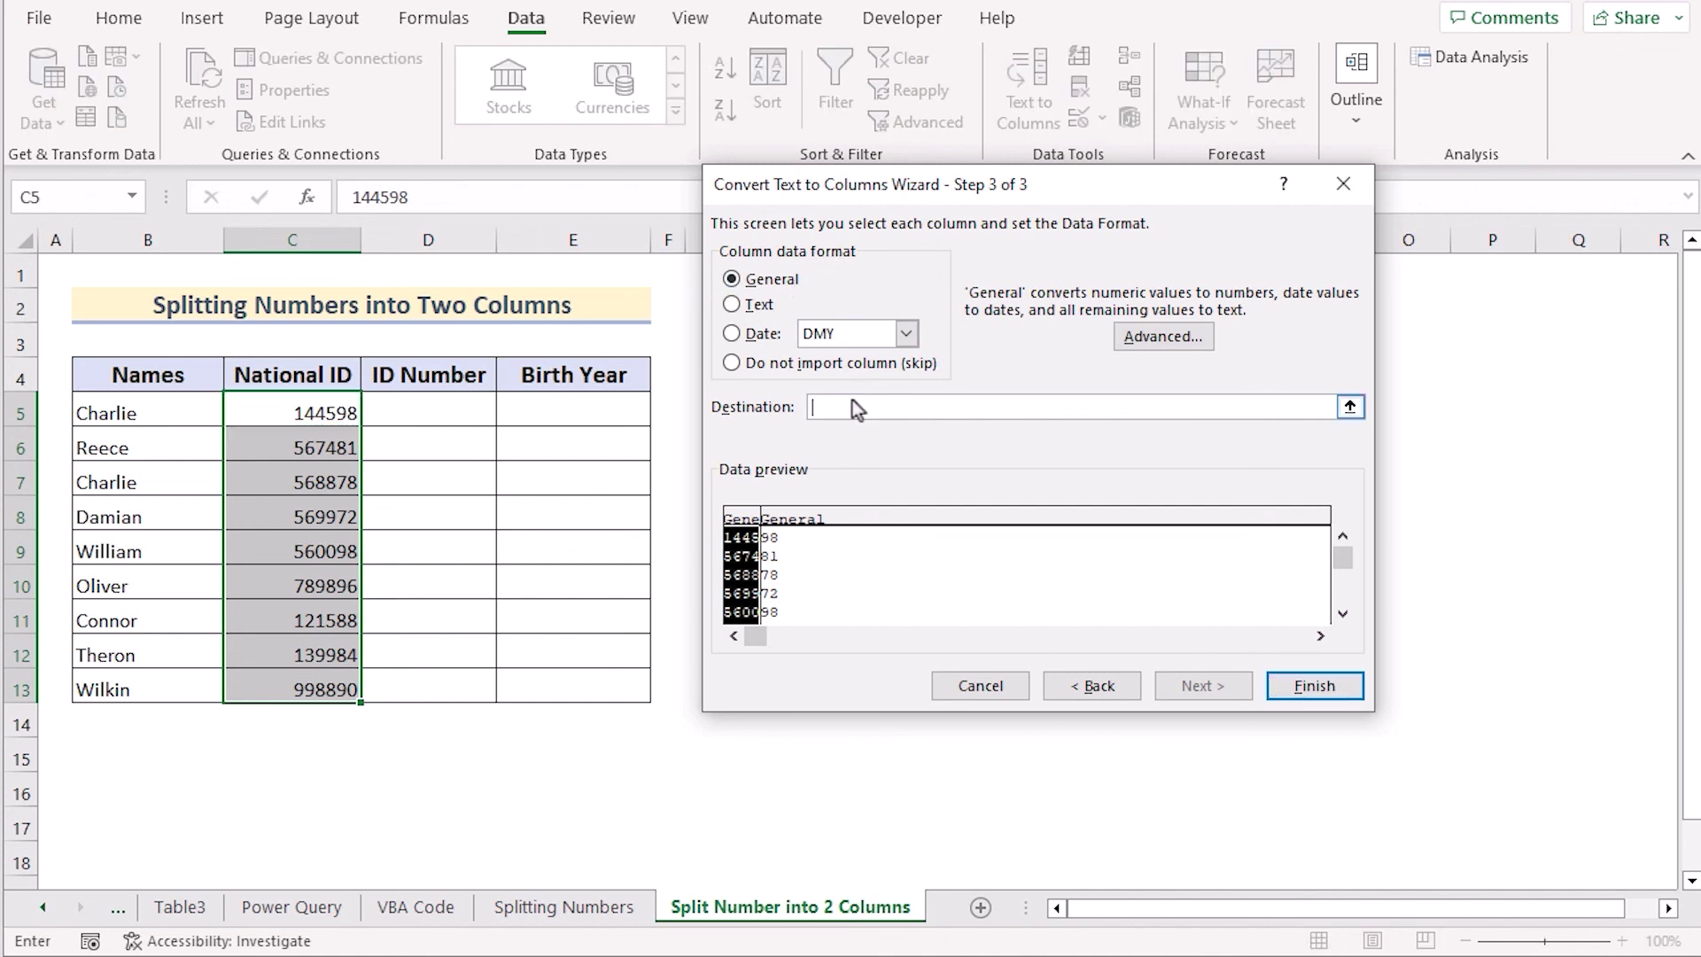
{"action": "left_click", "coordinate": [419, 411]}
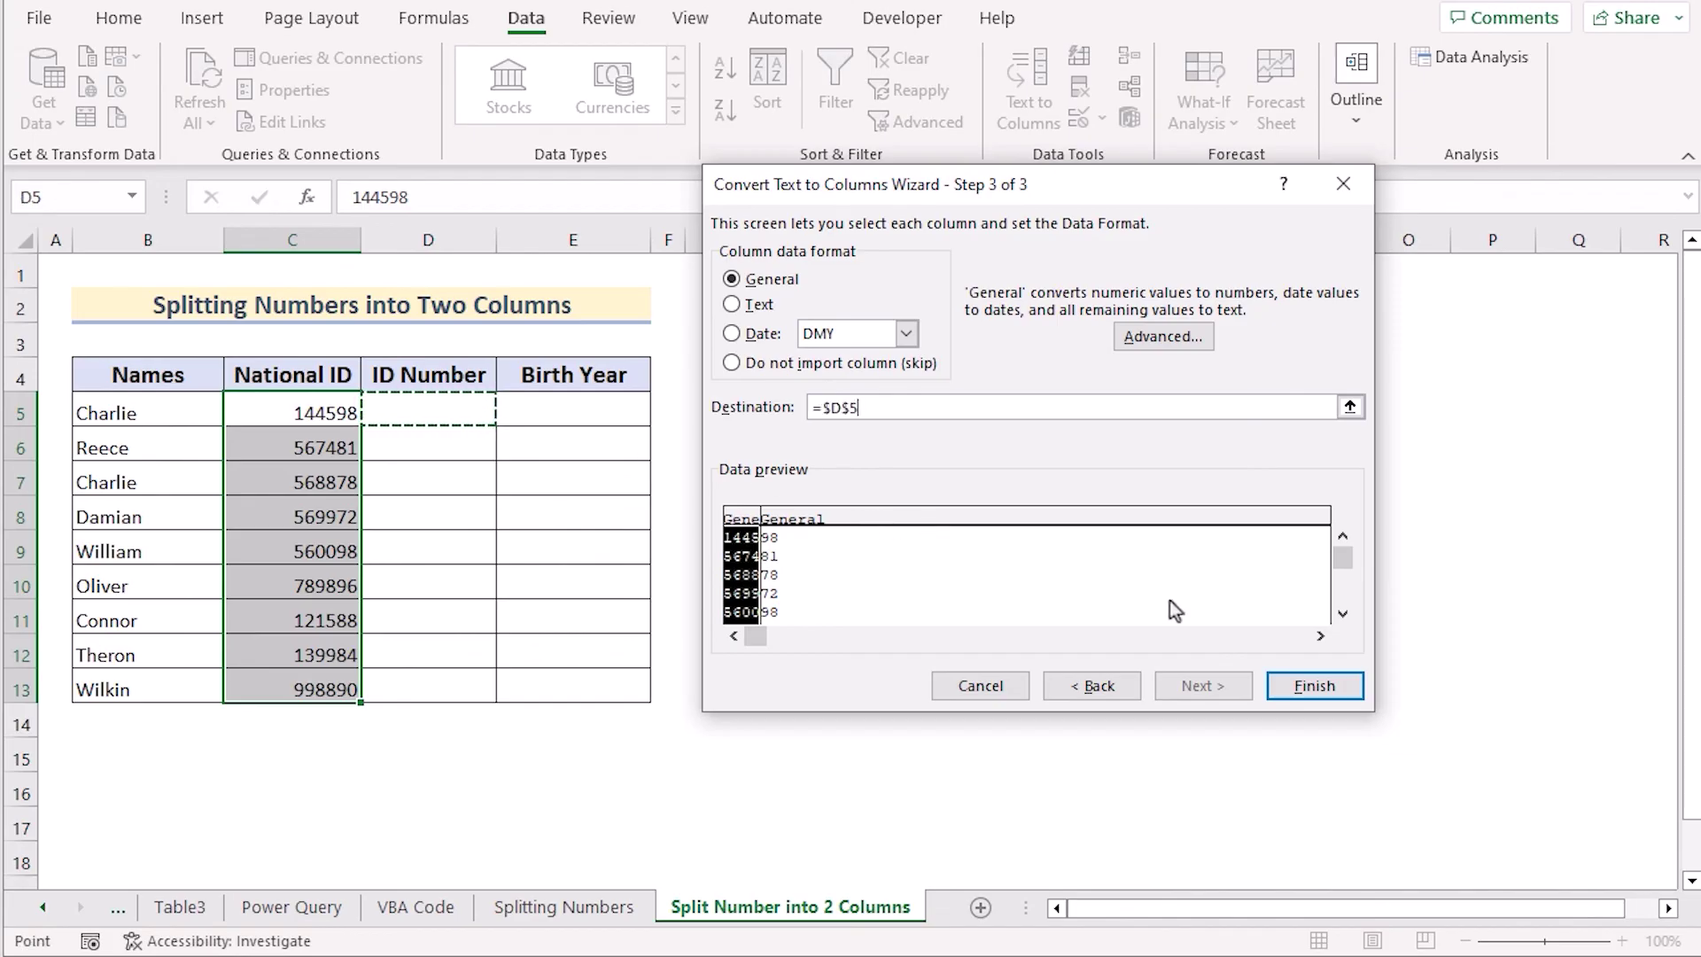
{"action": "left_click", "coordinate": [1319, 688]}
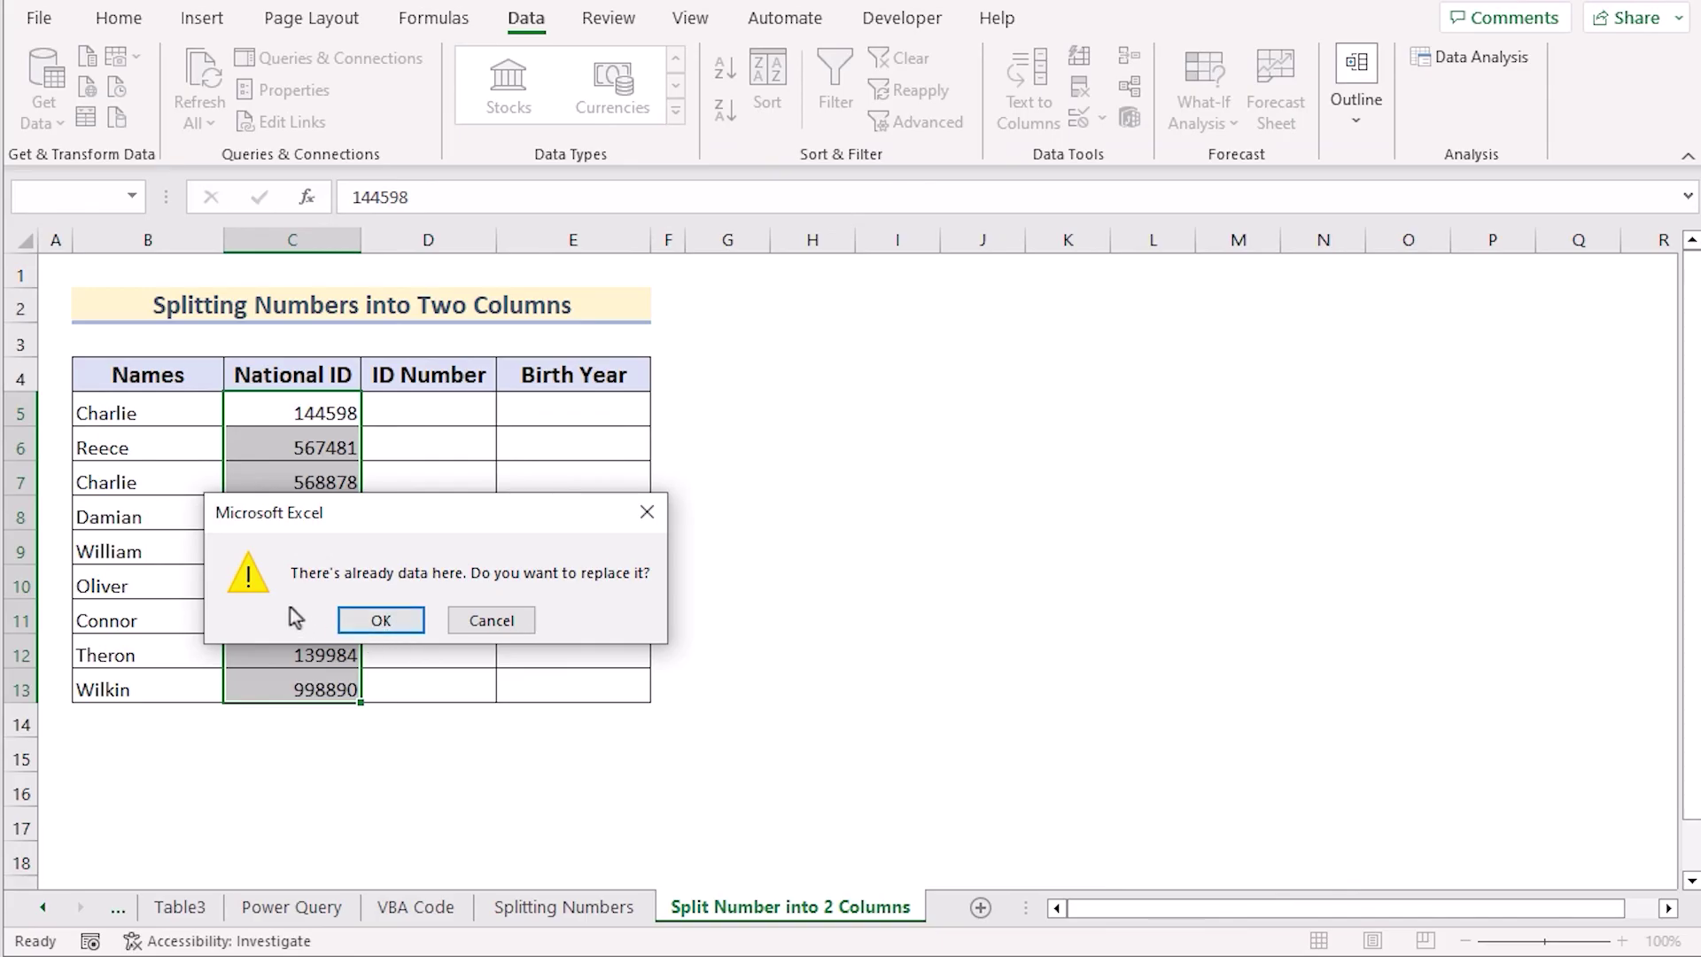
{"action": "left_click", "coordinate": [410, 631]}
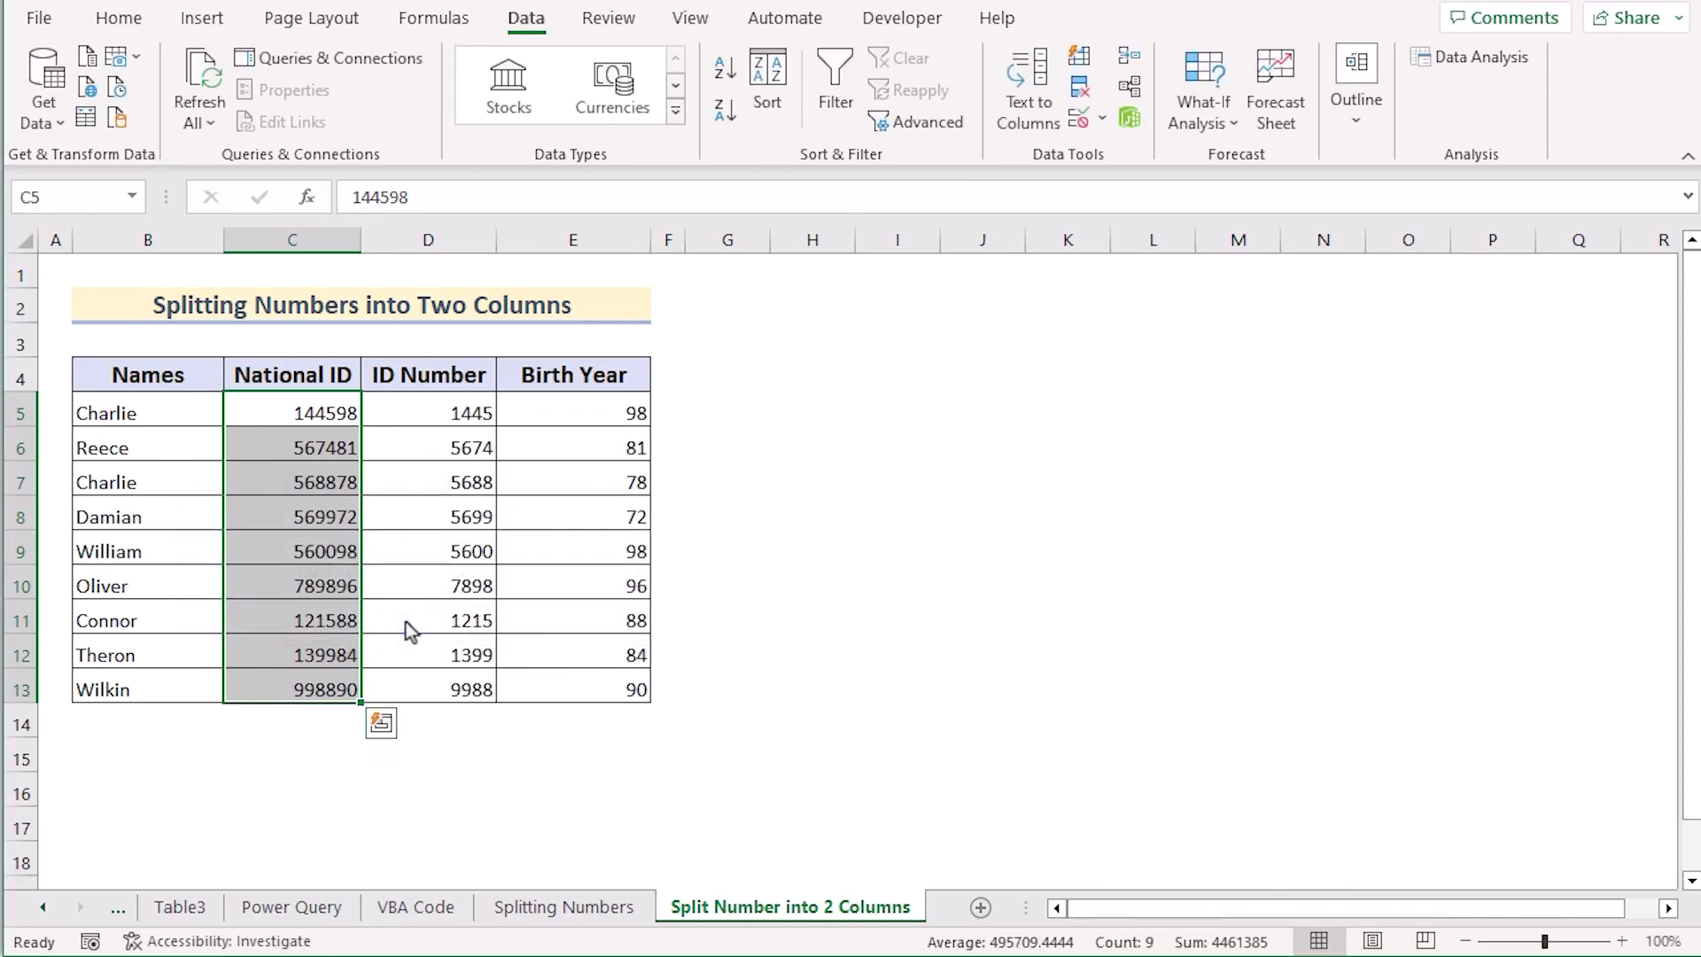